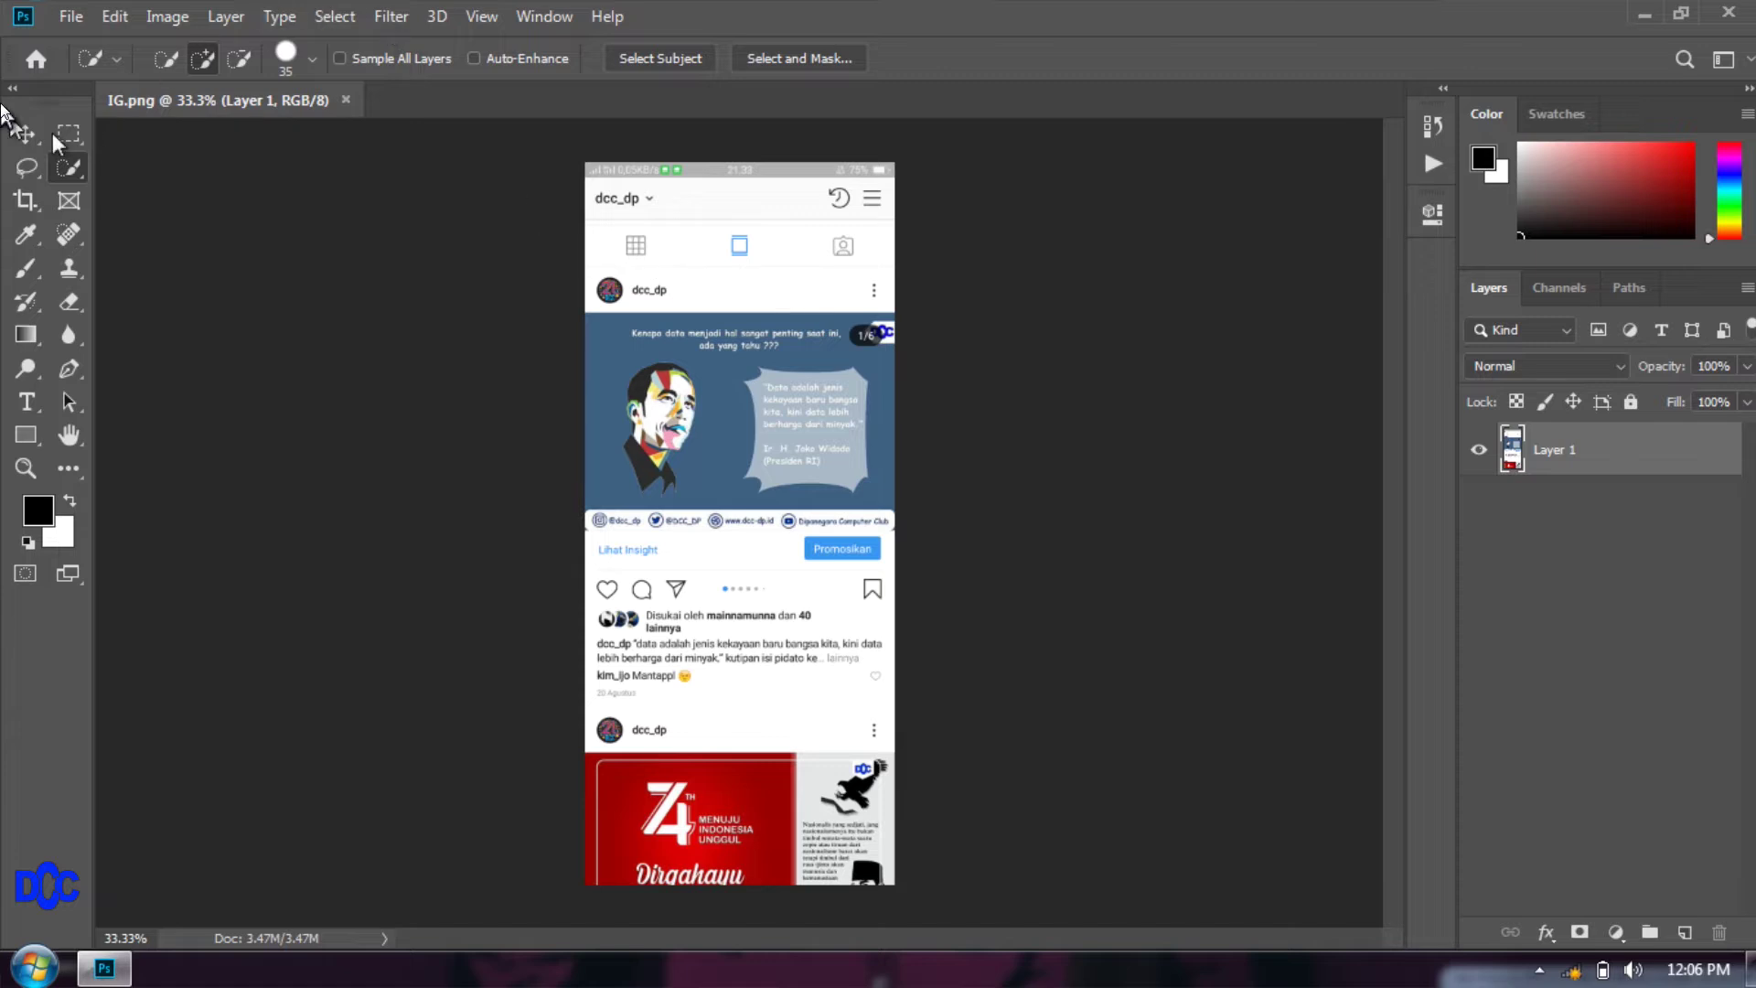
Crop the Instagram screenshot to the first post, removing the profile header above it and the second post below it.
left_click(35, 128)
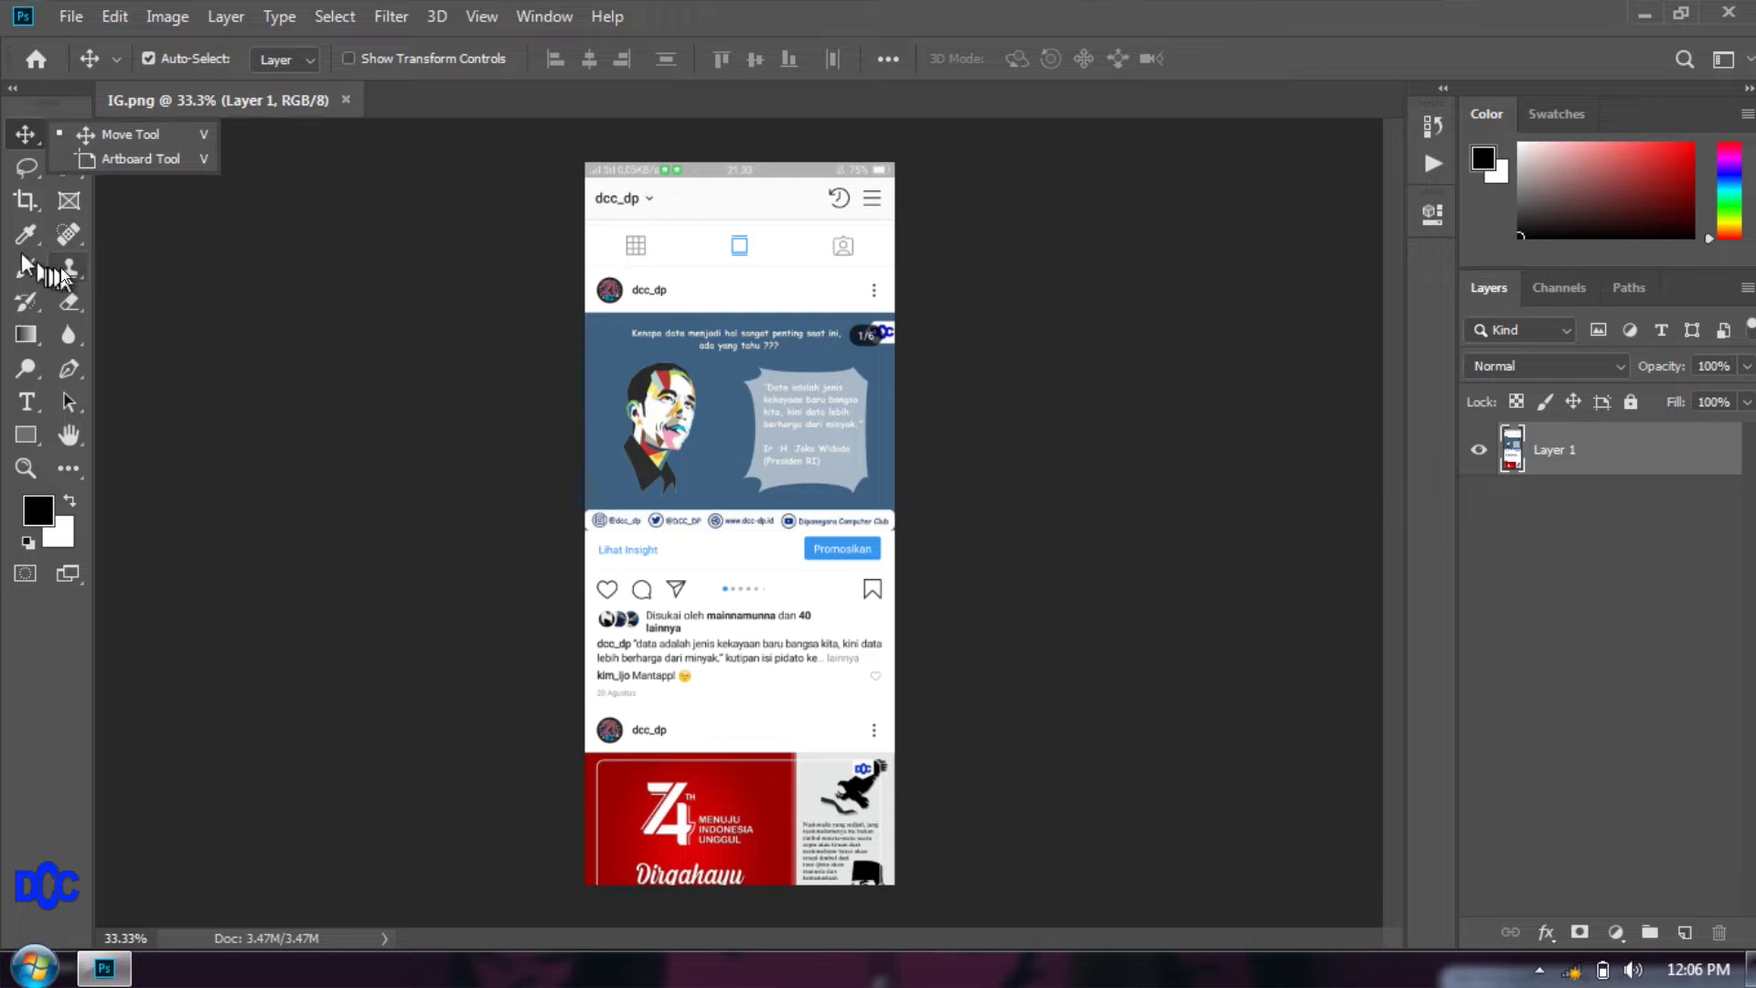
left_click(68, 369)
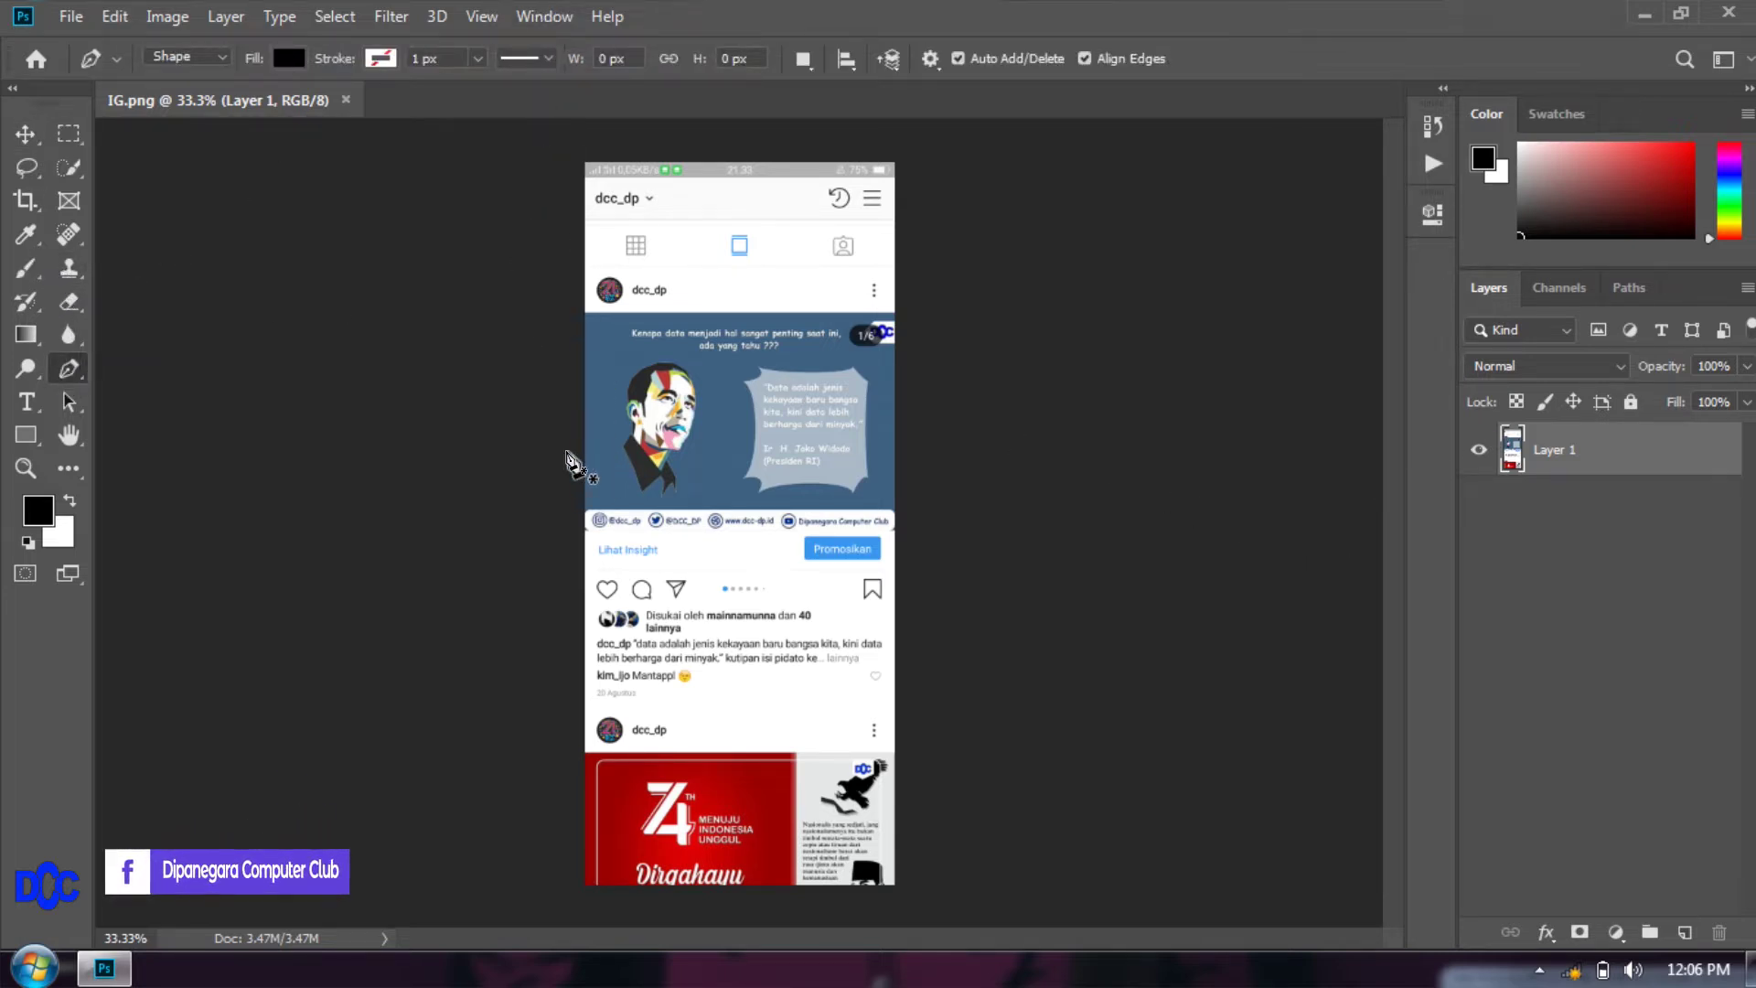
left_click(25, 200)
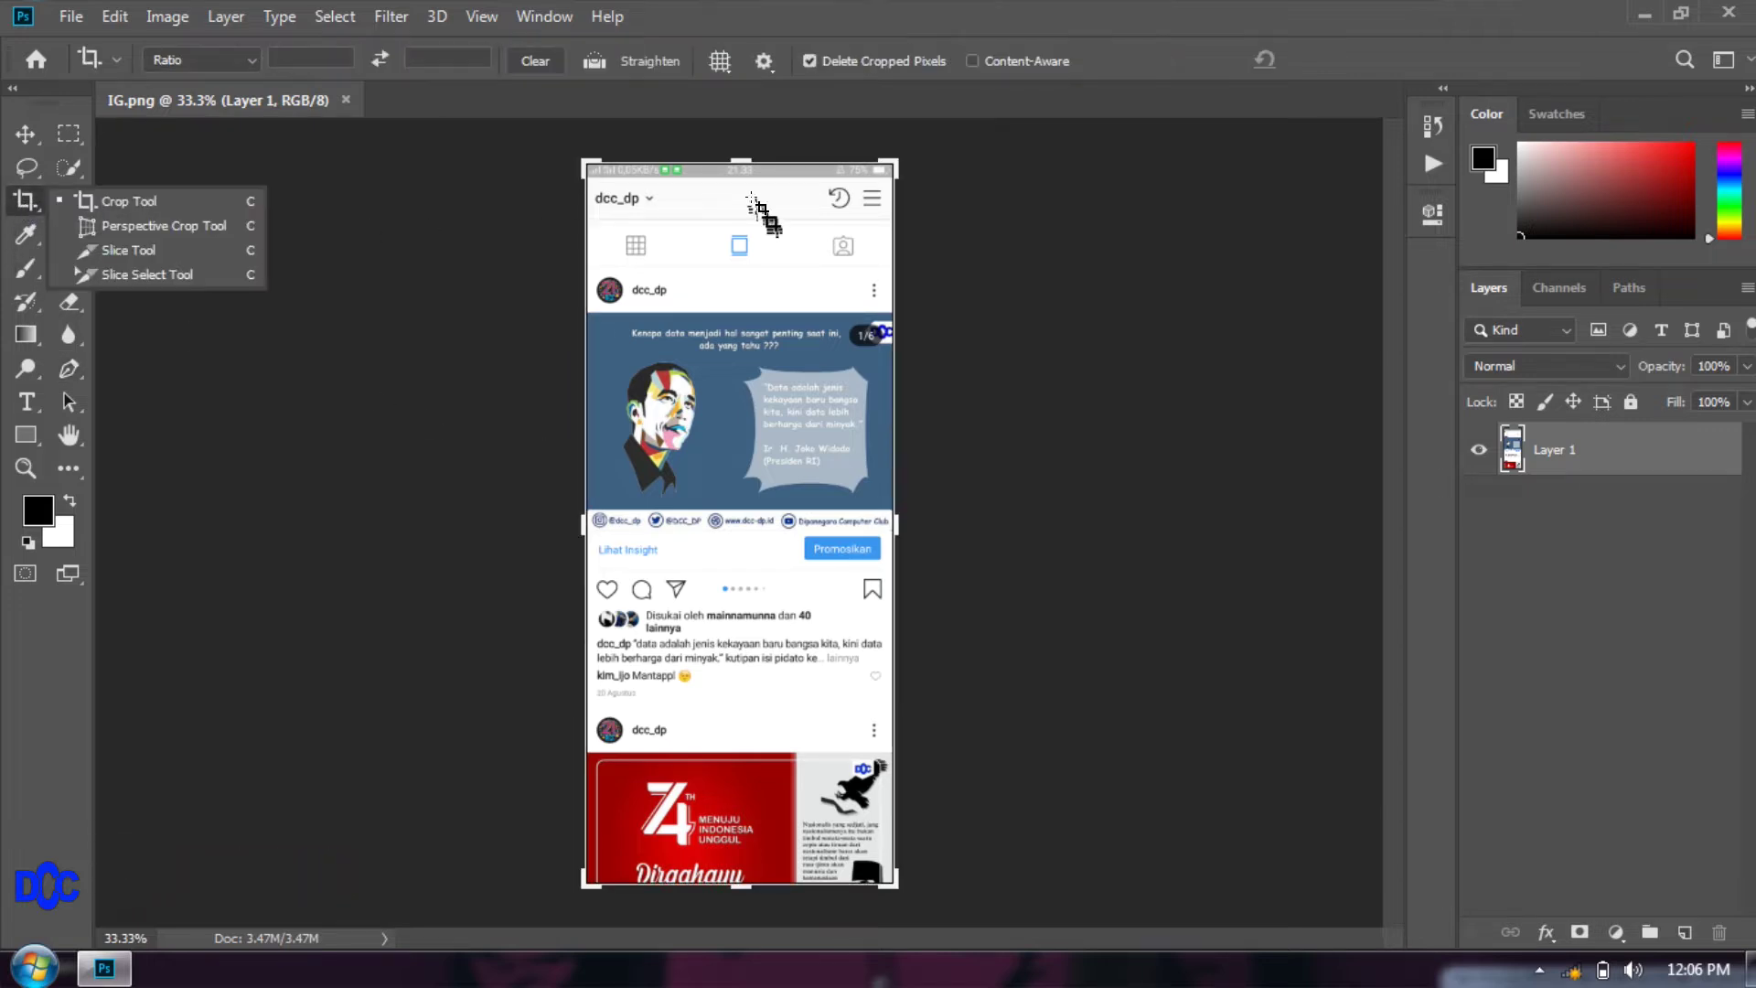
left_click_drag(729, 167, 755, 212)
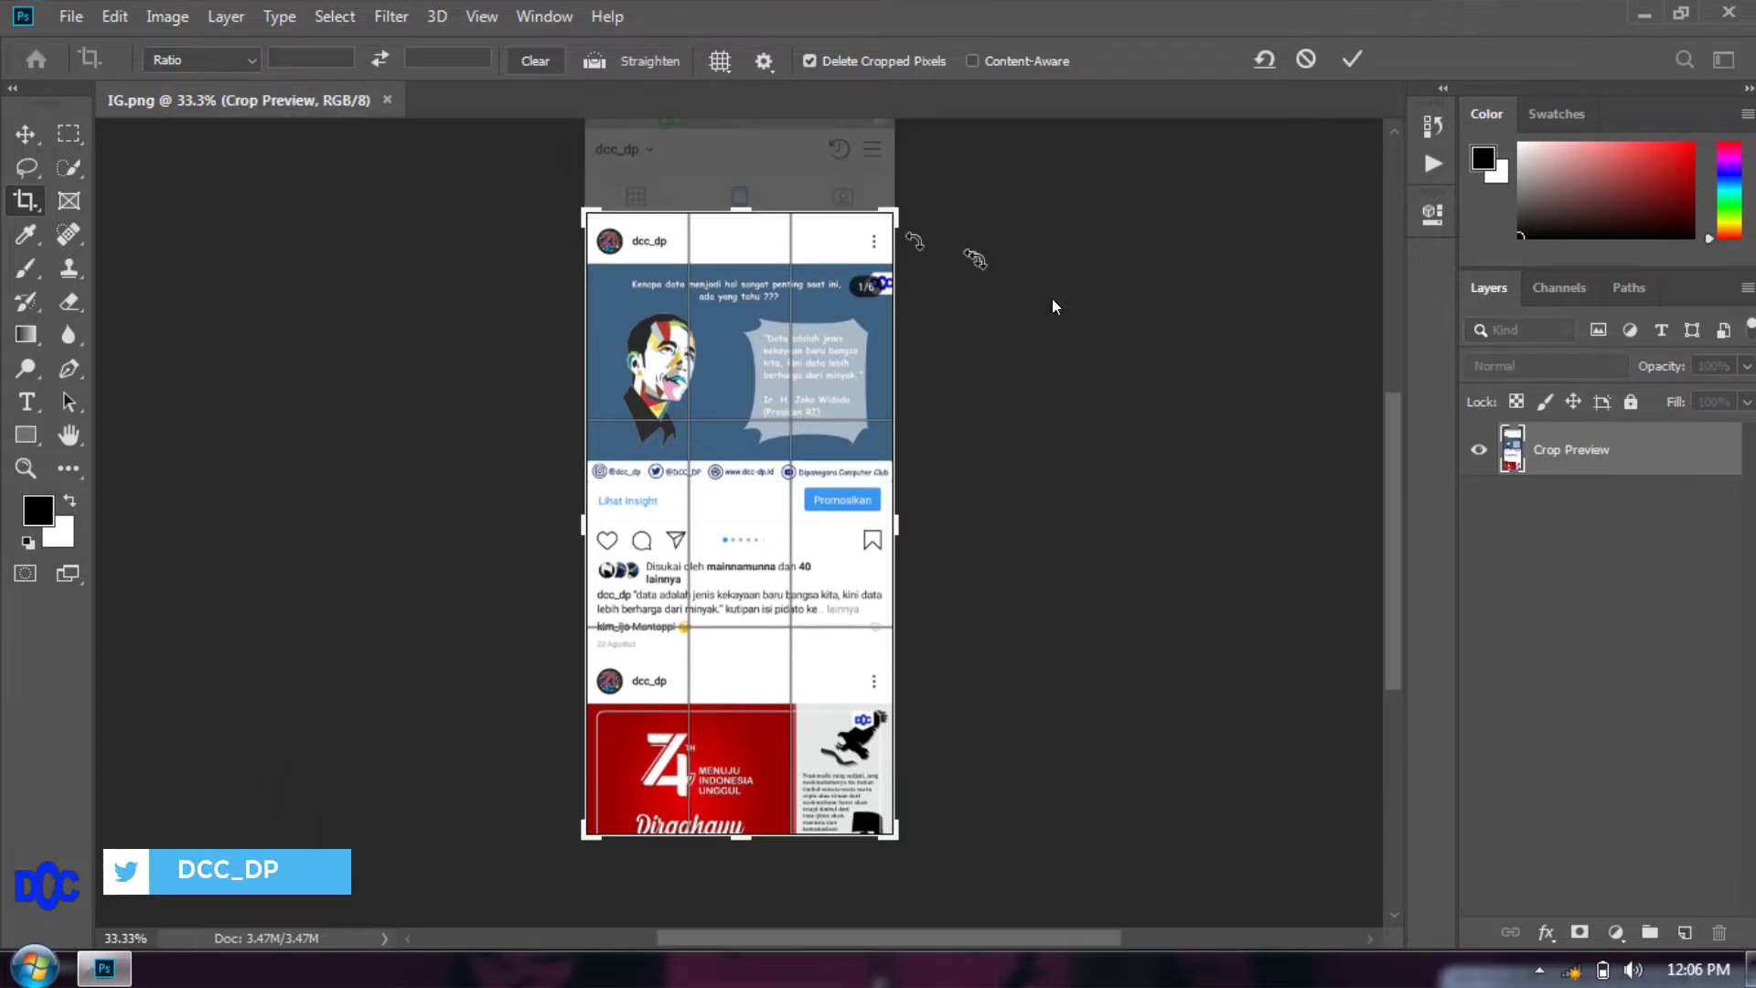
left_click_drag(741, 834, 722, 747)
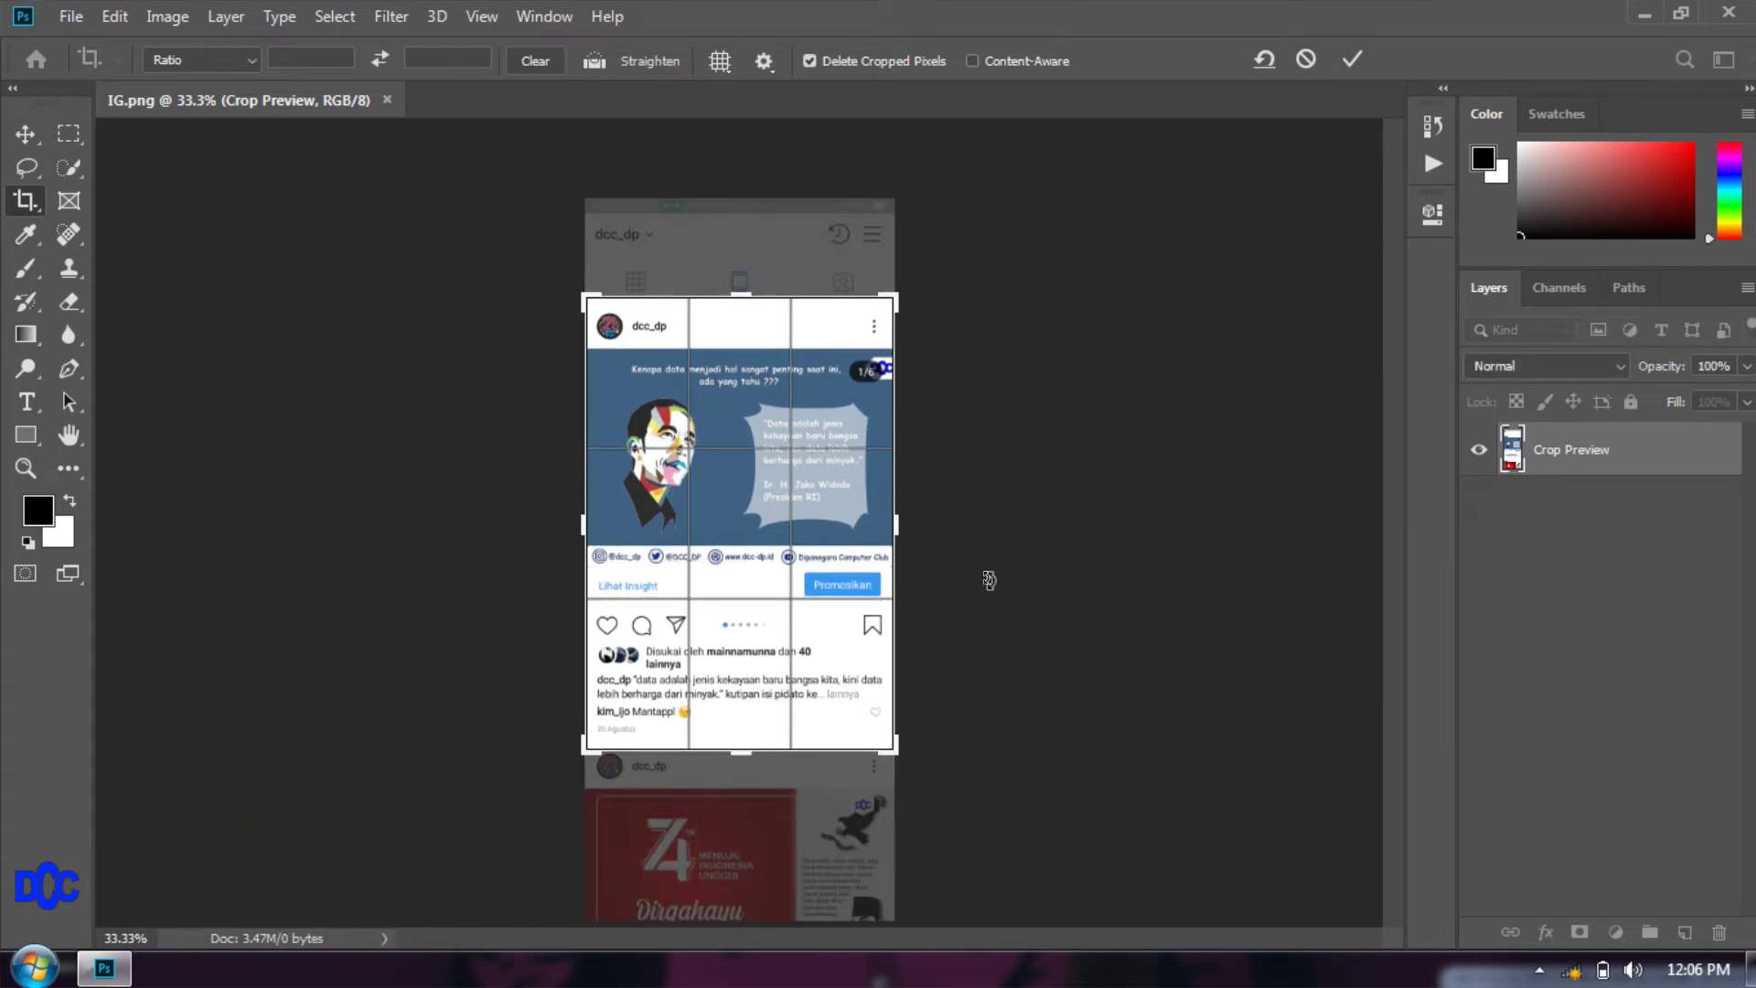
key("Return")
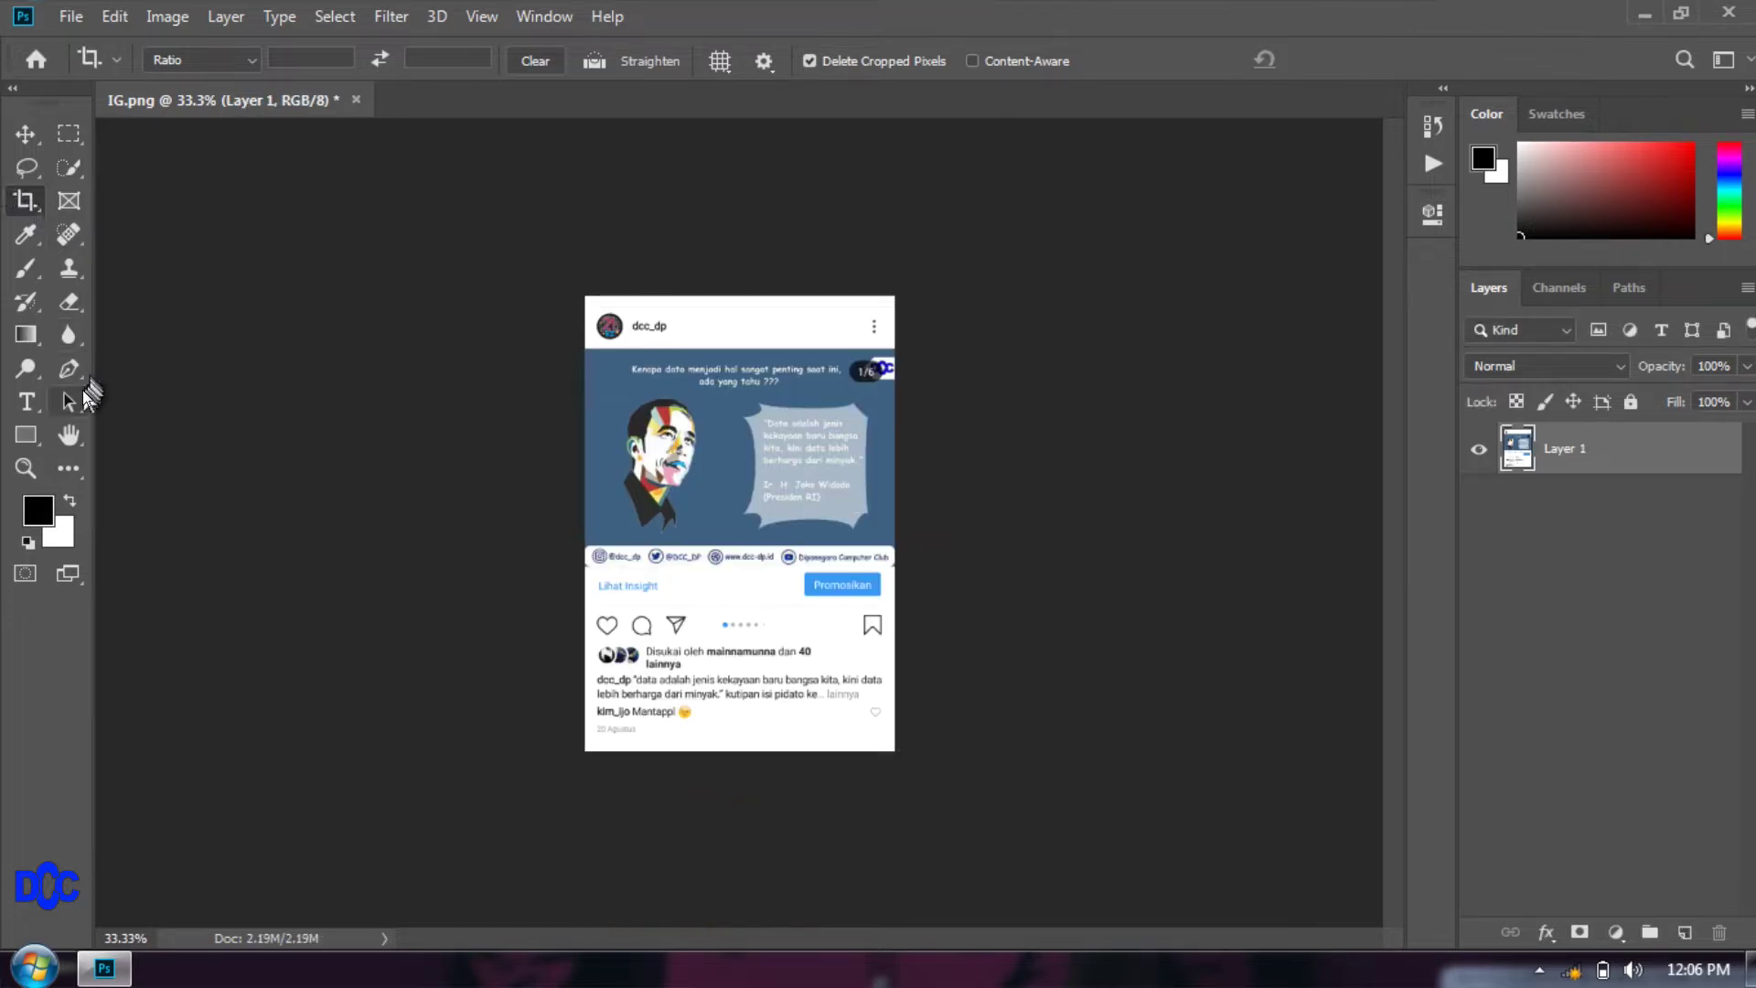
Draw a closed black rectangle, about 785 × 750 px, with the Pen tool, covering the post header, image and insight bar down to the like icons.
left_click(69, 368)
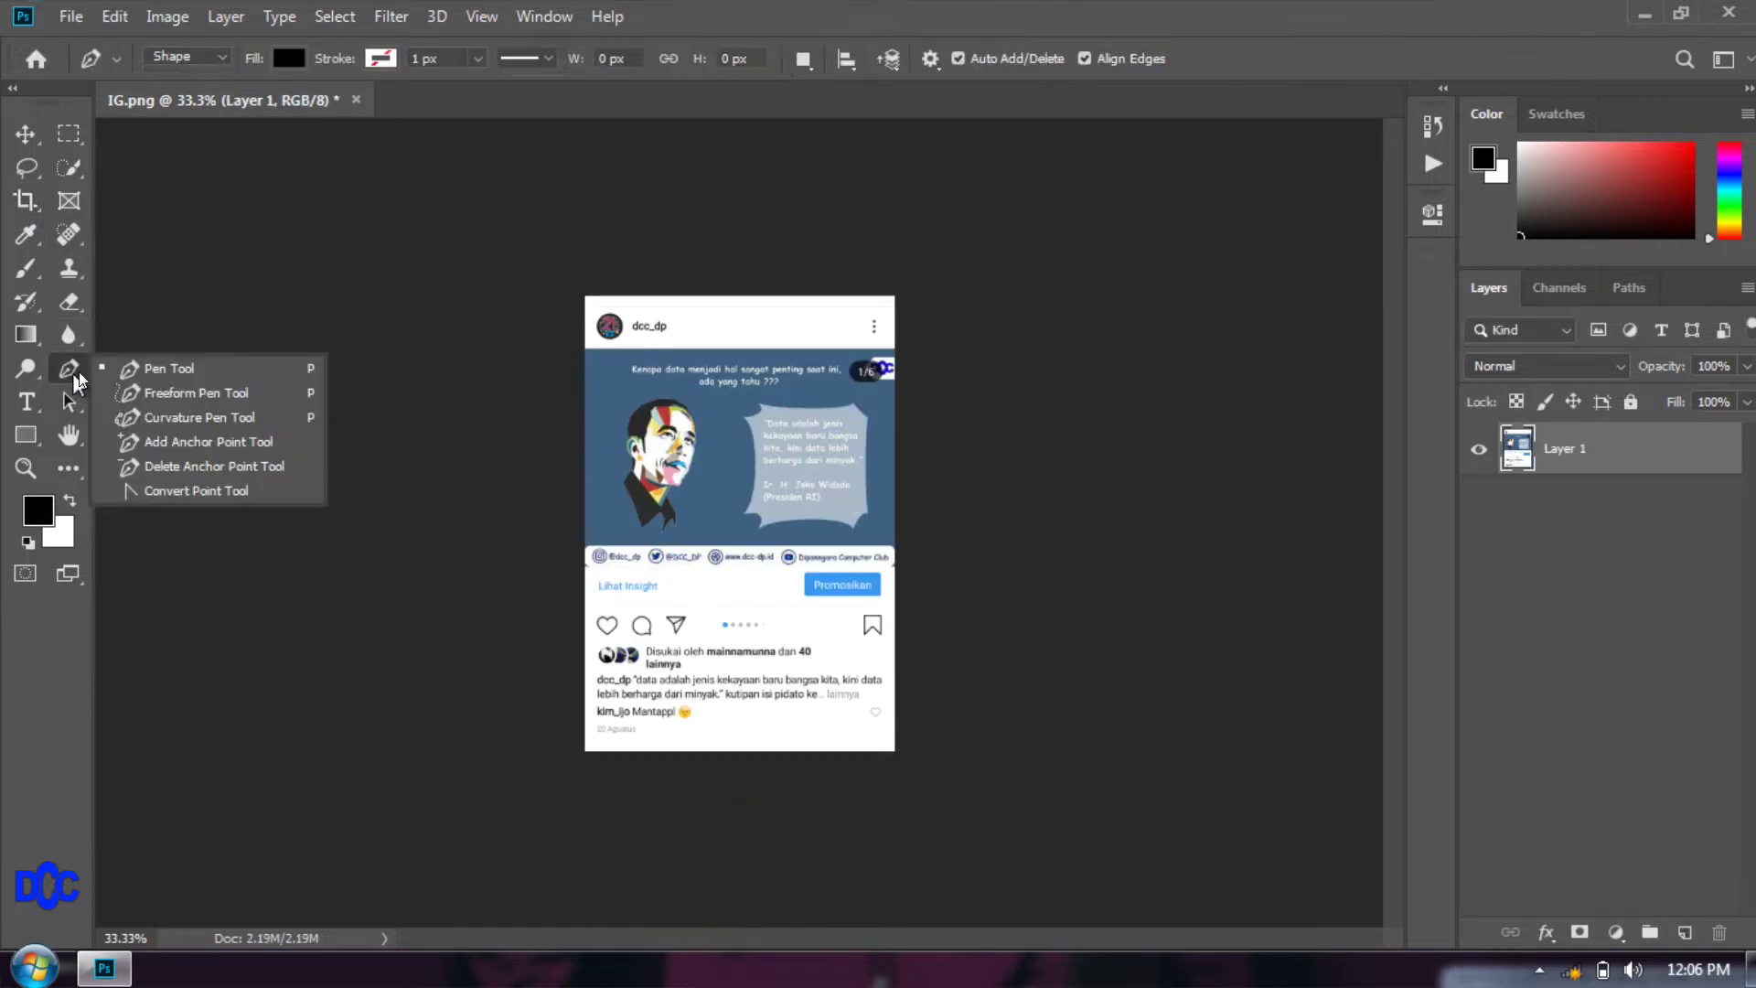
left_click(236, 368)
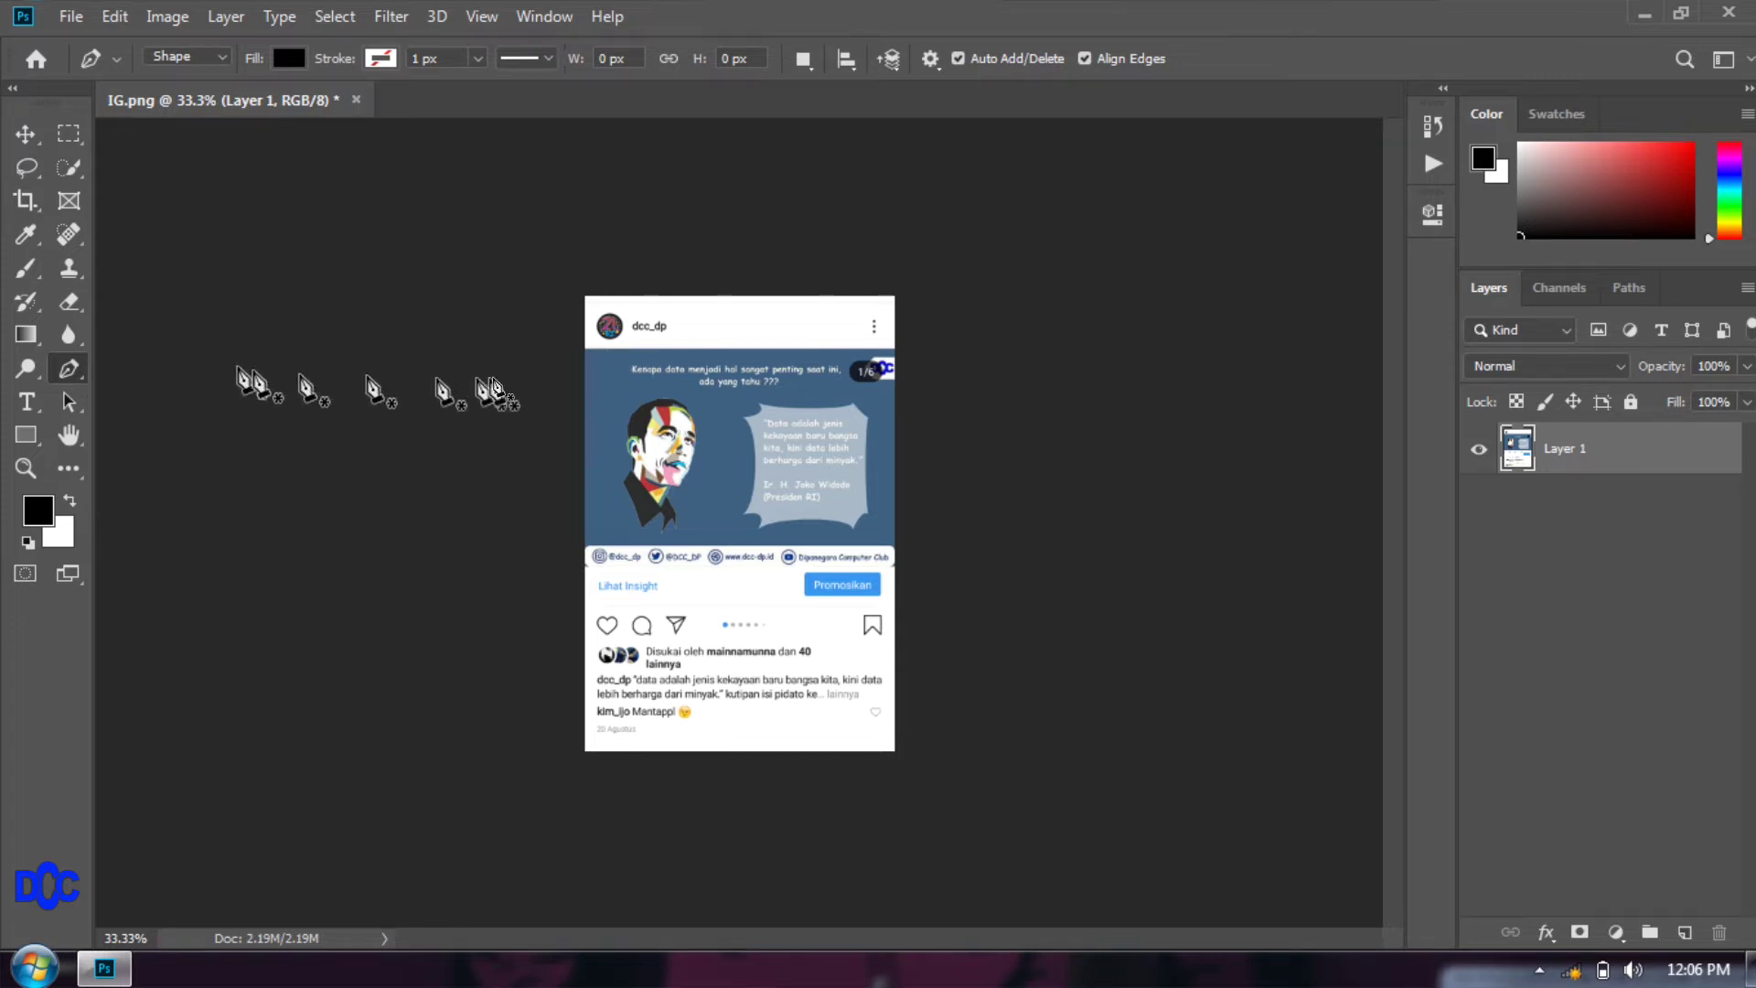
key("ctrl+plus")
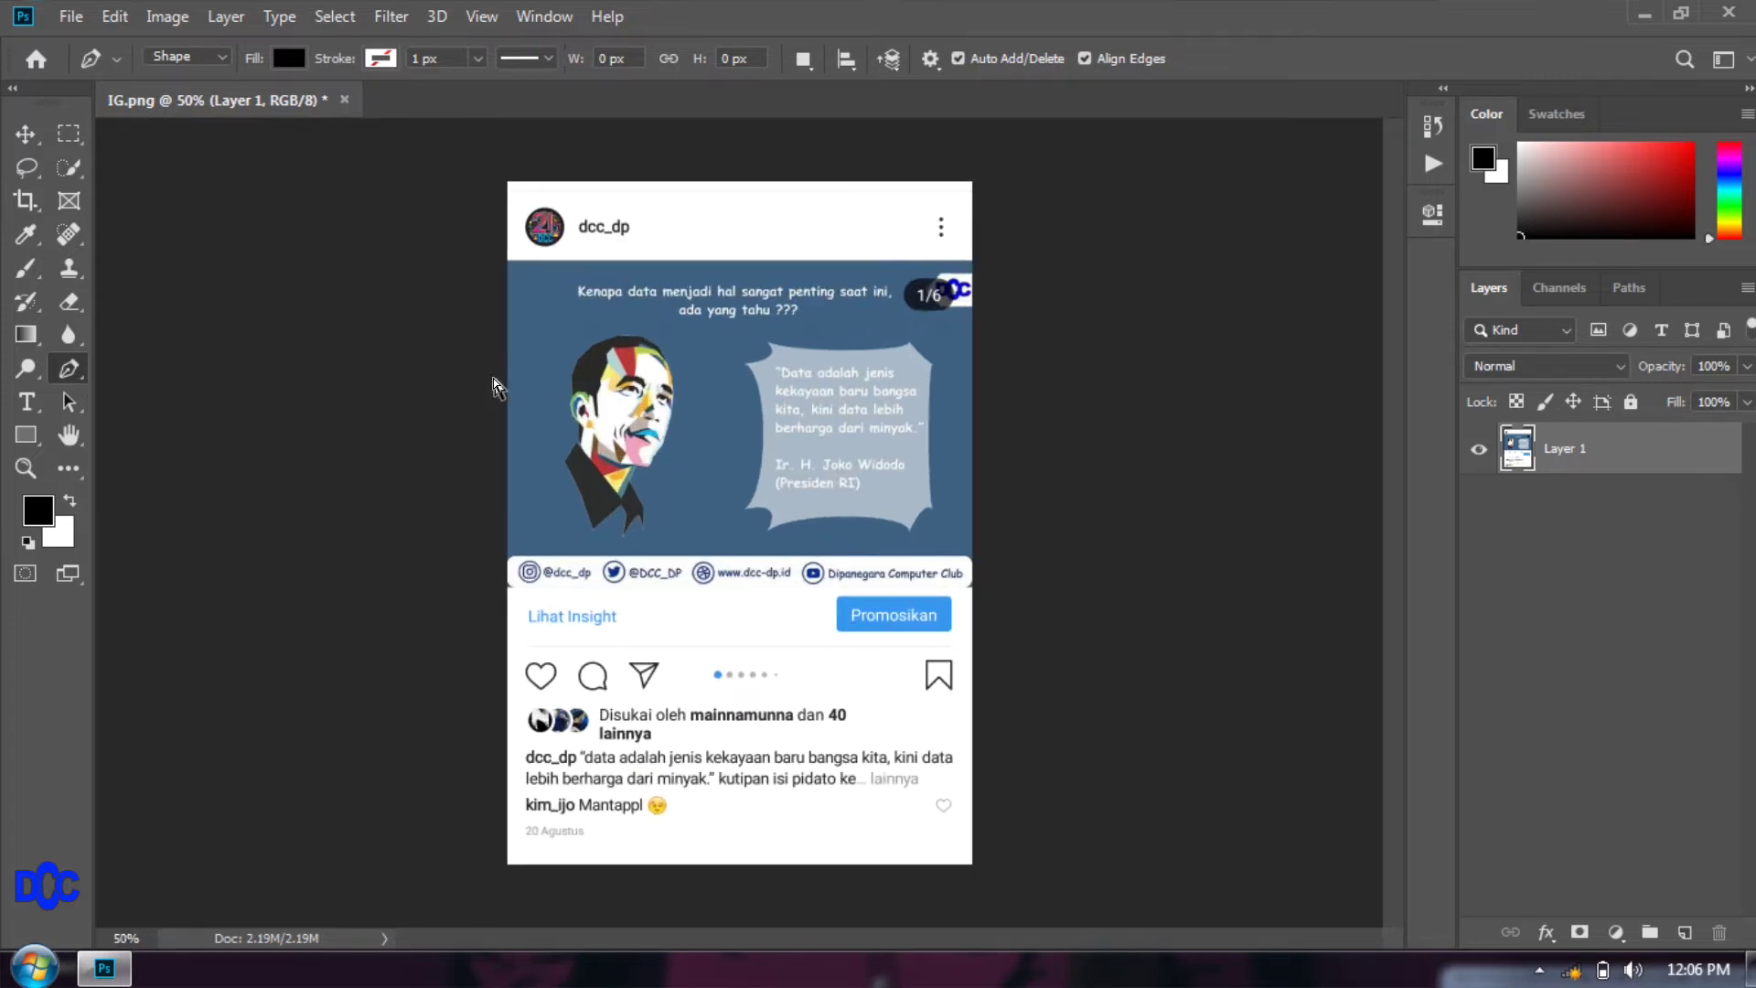
scroll(554, 331, "up", 3)
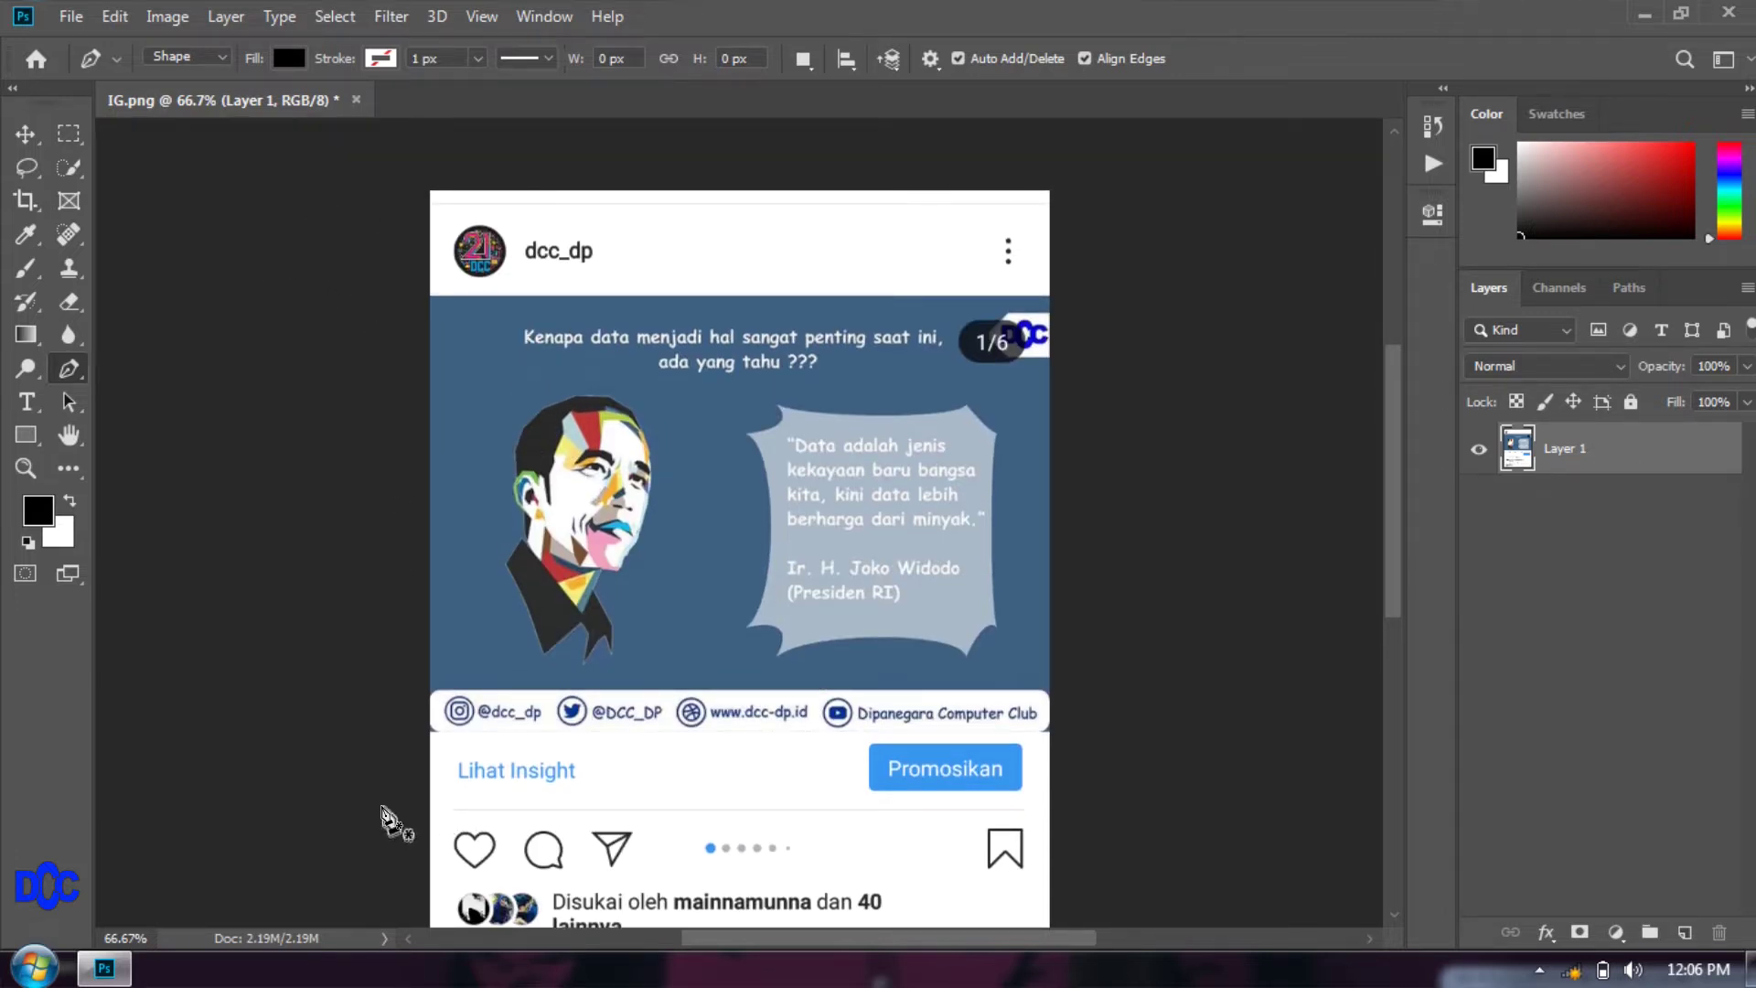
left_click(384, 810)
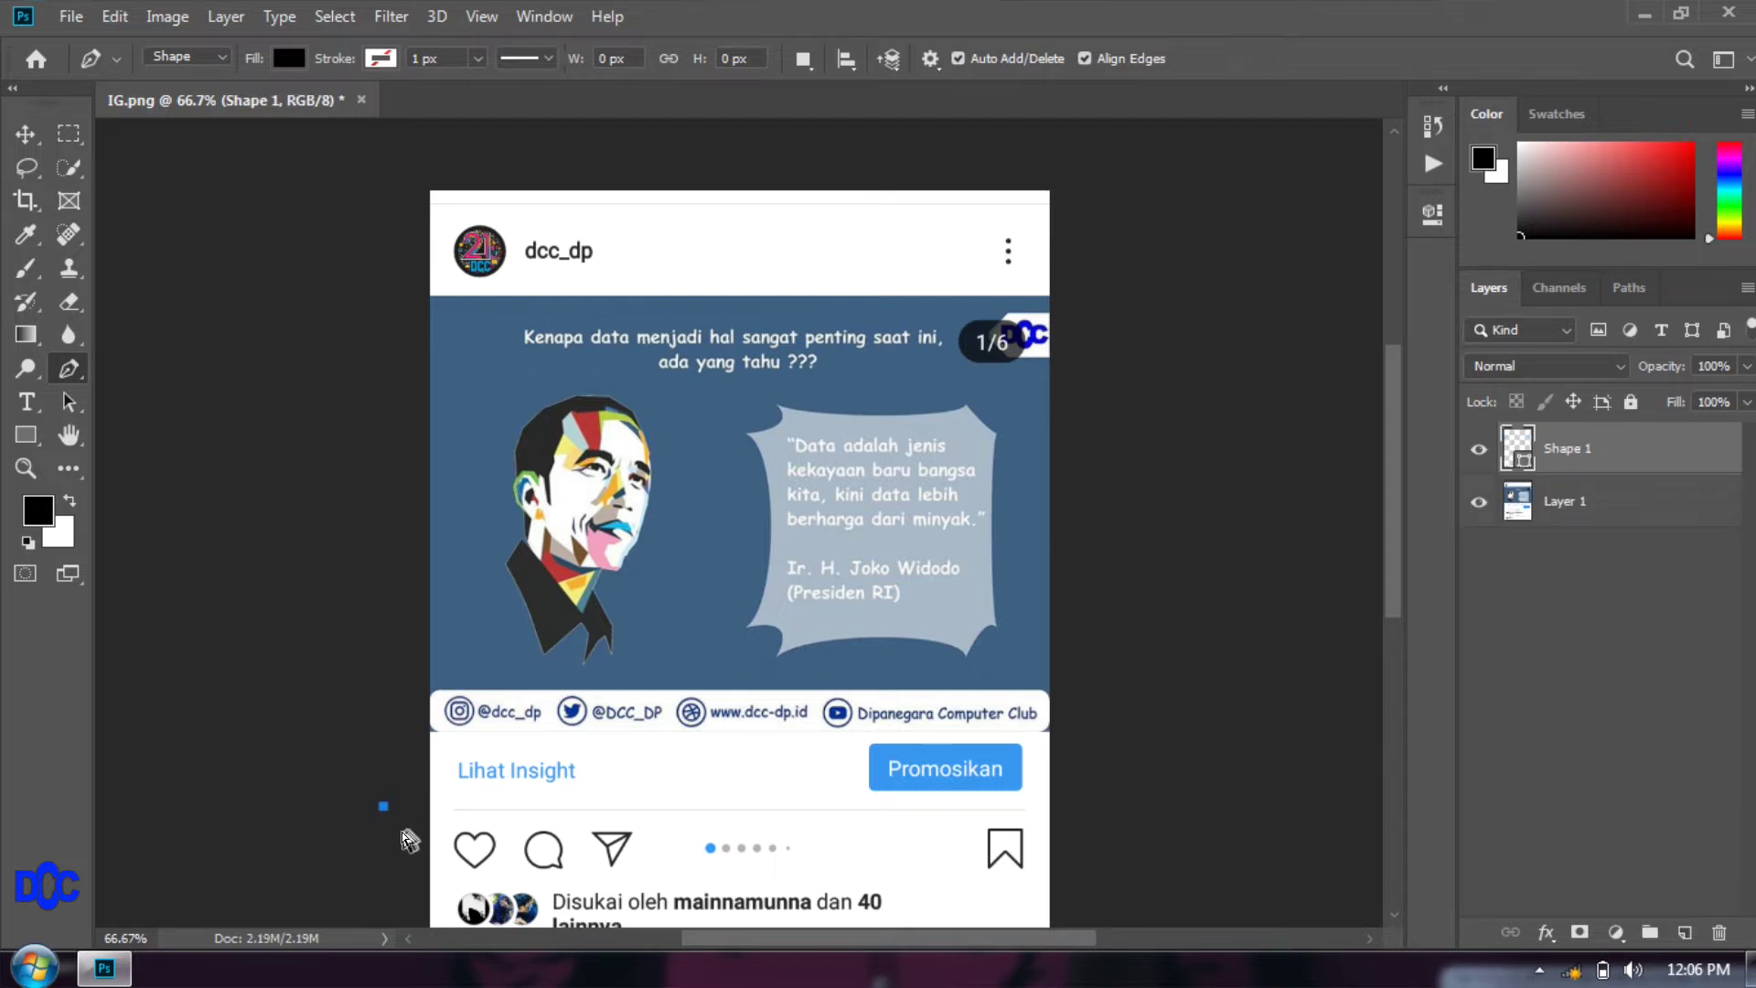
key("ctrl+z")
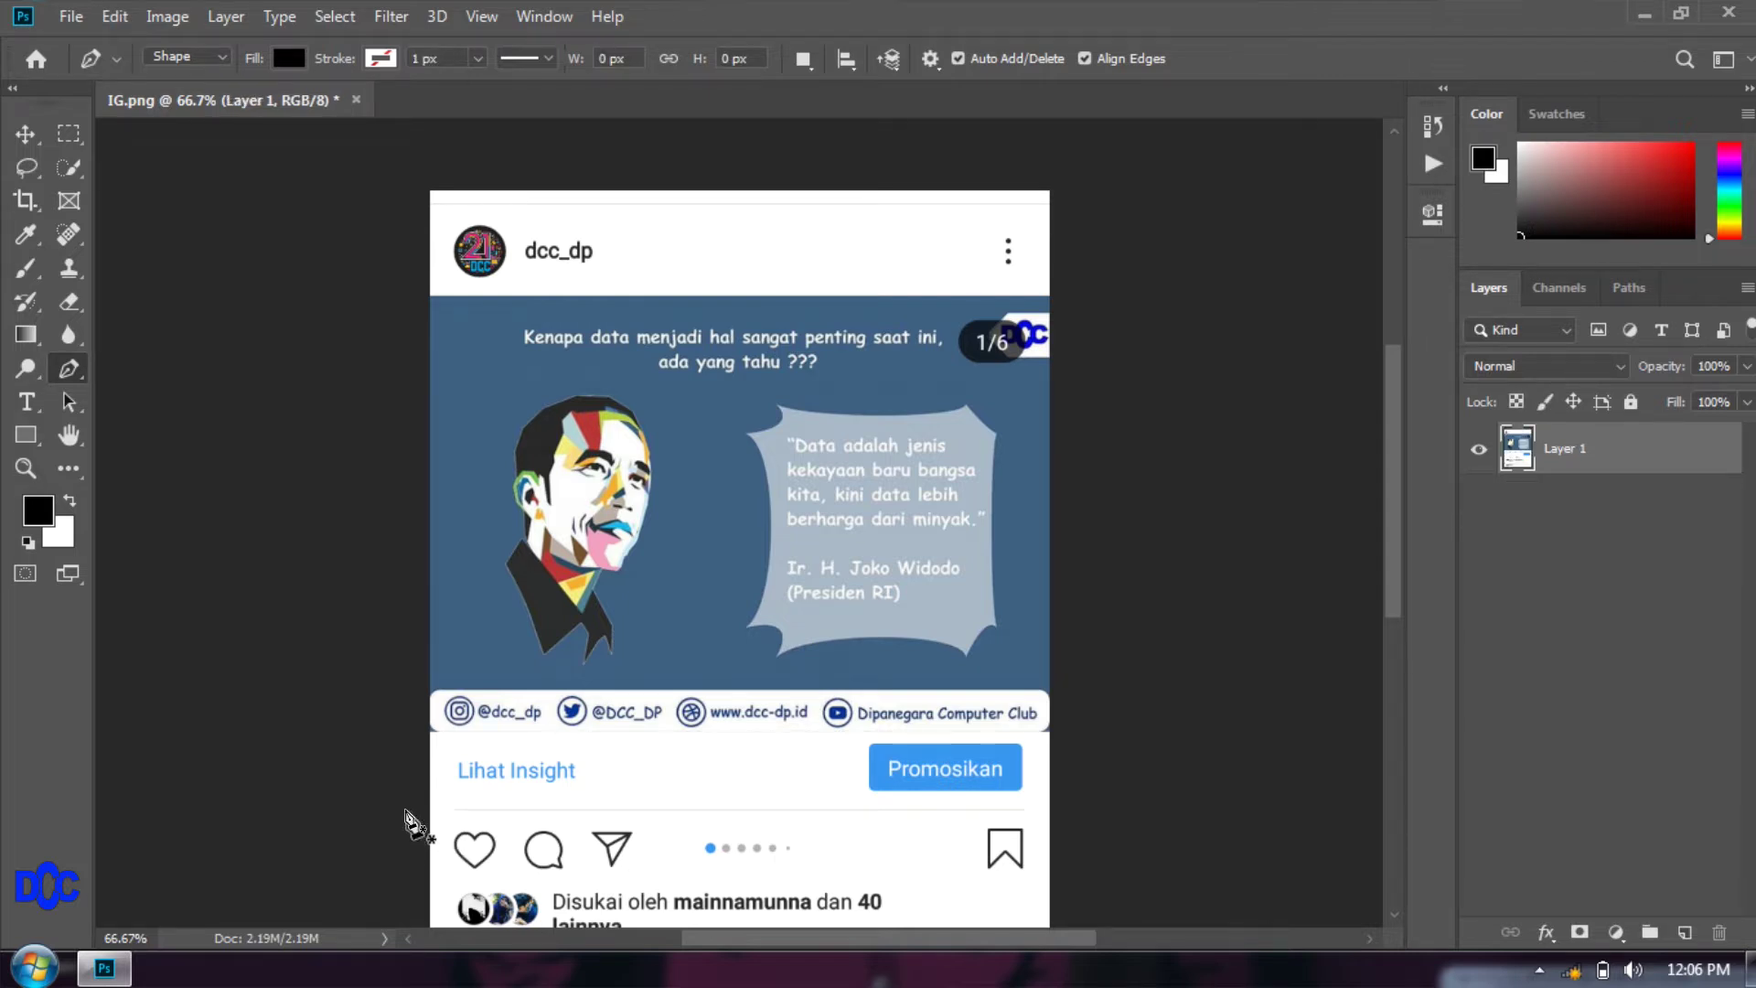
left_click(408, 812)
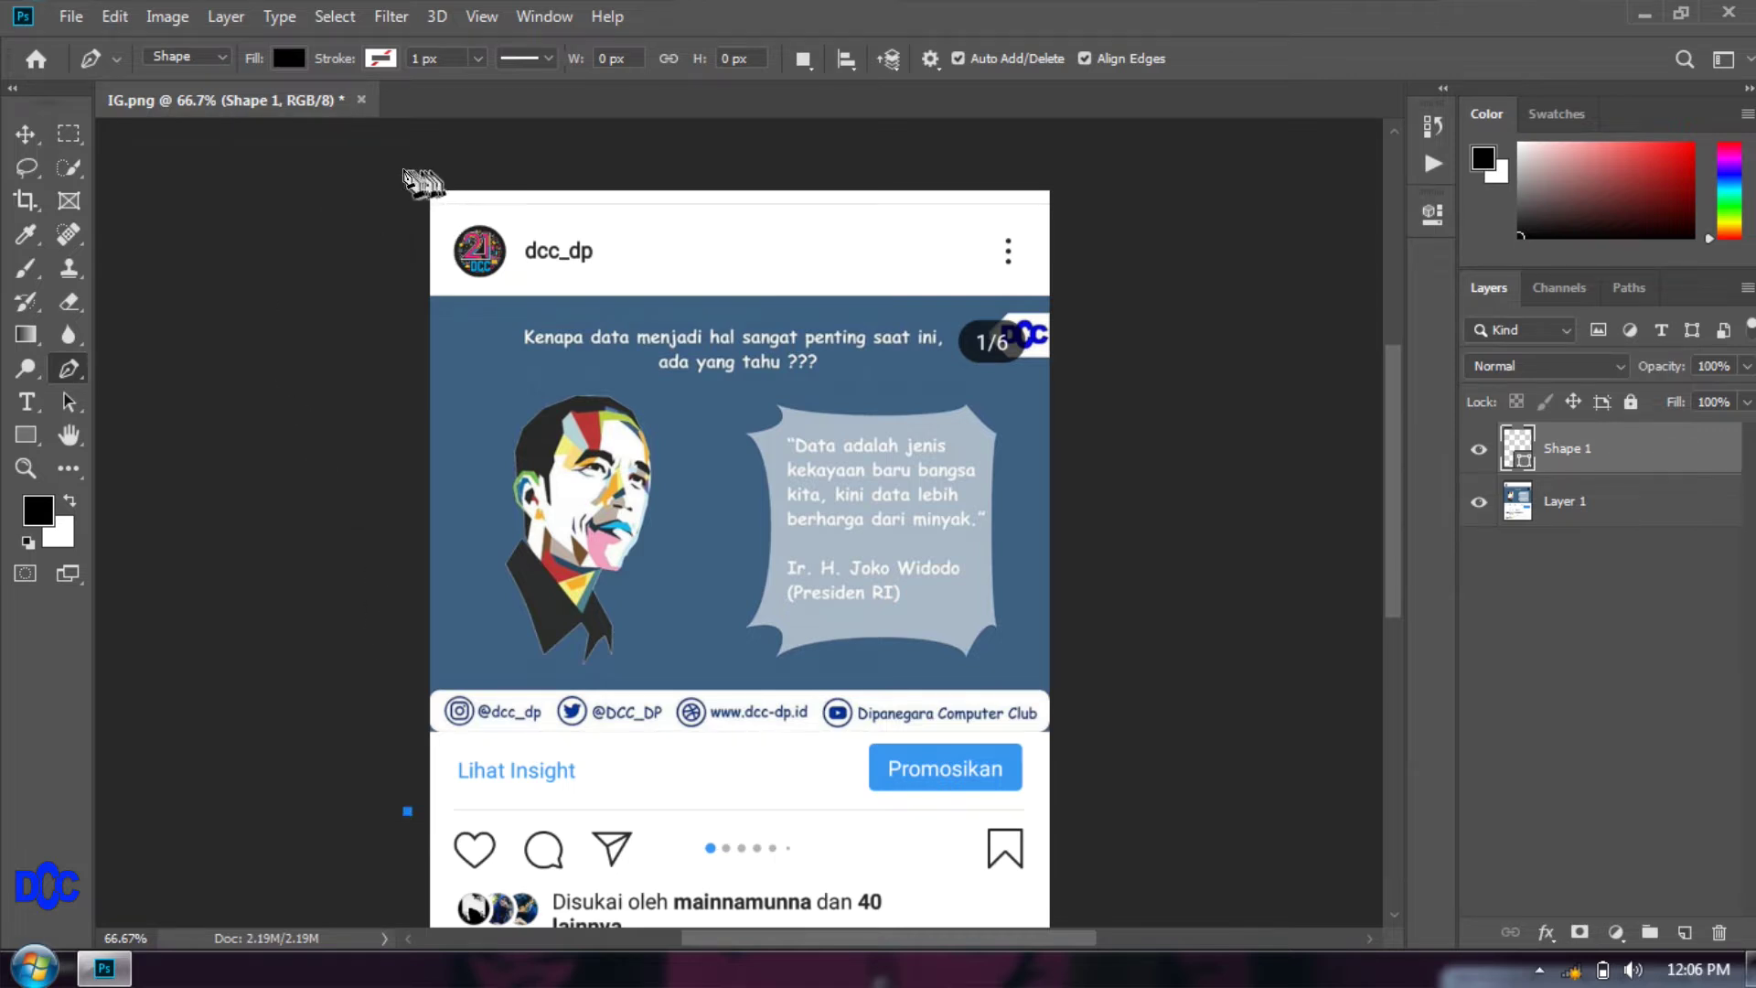
left_click(407, 168)
left_click(1084, 168)
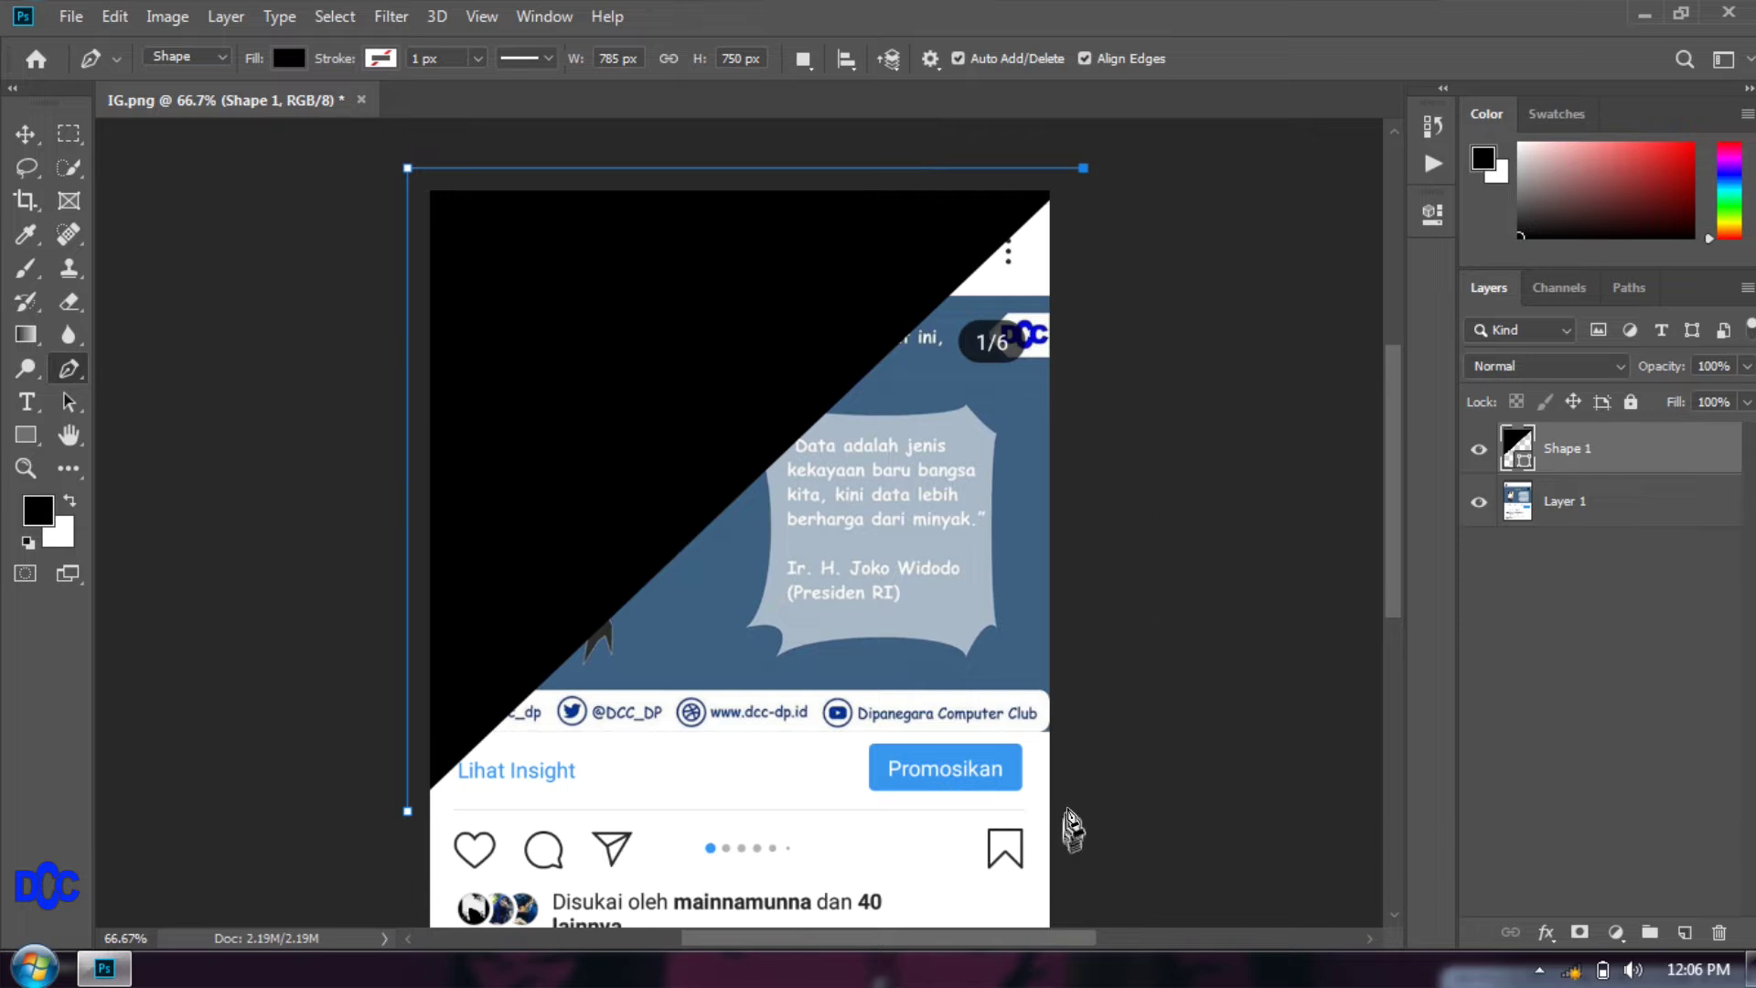
left_click(1083, 810)
left_click(407, 811)
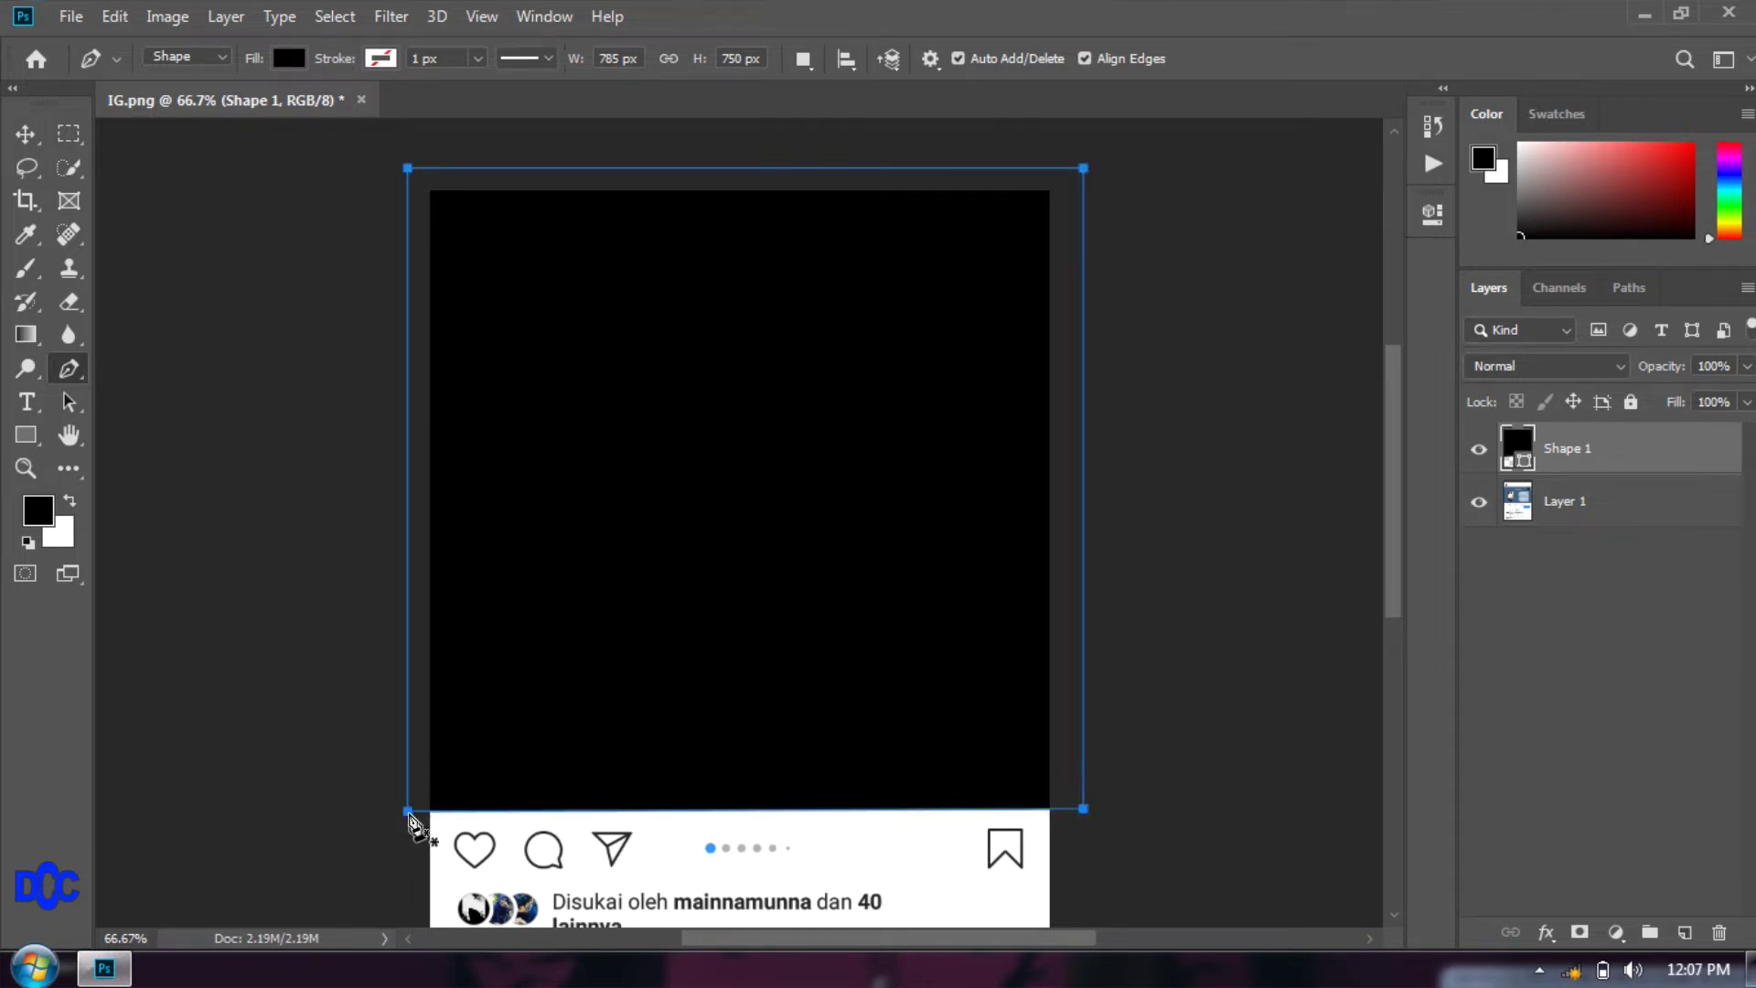
scroll(952, 686, "down", 2)
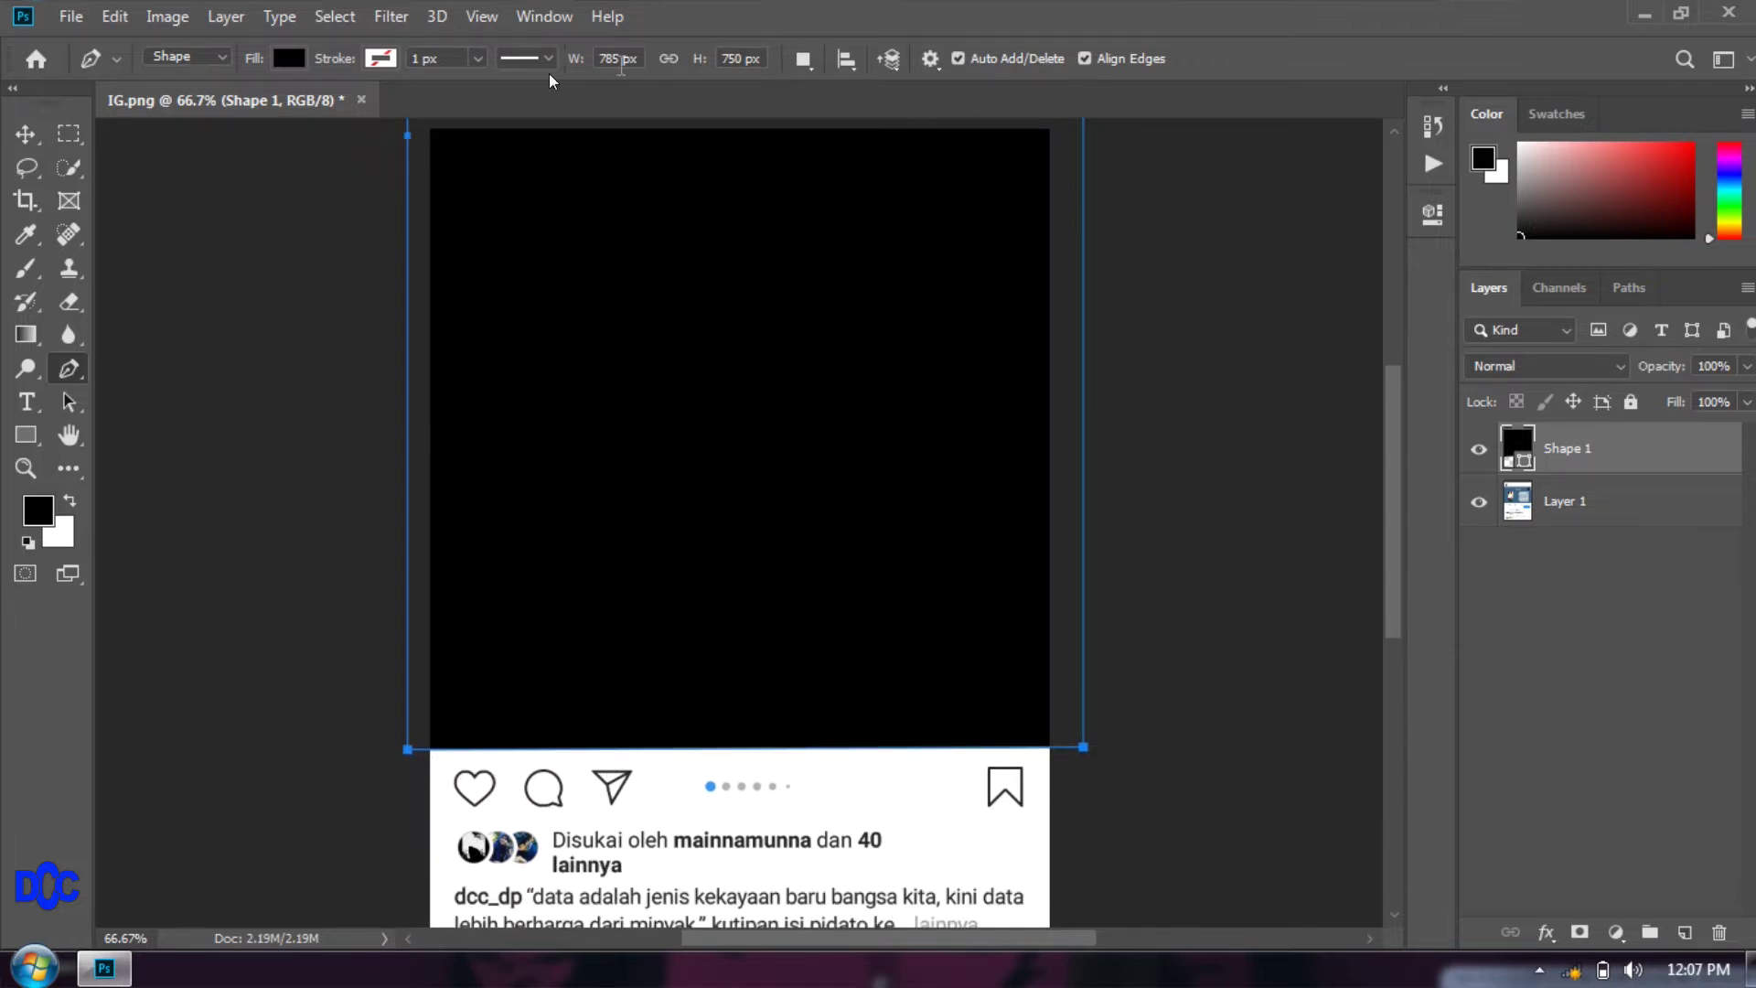
Open the Unsplash photo of the woman sitting on the stairs as a separate document.
left_click(70, 16)
left_click(117, 73)
double_click(487, 352)
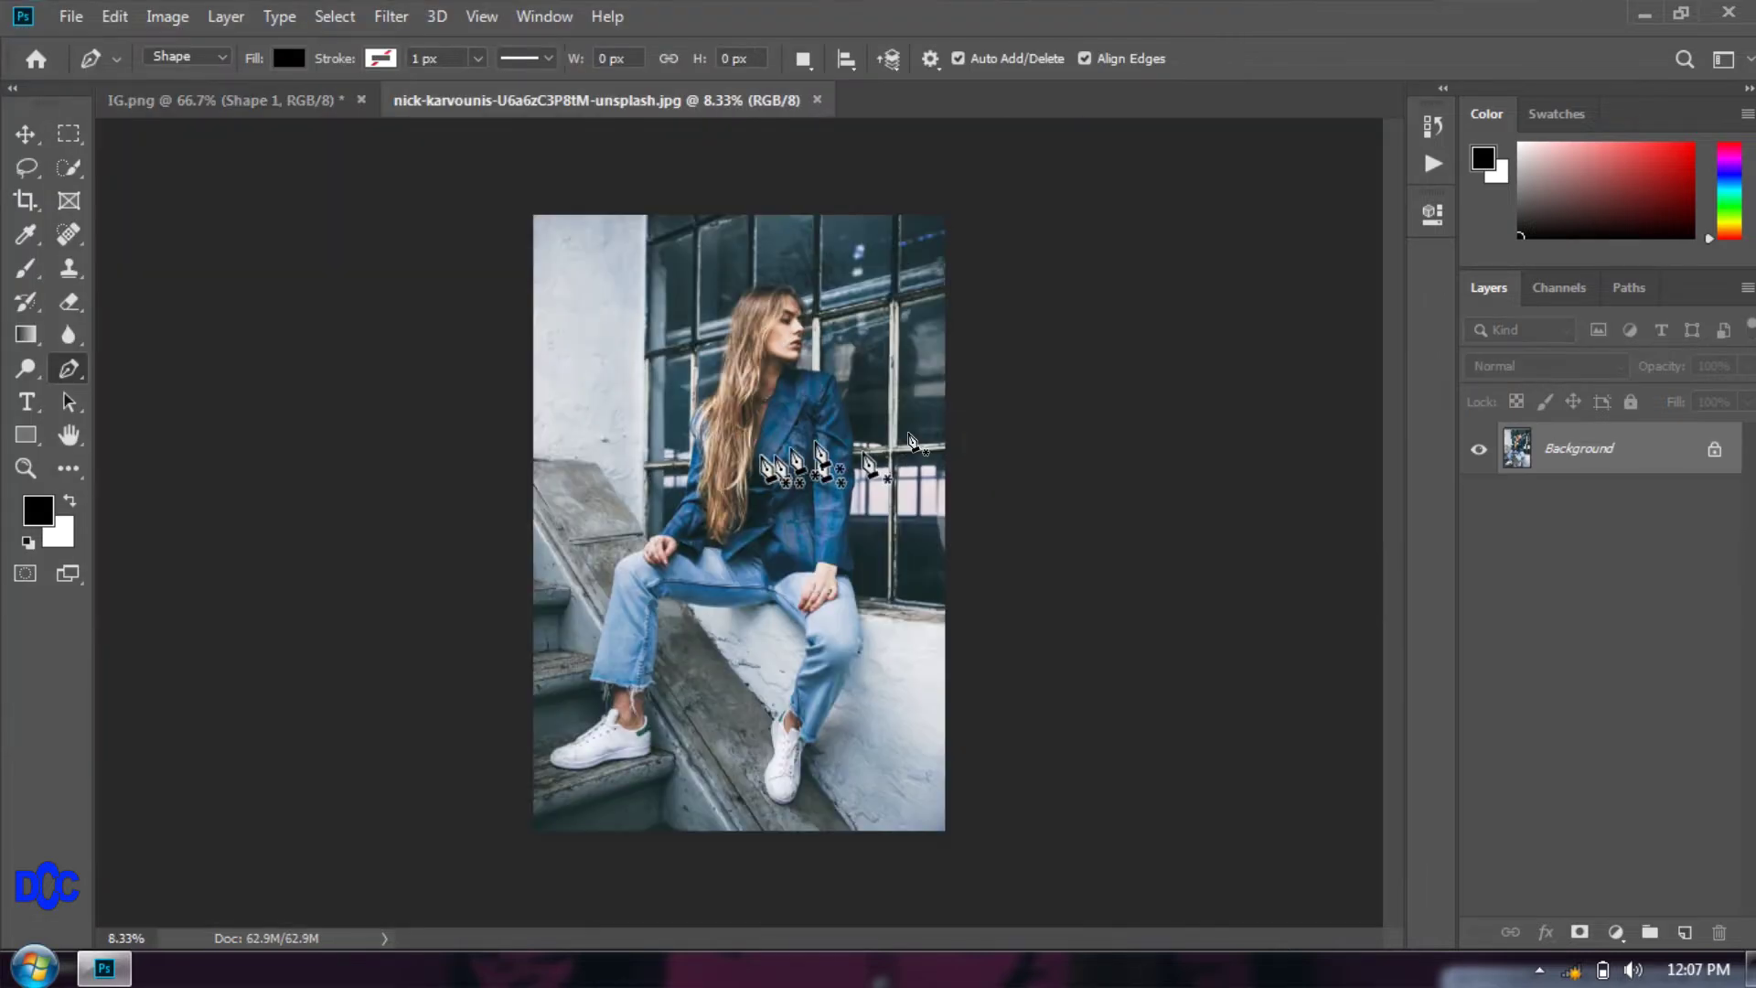
Convert the photo's locked background into a regular layer and place it in the IG.png document.
left_click(41, 136)
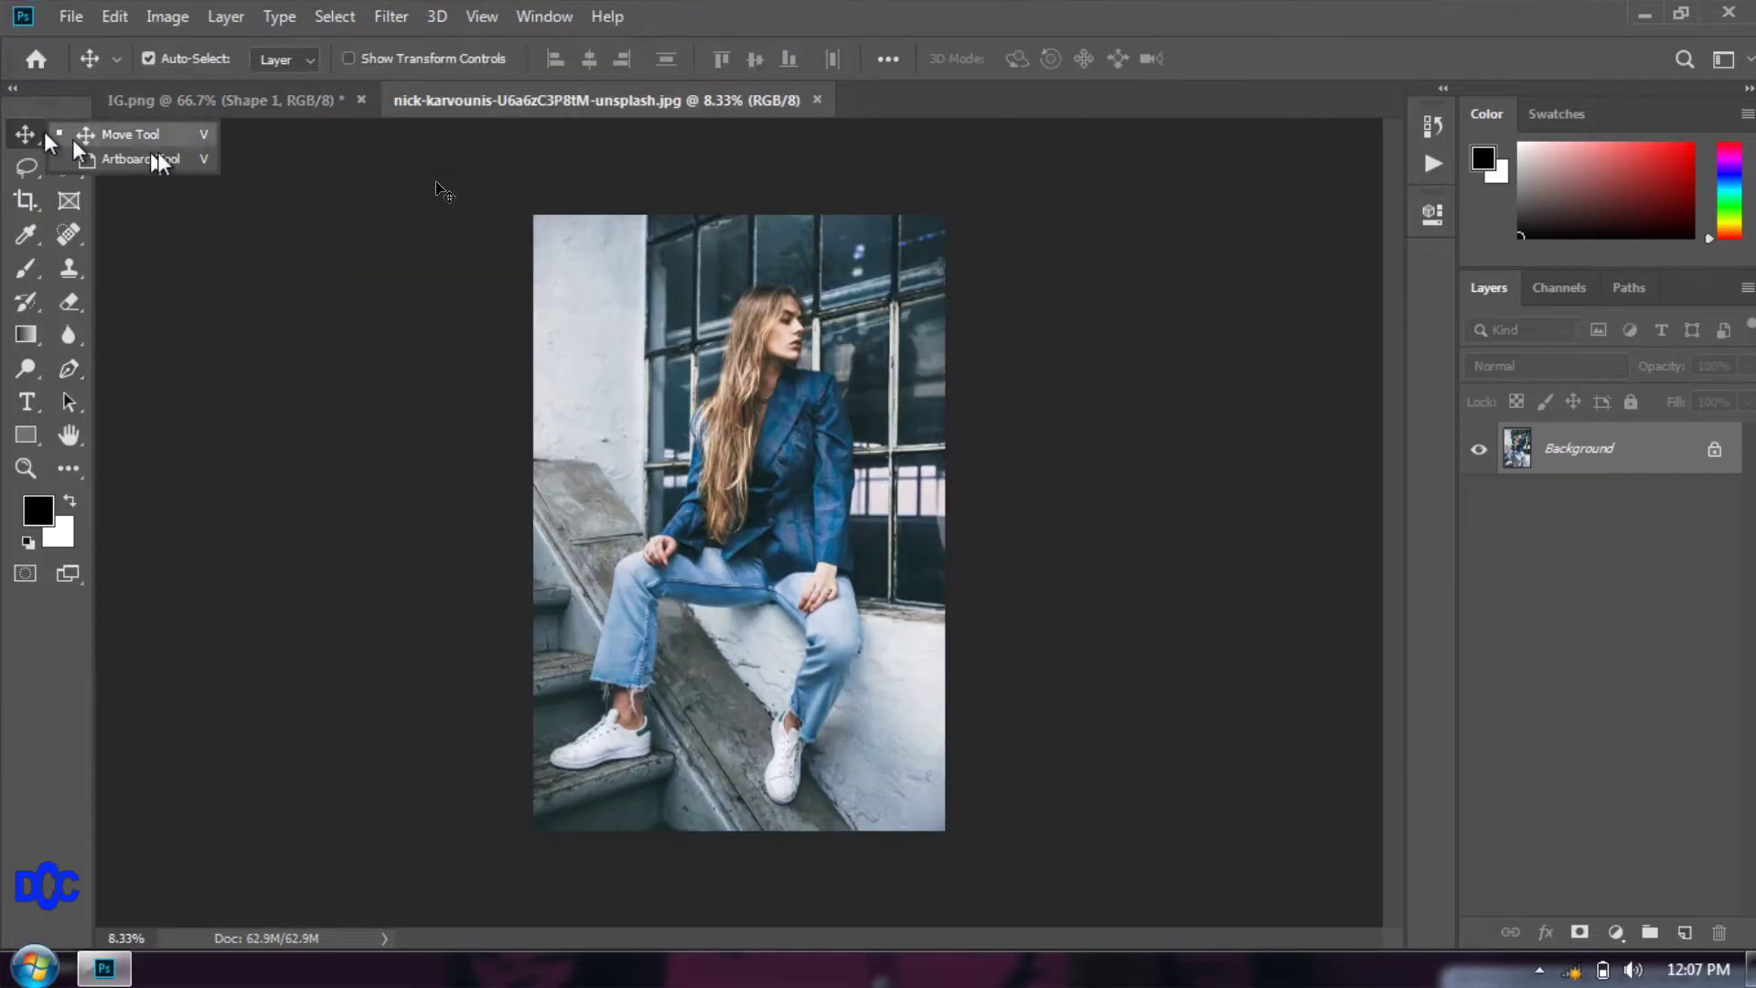
left_click(1608, 453)
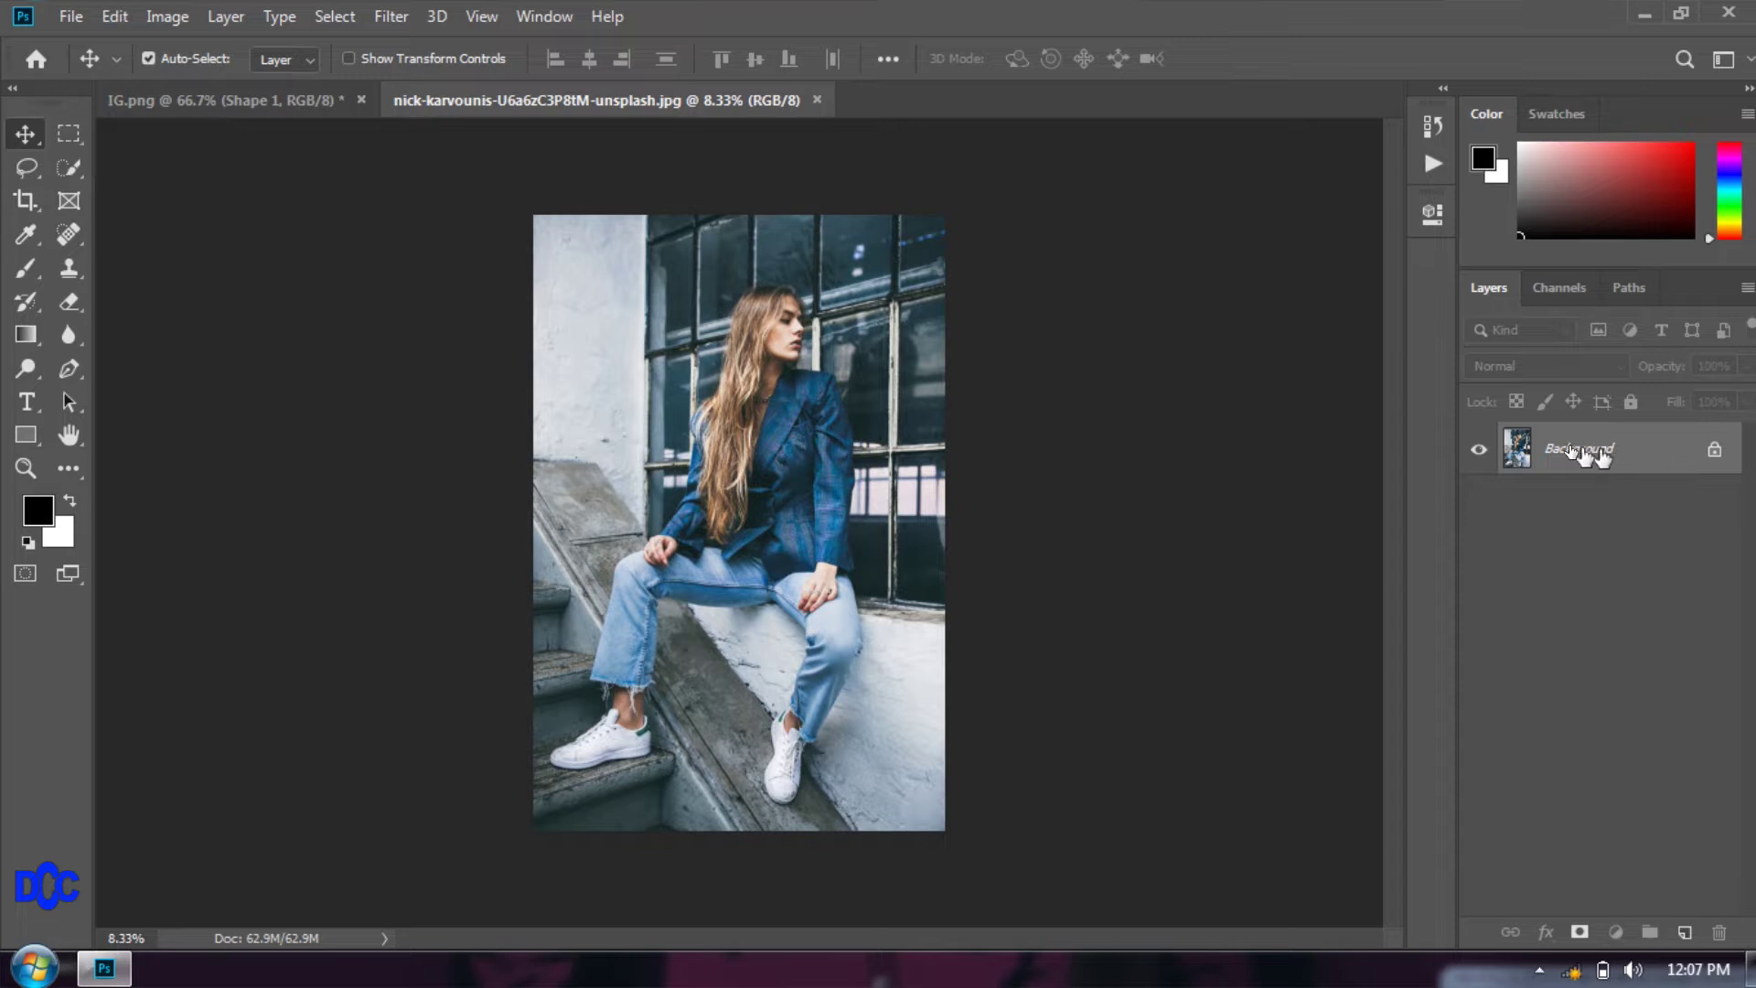
double_click(1571, 450)
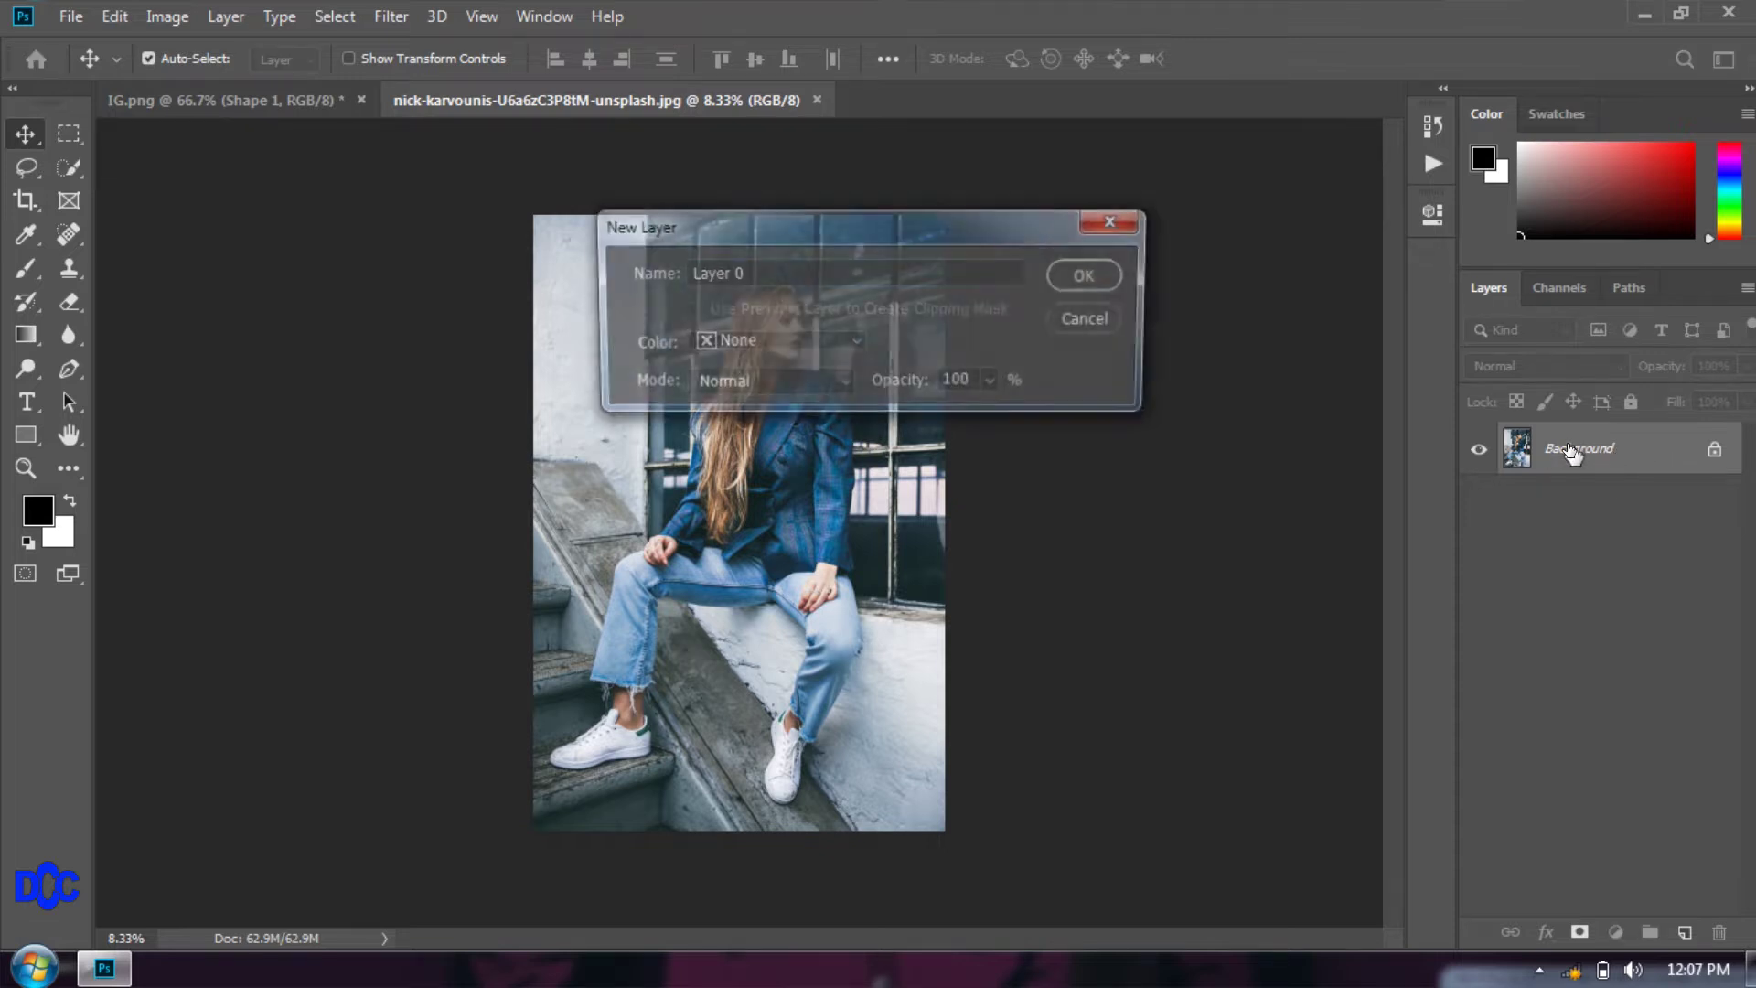
left_click(1090, 275)
left_click_drag(906, 393, 362, 154)
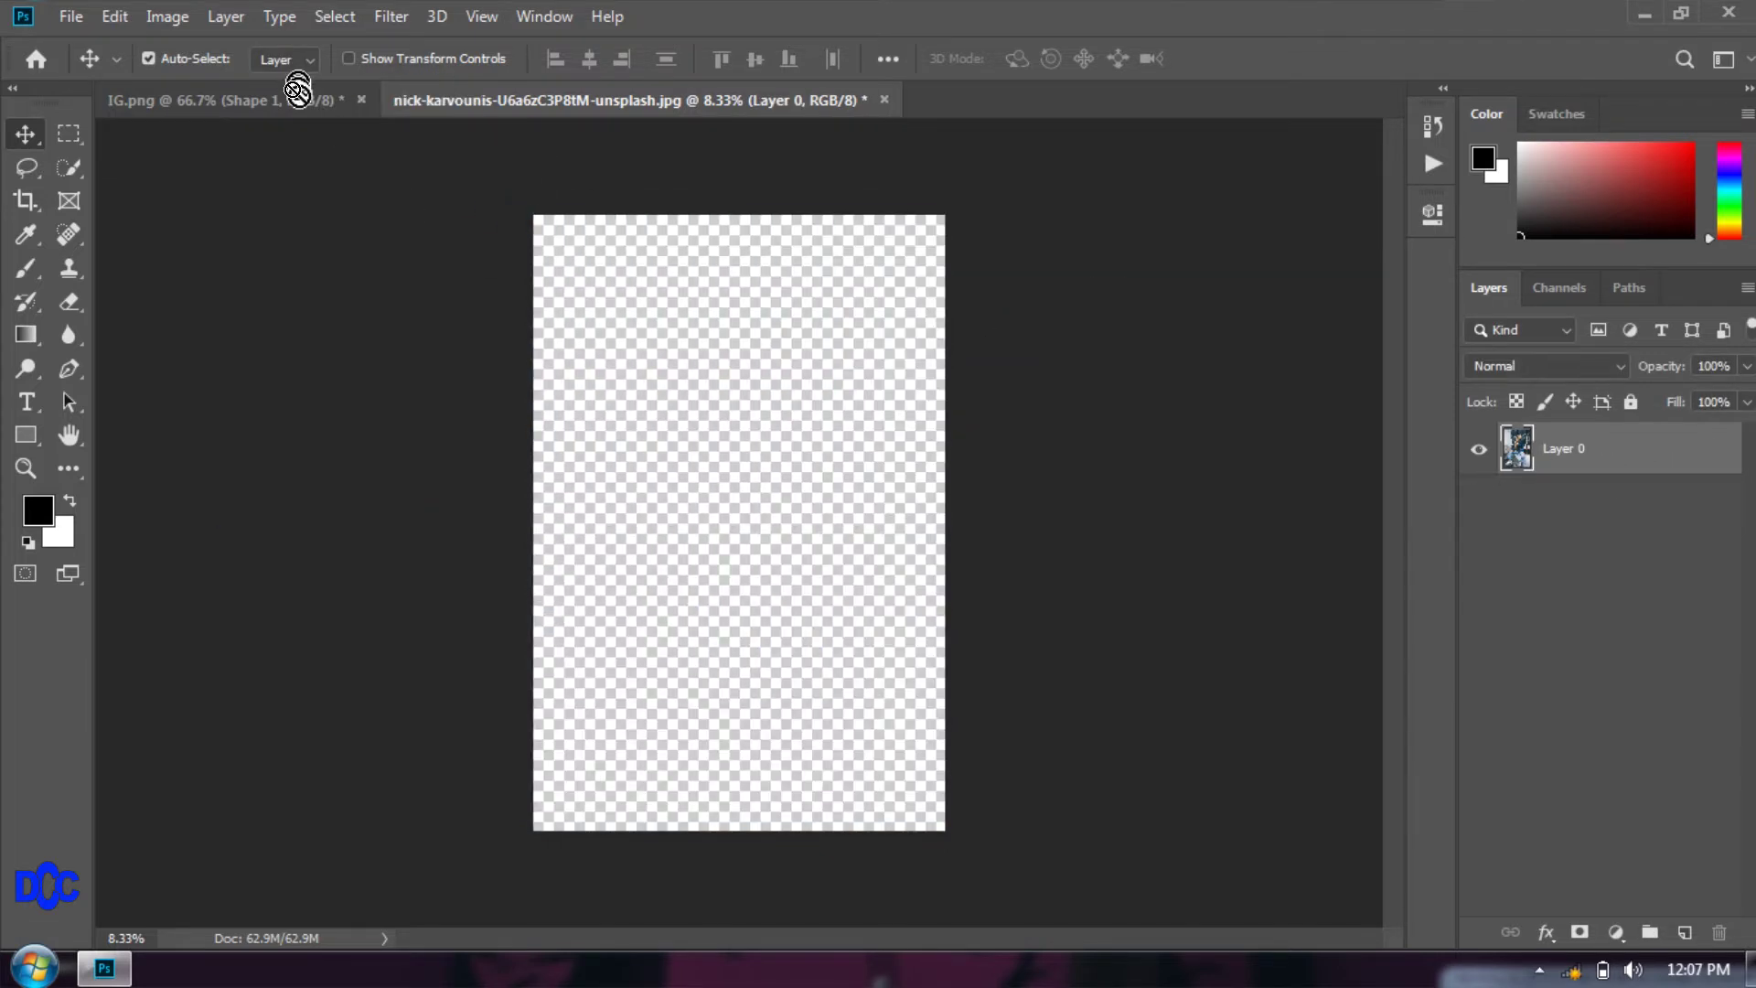
left_click_drag(299, 94, 743, 411)
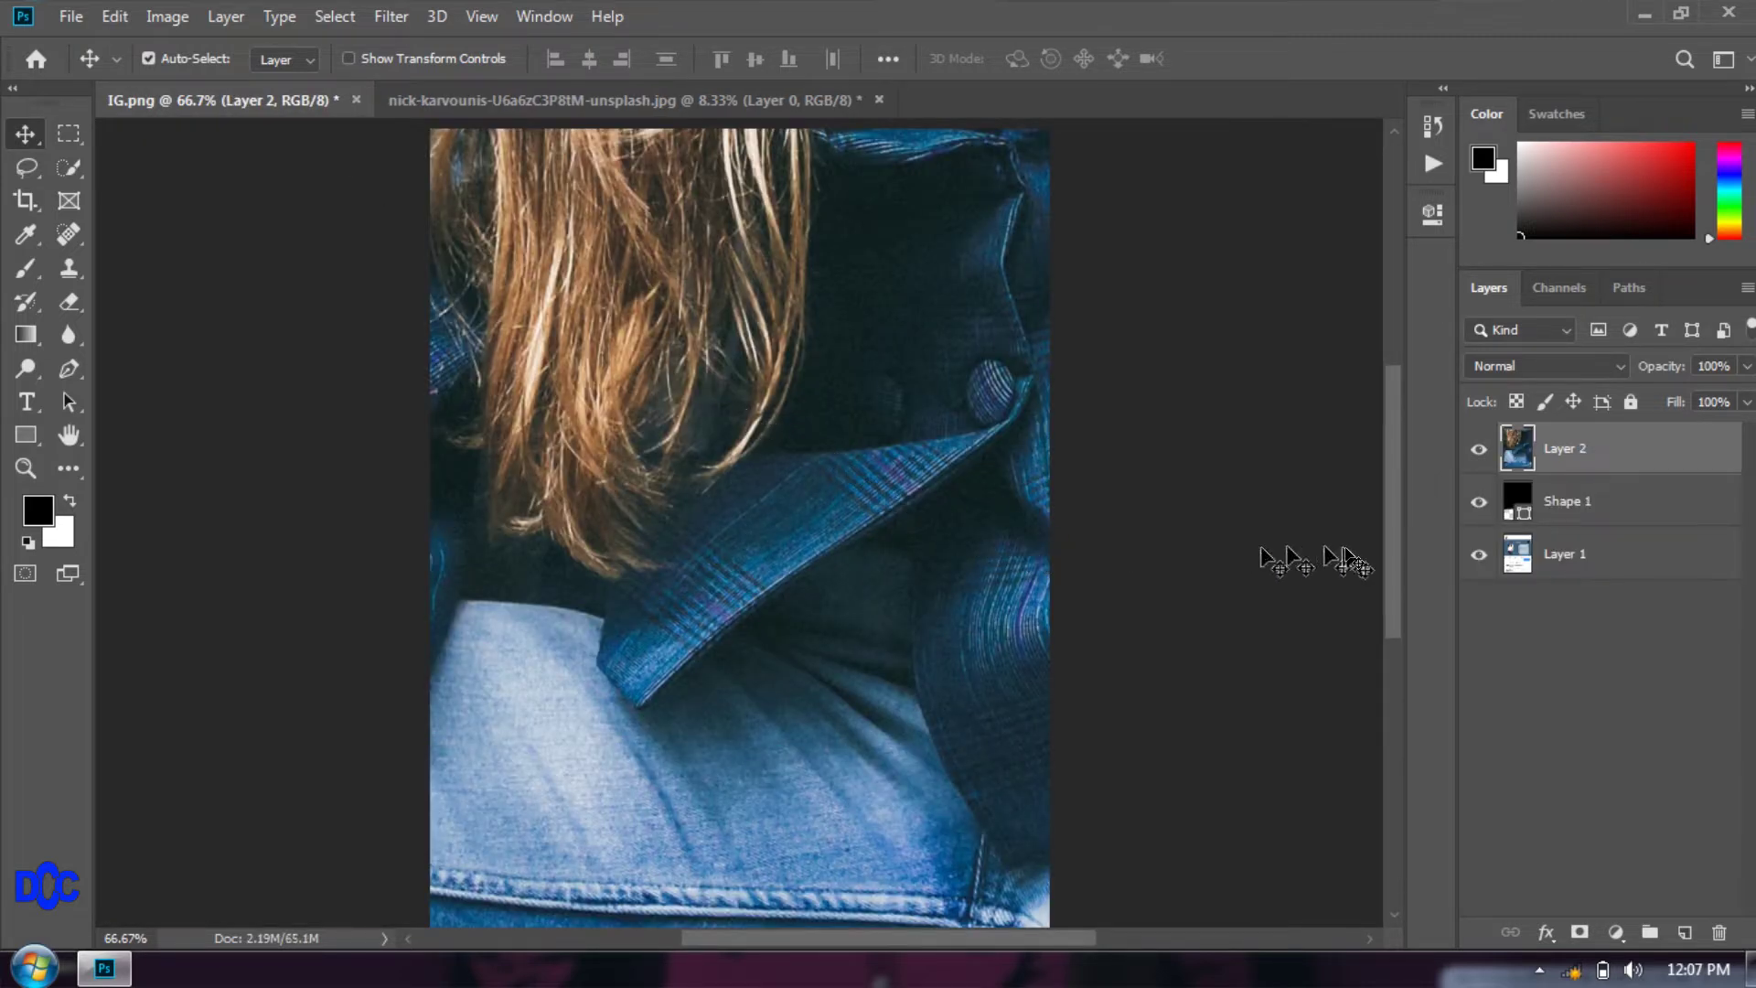
Scale the placed photo layer down proportionally to about 20.56% with Free Transform.
key("ctrl+minus")
key("ctrl+minus")
key("ctrl+minus")
key("ctrl+minus")
key("ctrl+minus")
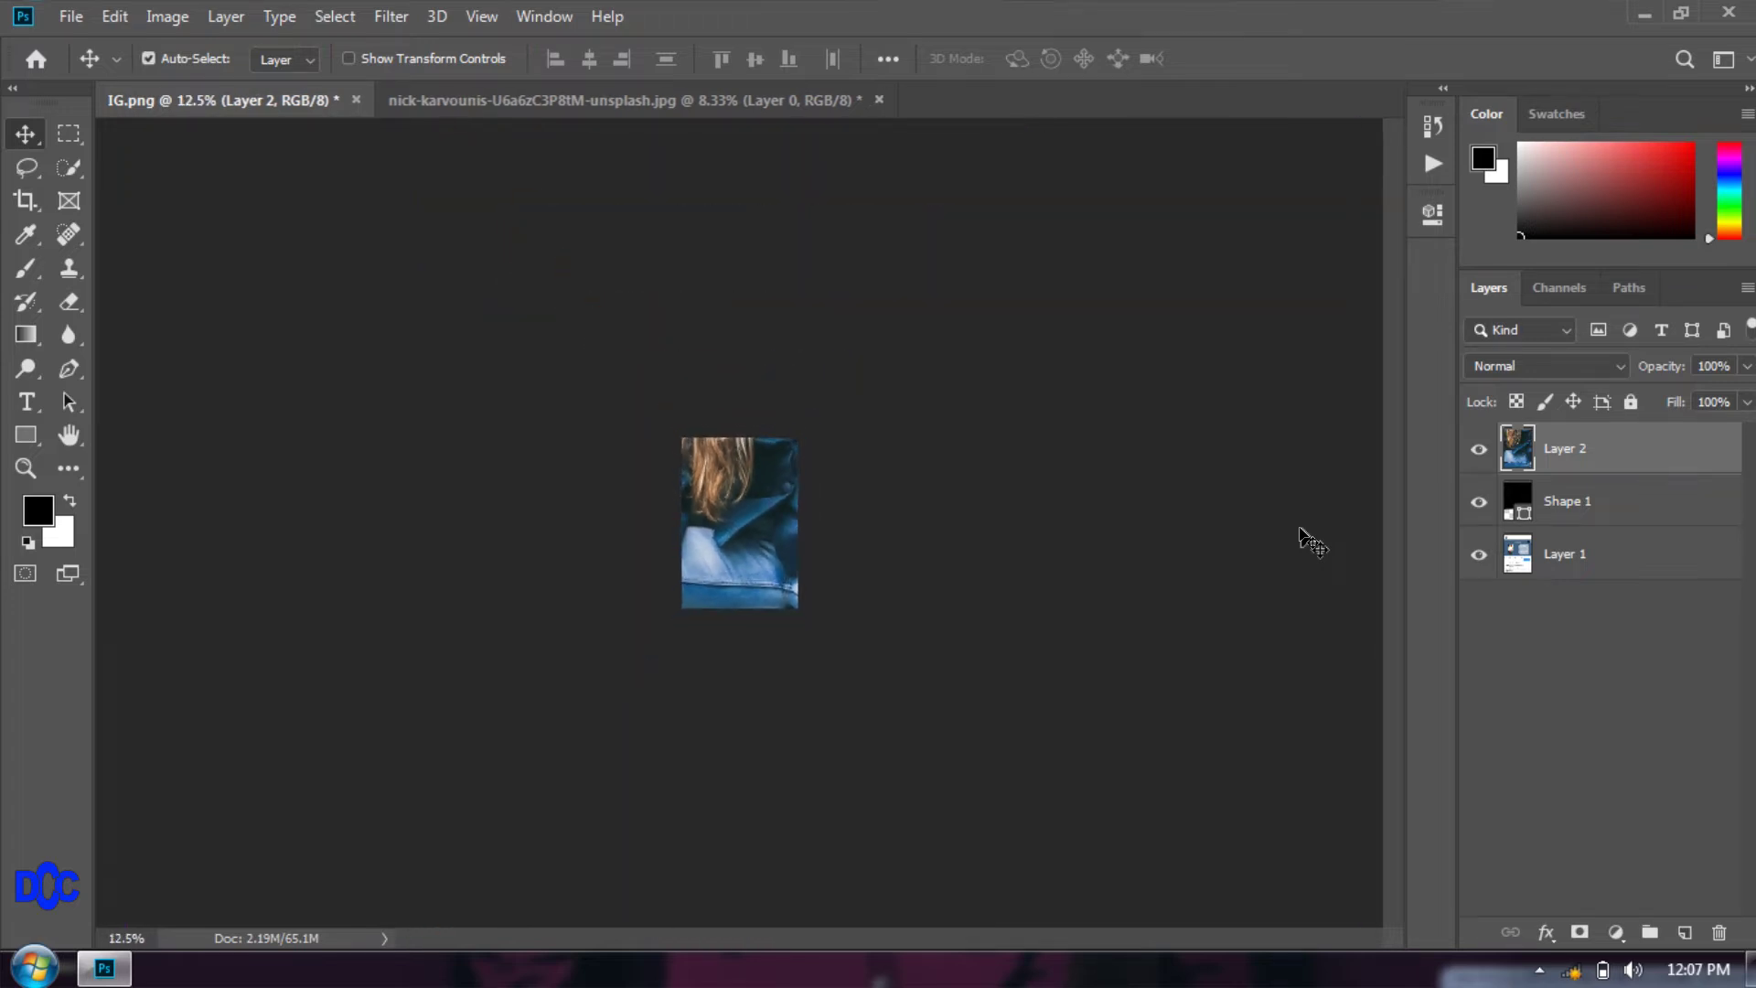
key("ctrl+t")
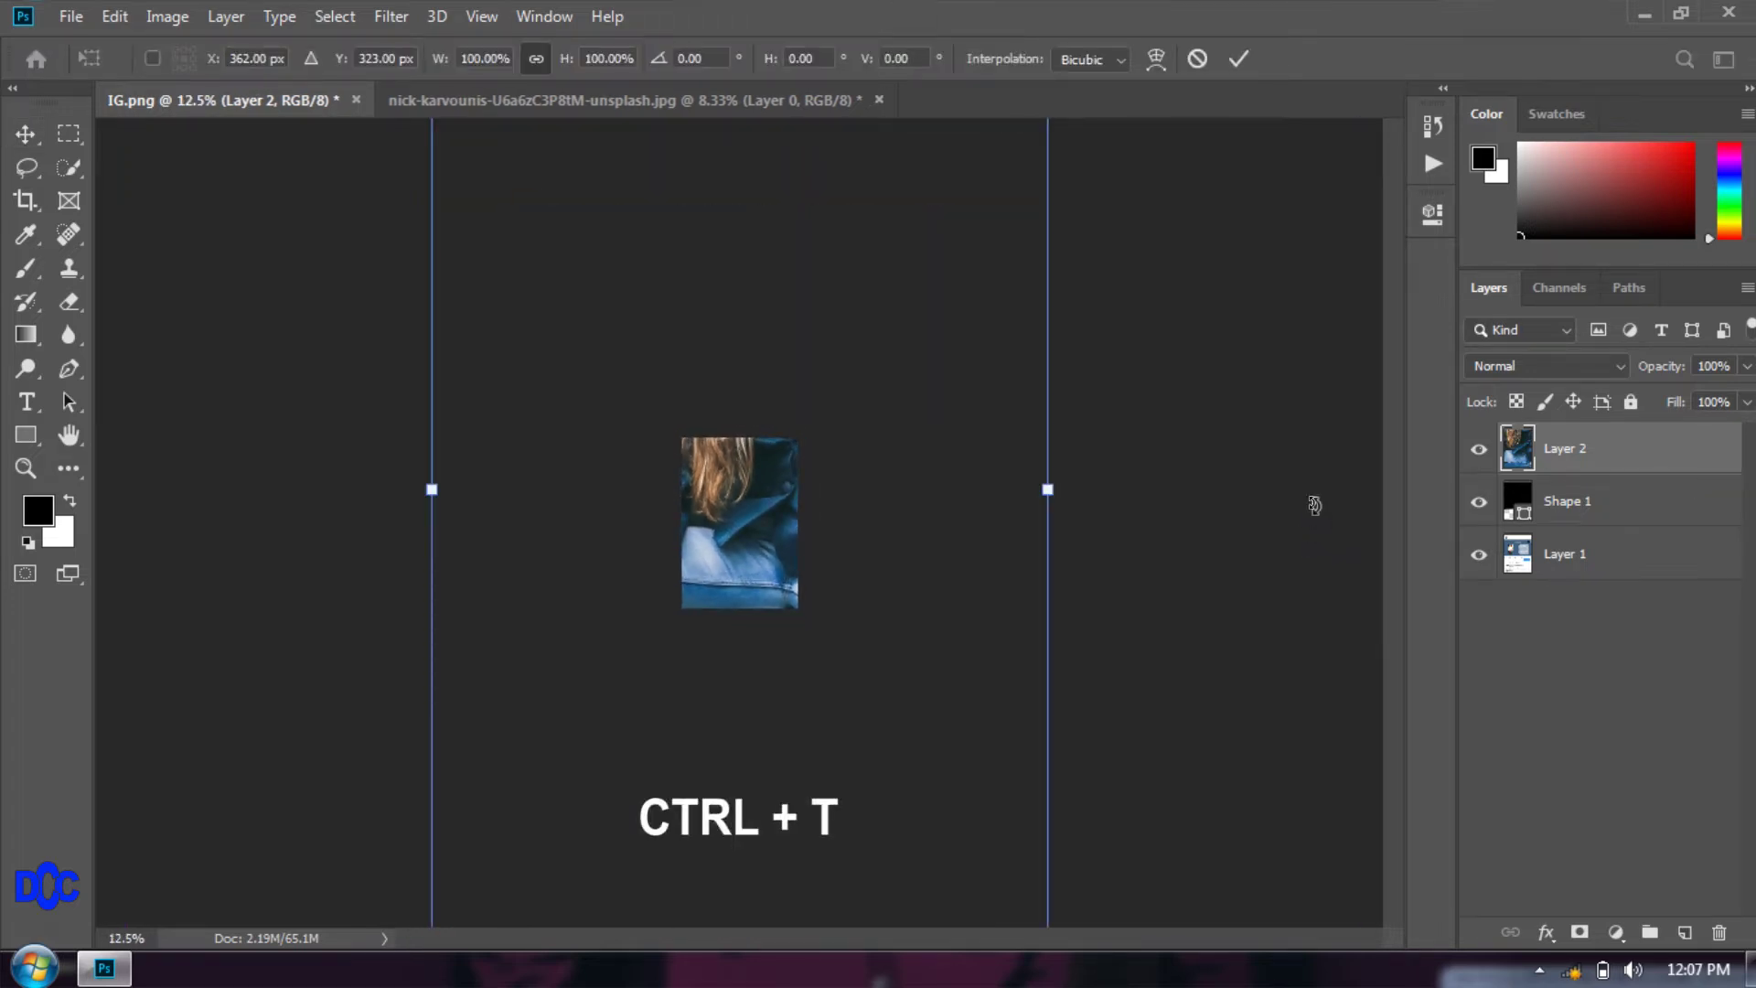
key("ctrl+minus")
key("ctrl+minus")
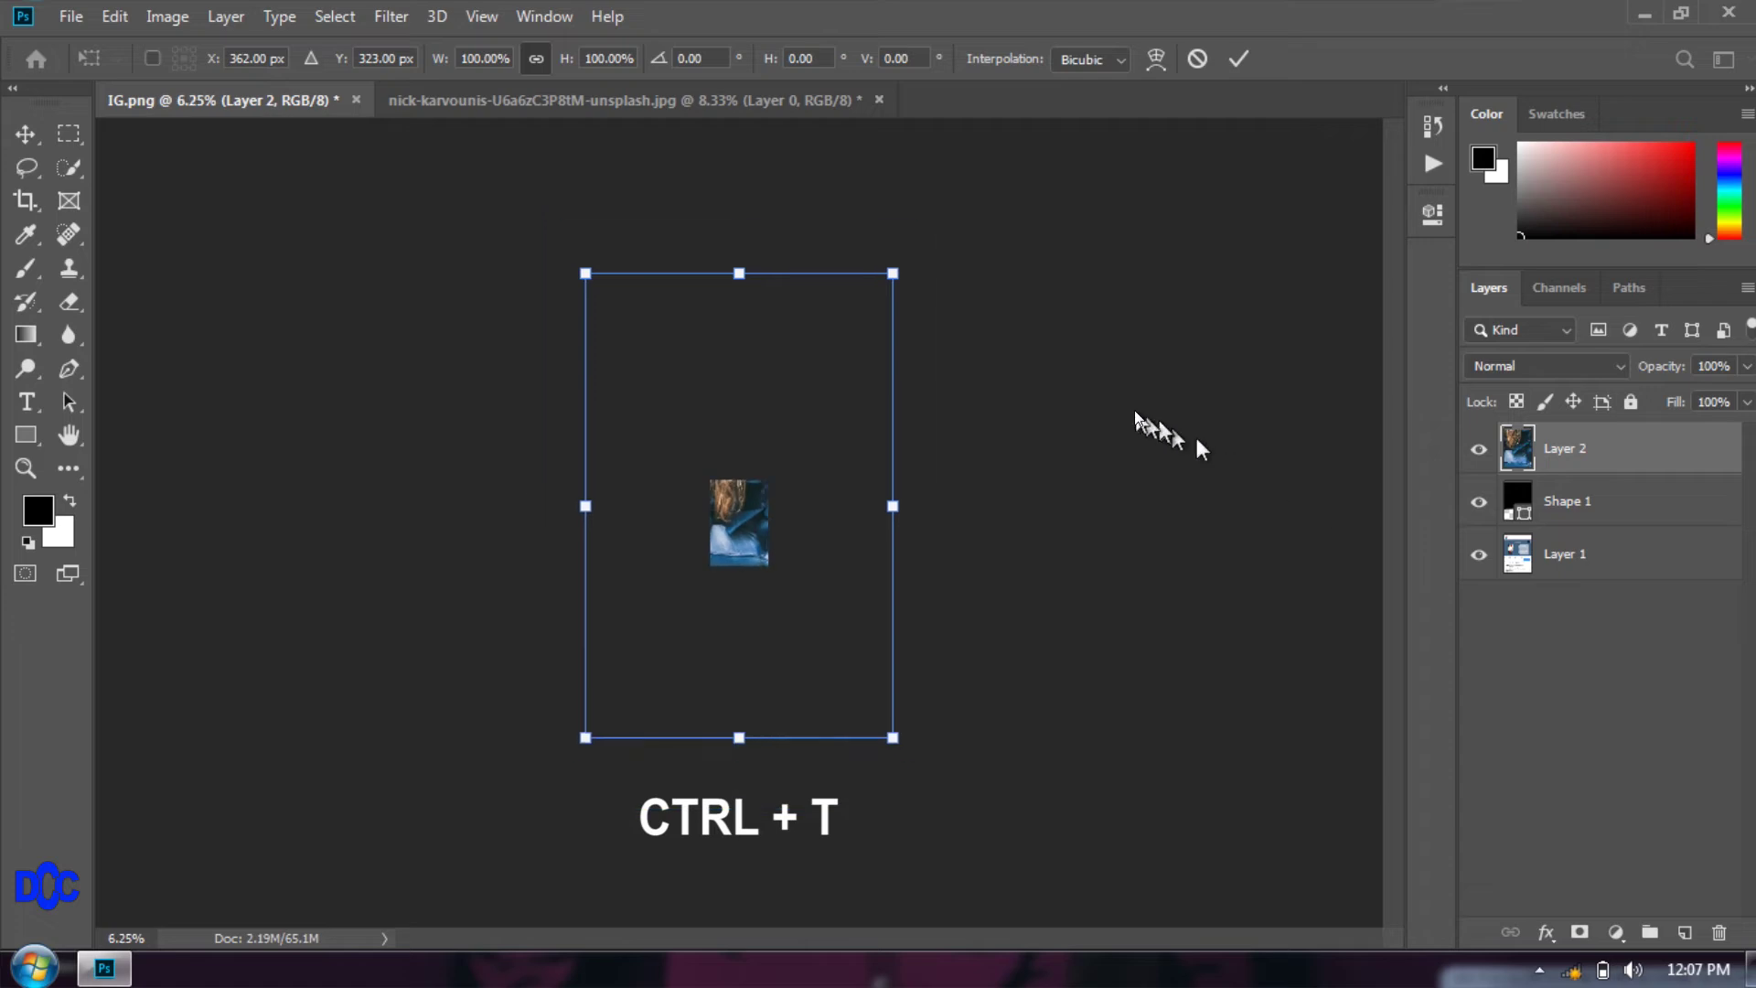
left_click_drag(896, 276, 725, 434)
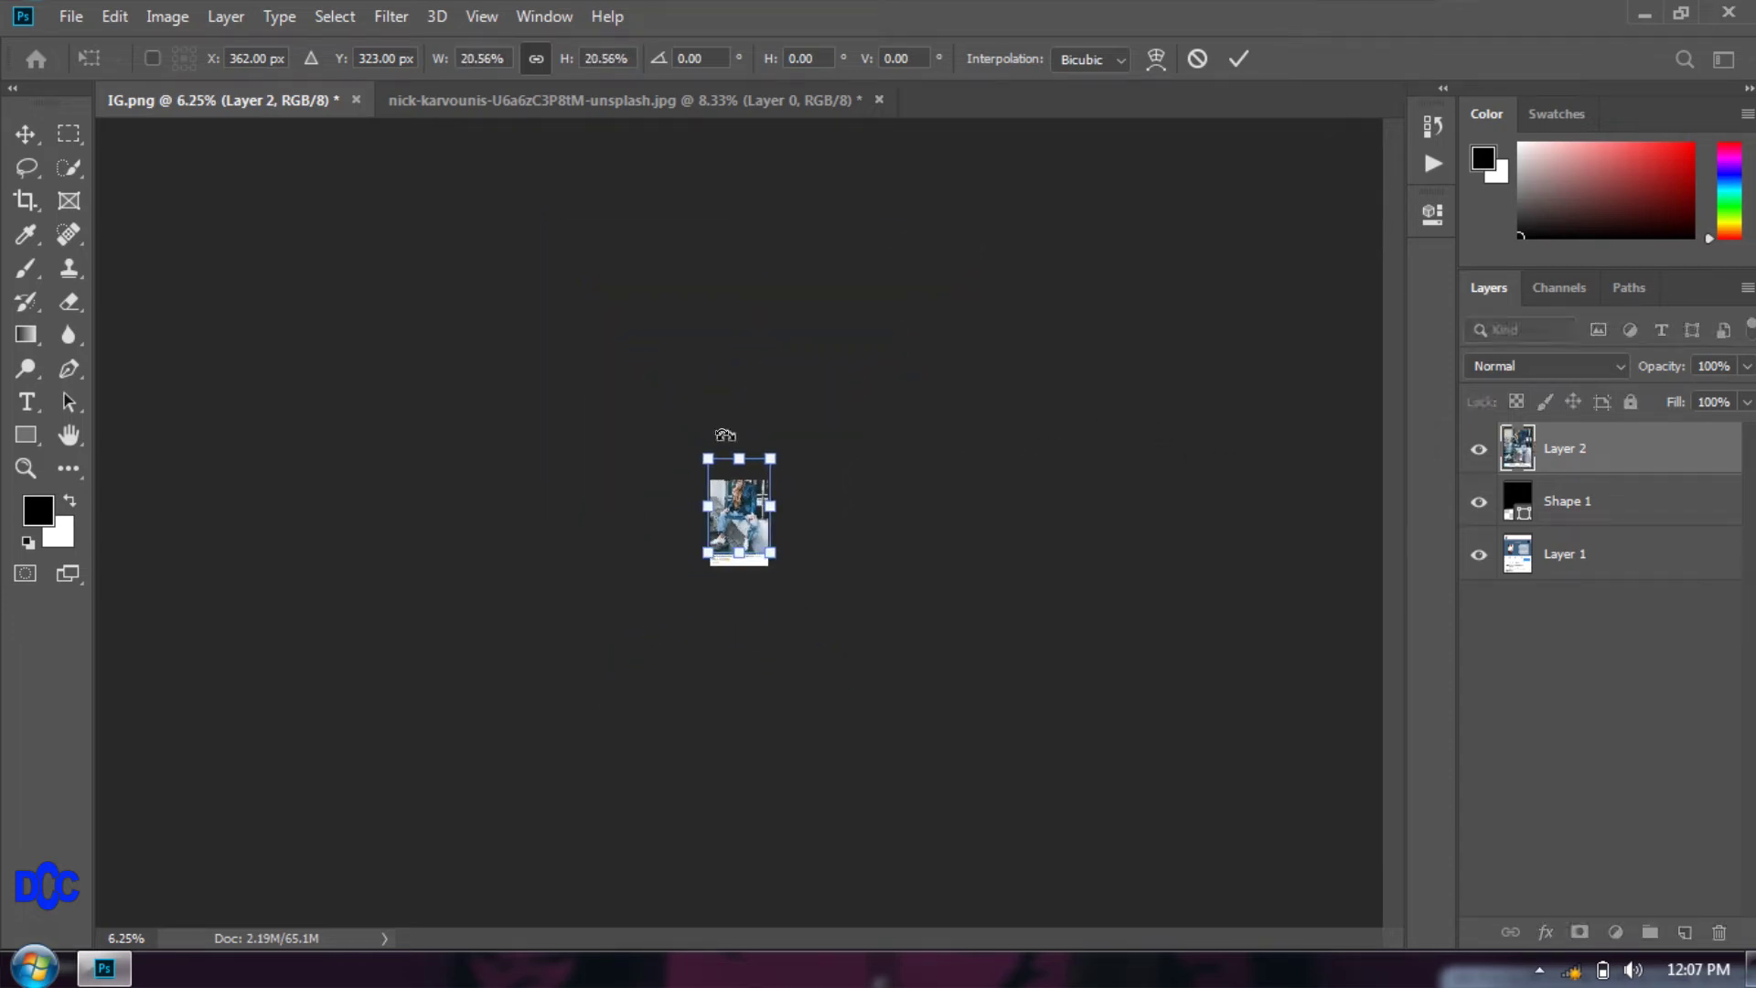
Move the photo down so the woman's head is inside the canvas, and scale it to 18.78% to match the canvas width.
key("ctrl+plus")
key("ctrl+plus")
key("ctrl+plus")
key("ctrl+plus")
key("ctrl+plus")
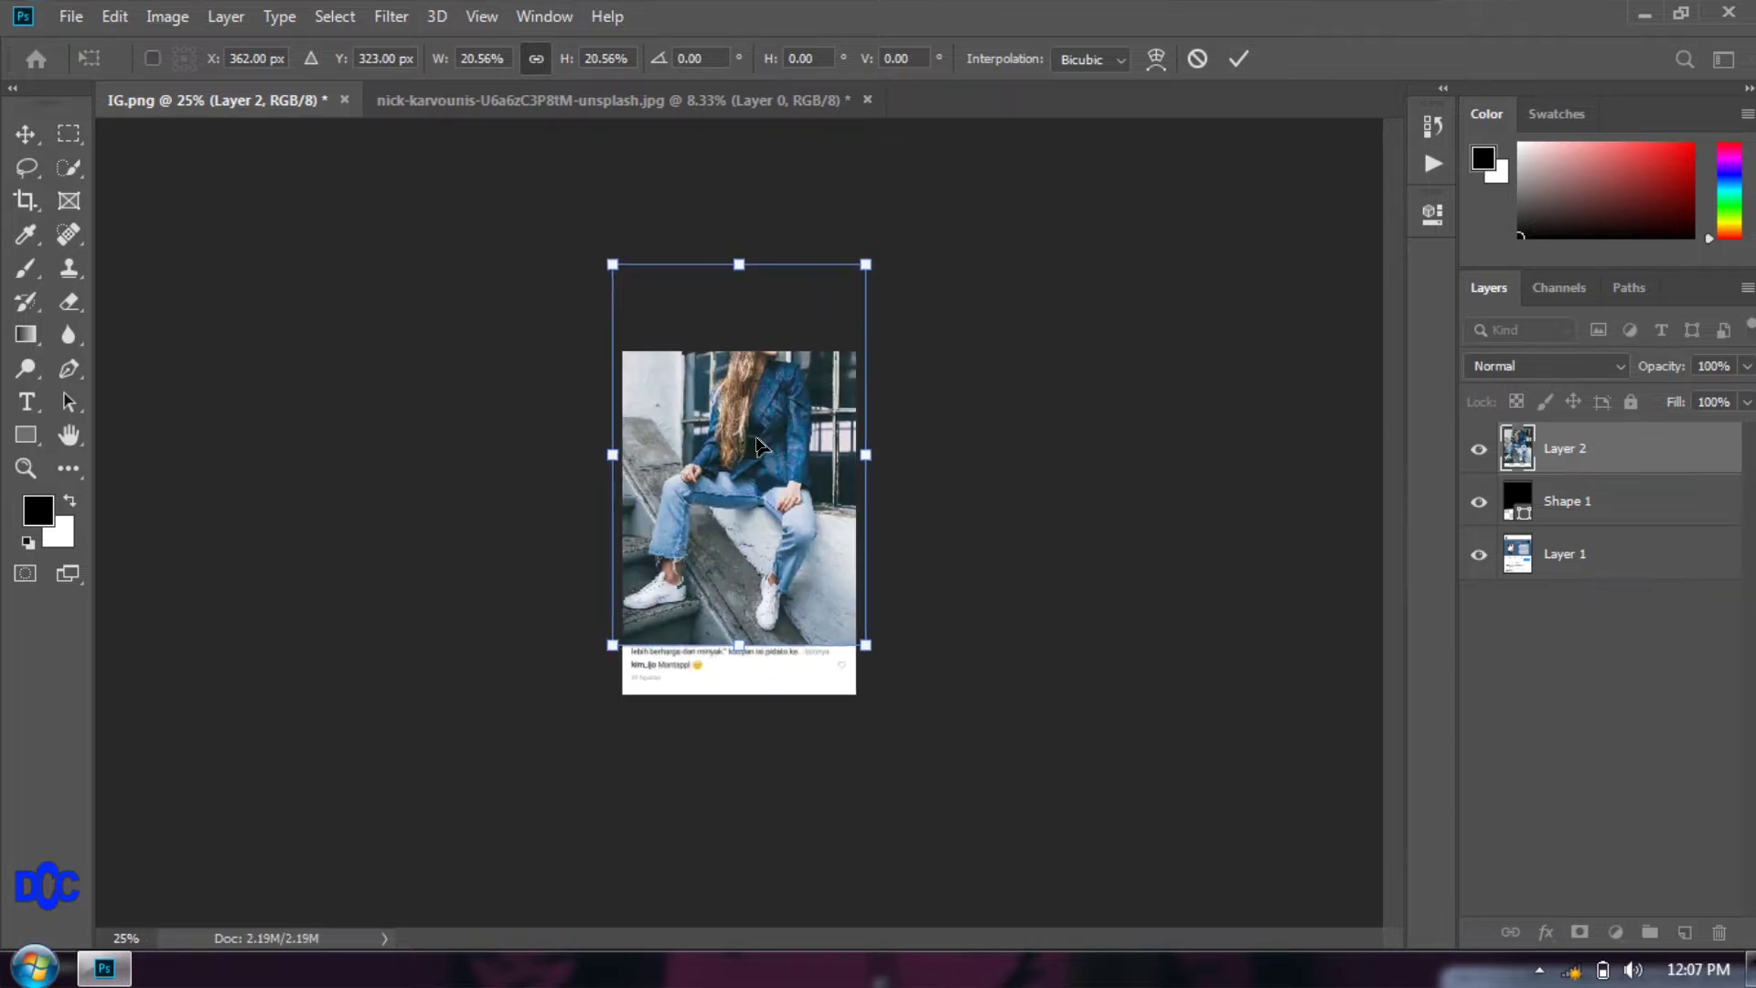
key("ctrl+plus")
key("ctrl+plus")
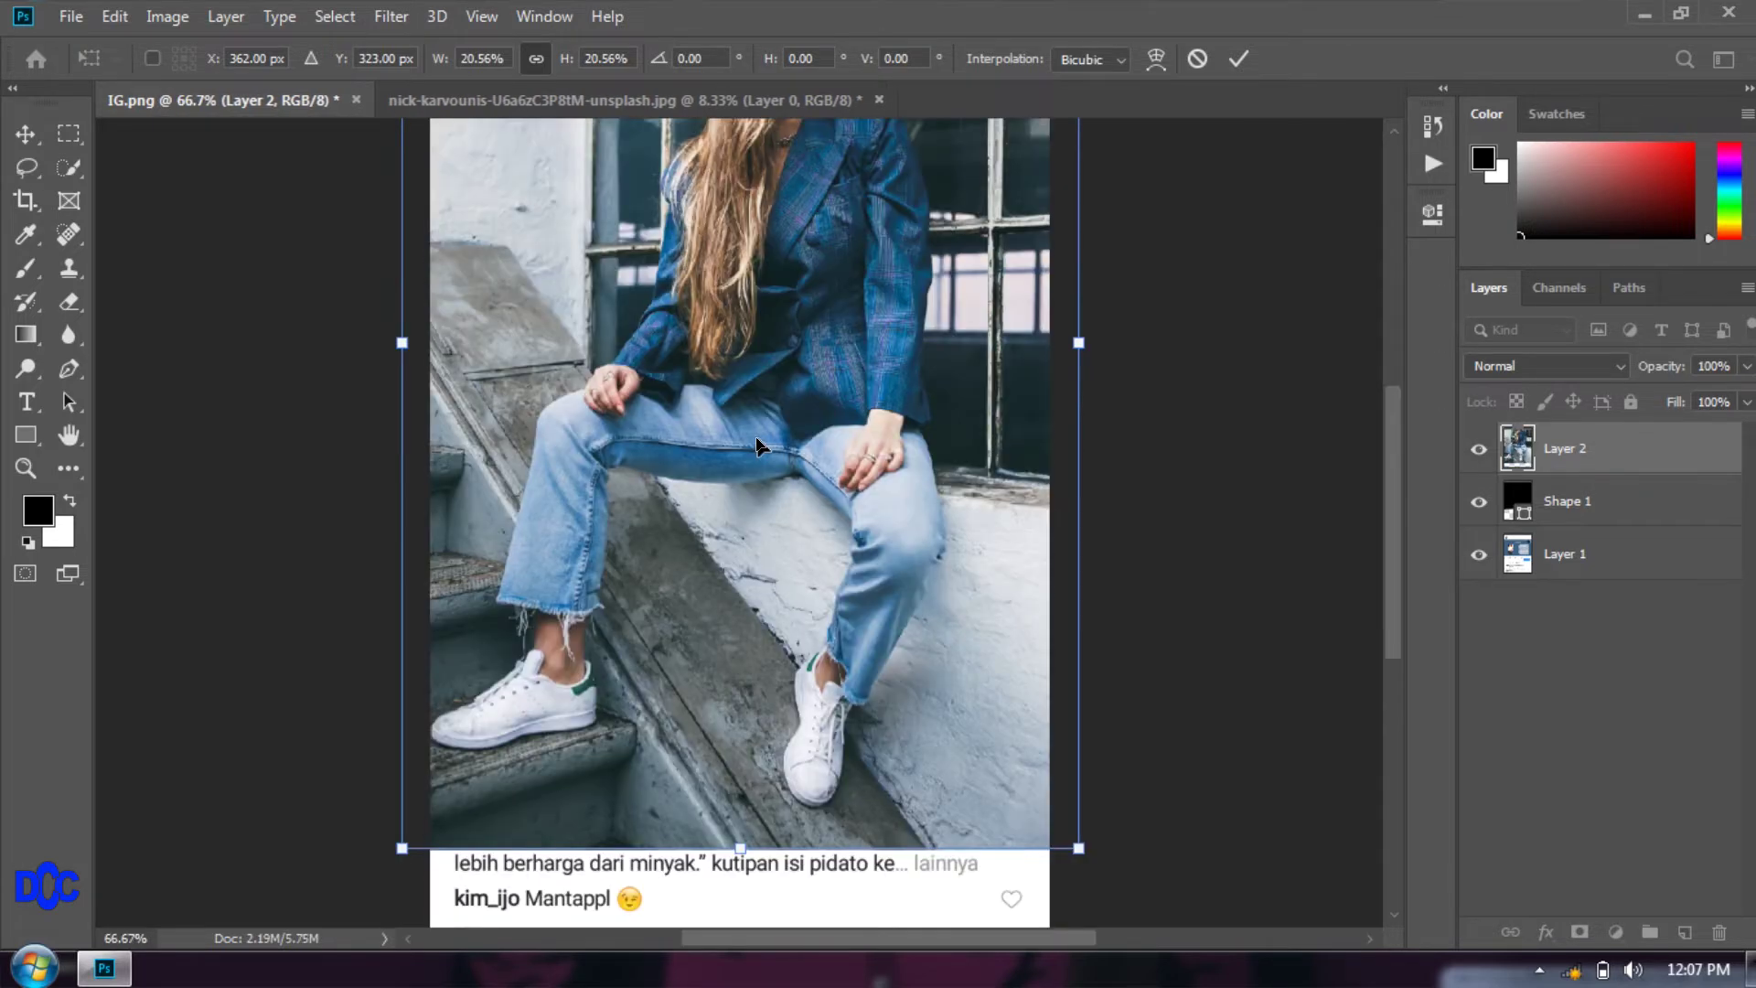
key("ctrl+minus")
left_click_drag(794, 425, 792, 474)
key("ctrl+minus")
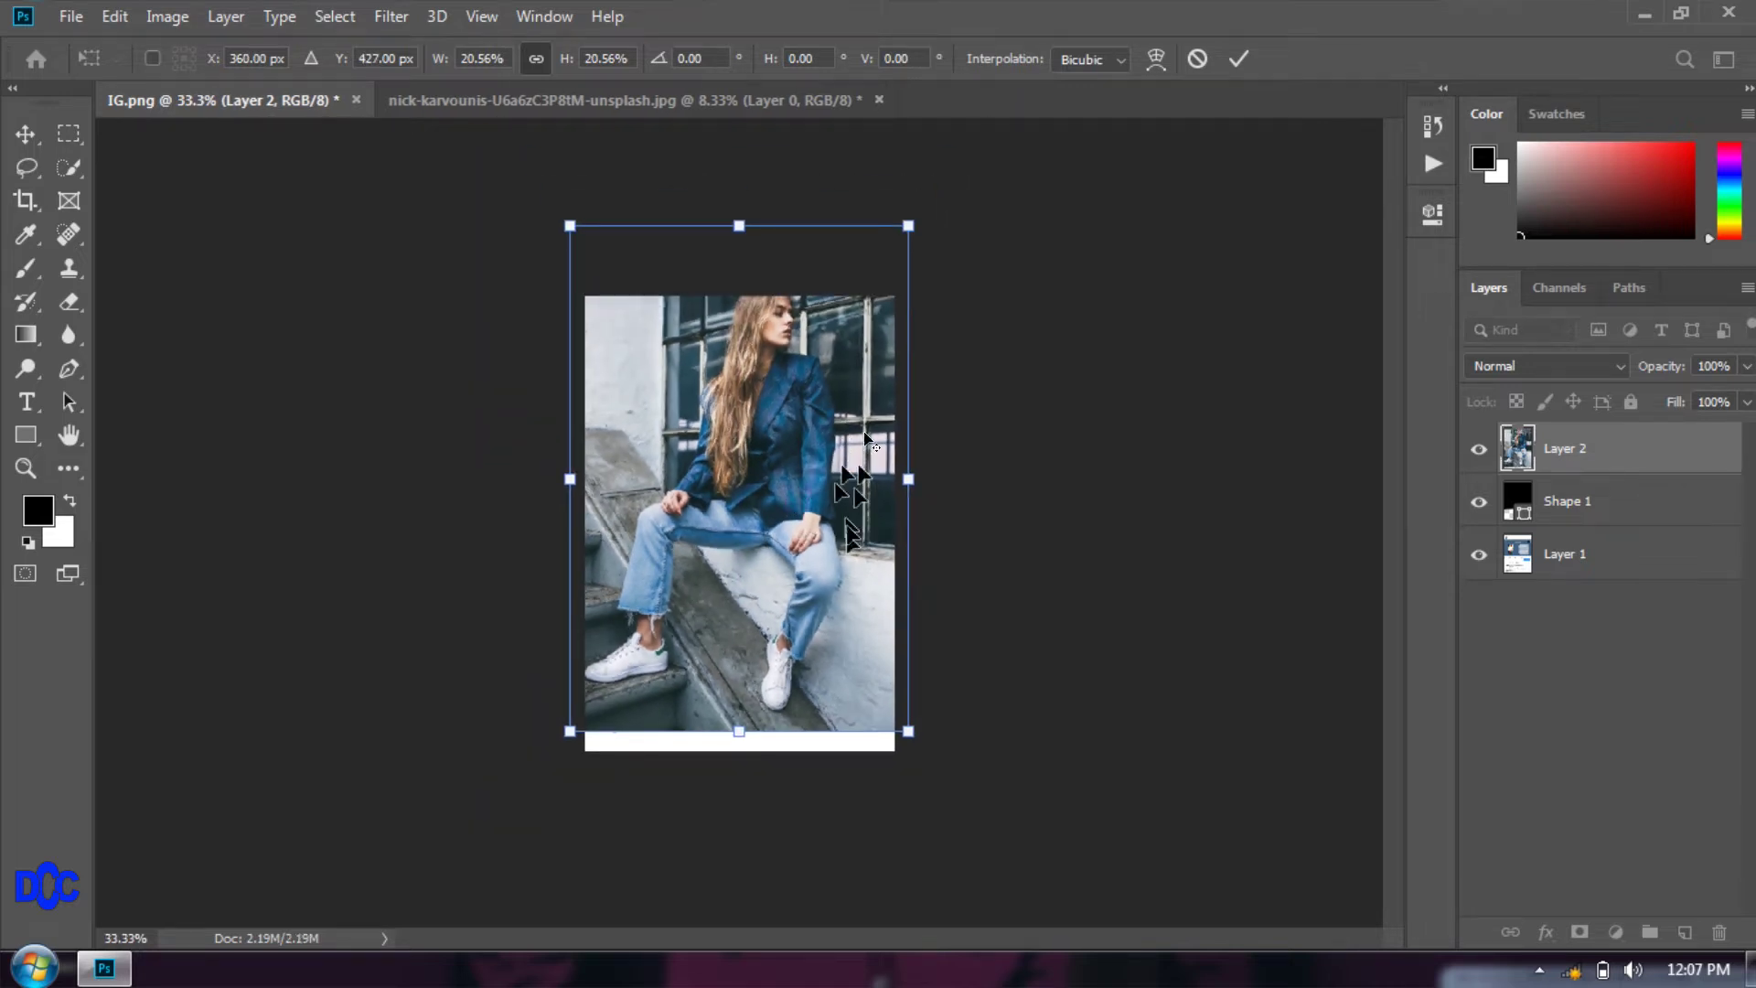
left_click_drag(908, 225, 938, 274)
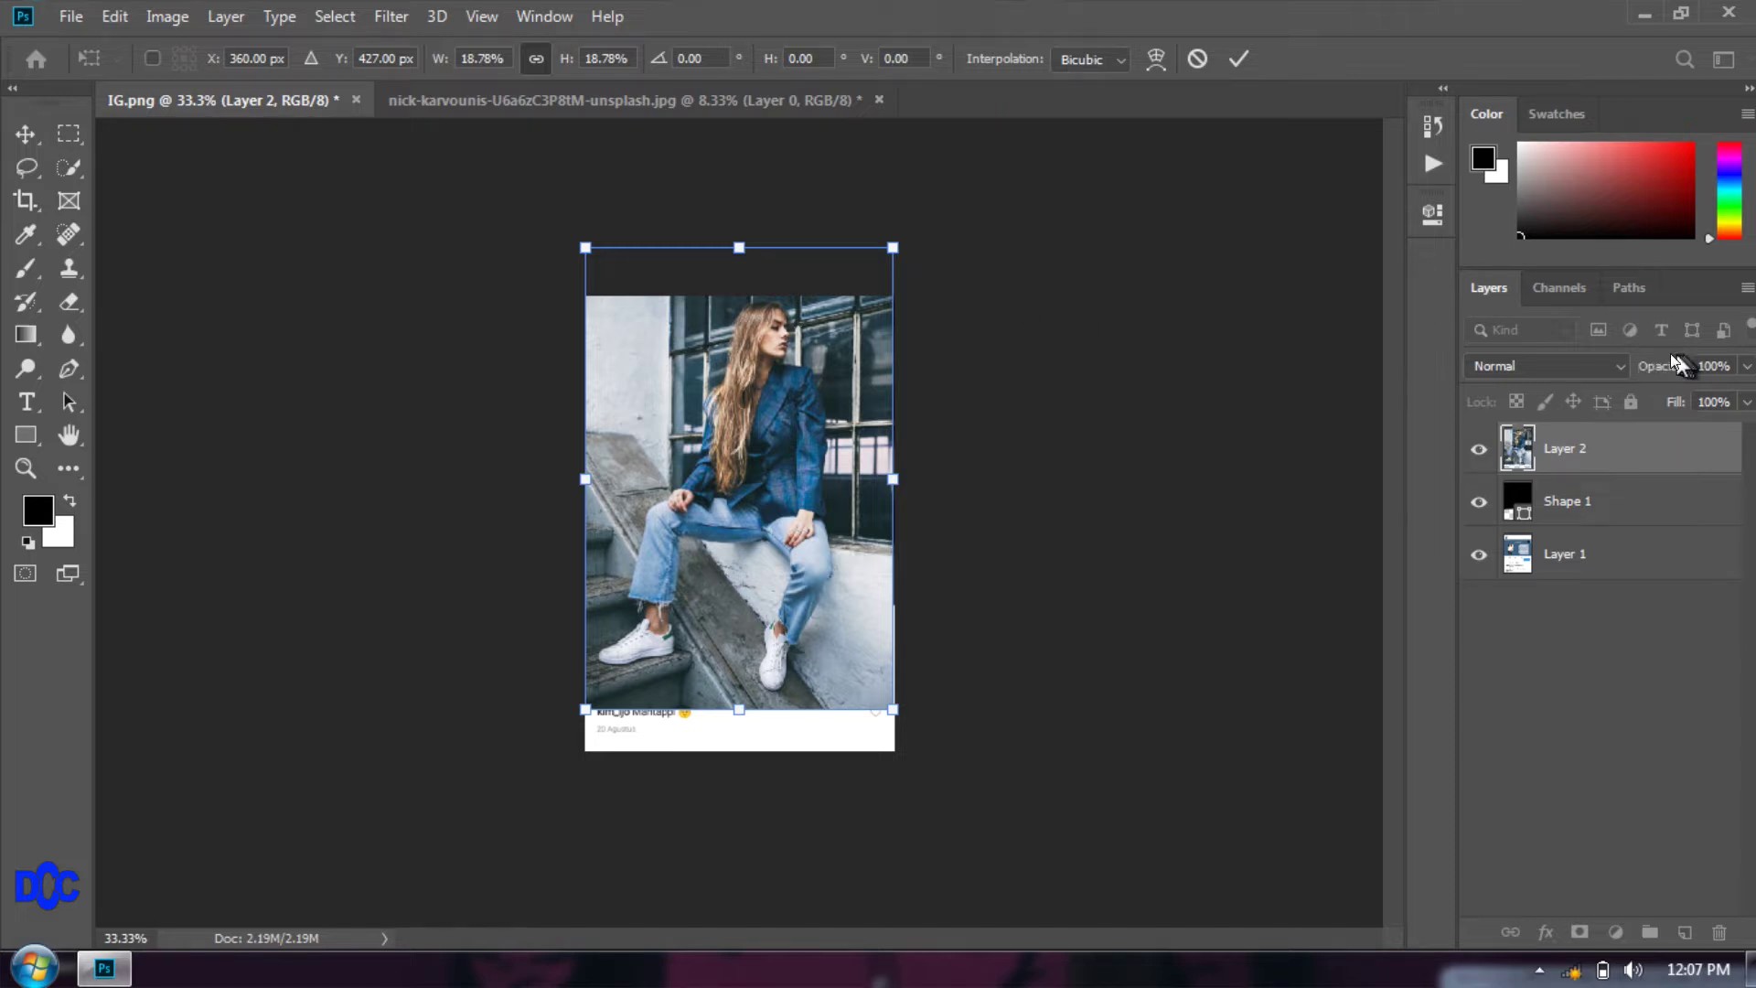
Apply the photo's transform after checking its fit at 32% layer opacity, and restore the opacity to 100%.
left_click_drag(1666, 369, 1578, 375)
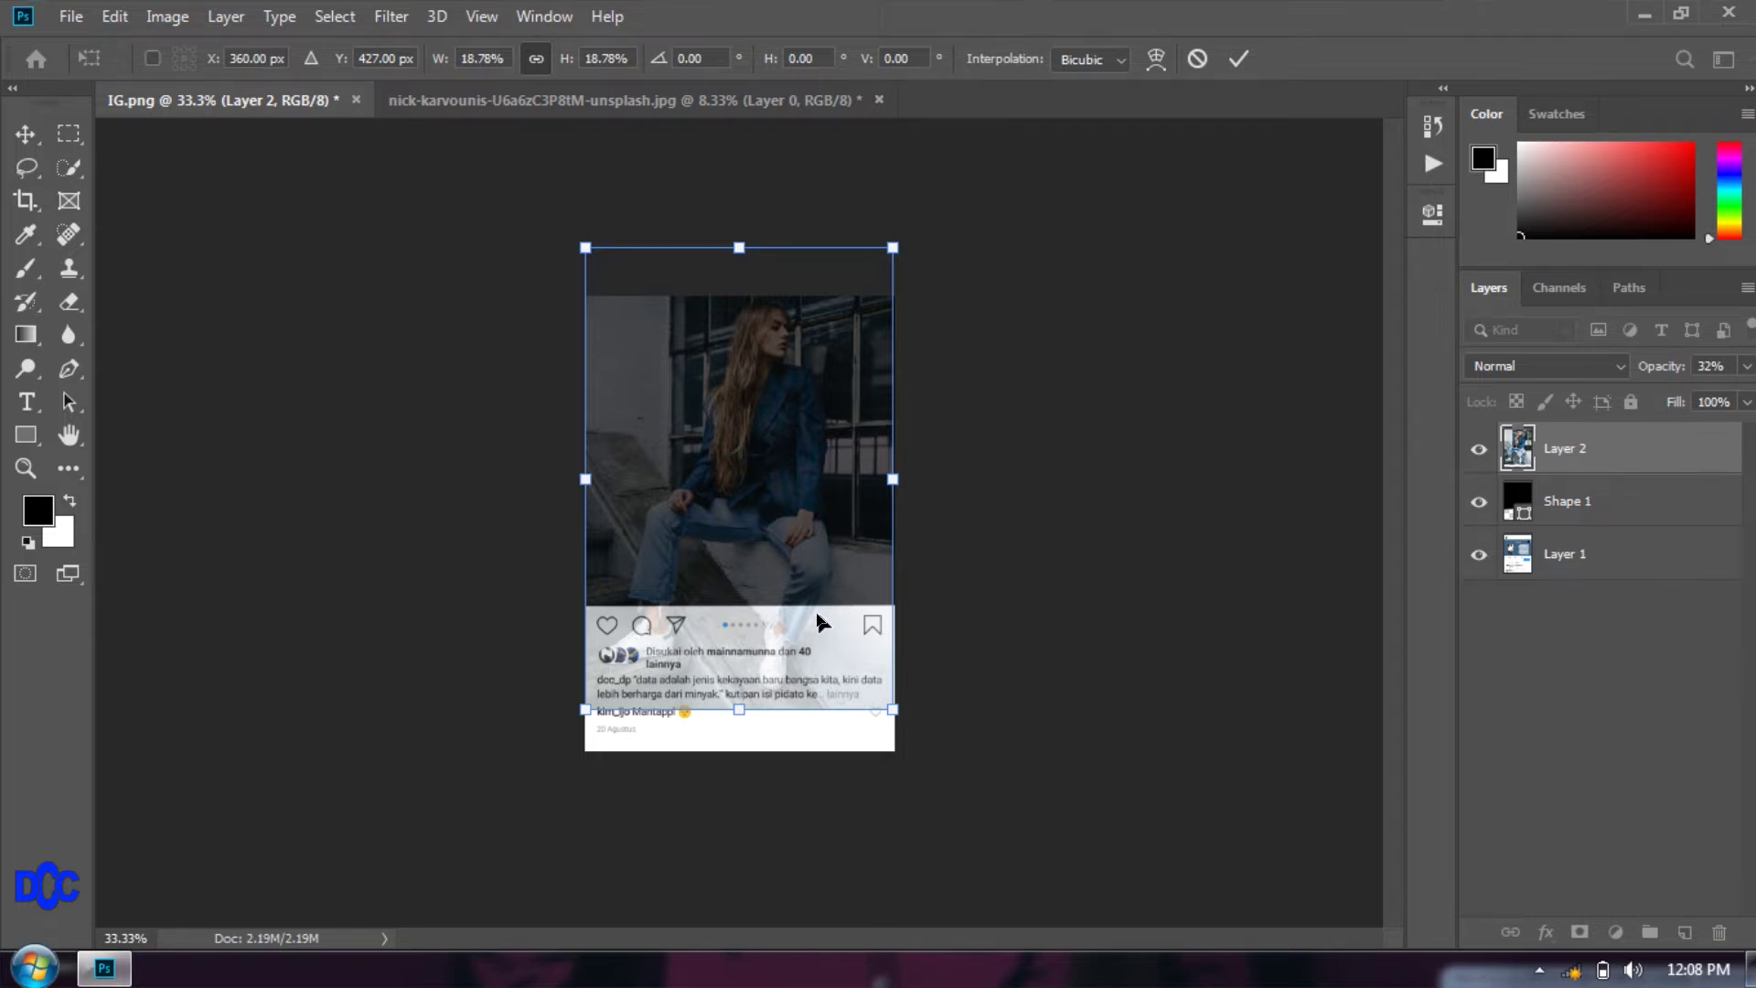
key("Return")
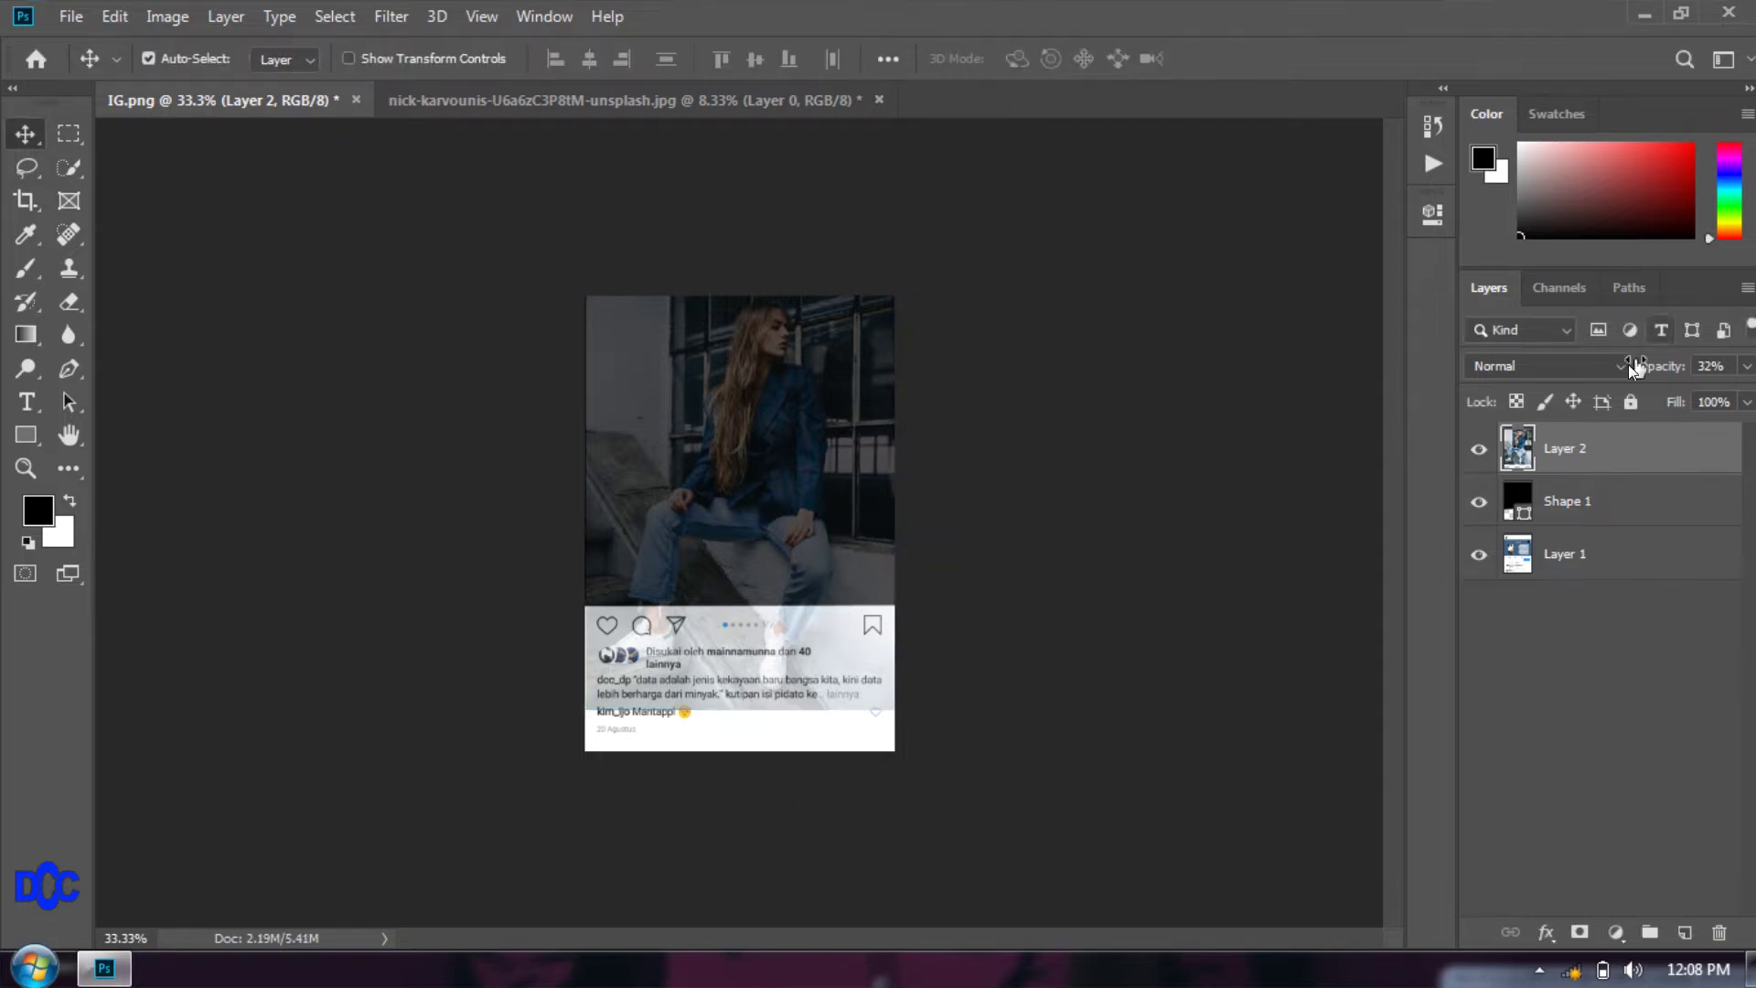
left_click_drag(1663, 366, 1713, 375)
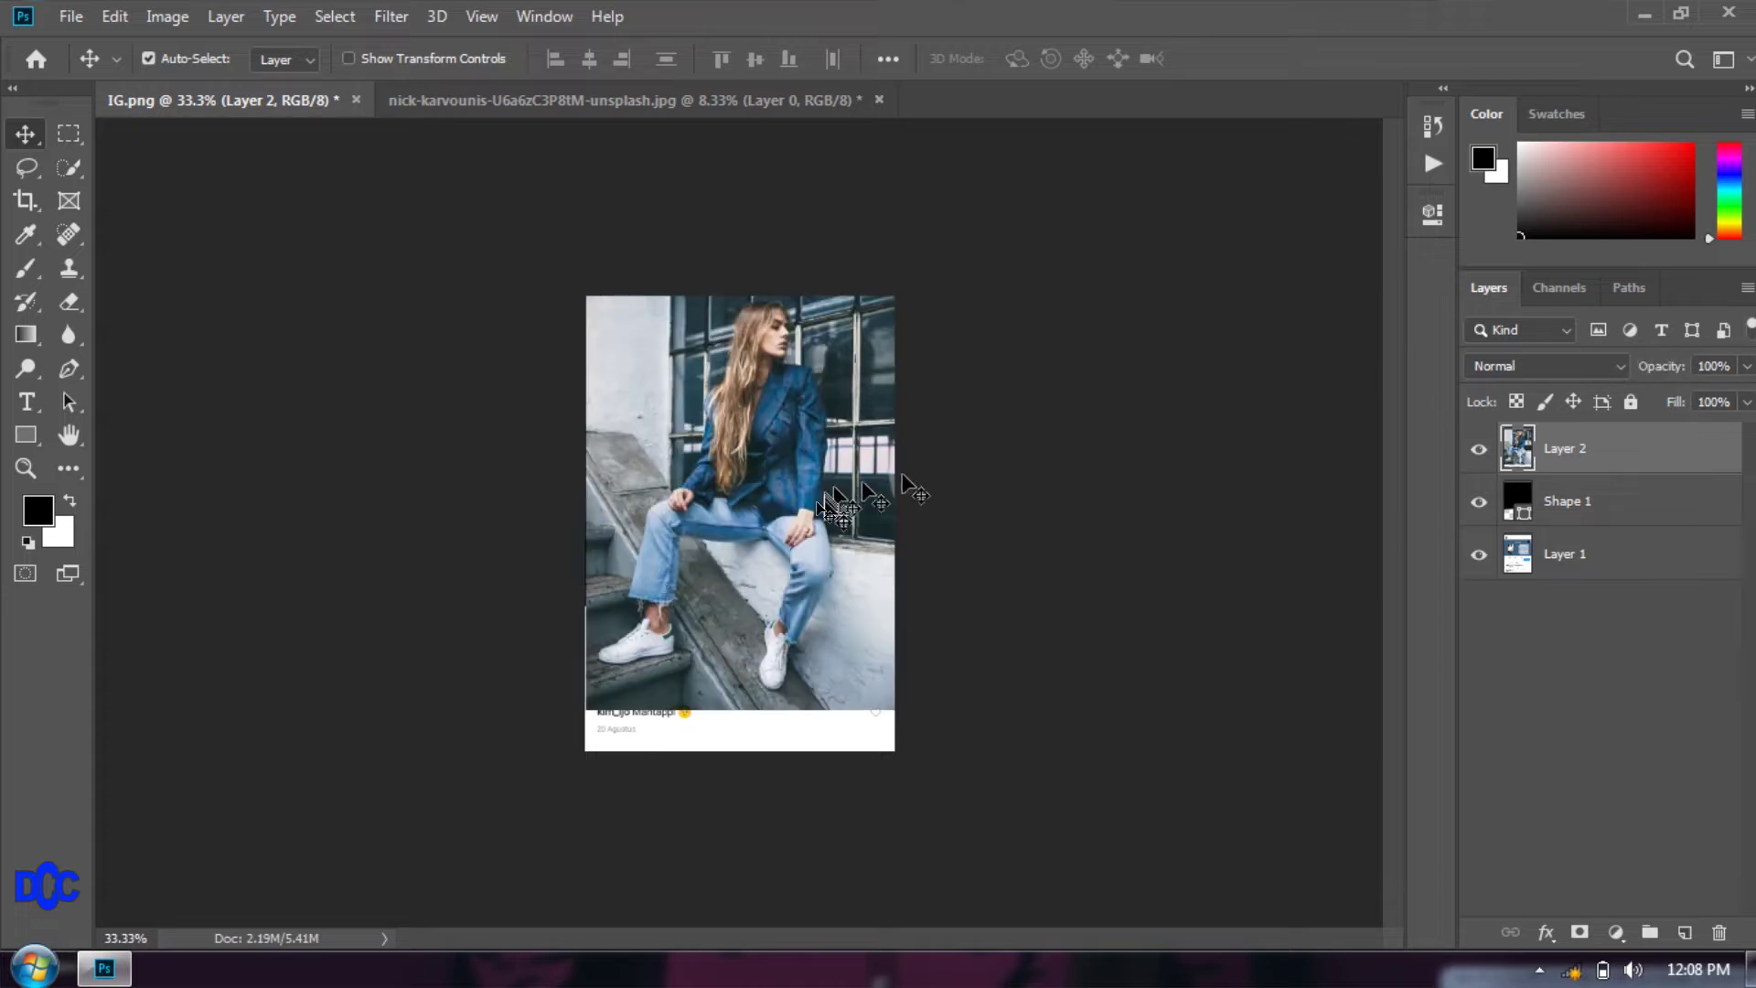
Nudge the photo layer horizontally to line up its side edges with the canvas edges.
key("ctrl+plus")
key("Left")
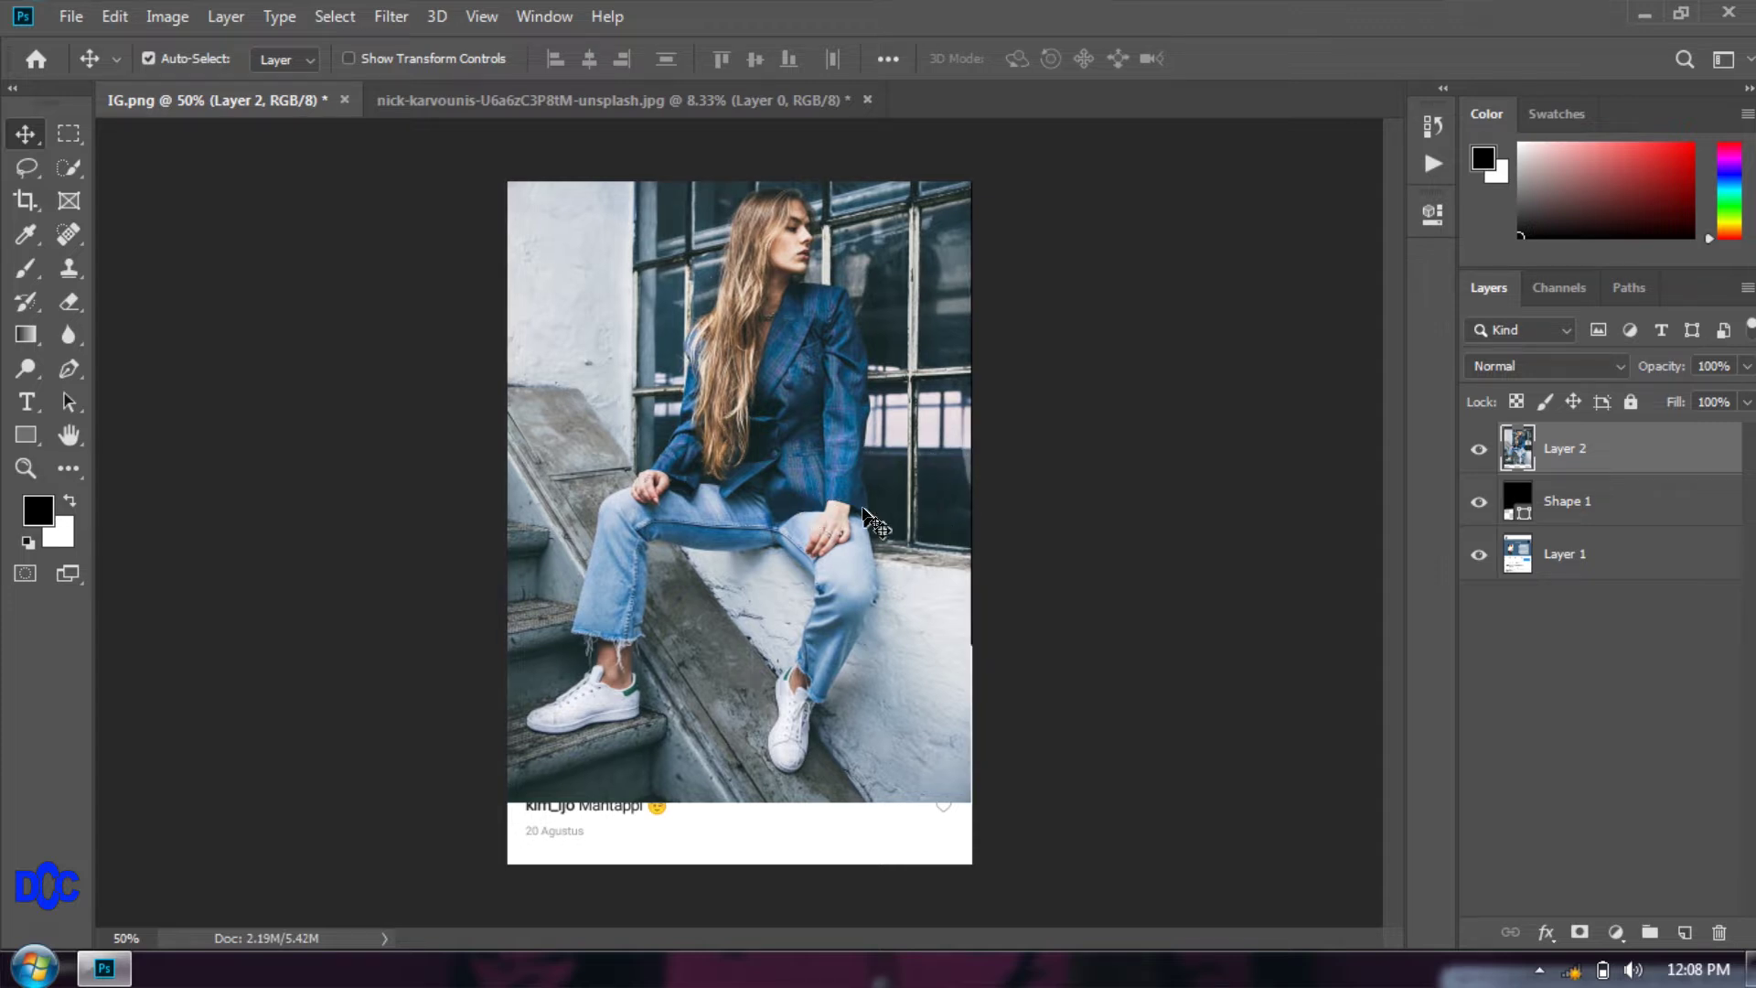
key("Right")
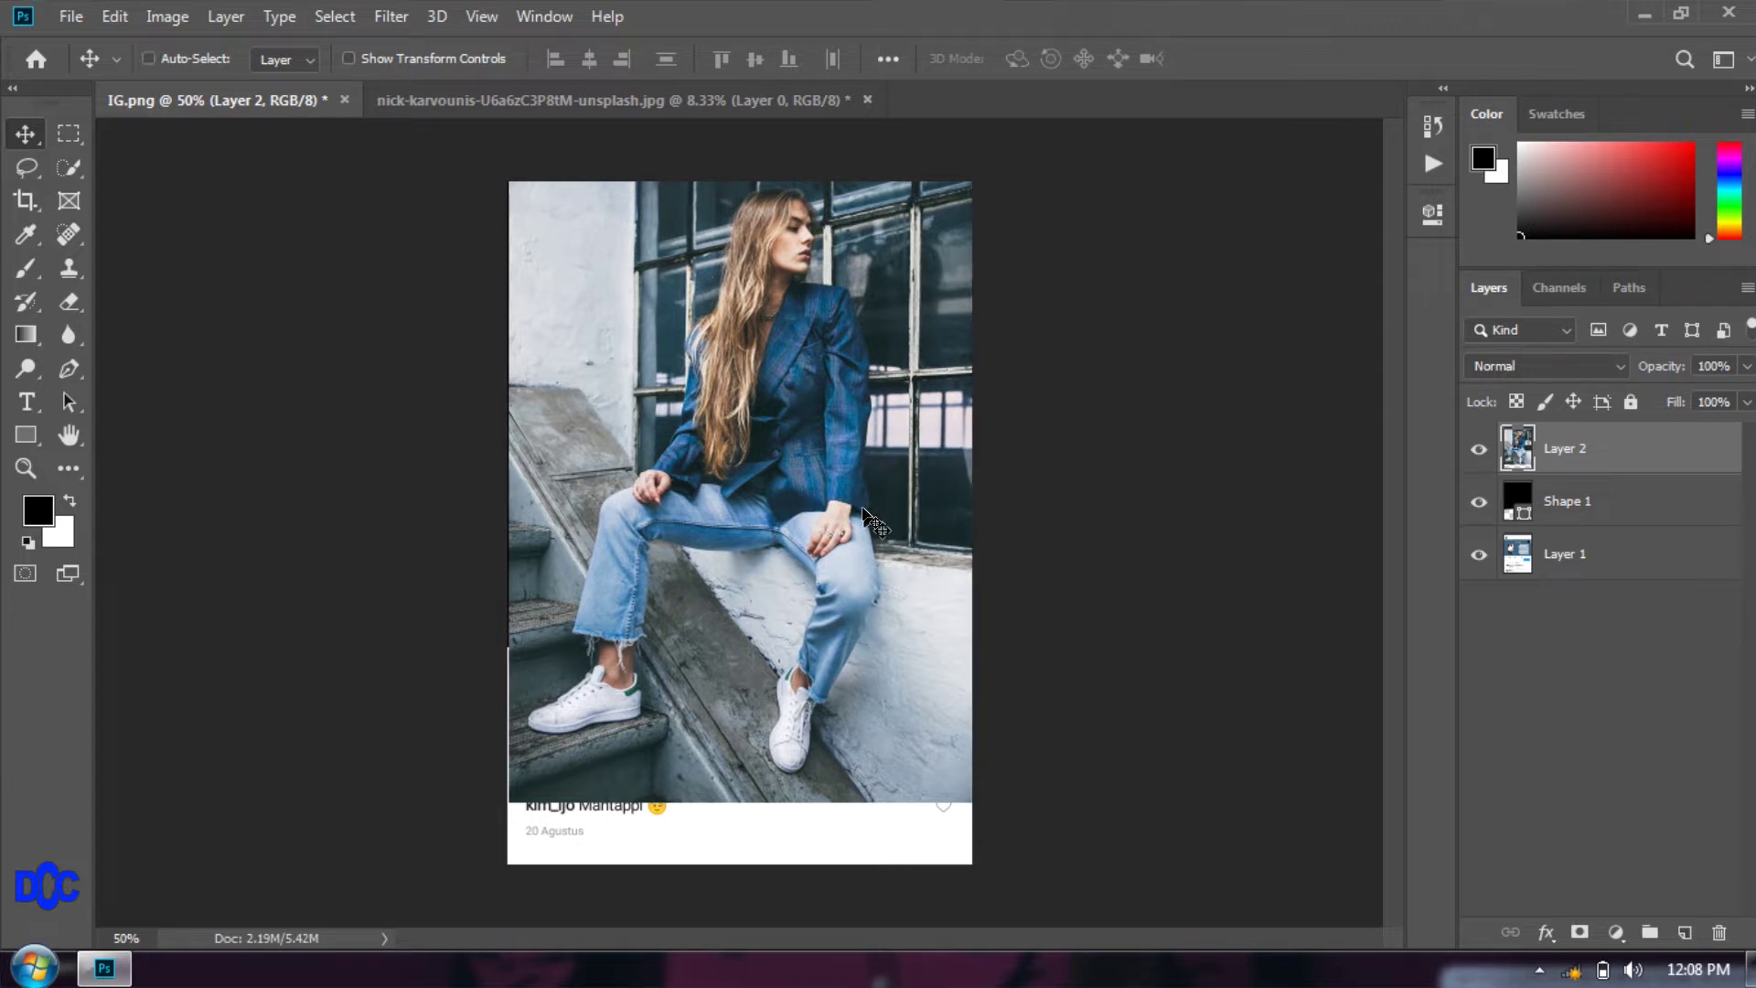
Nudge the photo layer left and scale it proportionally to 100.43% so it covers the full canvas width.
key("Left")
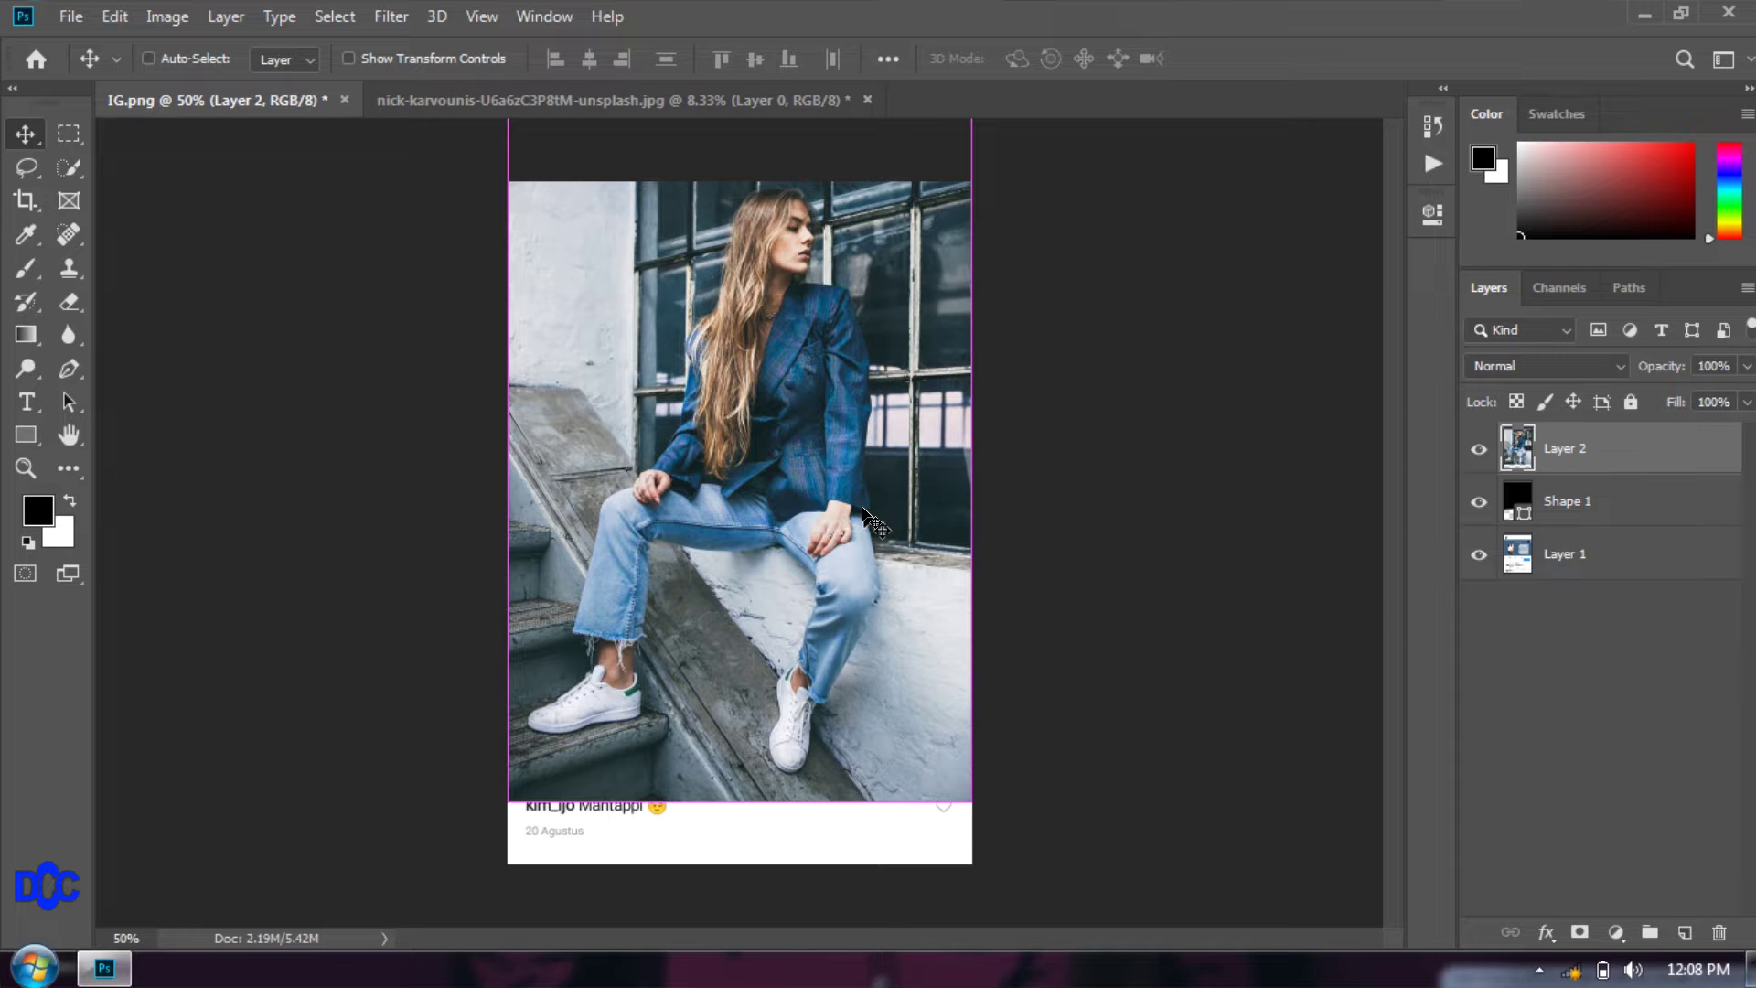
key("ctrl+t")
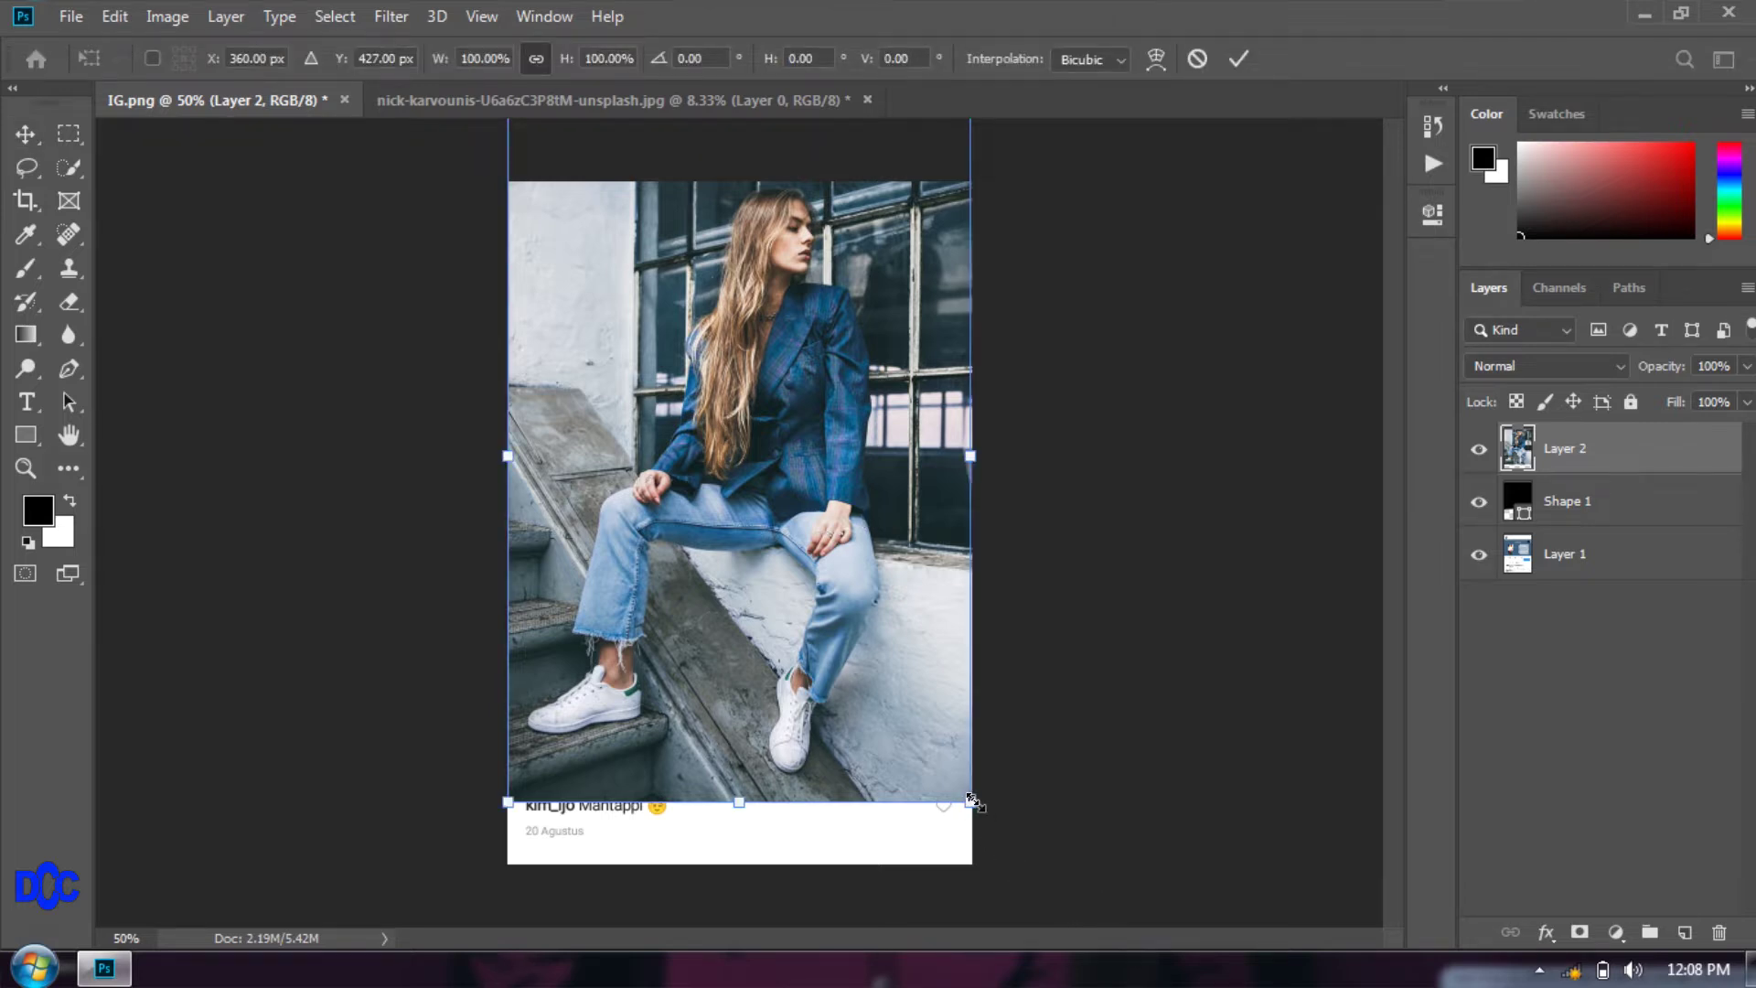
left_click_drag(975, 804, 977, 801)
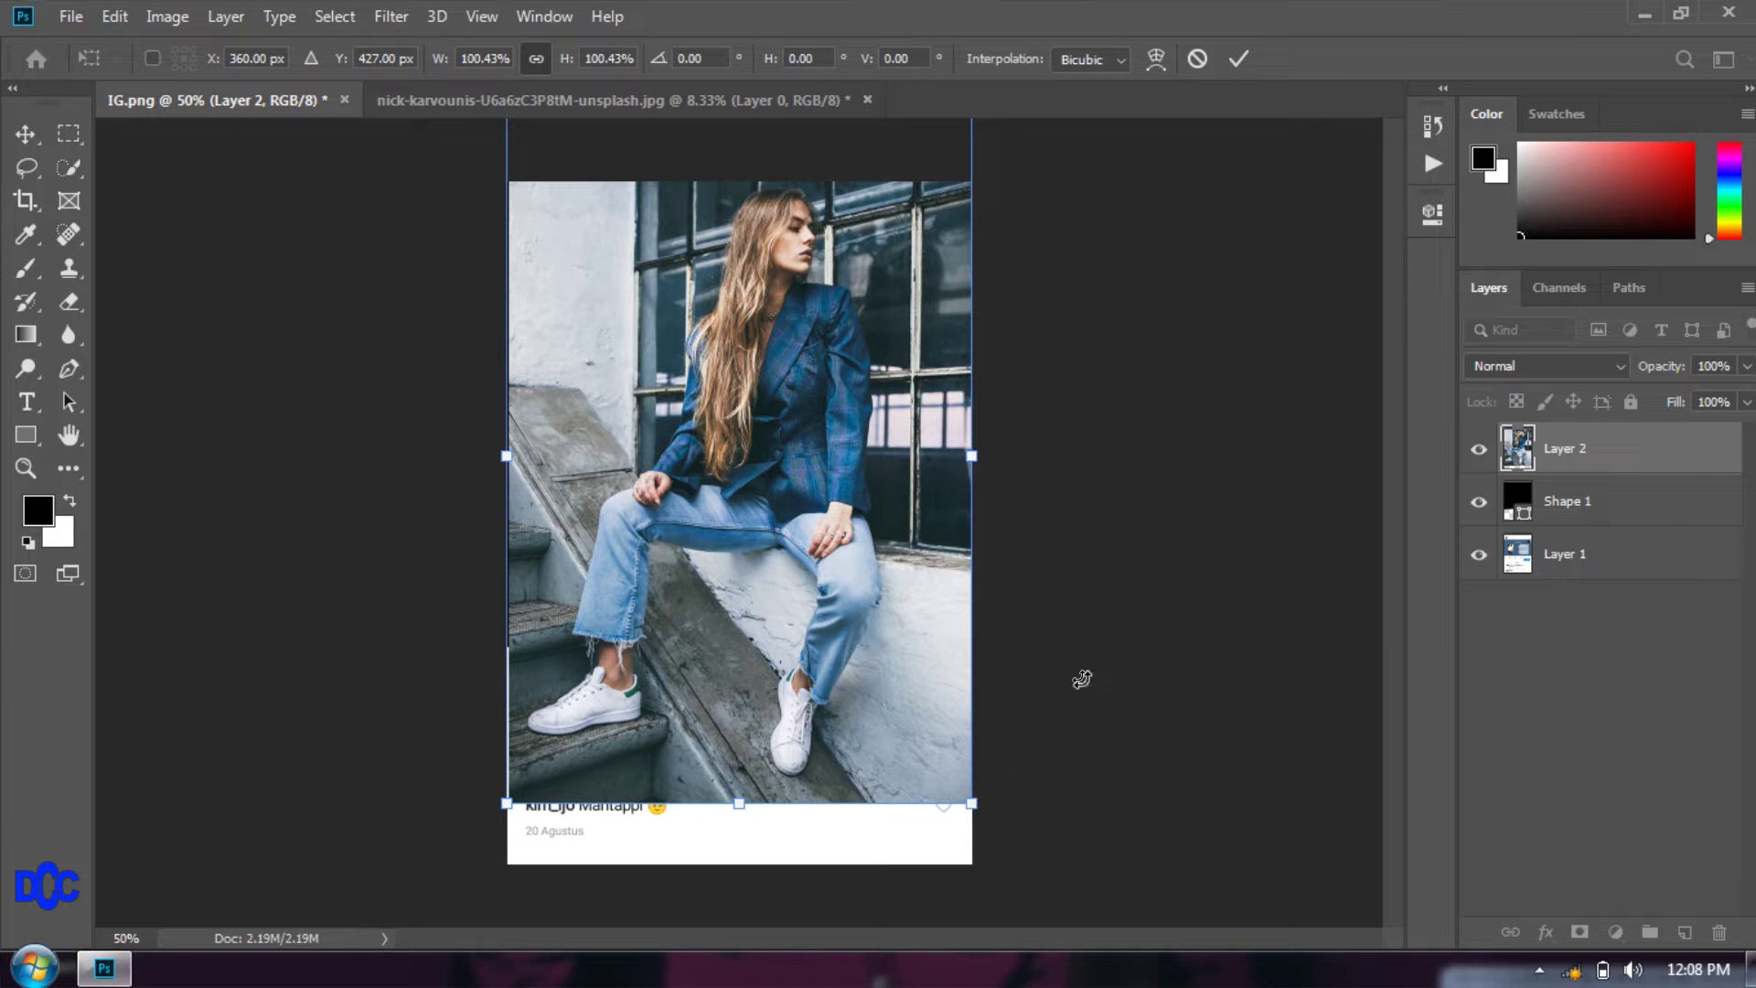
key("Return")
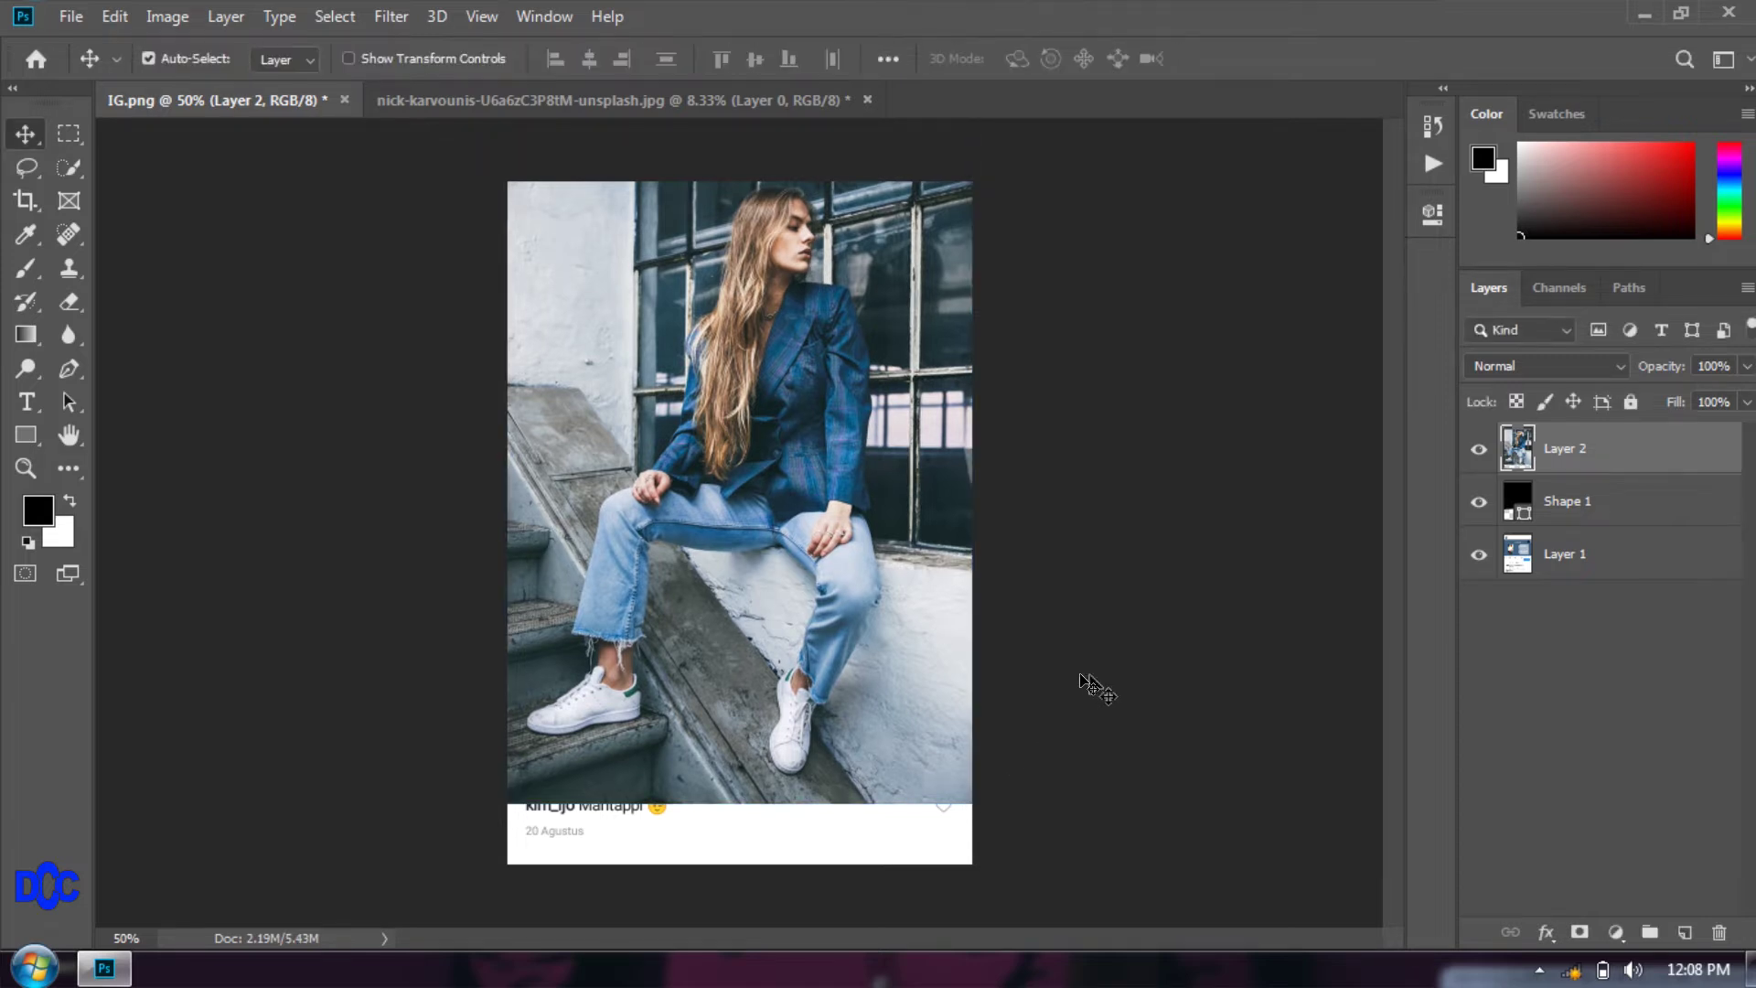
Clip the photo layer to Shape 1 with a clipping mask, and duplicate the photo layer.
right_click(1572, 450)
left_click(1335, 495)
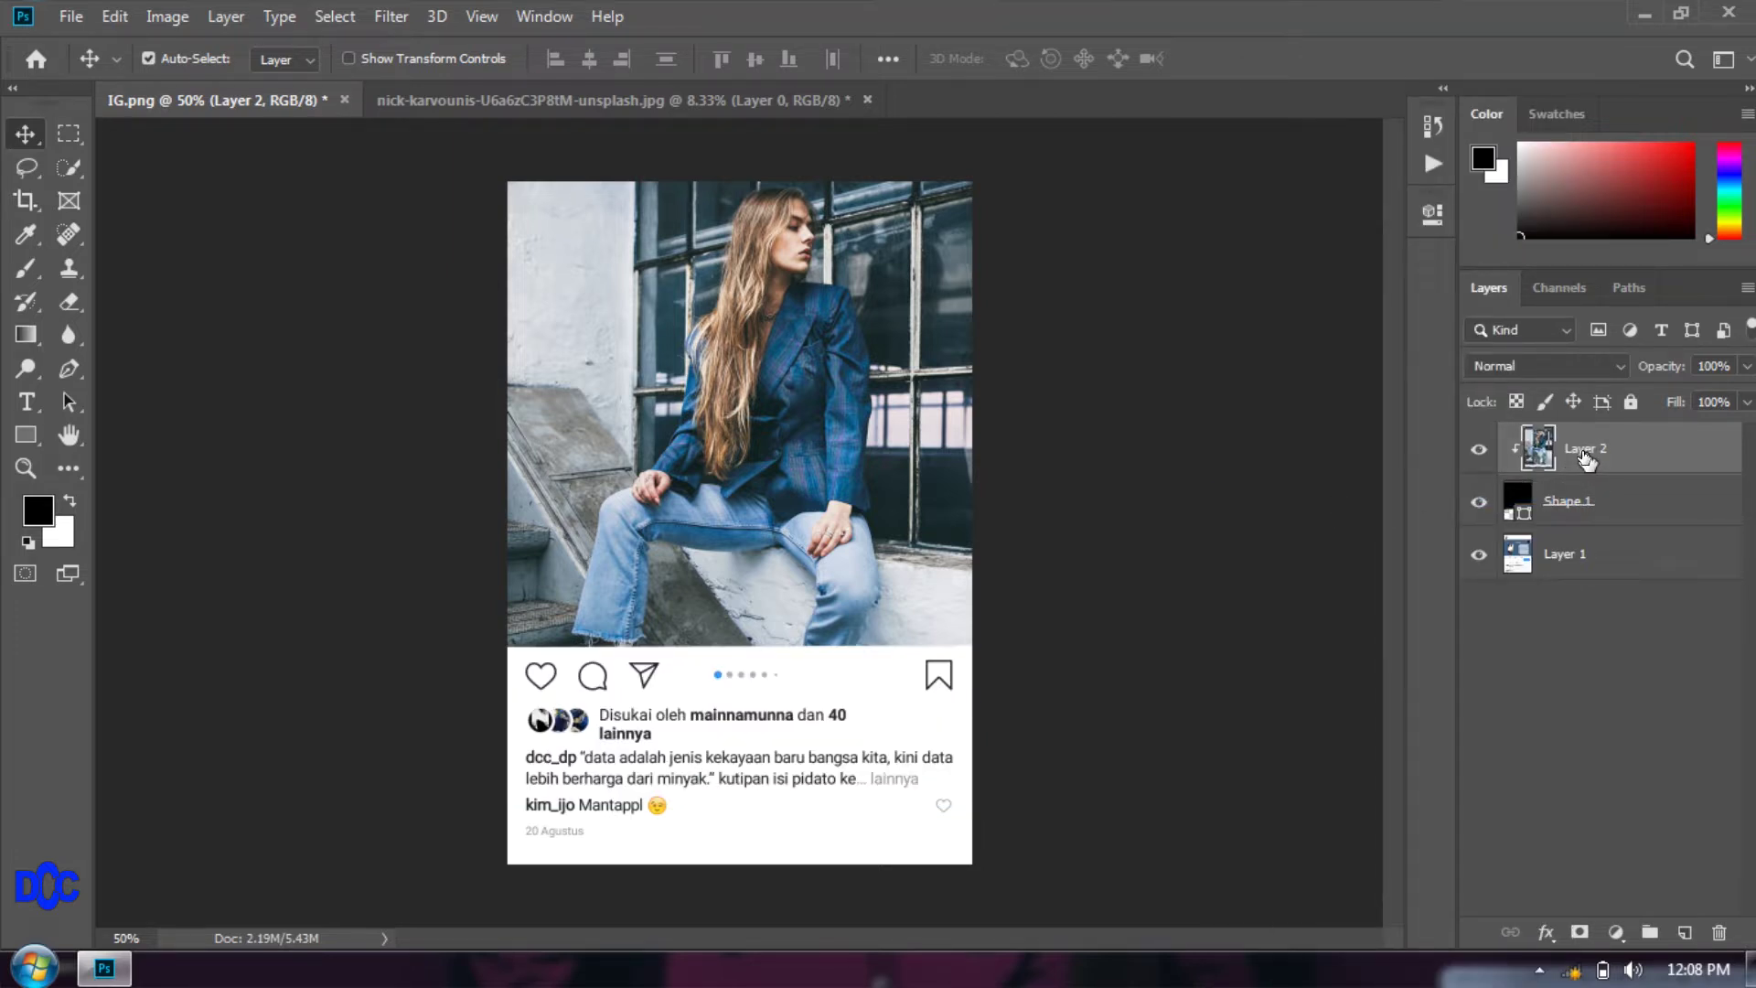
key("ctrl+j")
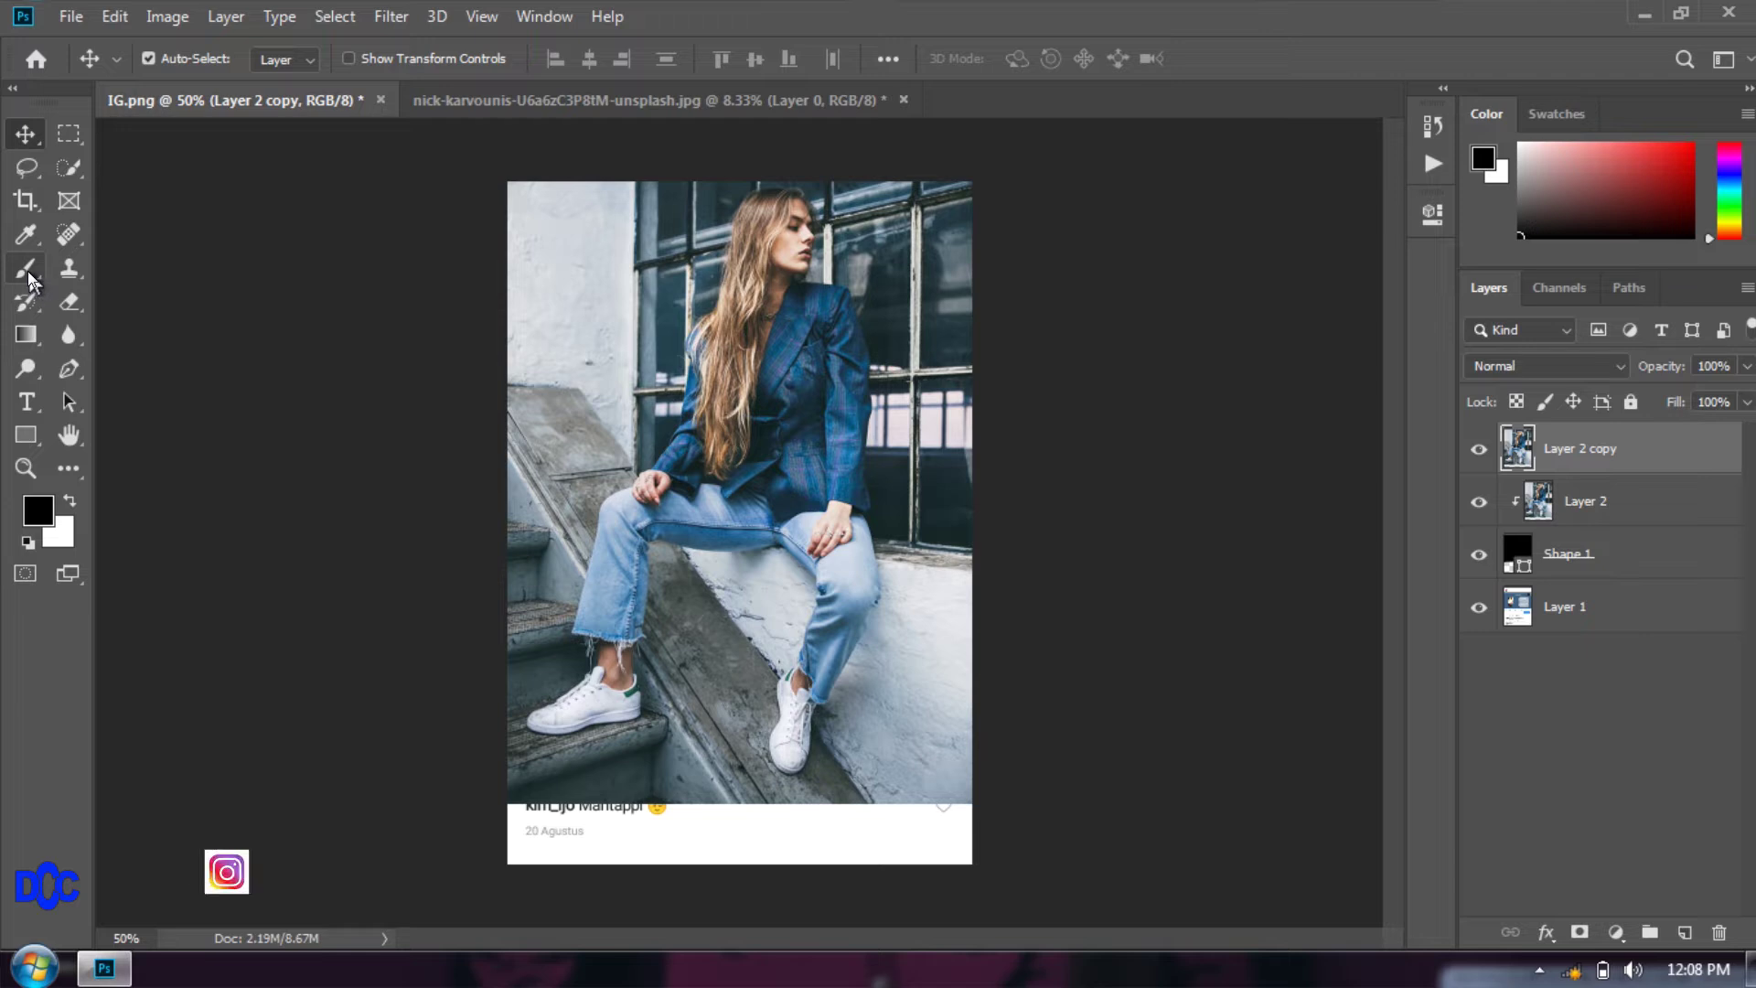
Activate the Quick Selection tool, and preview the copied photo layer at 47% opacity before restoring it to 100%.
left_click(69, 168)
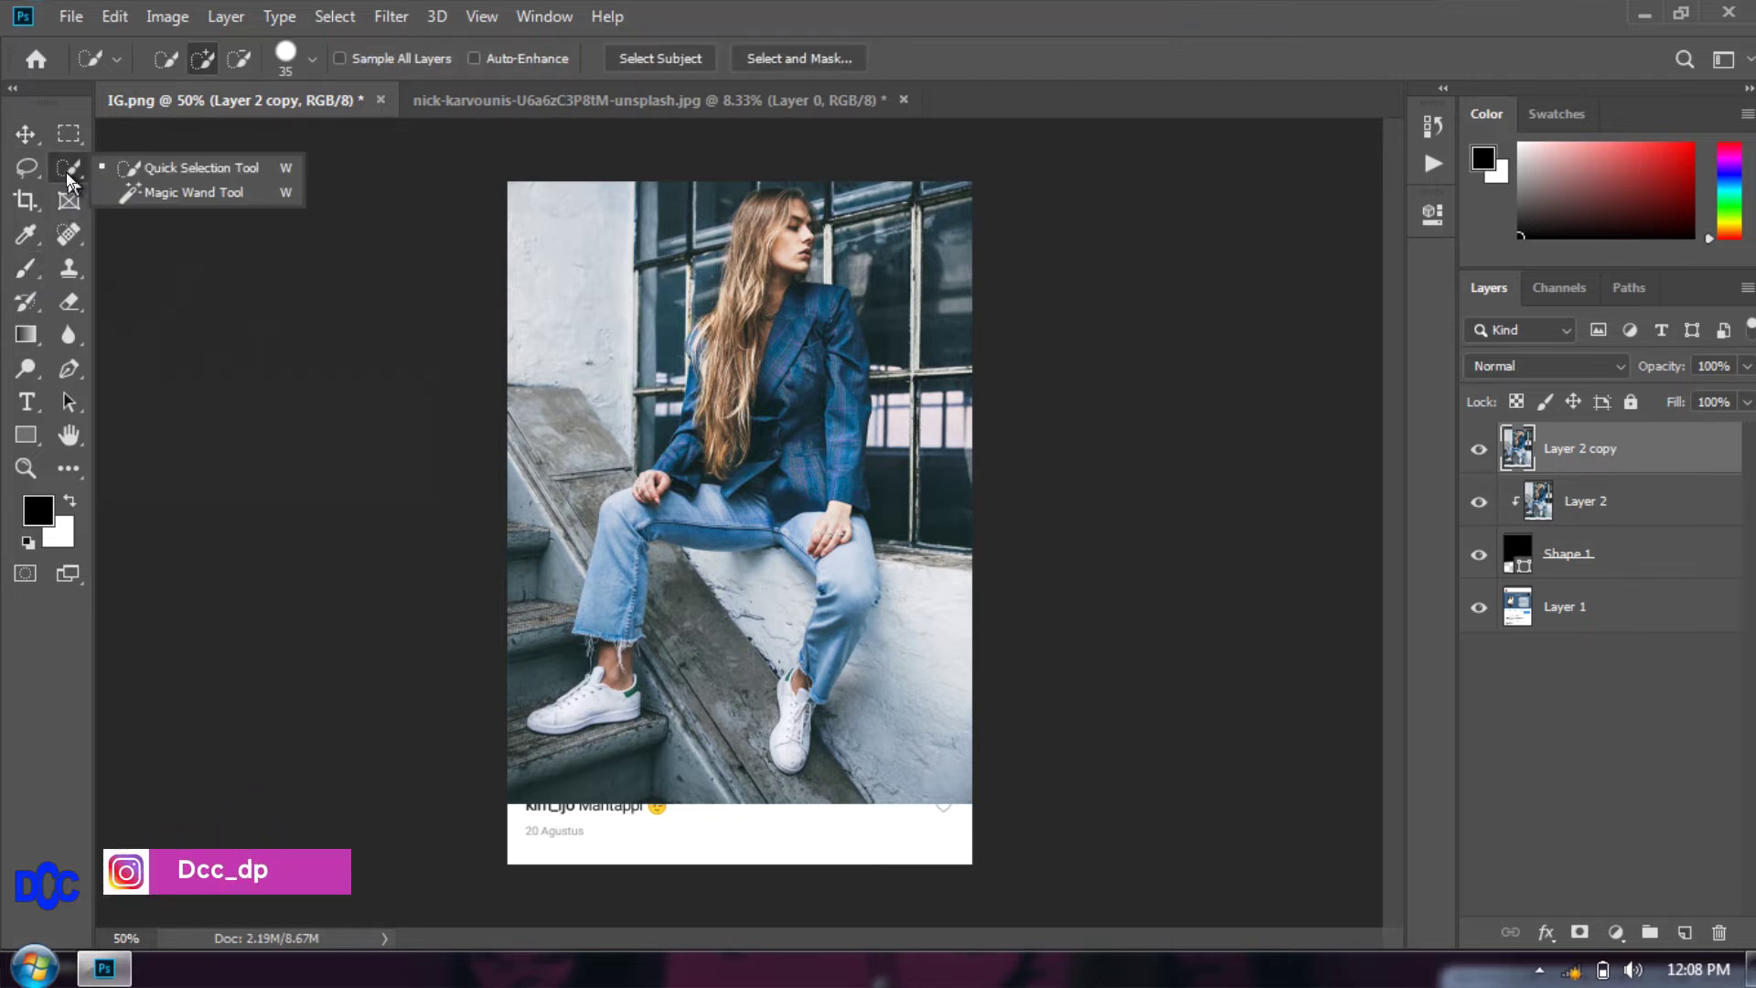
left_click(182, 171)
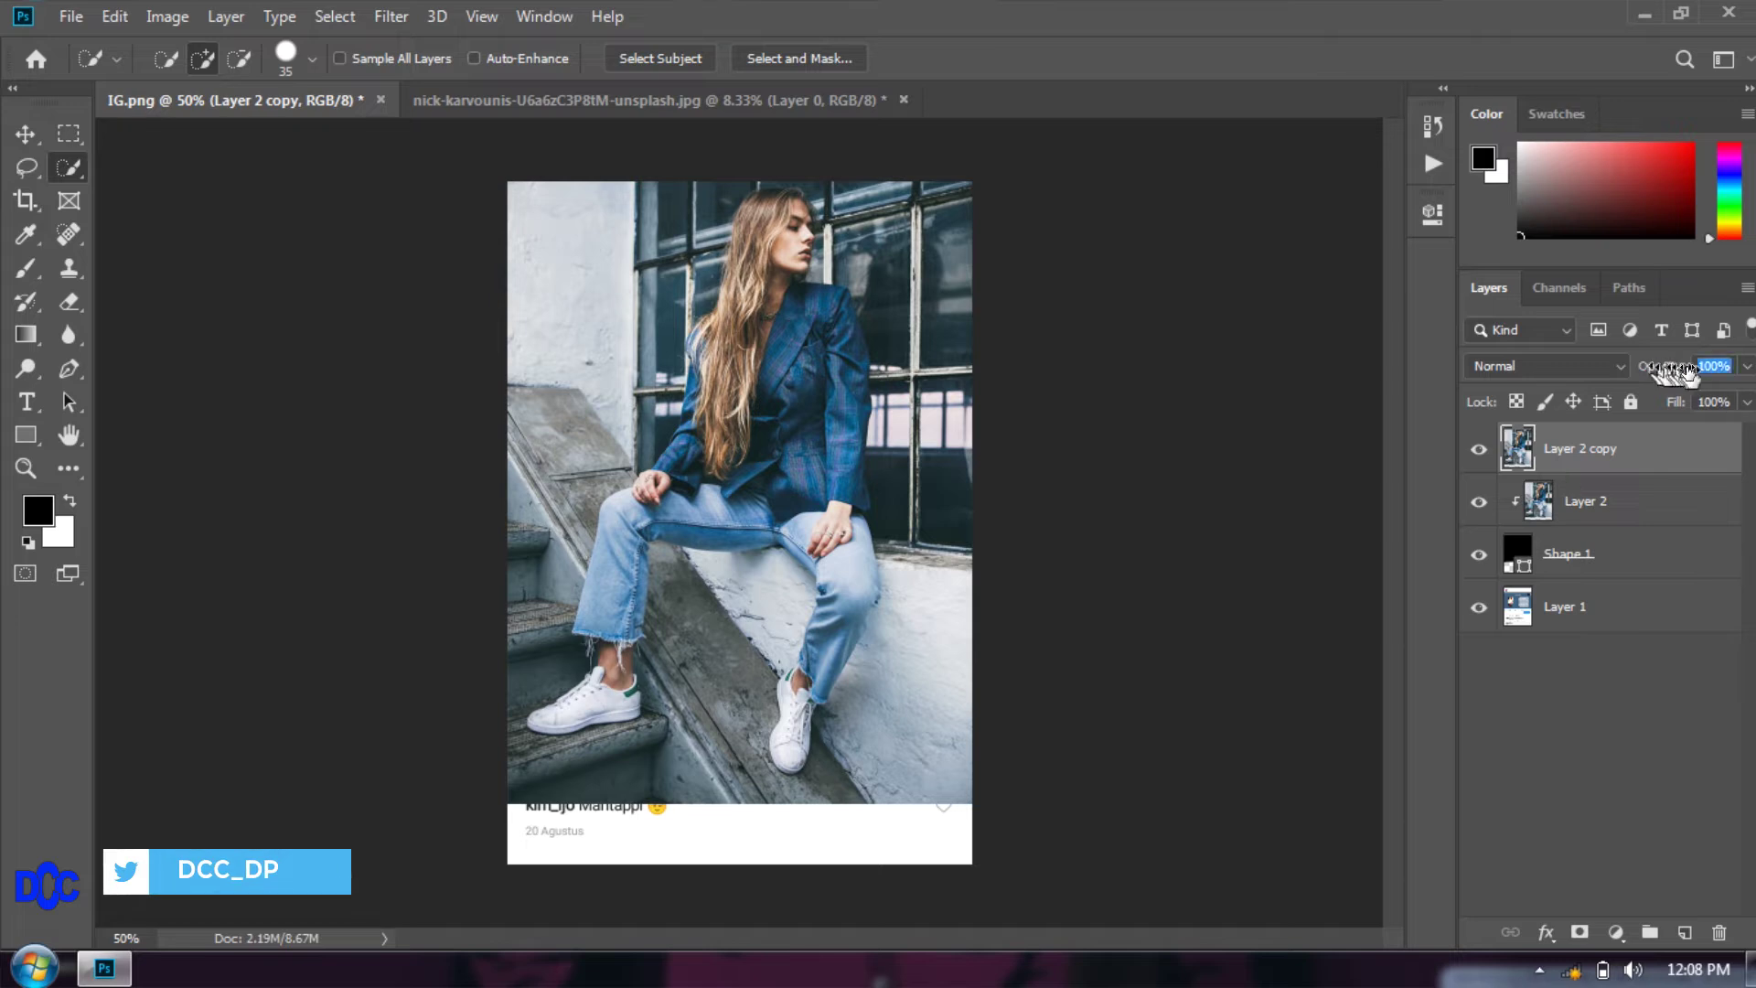
left_click_drag(1676, 371, 1621, 375)
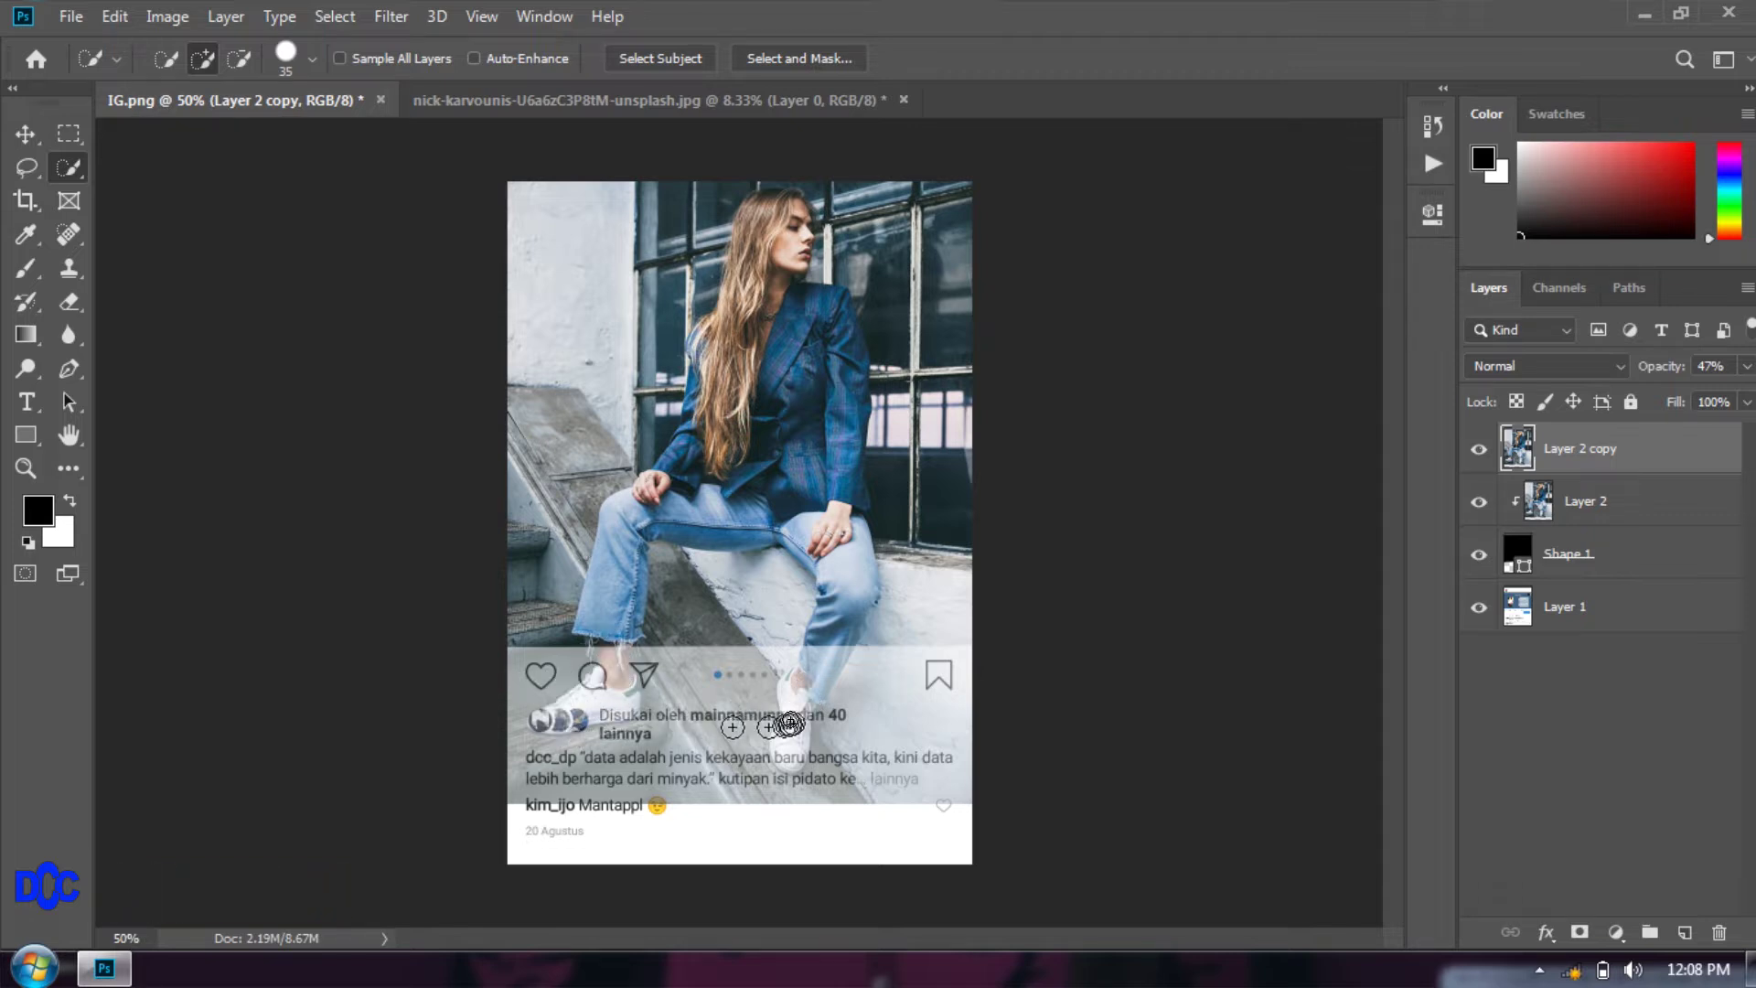
left_click_drag(1660, 367, 1750, 365)
Quick-select the woman's leg on the stairs from the hand and knee to the white shoe, using a 20 px brush.
key("ctrl+plus")
key("ctrl+plus")
key("ctrl+plus")
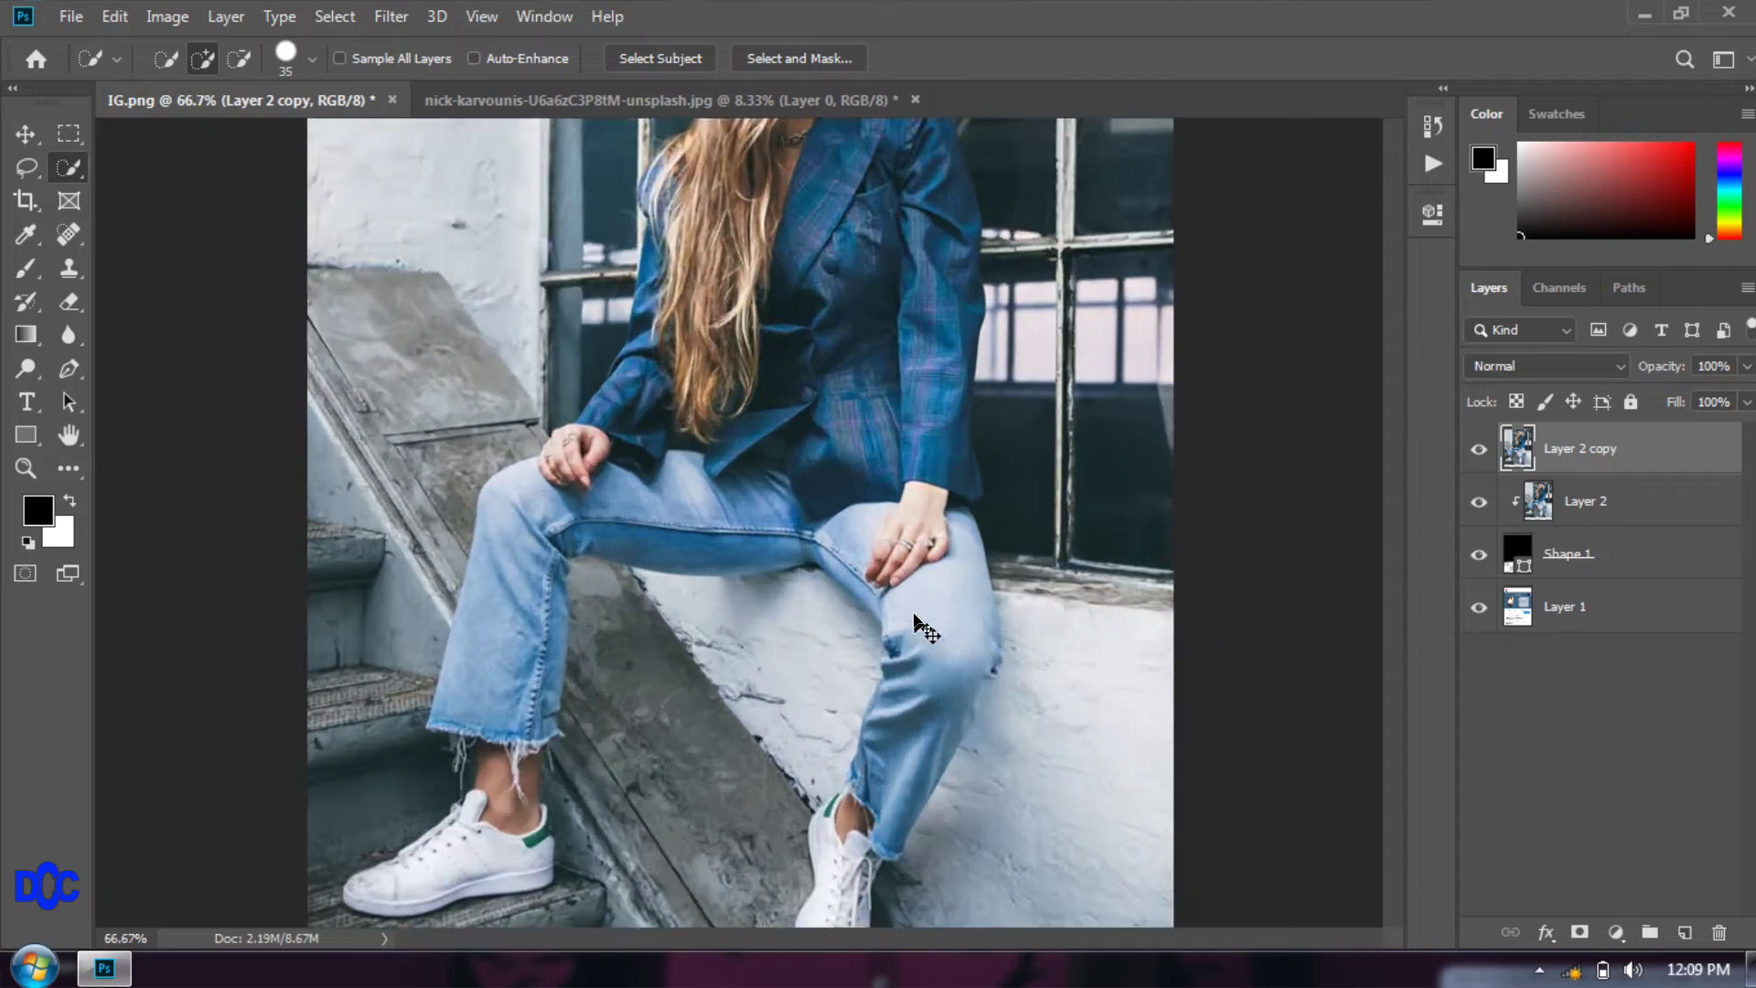
scroll(905, 750, "down", 2)
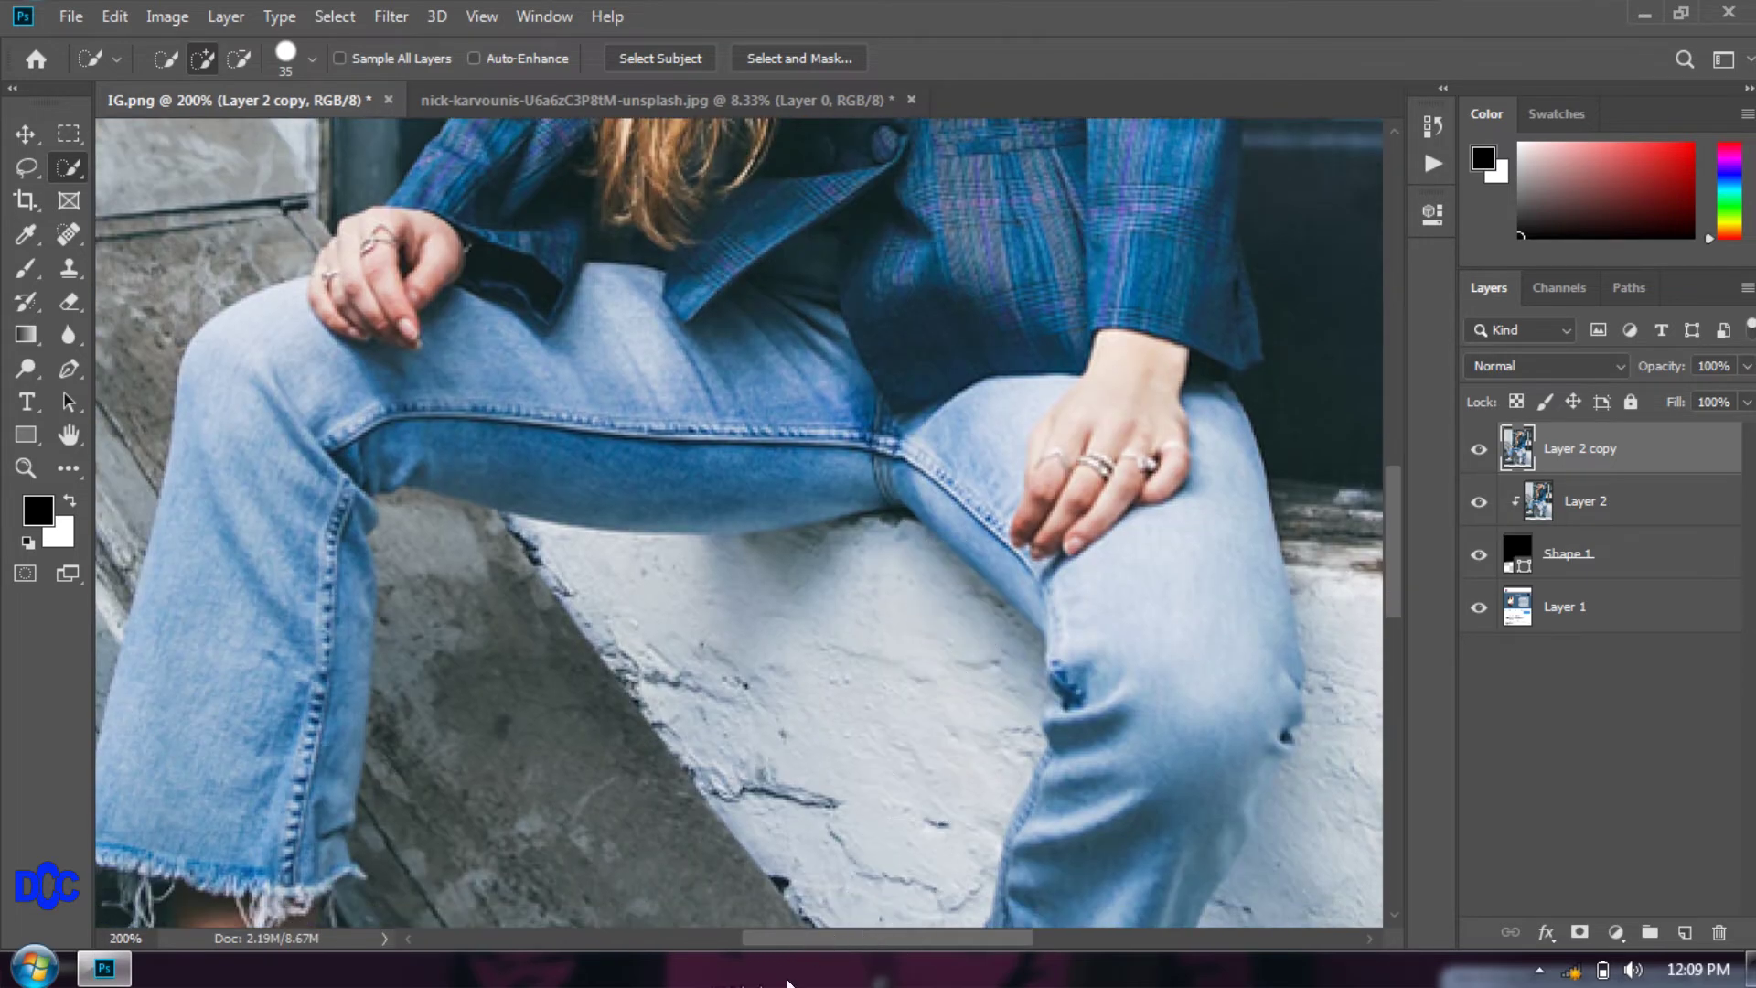
scroll(952, 869, "down", 2)
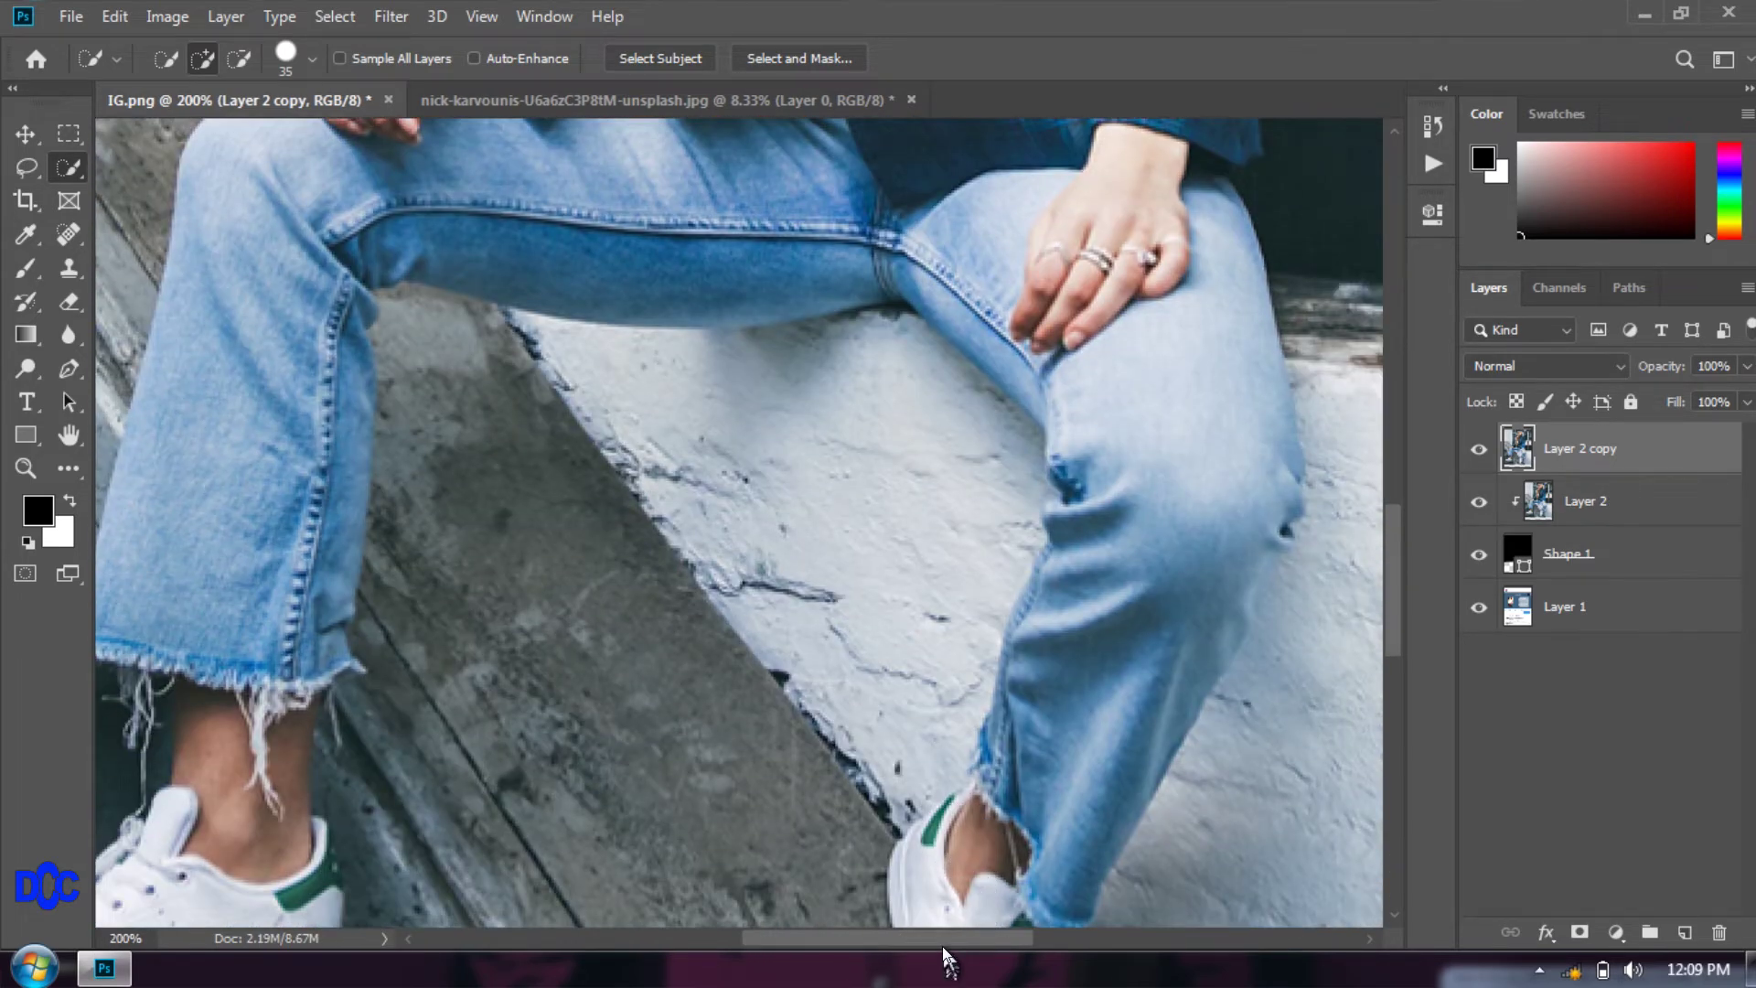
scroll(945, 937, "down", 1)
scroll(945, 936, "right", 1)
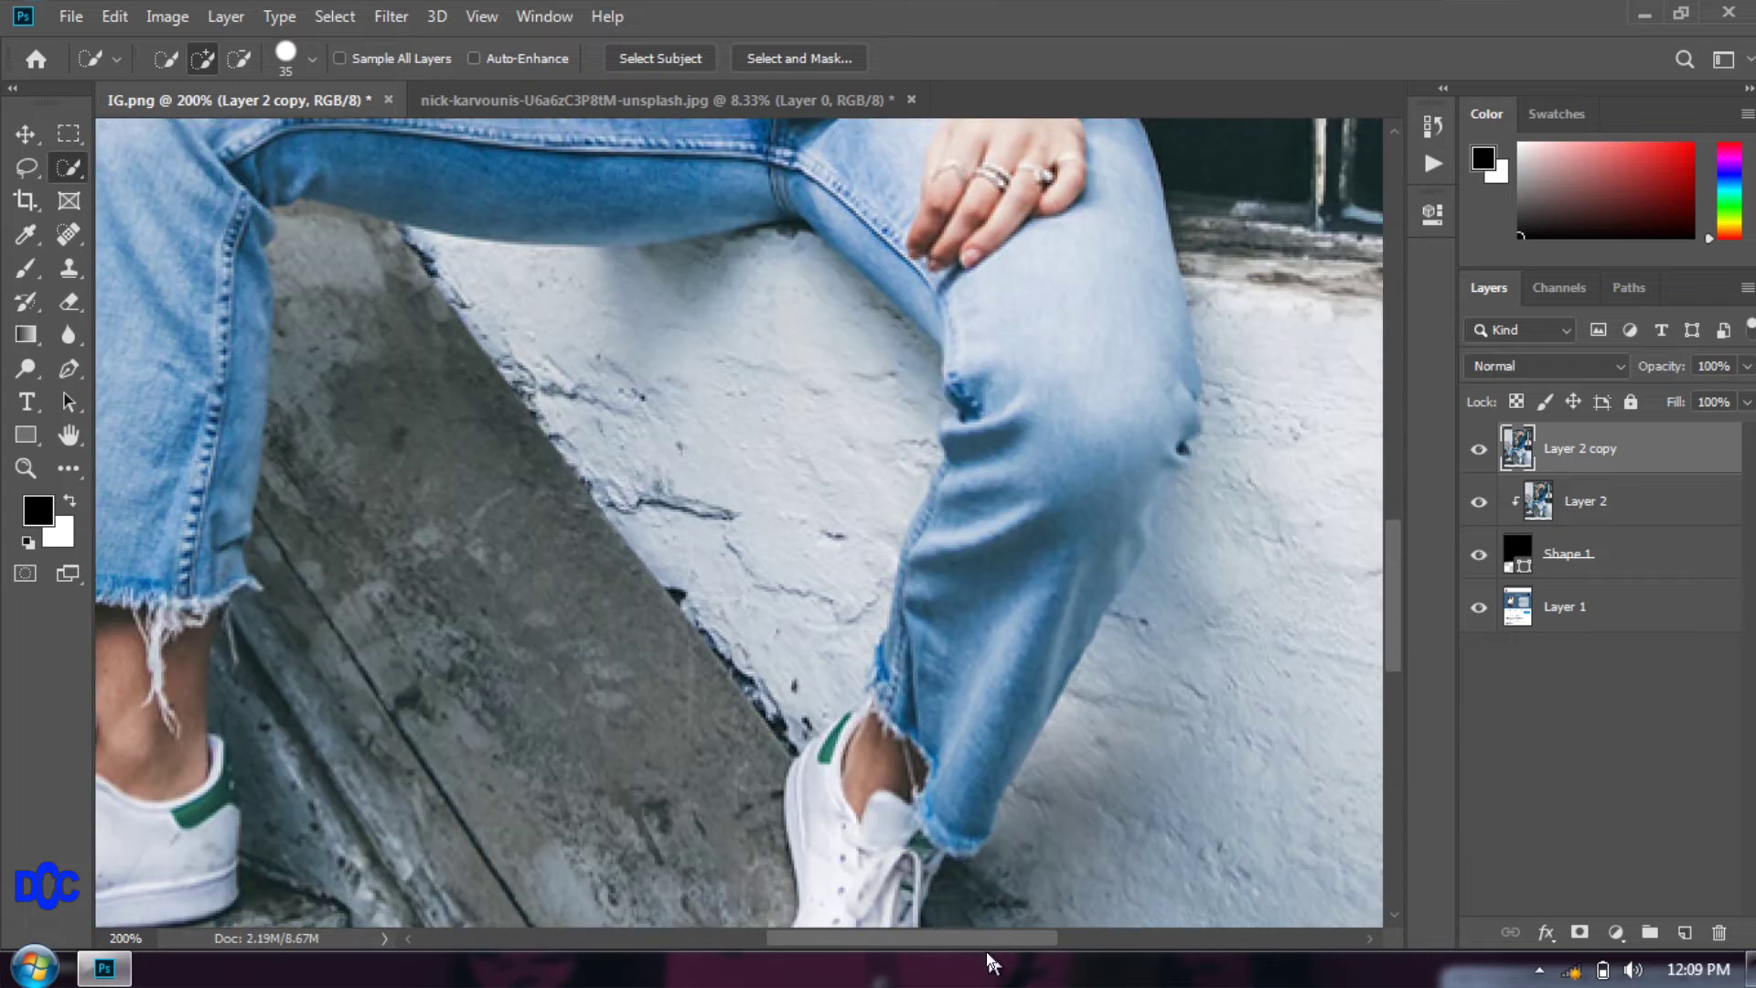
scroll(989, 957, "left", 5)
scroll(842, 842, "down", 2)
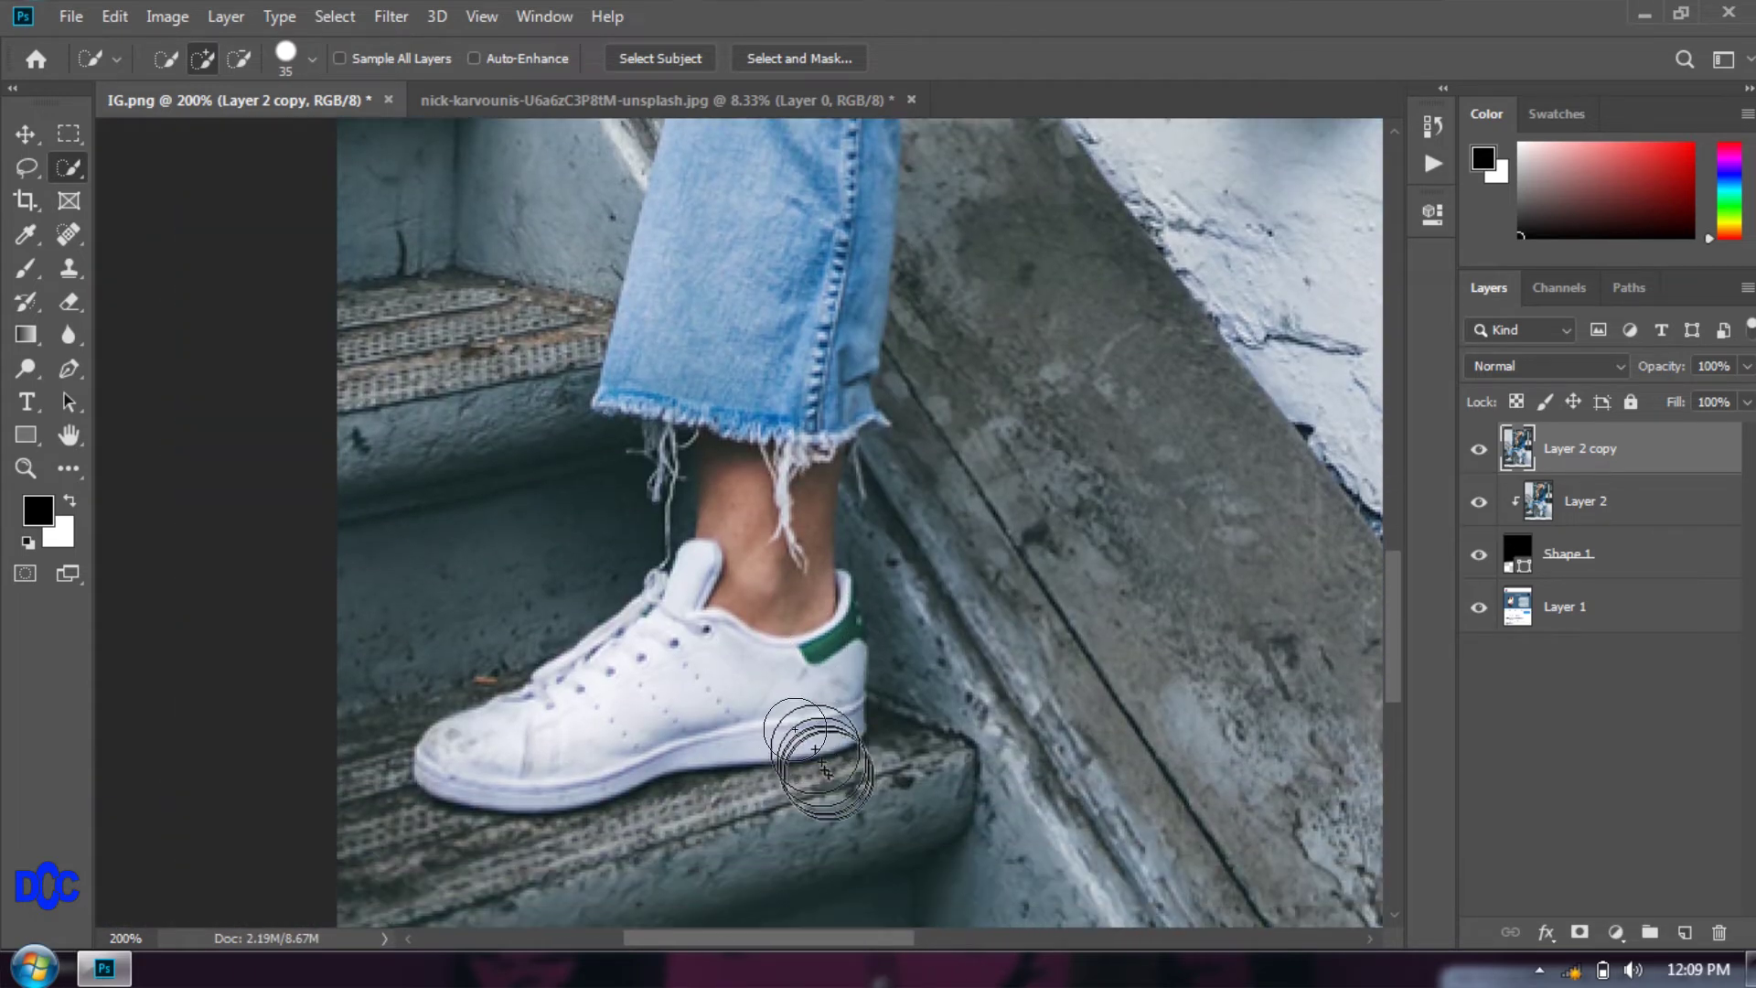
key("bracketleft")
key("bracketleft")
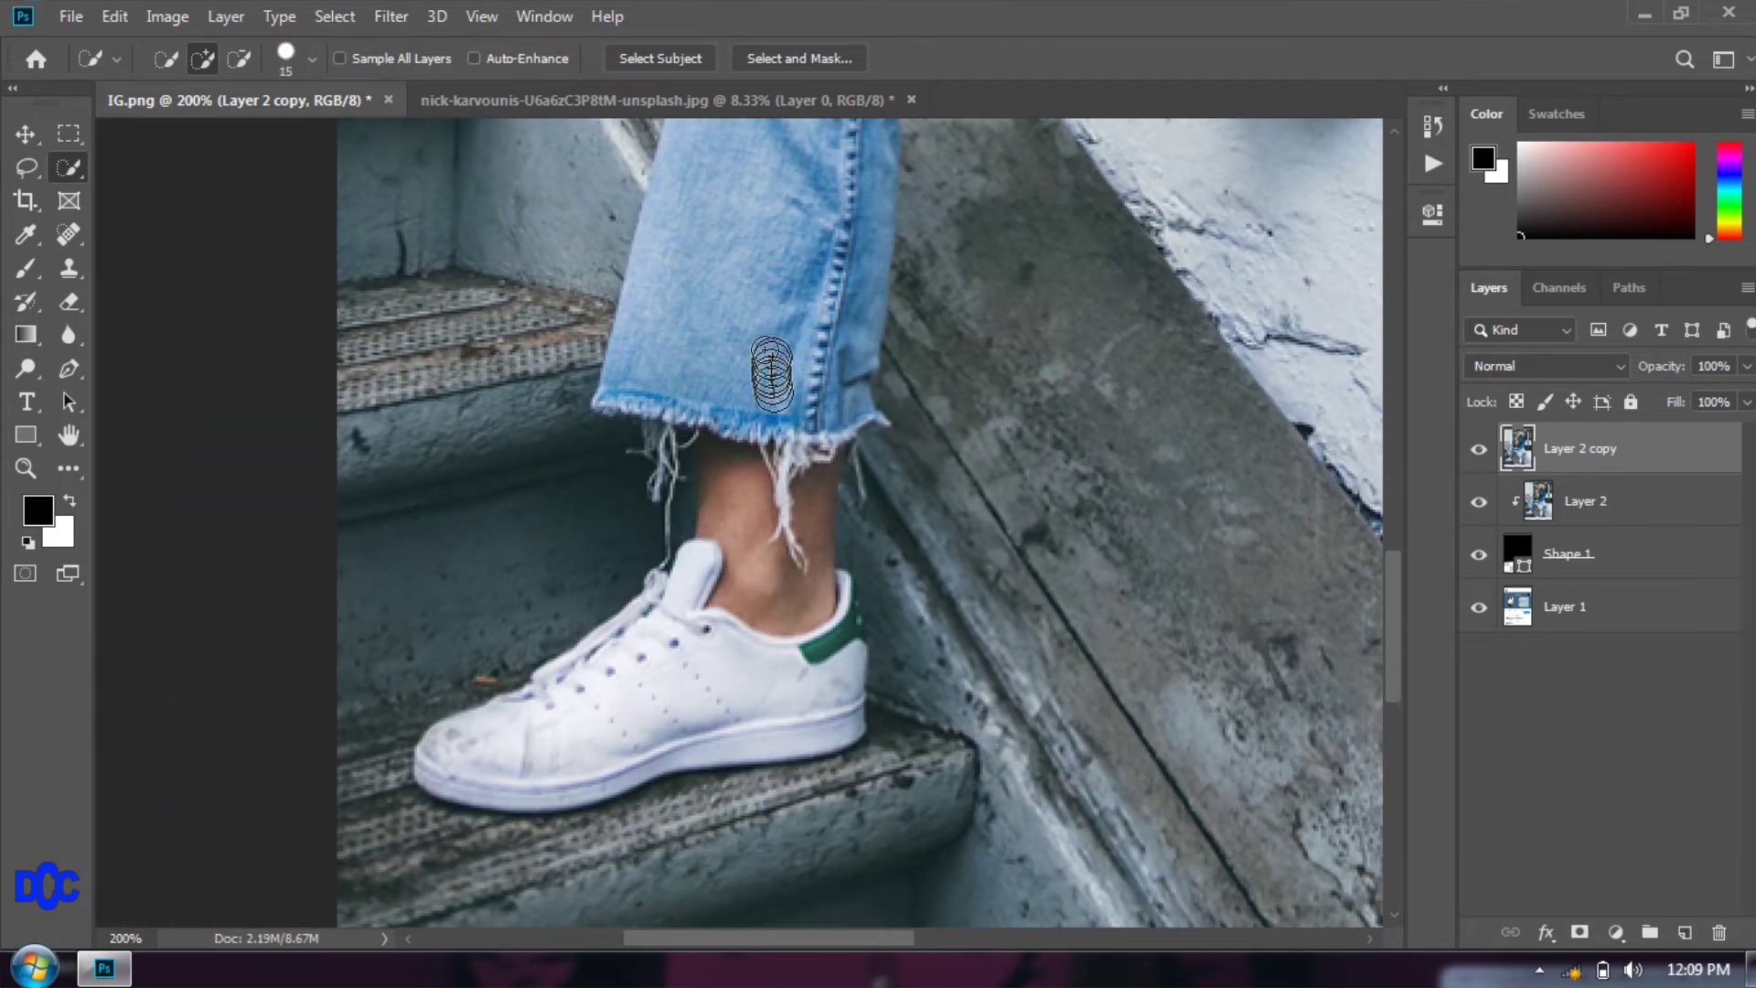
key("bracketright")
mouse_move(774, 325)
left_mouse_down()
mouse_move(779, 594)
mouse_move(620, 698)
mouse_move(752, 647)
mouse_move(889, 314)
mouse_move(870, 197)
mouse_move(835, 248)
mouse_move(919, 252)
mouse_move(942, 281)
mouse_move(863, 351)
mouse_move(867, 508)
mouse_move(855, 450)
mouse_move(798, 906)
left_mouse_up()
scroll(754, 641, "up", 2)
scroll(755, 640, "up", 5)
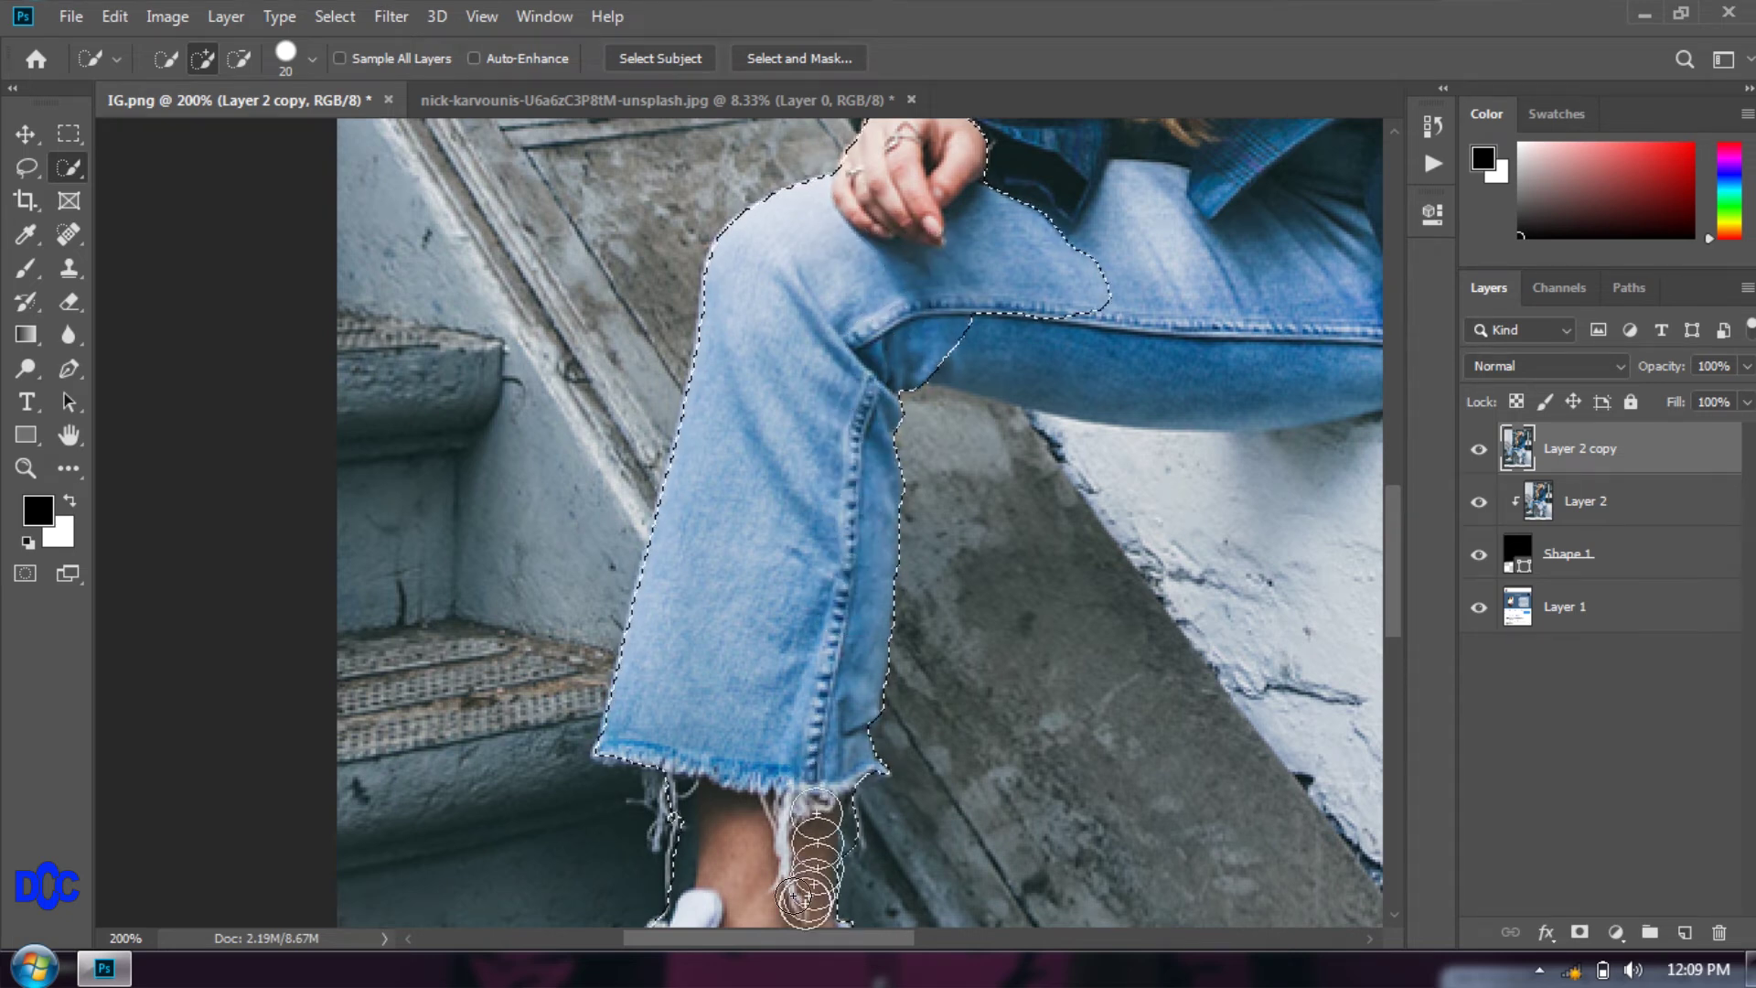
scroll(798, 906, "down", 3)
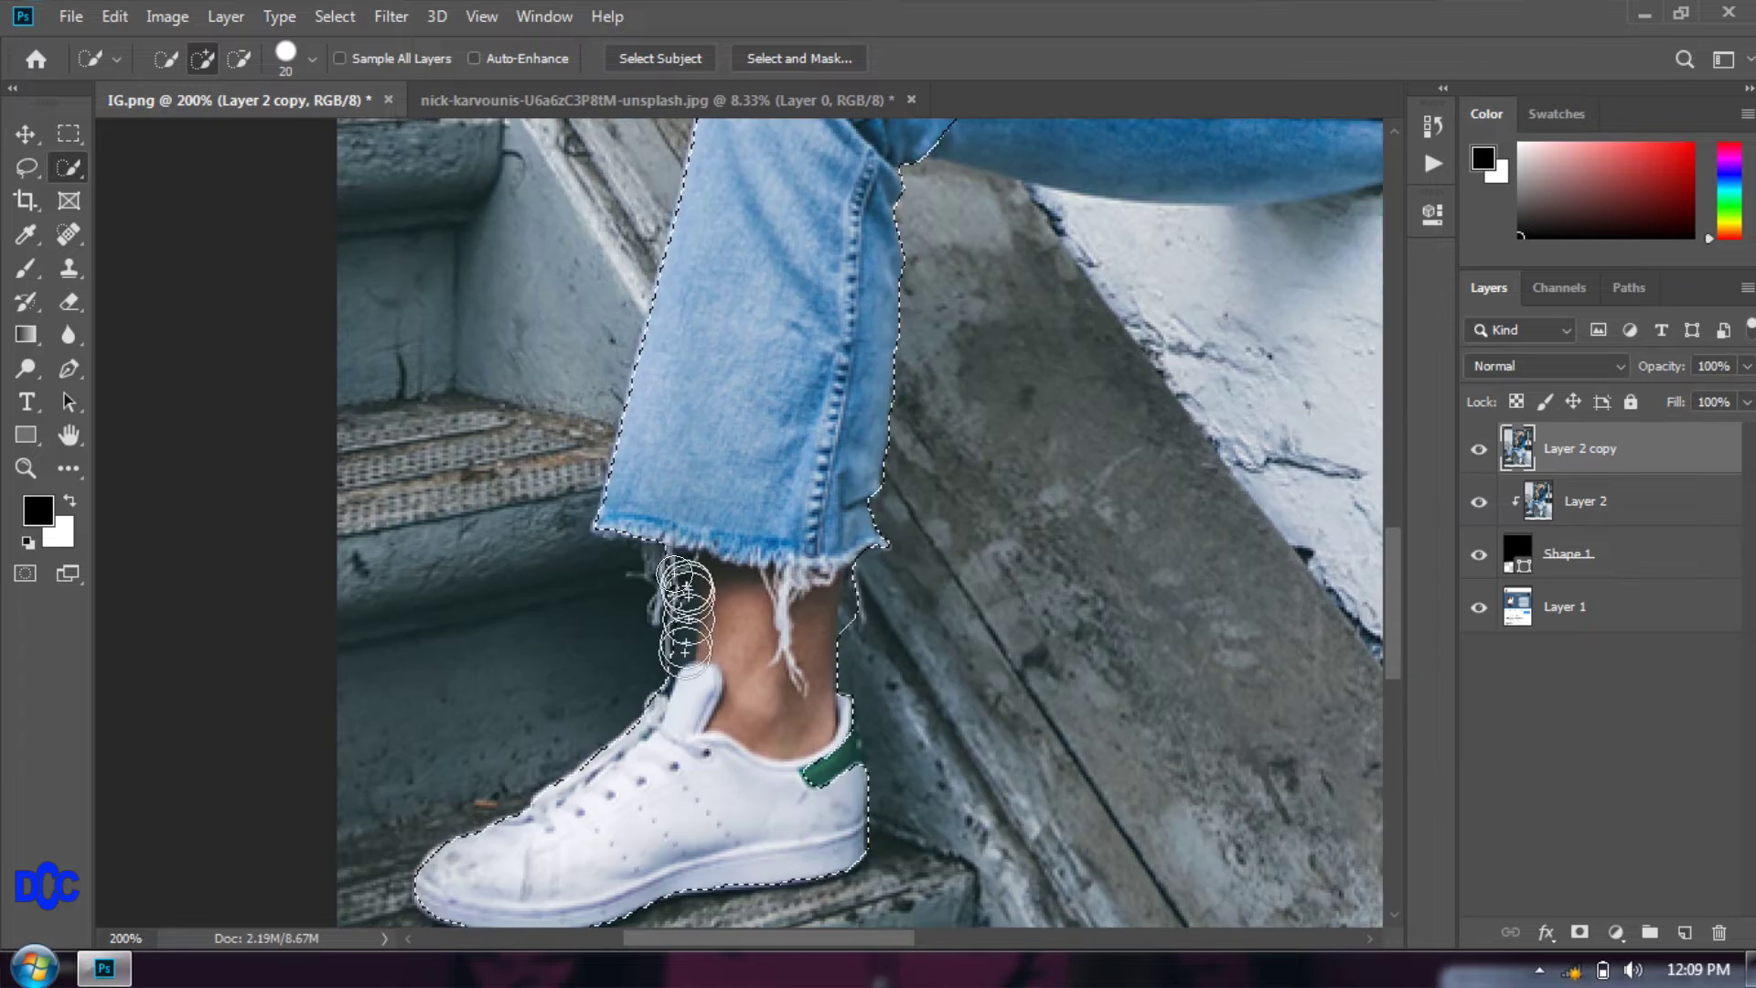
left_click_drag(663, 608, 548, 512)
key("ctrl+z")
key("ctrl+z")
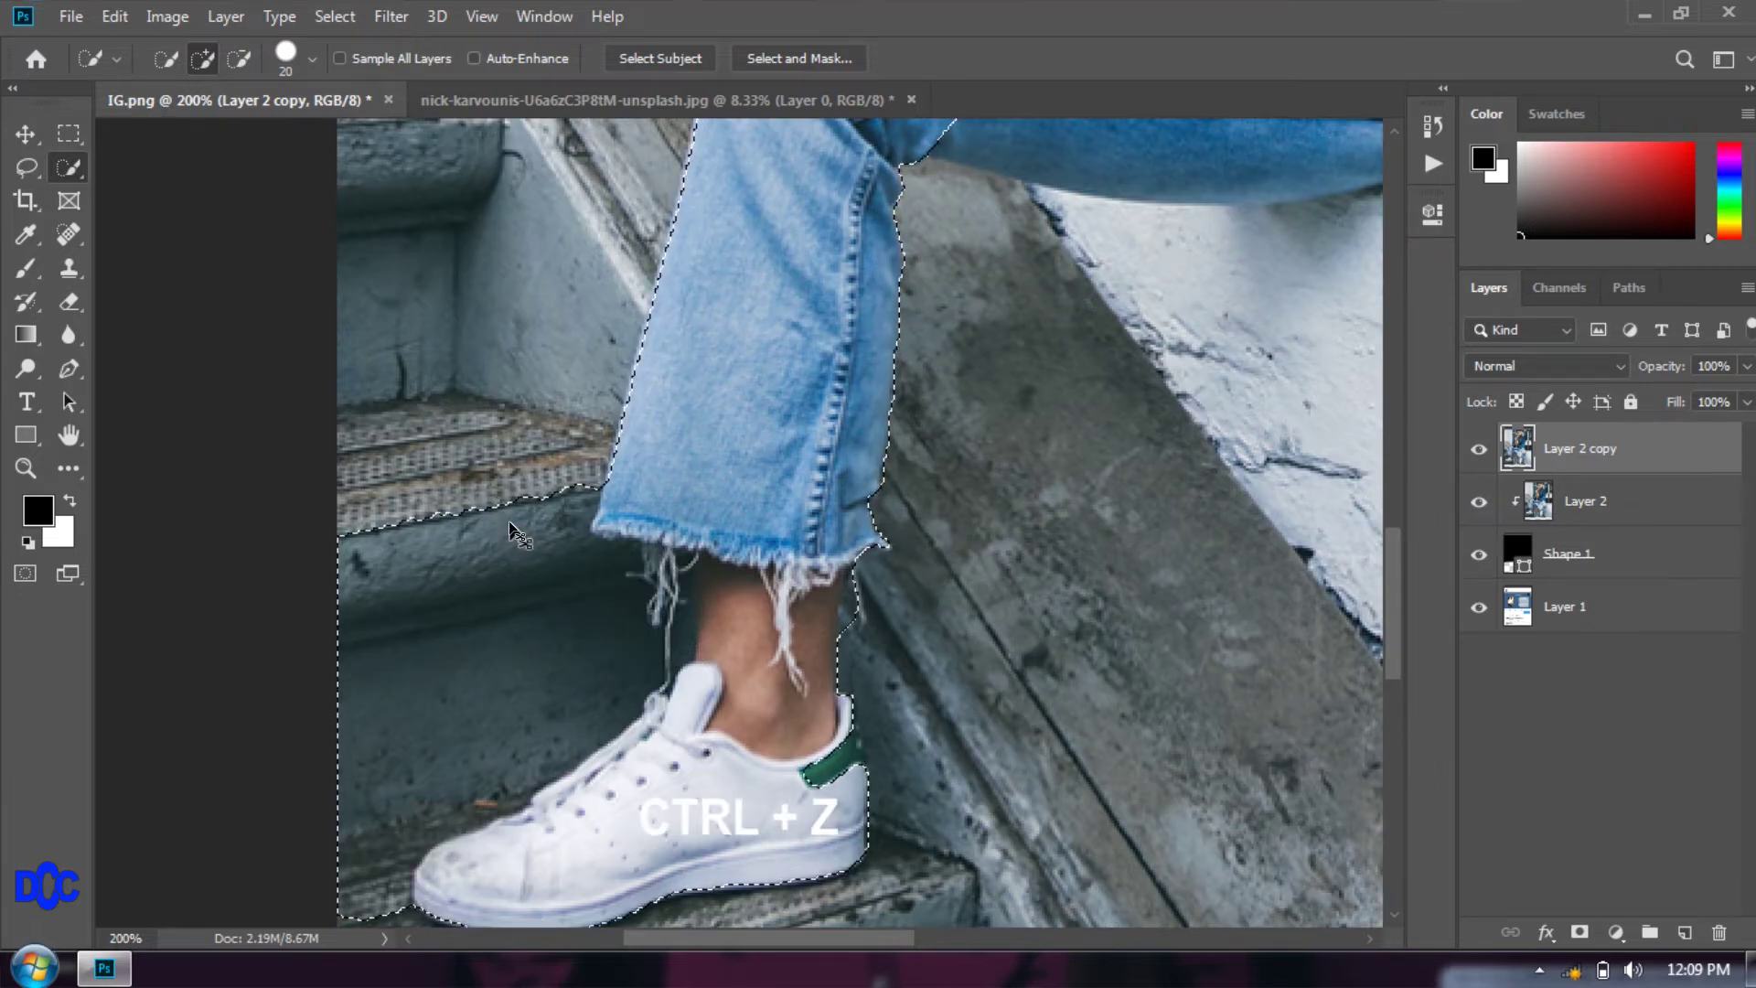
Refine the selection around the ankle and shoe on the stairs, subtracting the background beside the ankle and adding missed shoe edges.
left_click_drag(883, 618, 922, 646)
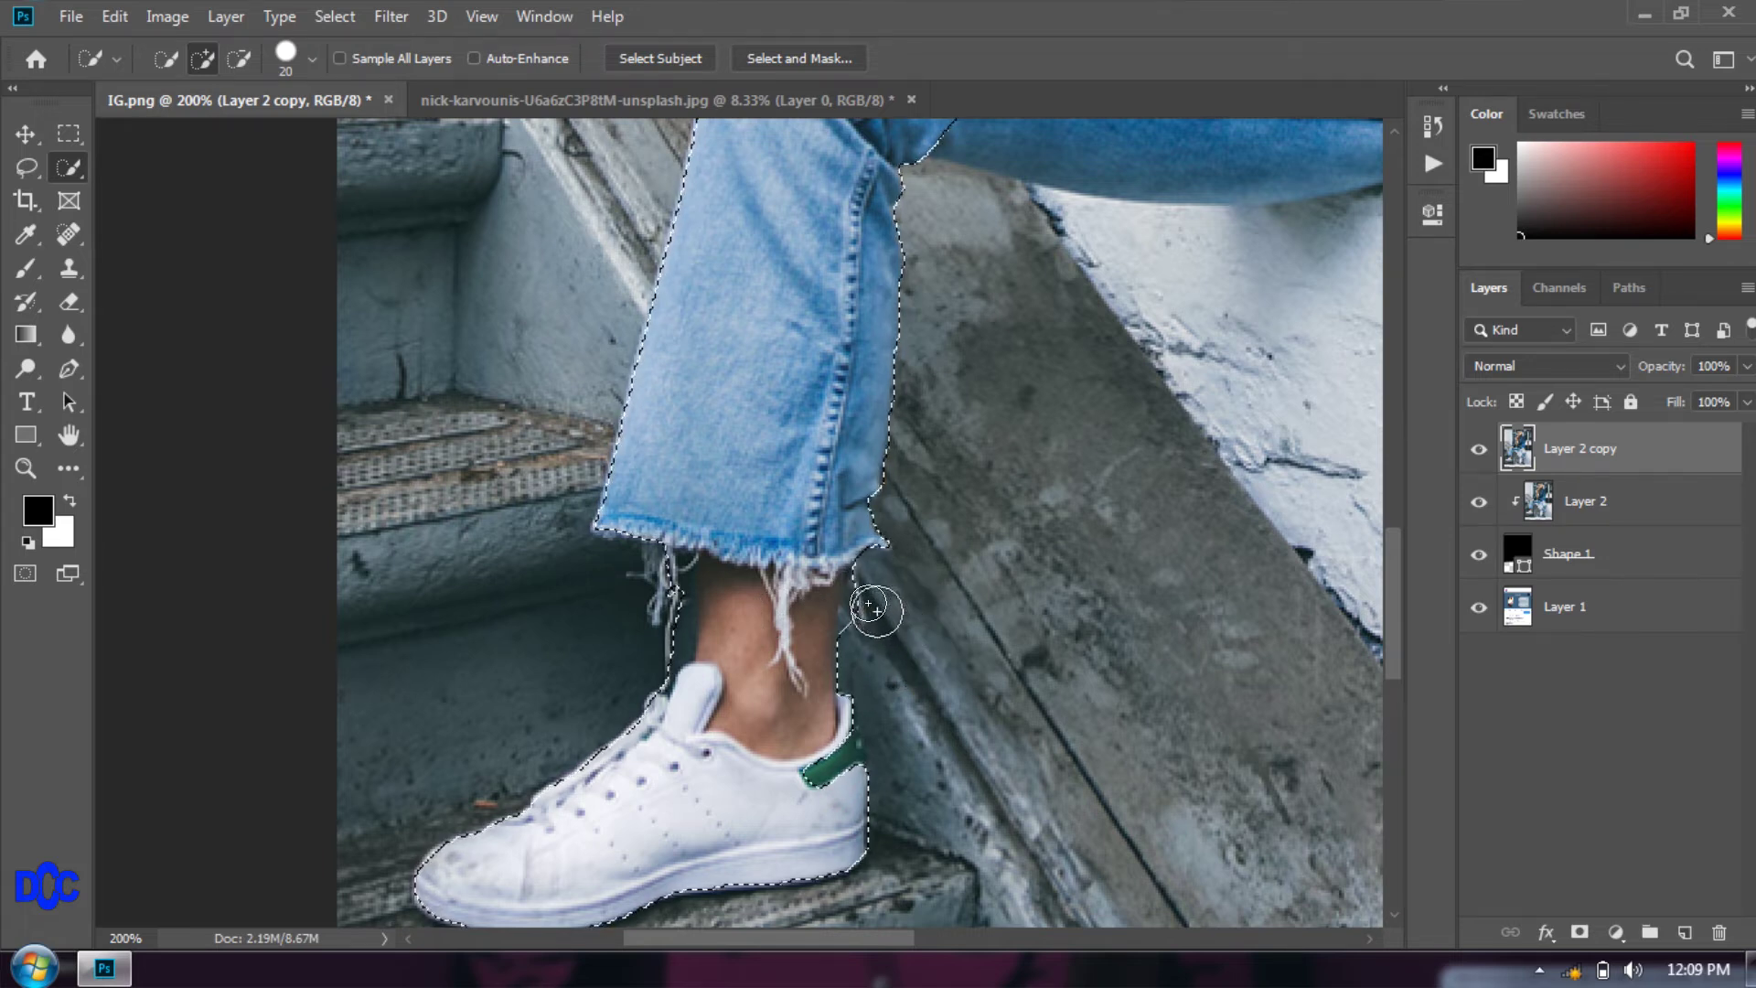
left_click(239, 59)
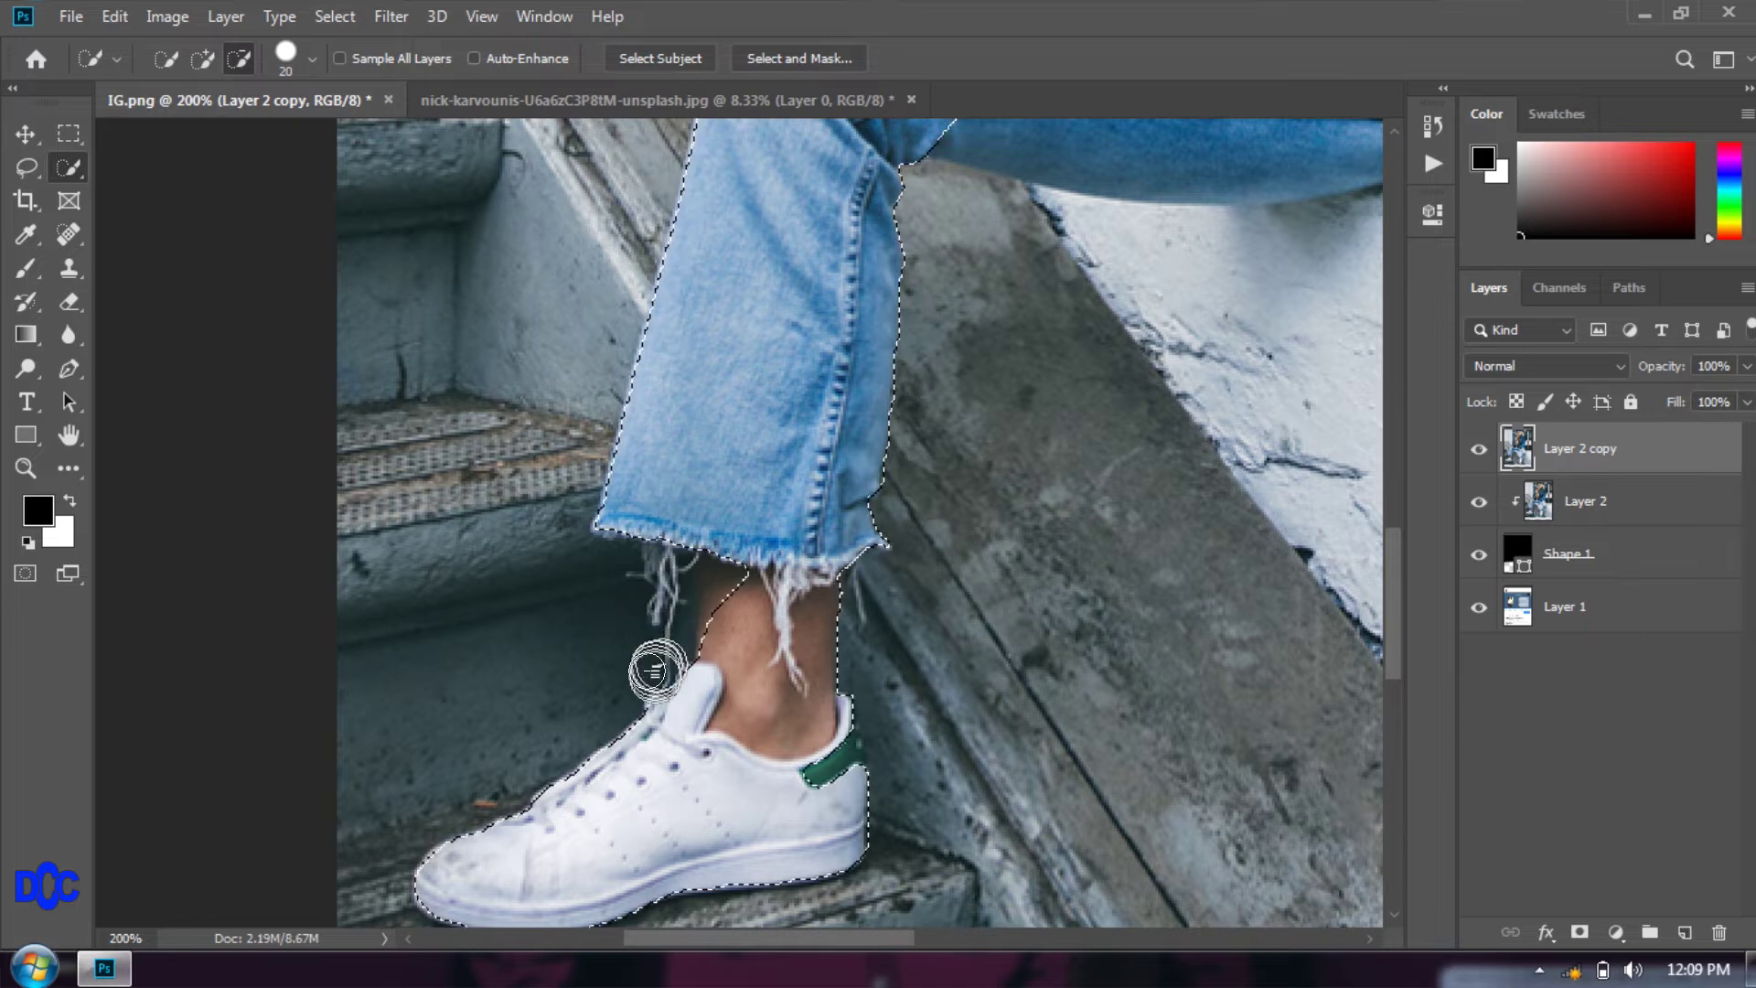
left_click(202, 59)
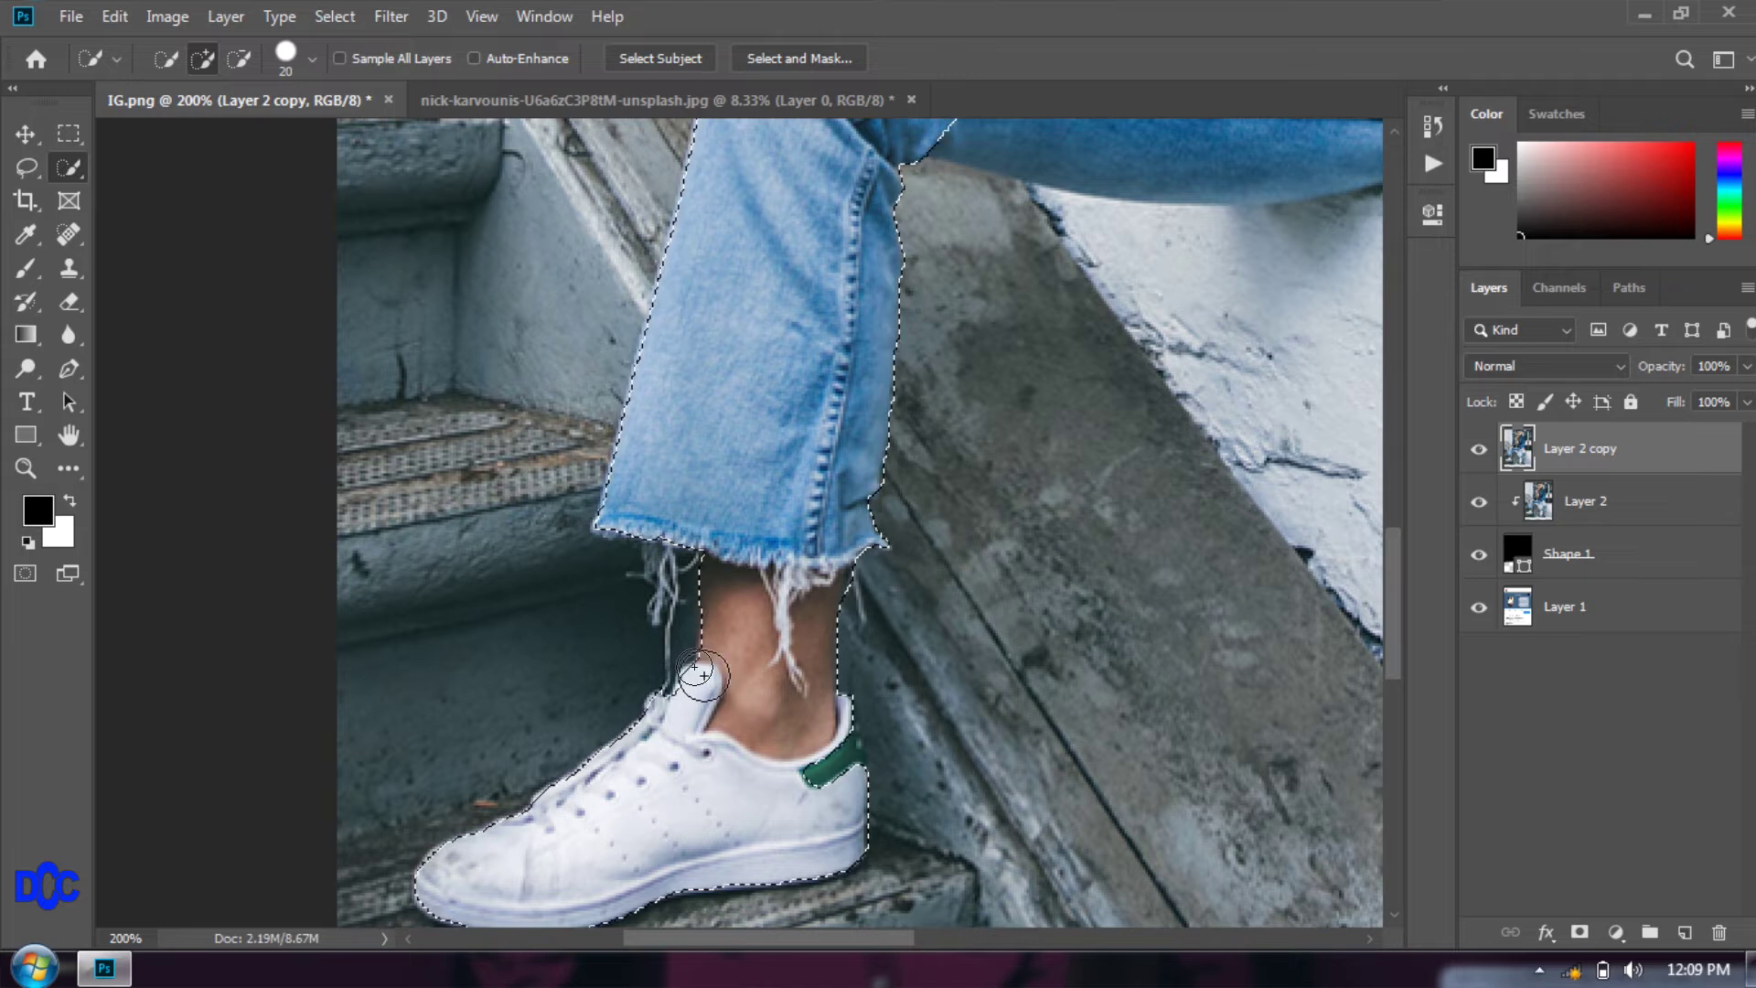
key("alt")
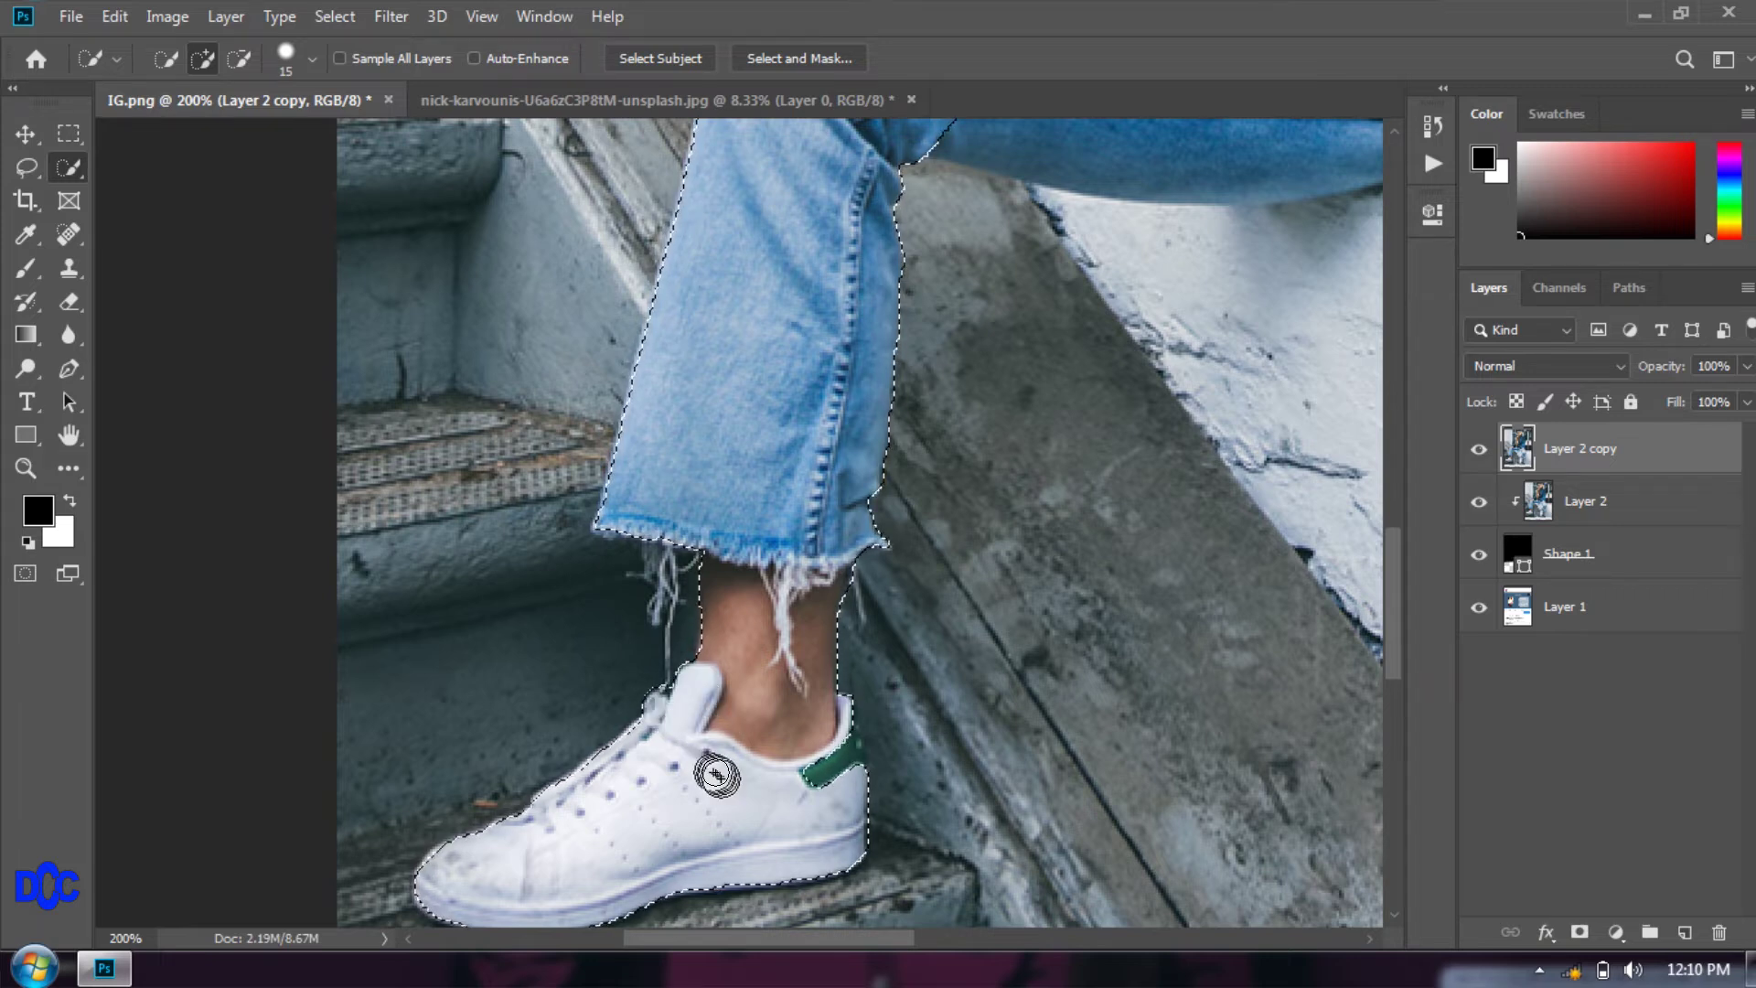
scroll(628, 828, "down", 3)
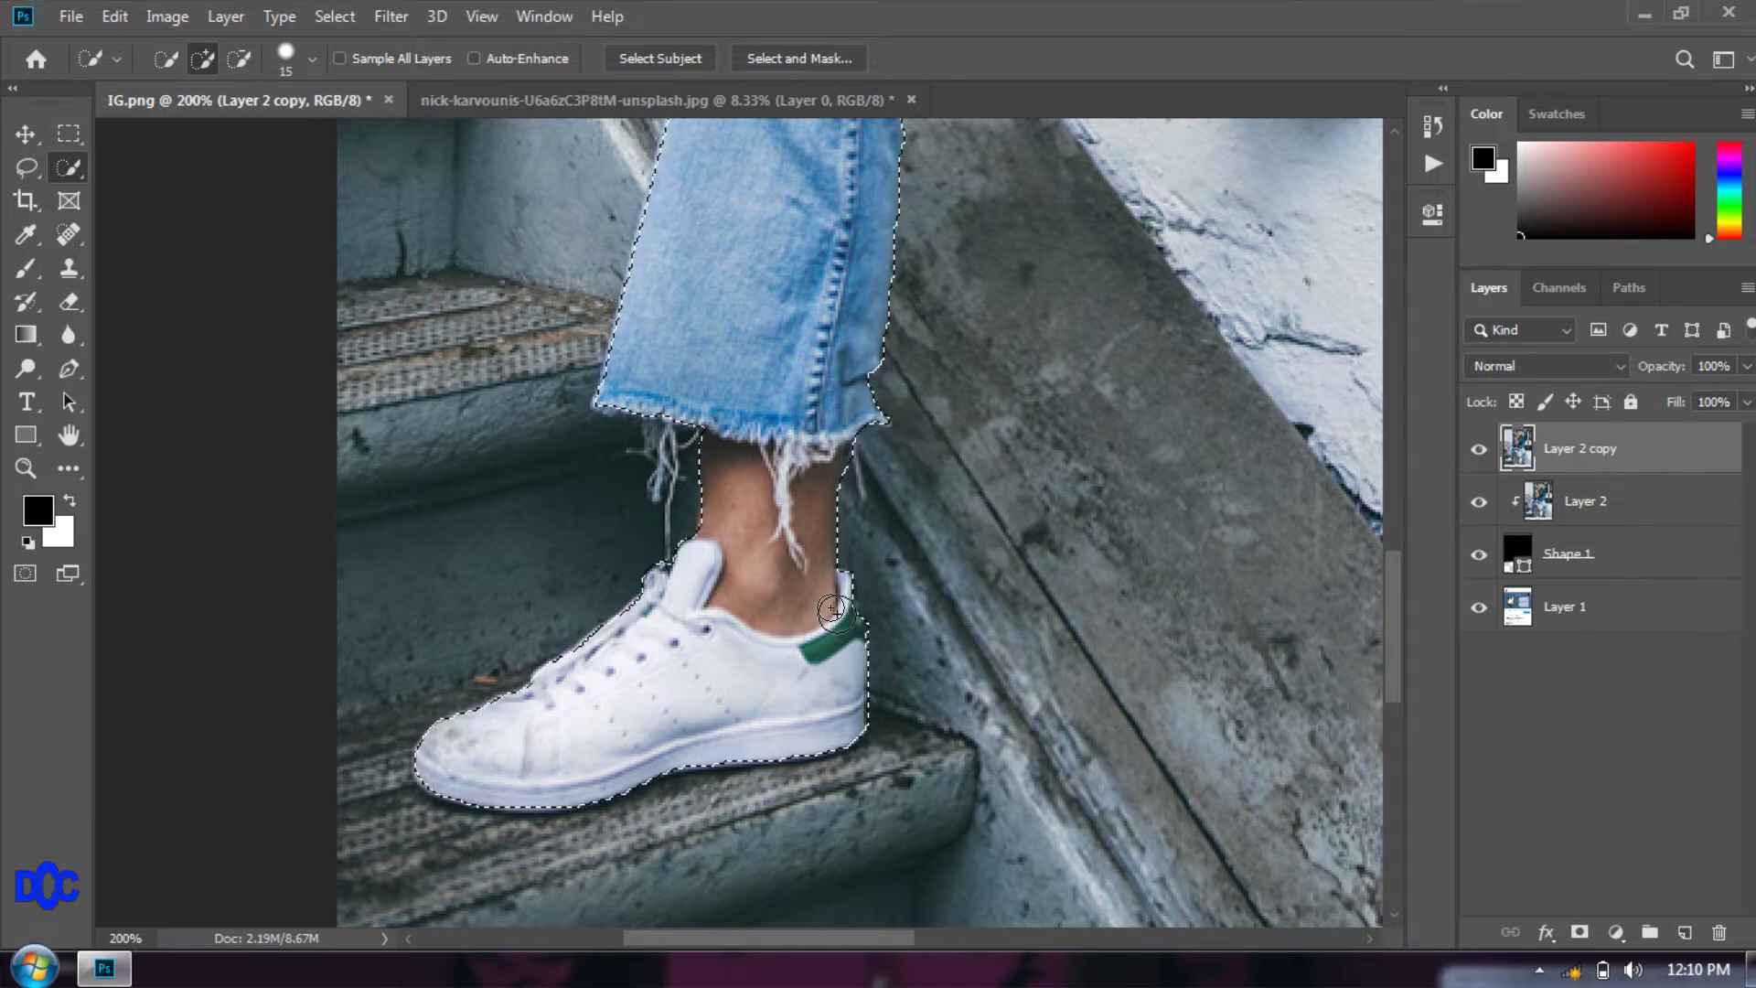
key("alt")
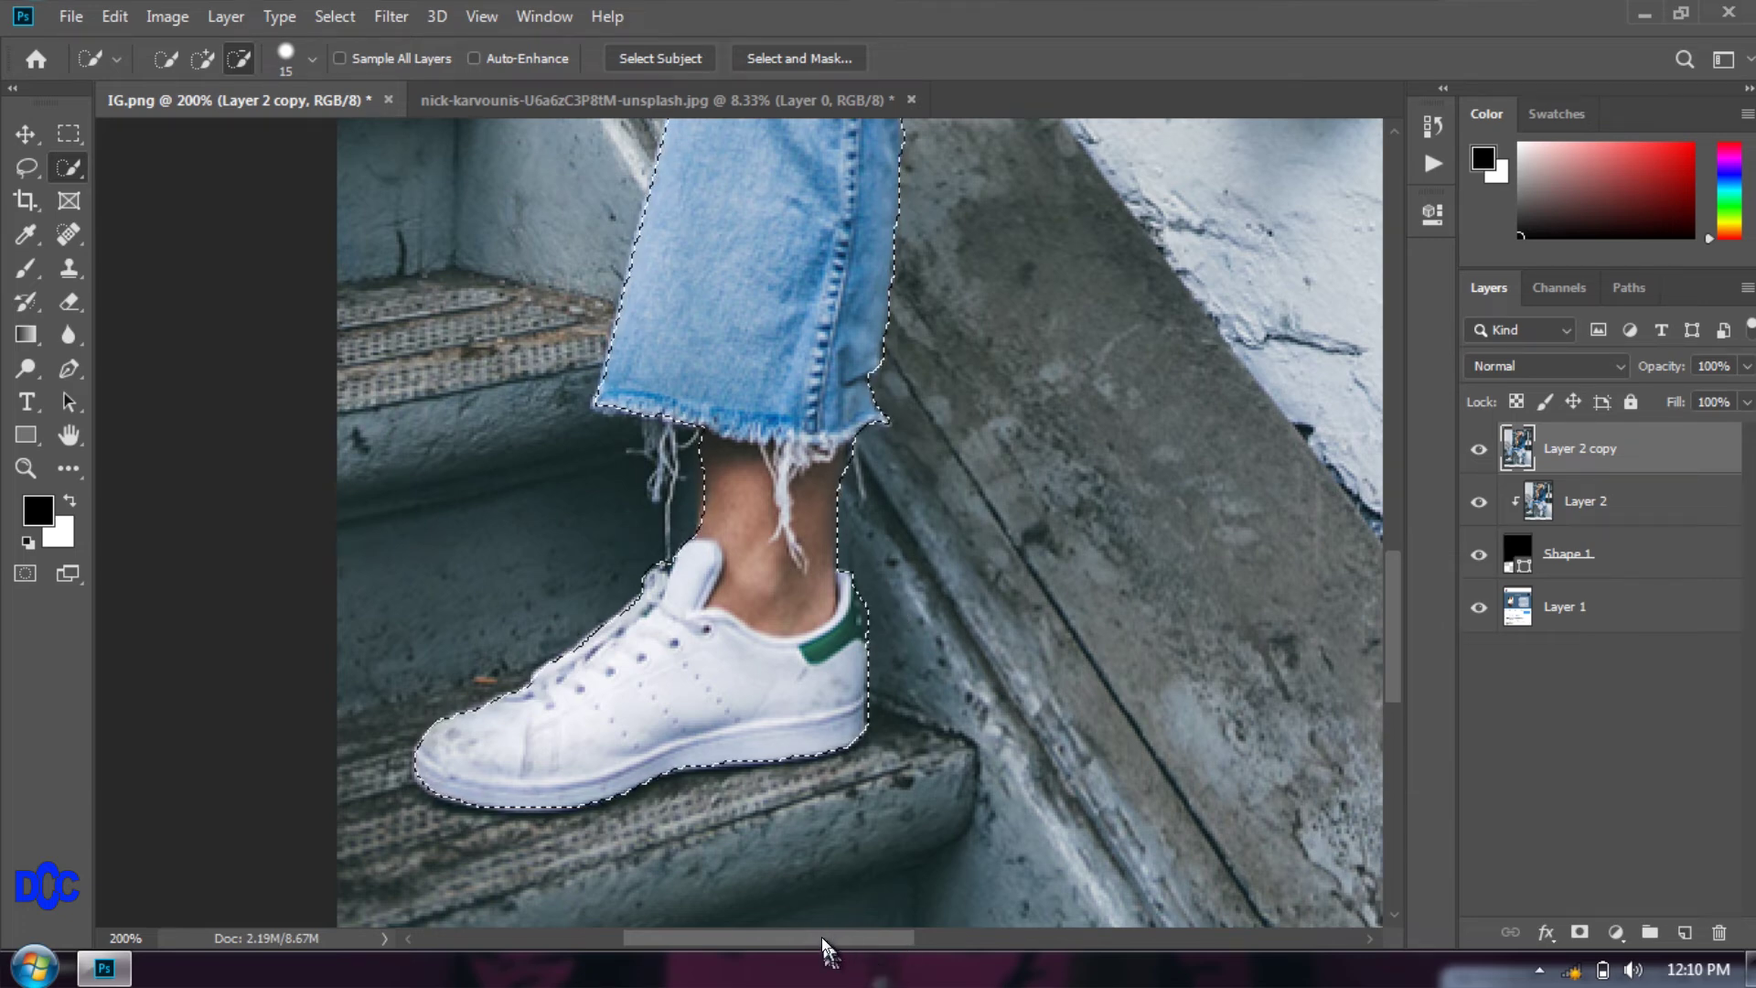
Add the woman's other jeans leg, from the thigh beside her hand to the frayed hem, to the selection.
left_click_drag(826, 939, 990, 939)
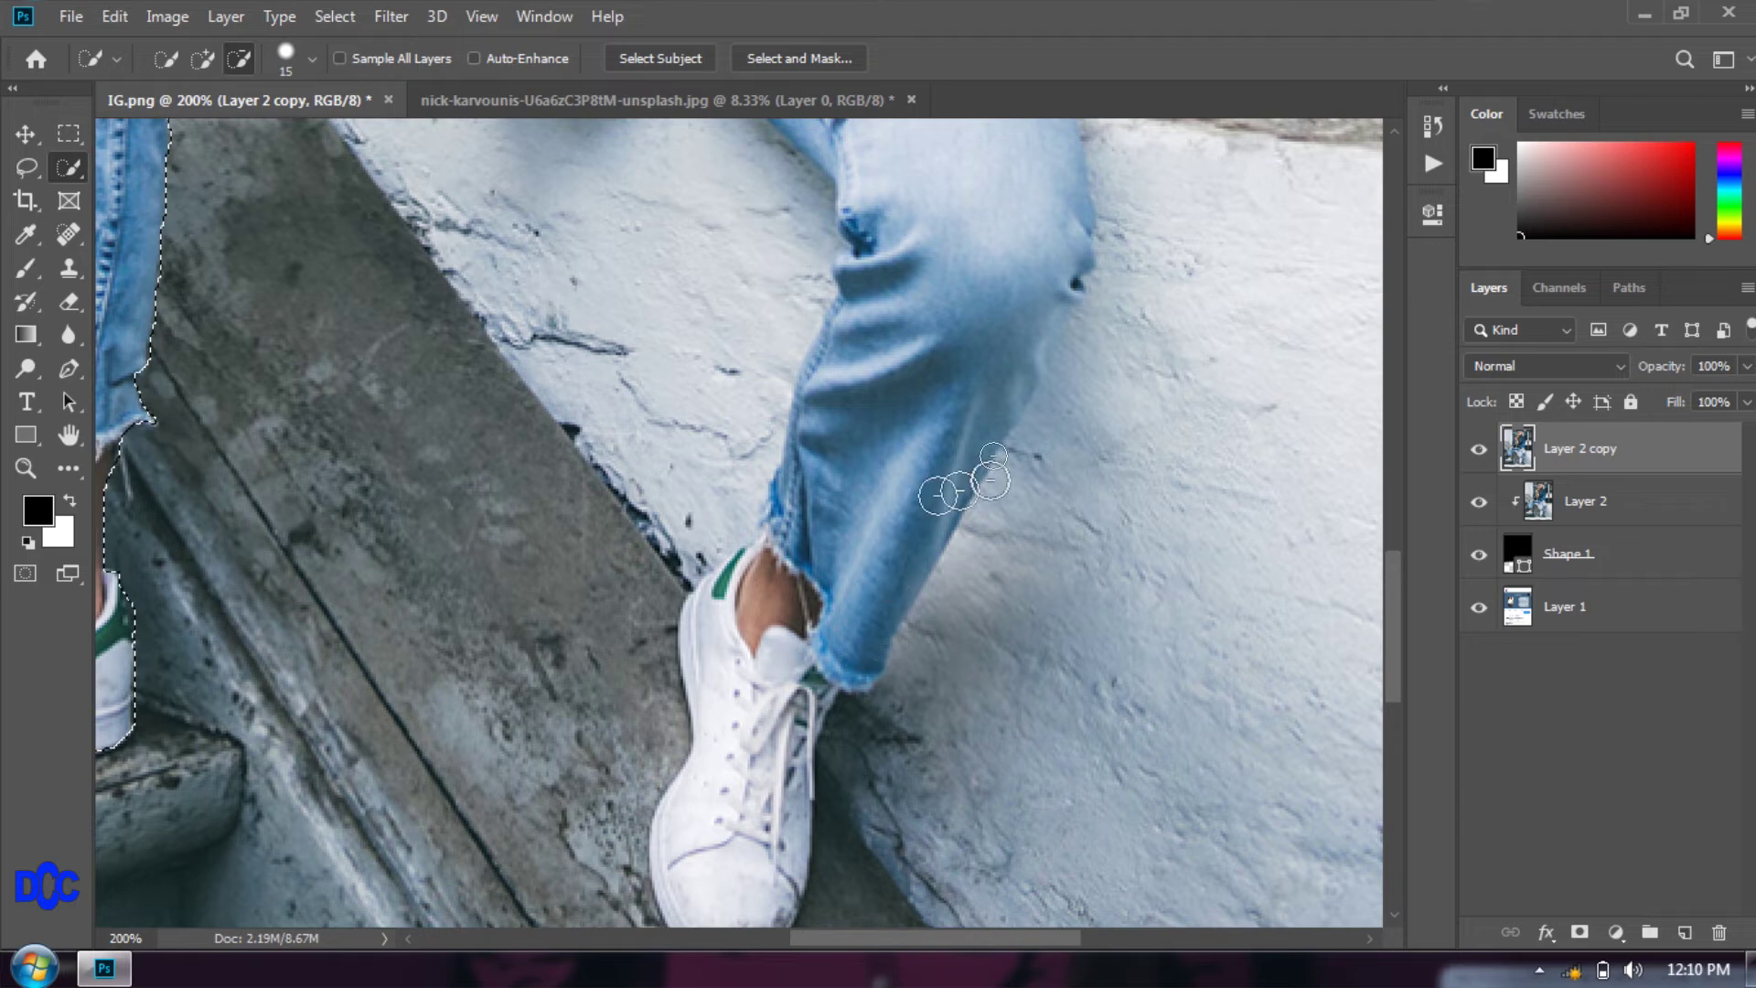
scroll(1075, 512, "up", 4)
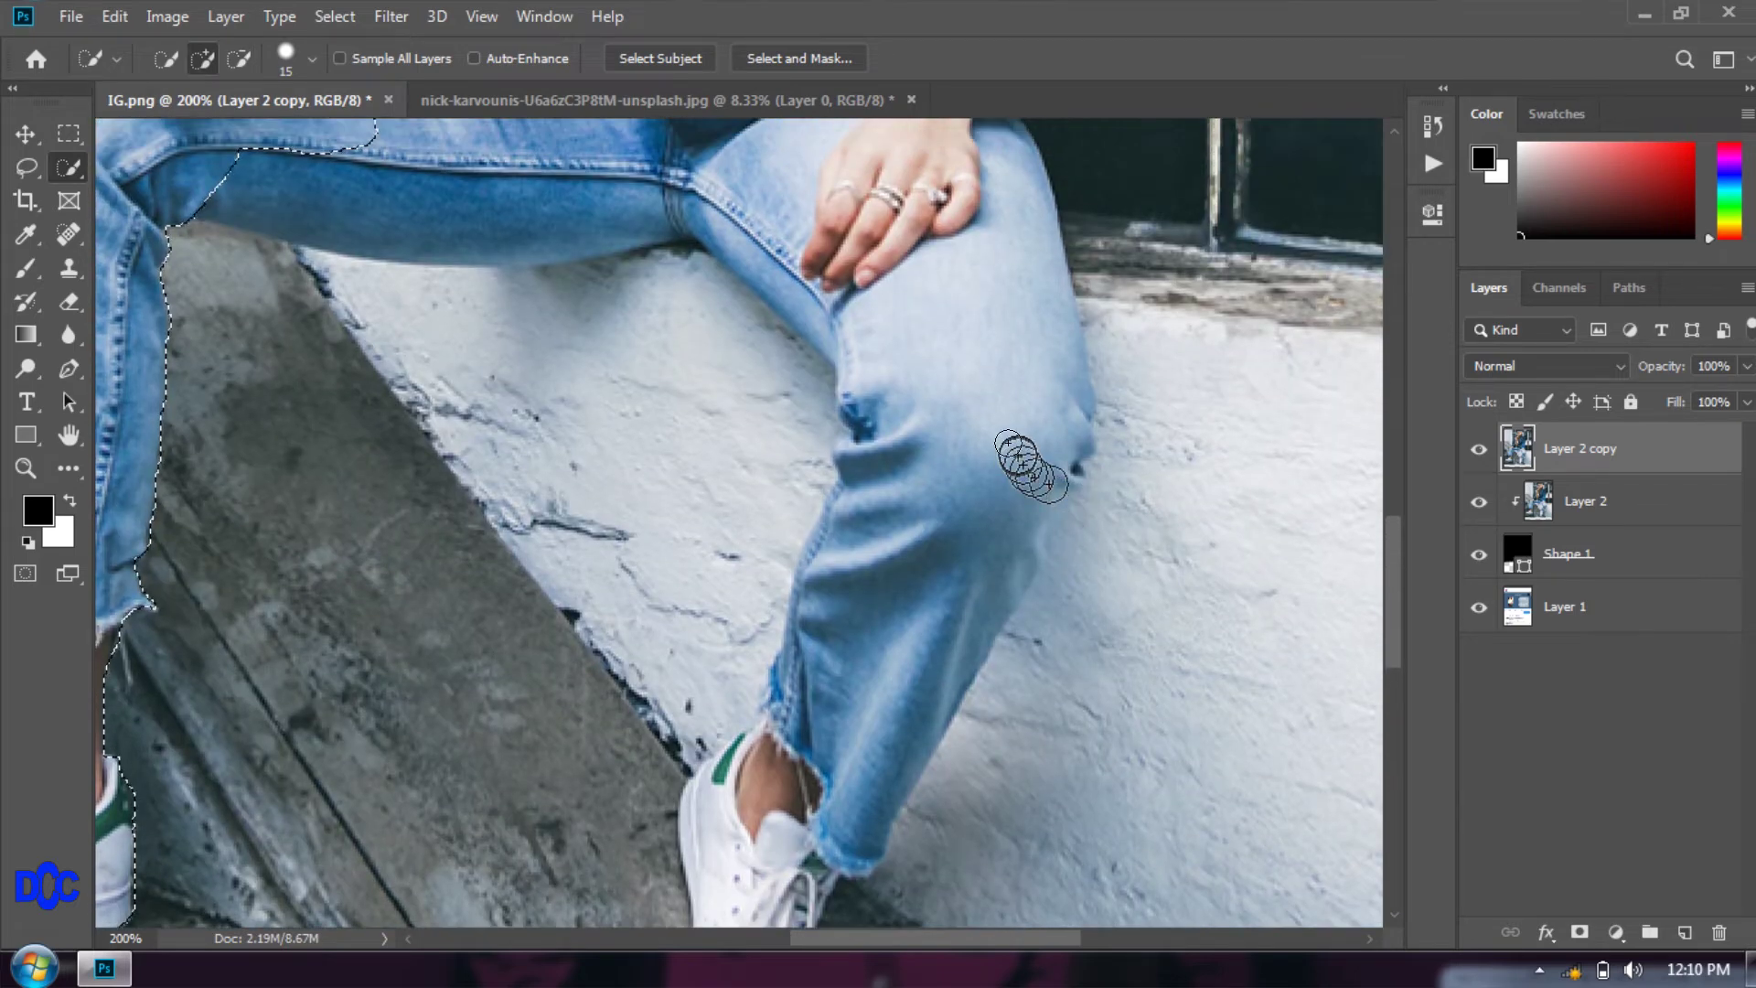
mouse_move(914, 352)
left_mouse_down()
mouse_move(980, 509)
mouse_move(897, 721)
mouse_move(789, 836)
left_mouse_up()
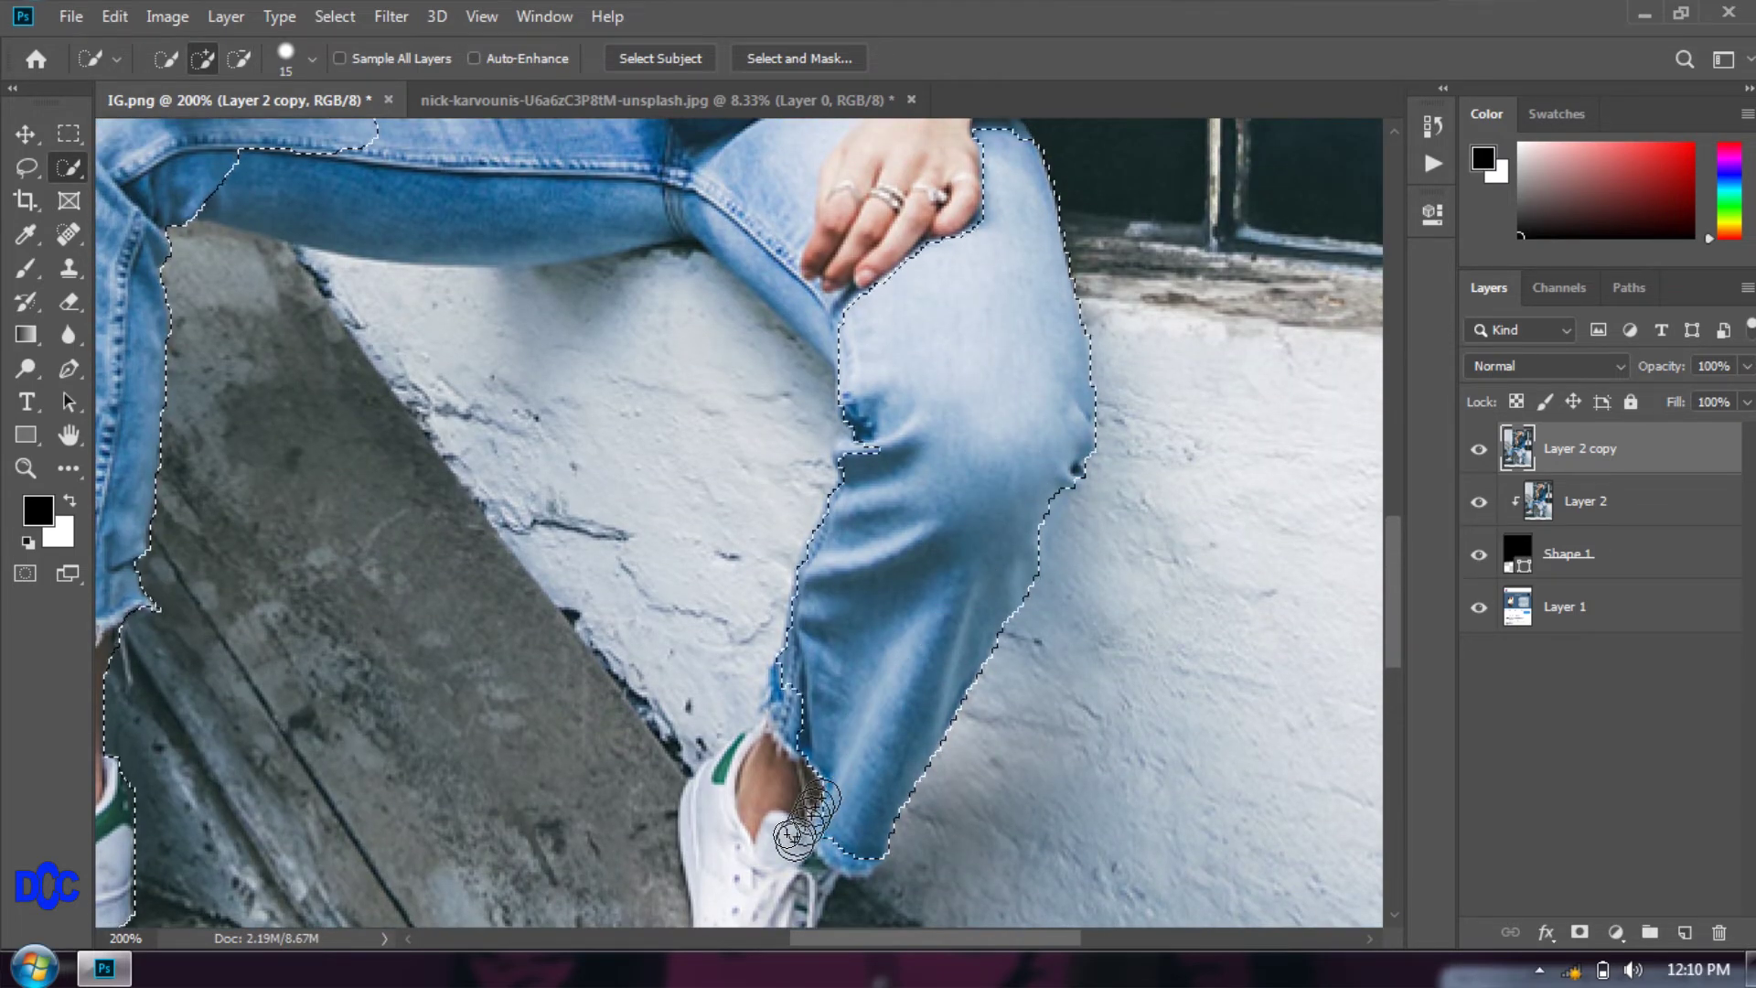
Add the bare ankle and the white shoe on the sloped ledge to the selection.
scroll(930, 692, "down", 10)
scroll(929, 693, "up", 15)
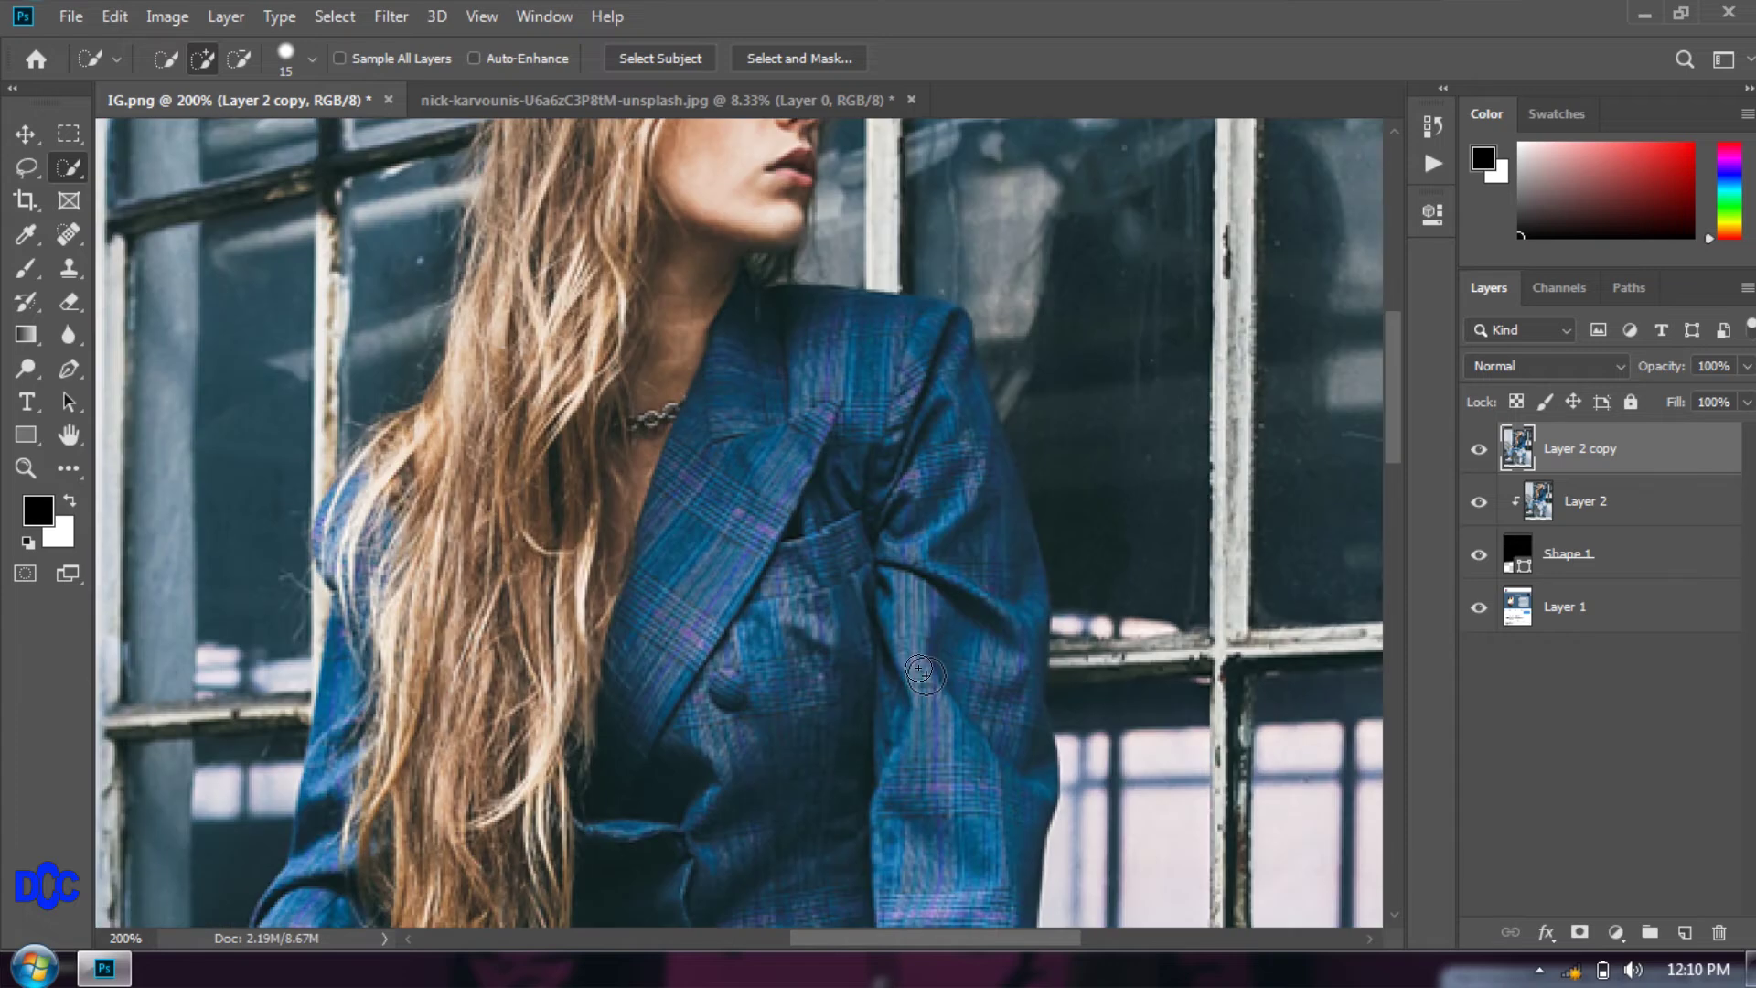
scroll(924, 681, "down", 10)
scroll(811, 494, "up", 10)
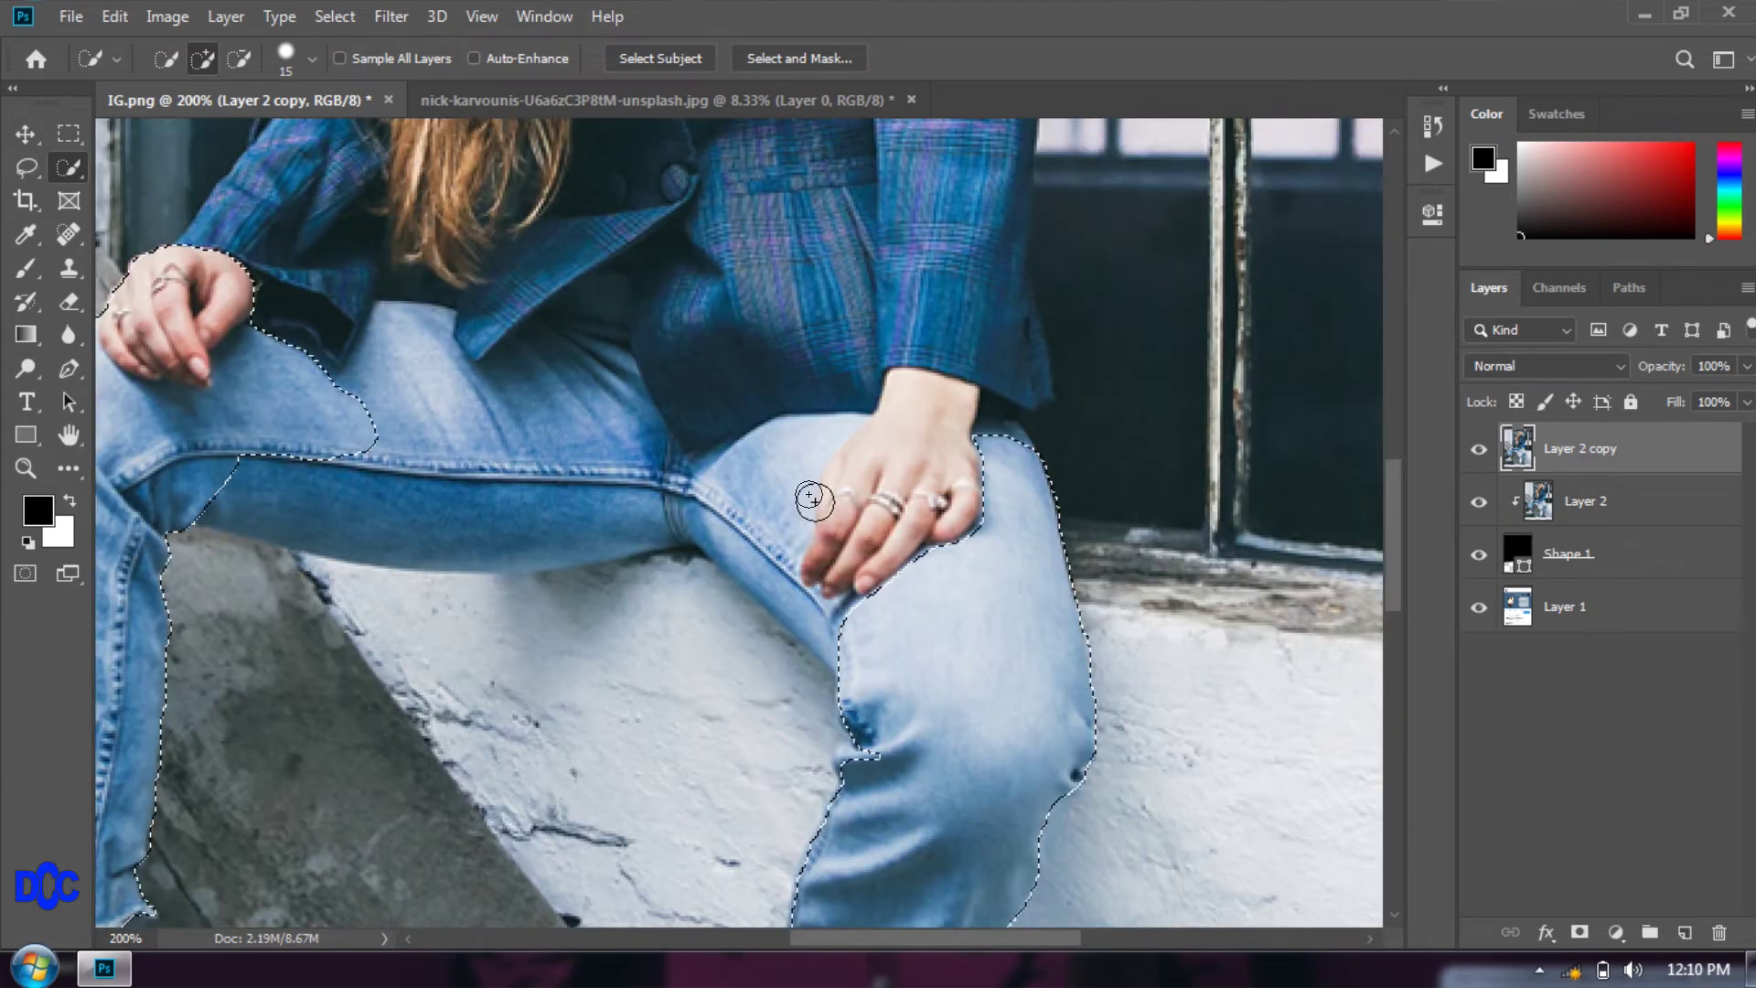
scroll(811, 498, "down", 10)
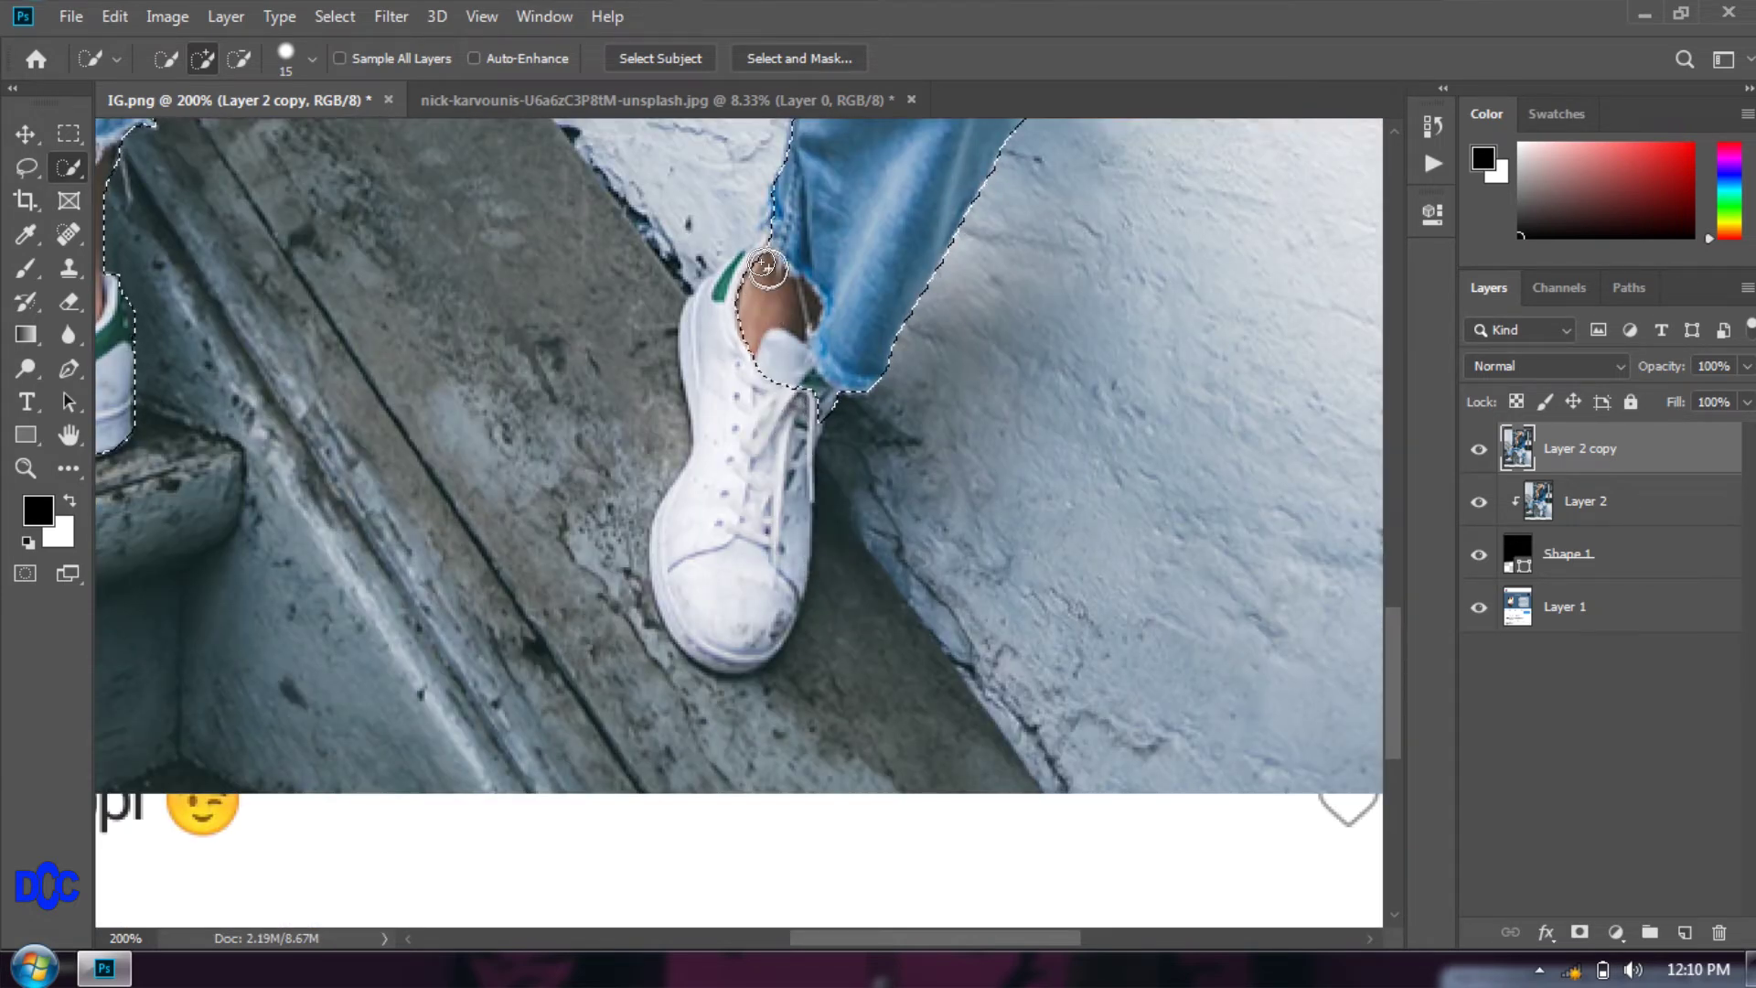
mouse_move(767, 316)
left_mouse_down()
mouse_move(739, 332)
mouse_move(743, 393)
left_mouse_up()
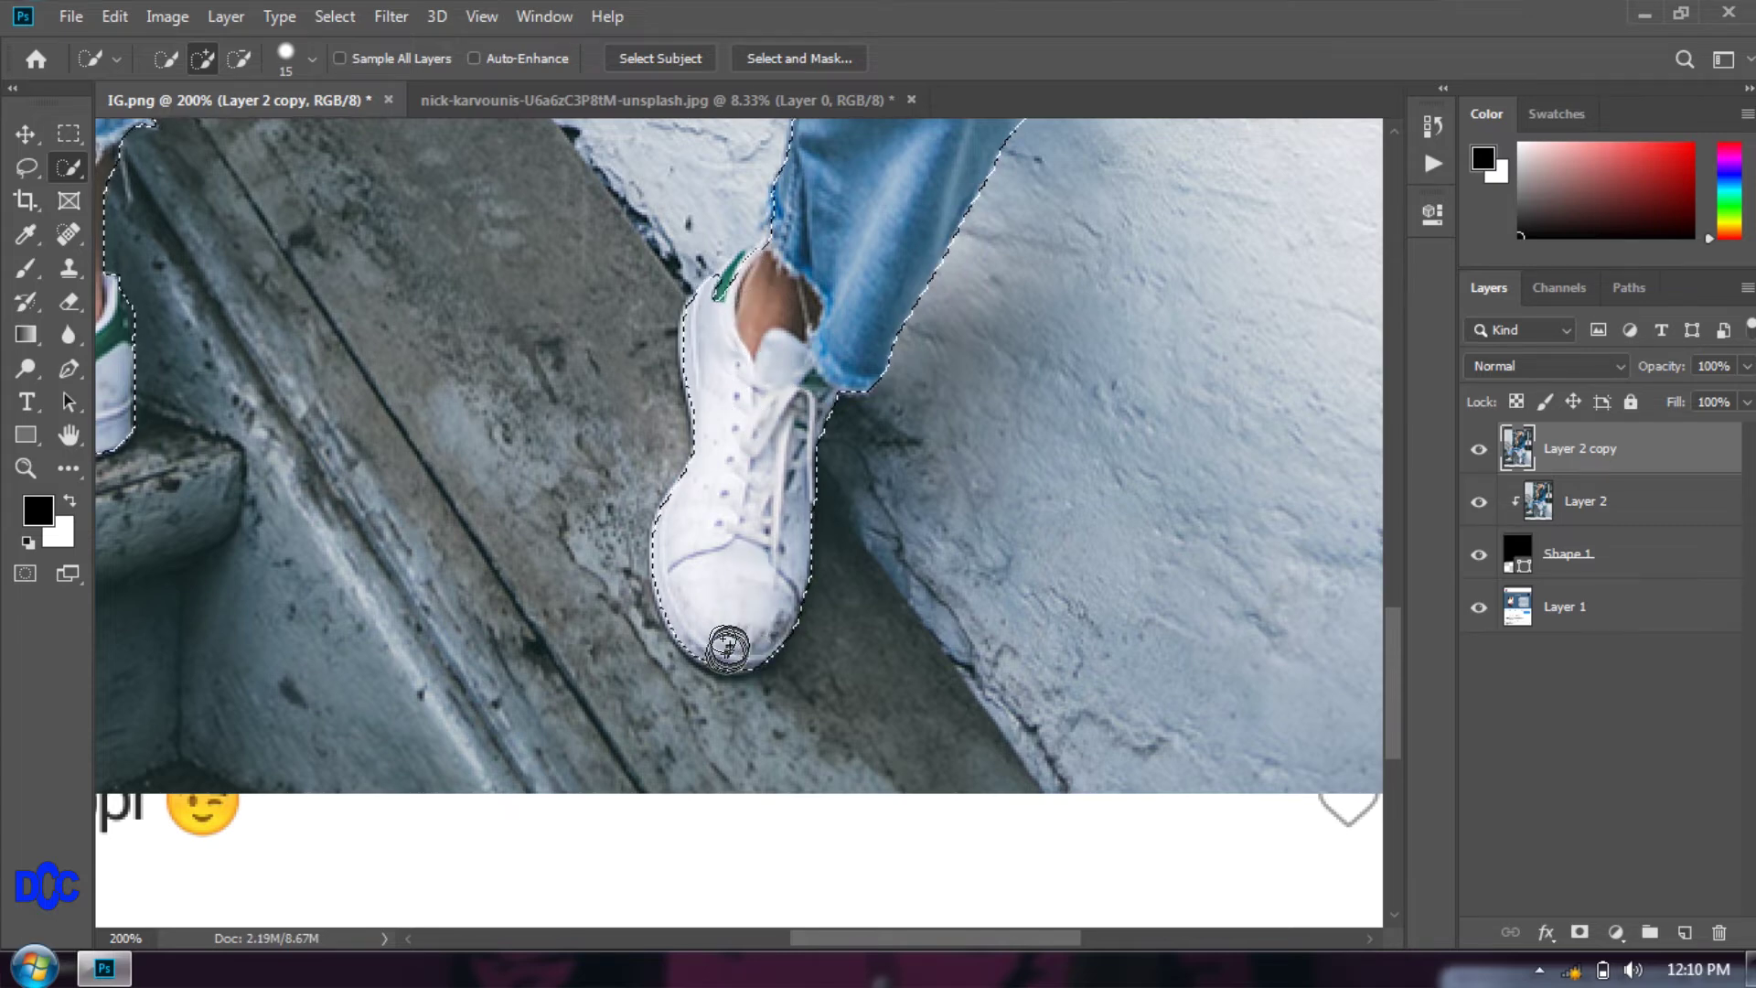
Examine the selection outline around both jeans legs and white shoes for missed or excess areas.
scroll(759, 502, "up", 8)
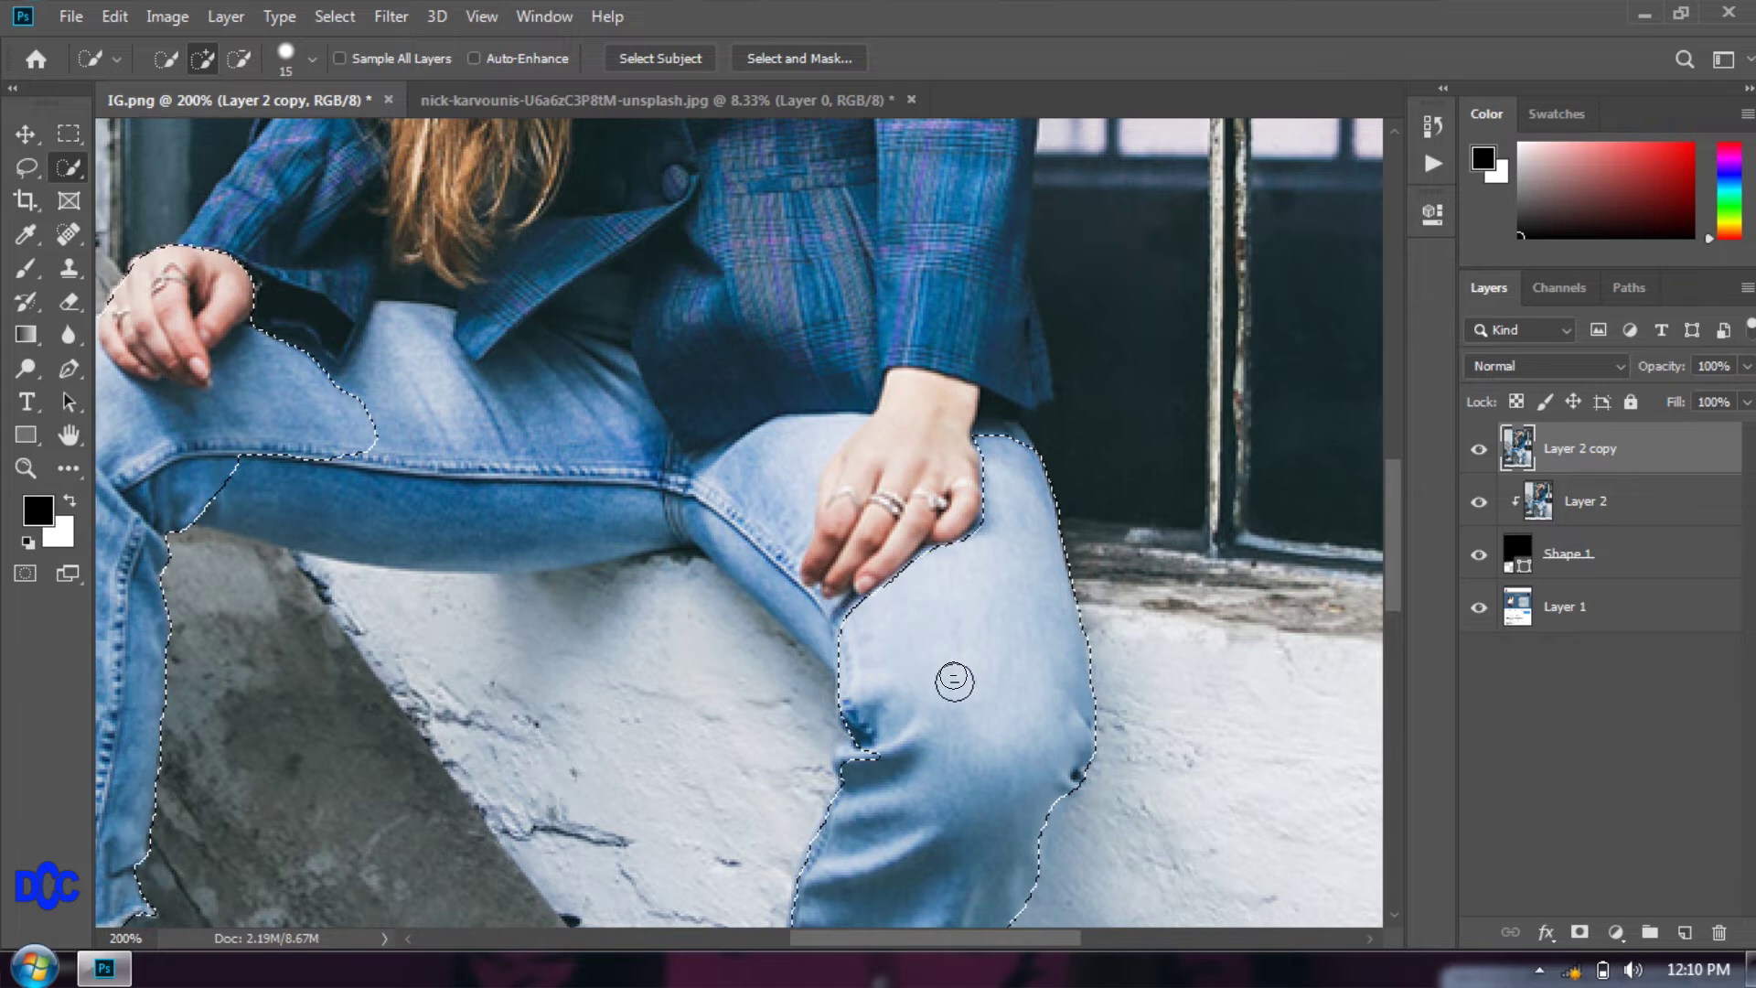
key("alt")
scroll(976, 674, "down", 1)
left_click_drag(1391, 491, 1391, 577)
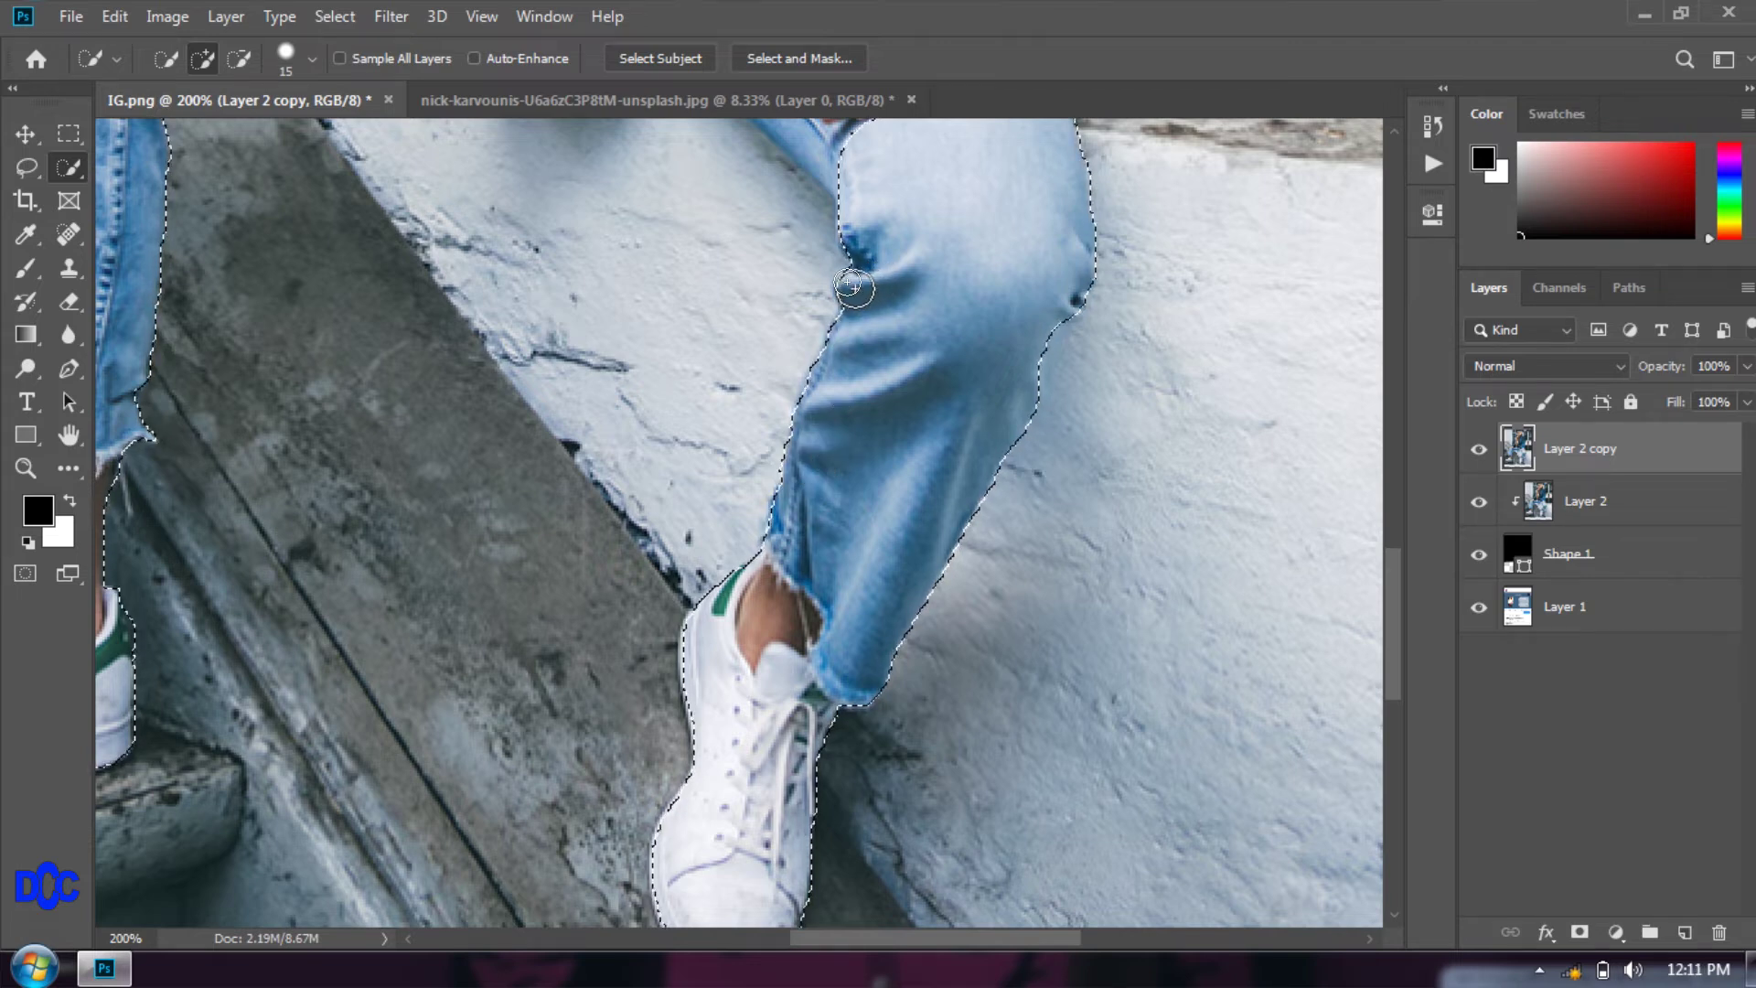
key("alt")
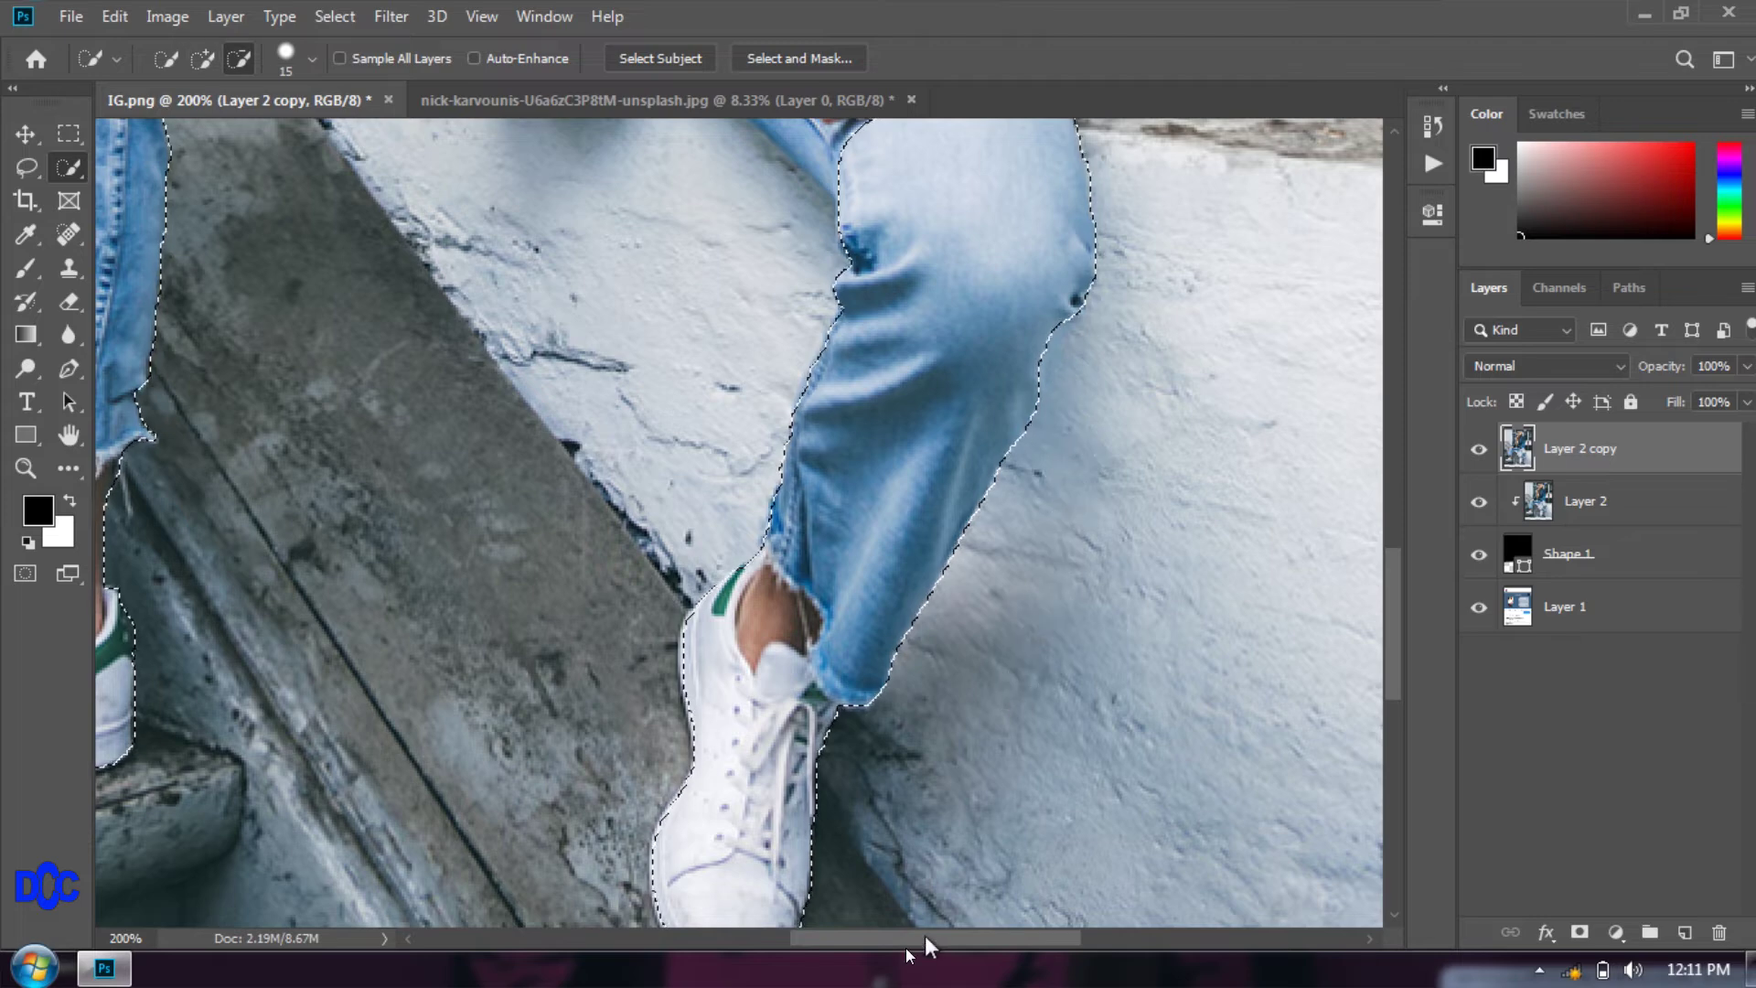
scroll(894, 843, "down", 1)
scroll(890, 796, "down", 3)
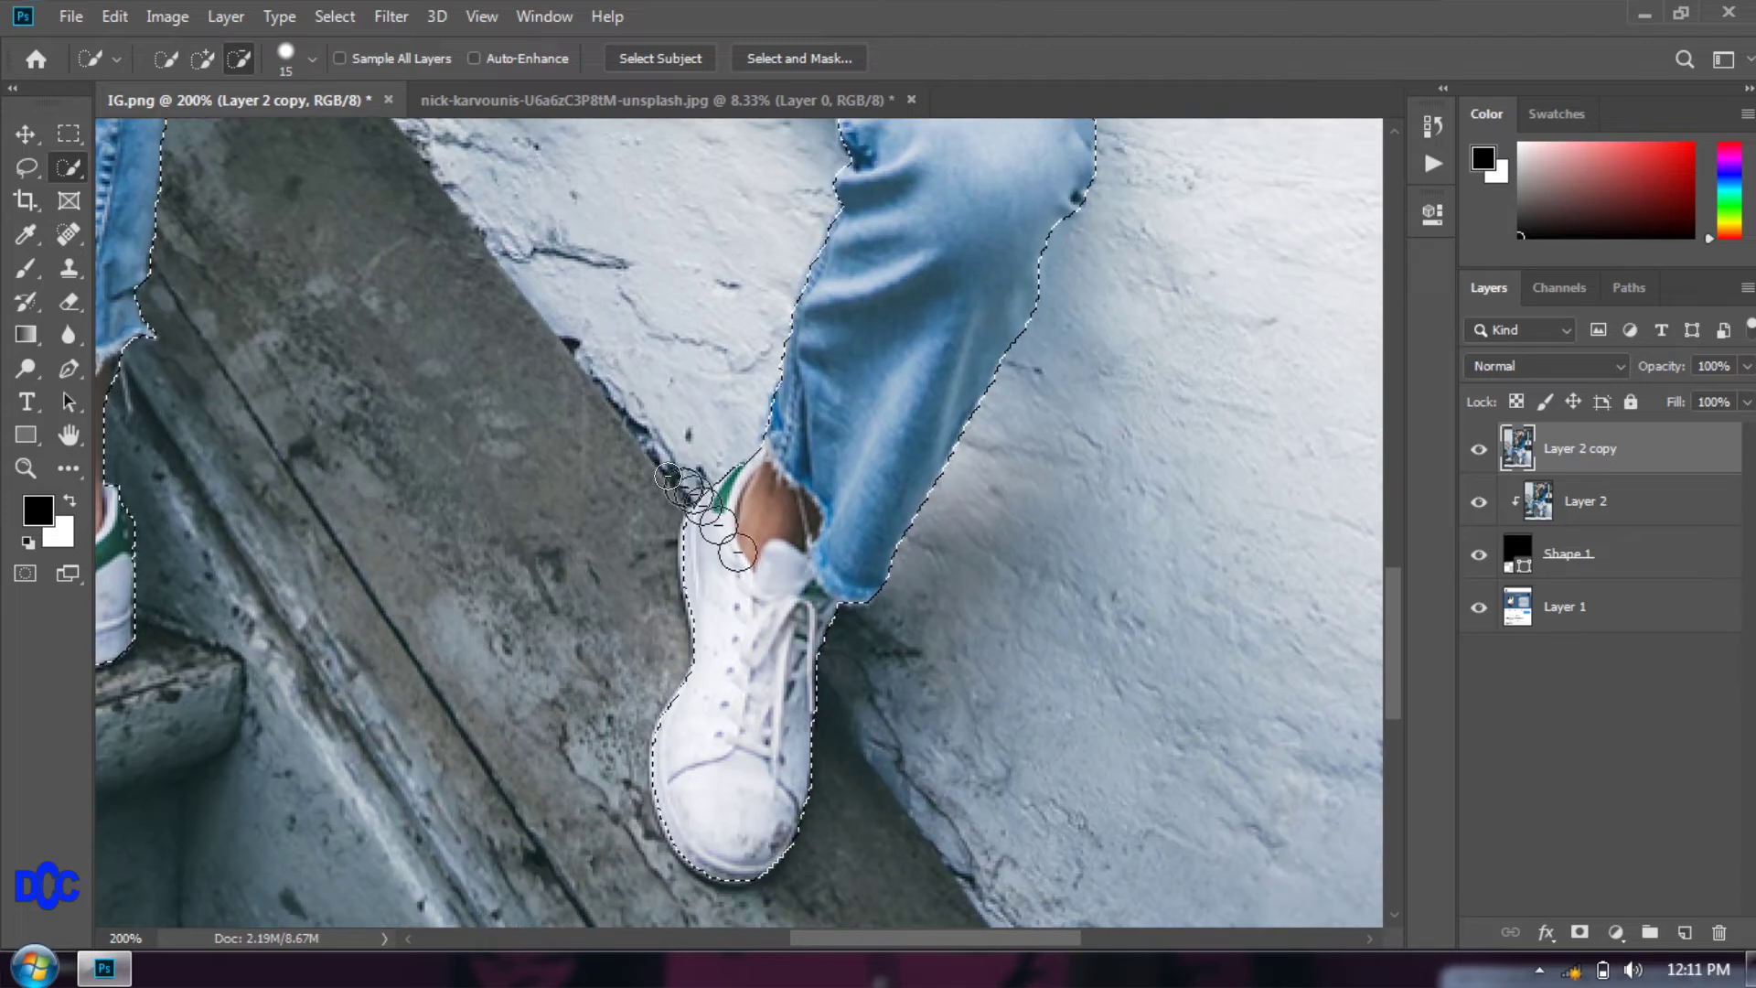
key("alt")
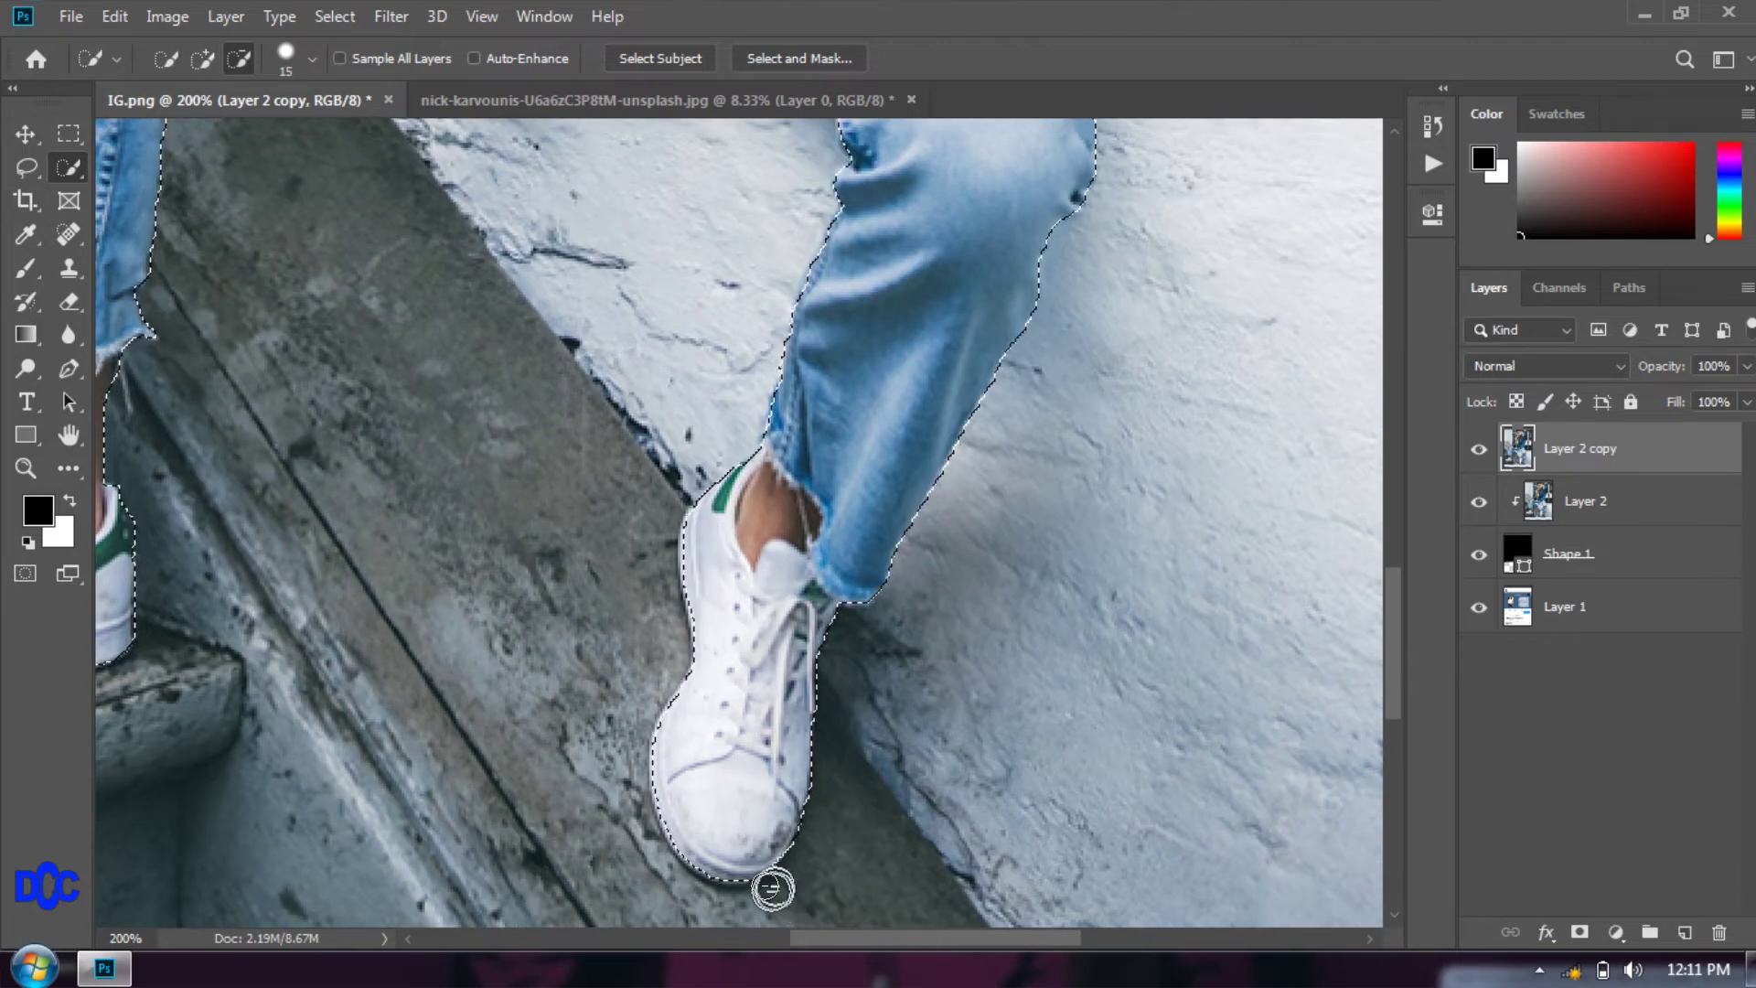
scroll(931, 634, "up", 10)
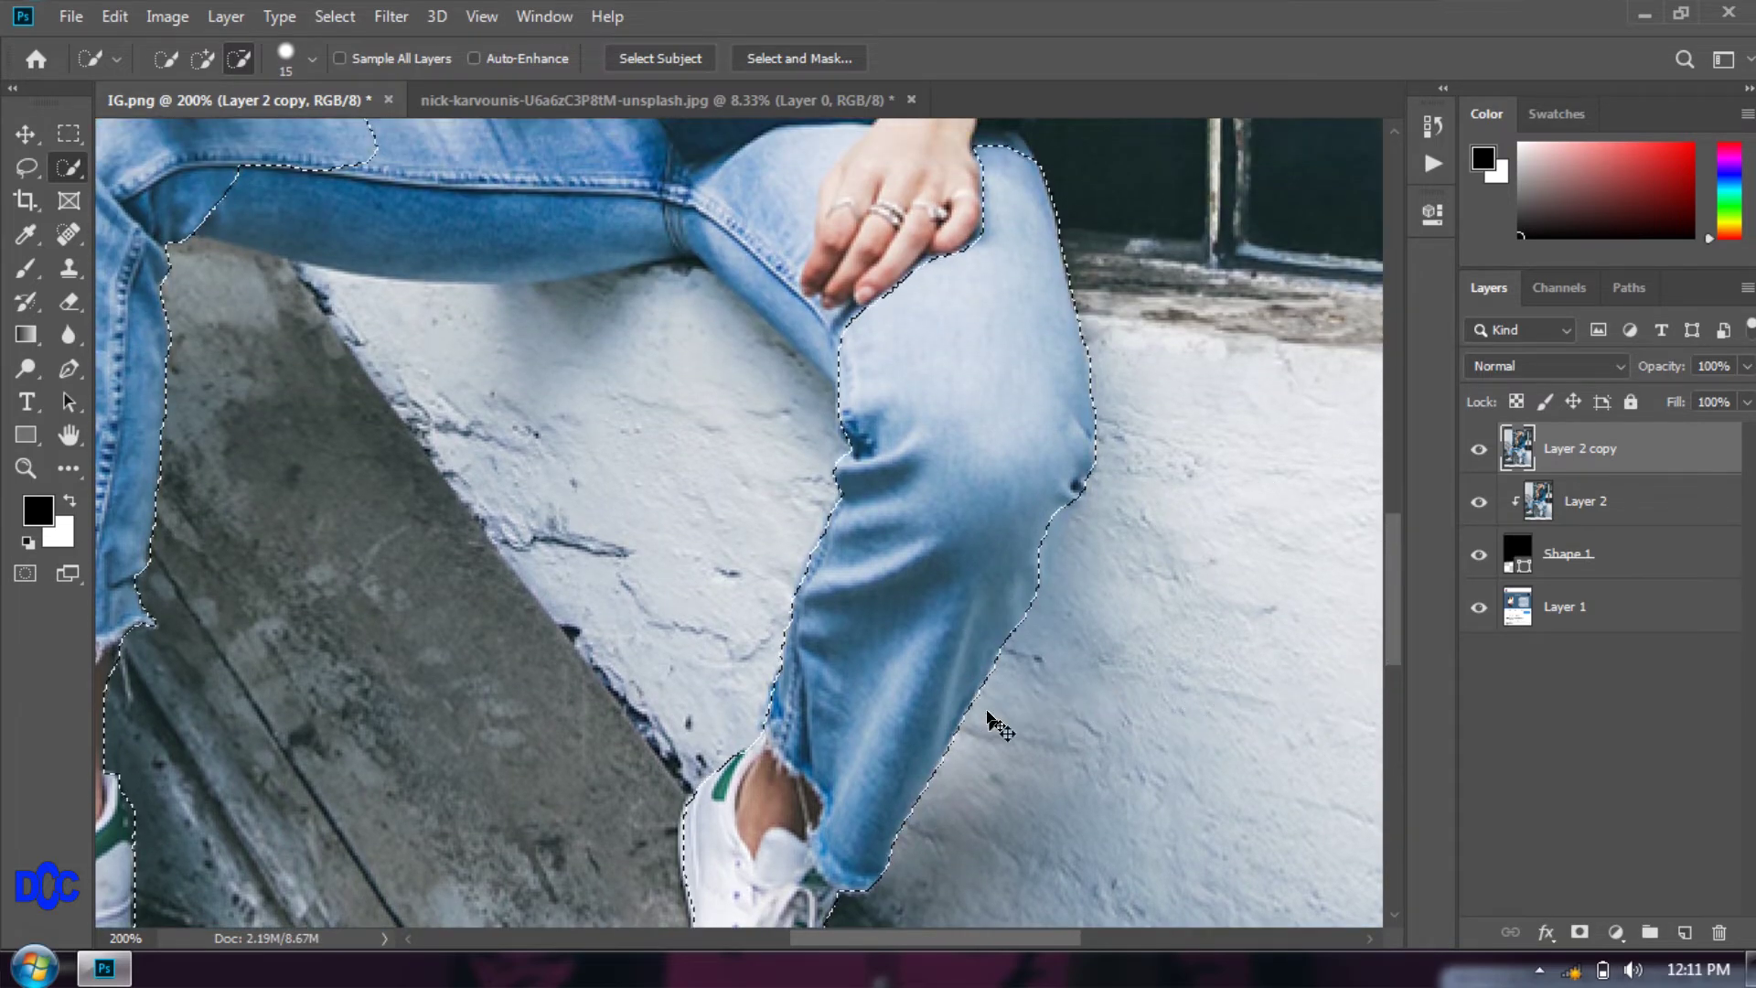
scroll(988, 713, "down", 2)
scroll(988, 713, "down", 1)
scroll(988, 712, "up", 1)
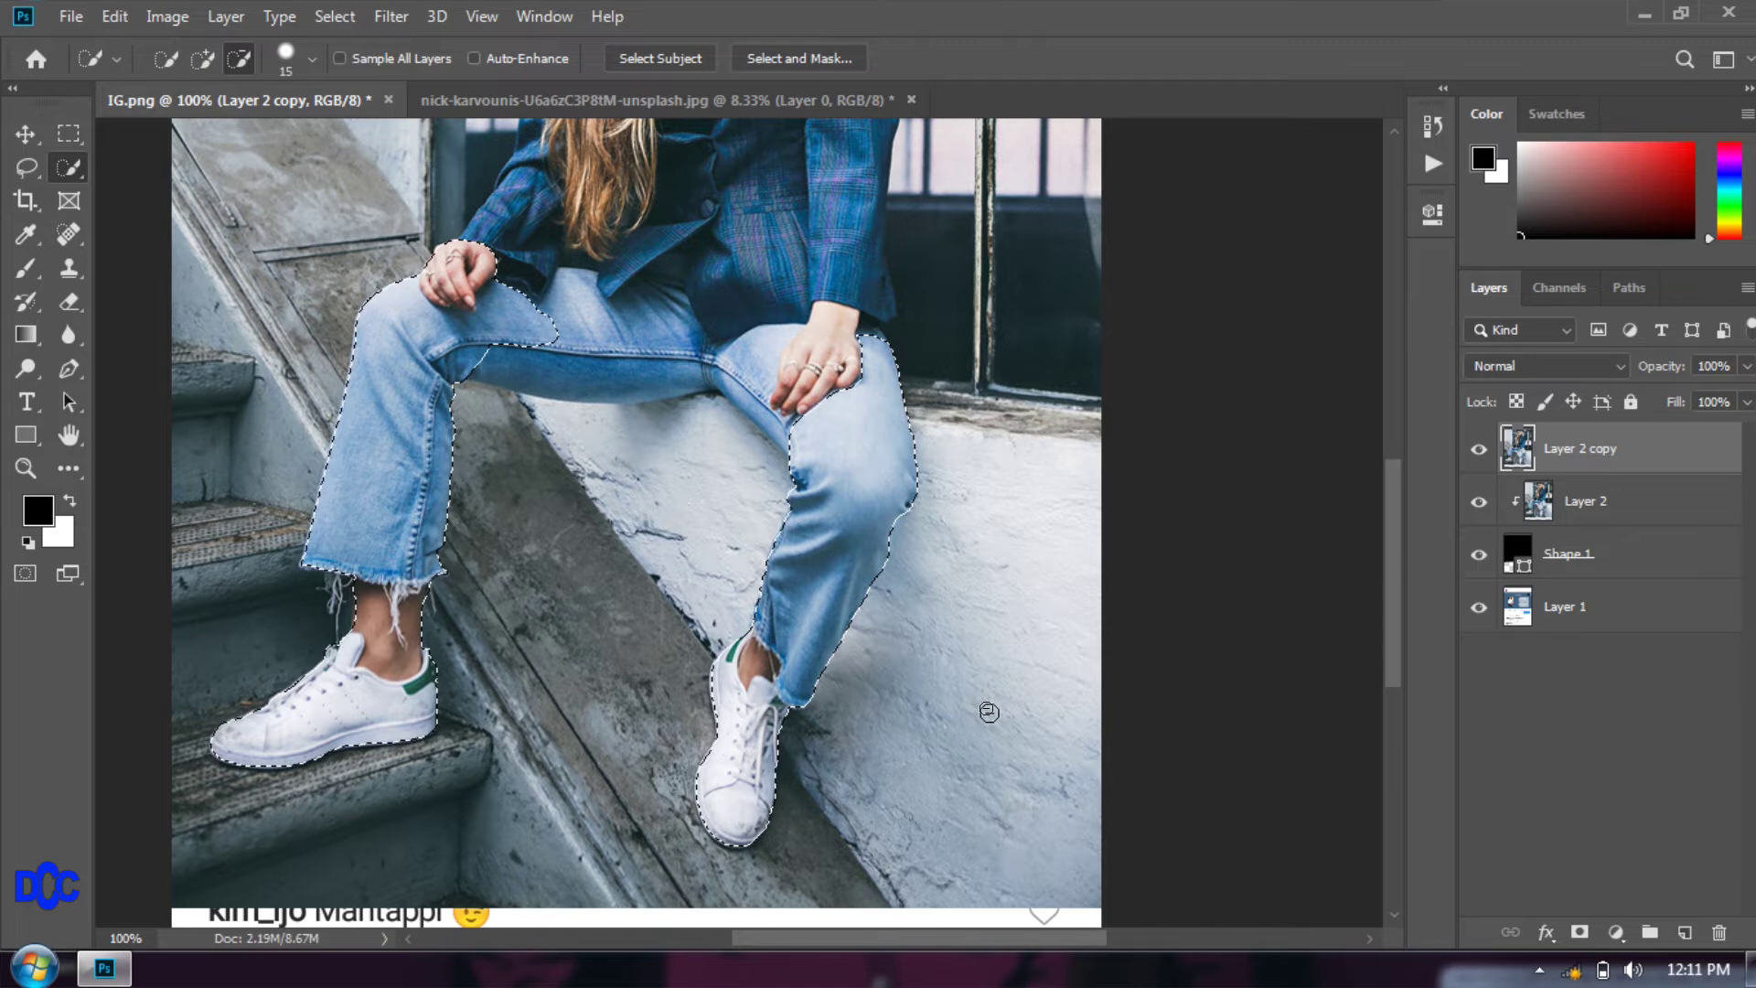
left_click_drag(1661, 366, 1747, 384)
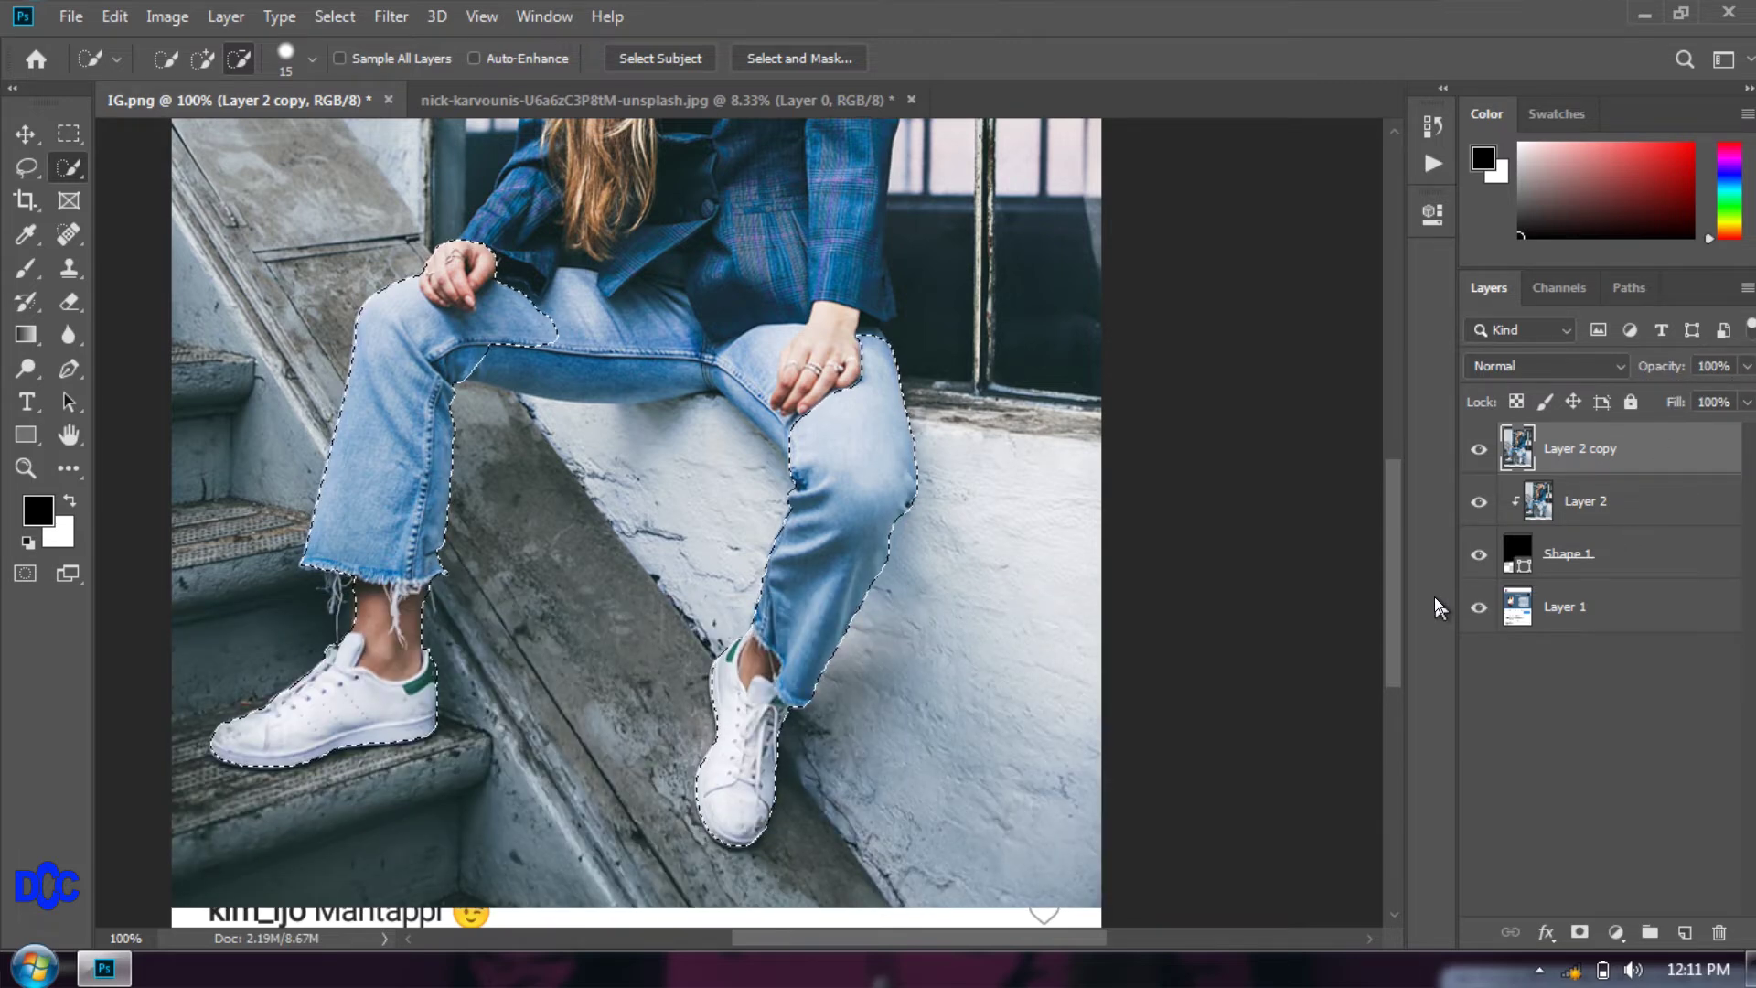
Mask Layer 2 copy to the leg selection and open its layer mask in Select and Mask.
key("ctrl+minus")
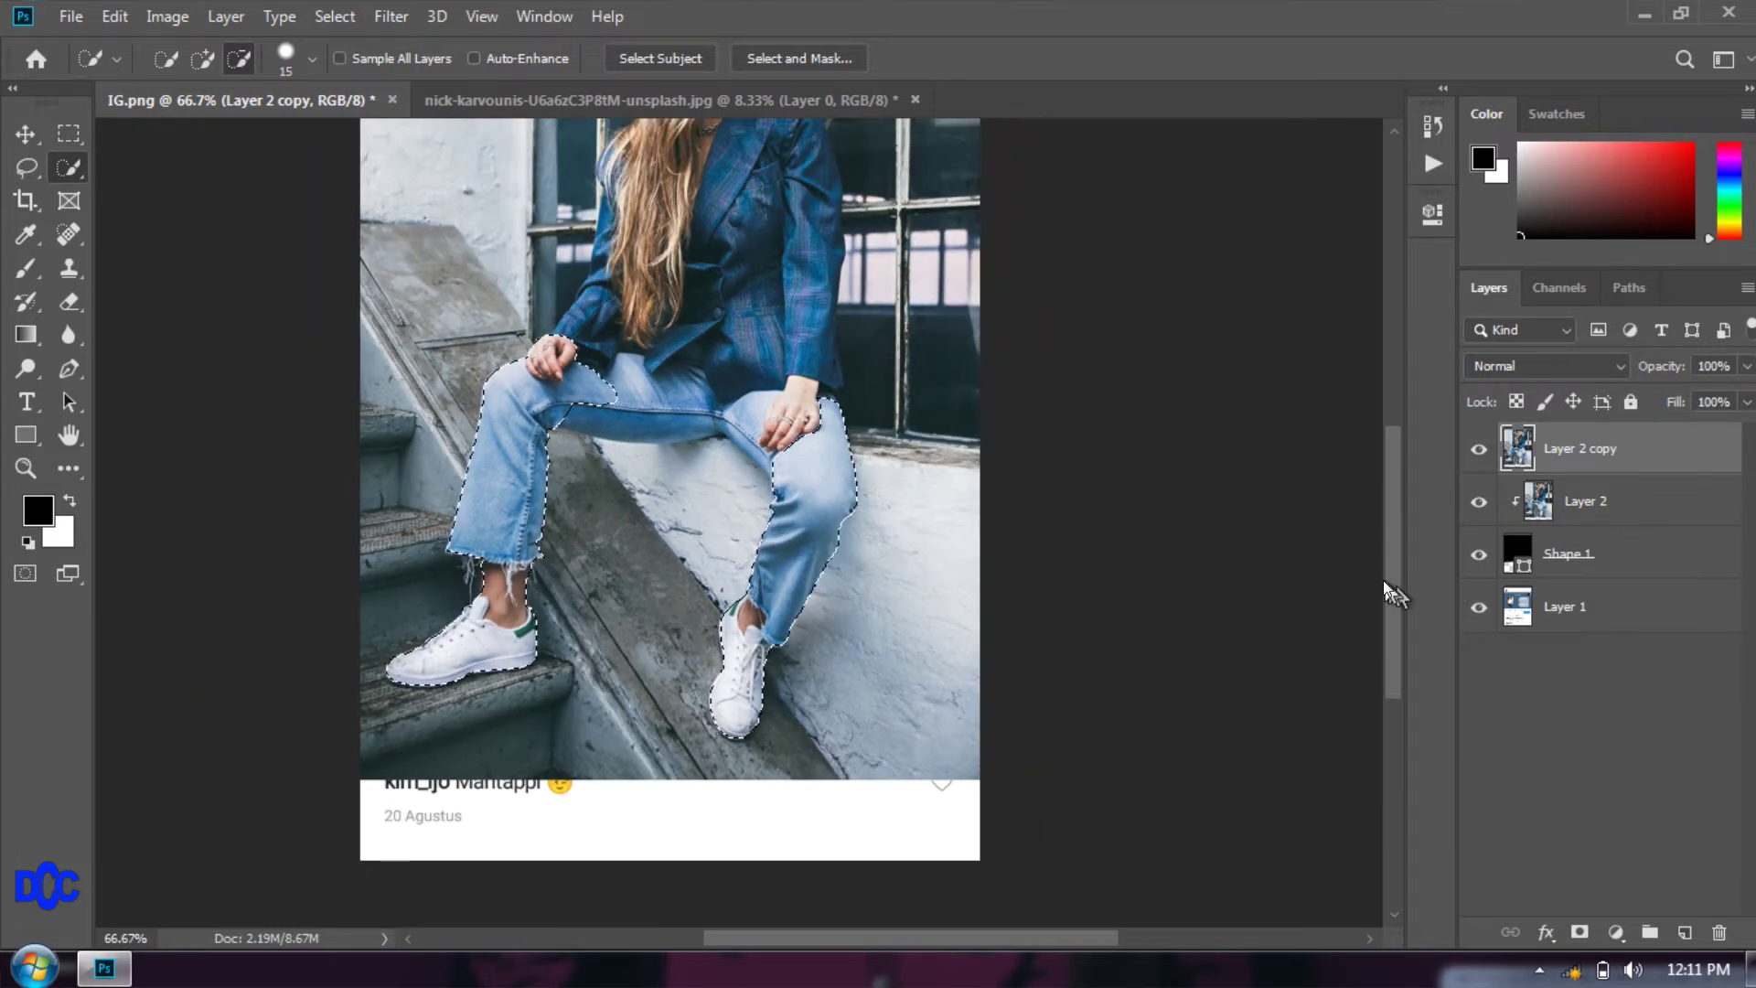
scroll(1390, 593, "up", 2)
key("ctrl+minus")
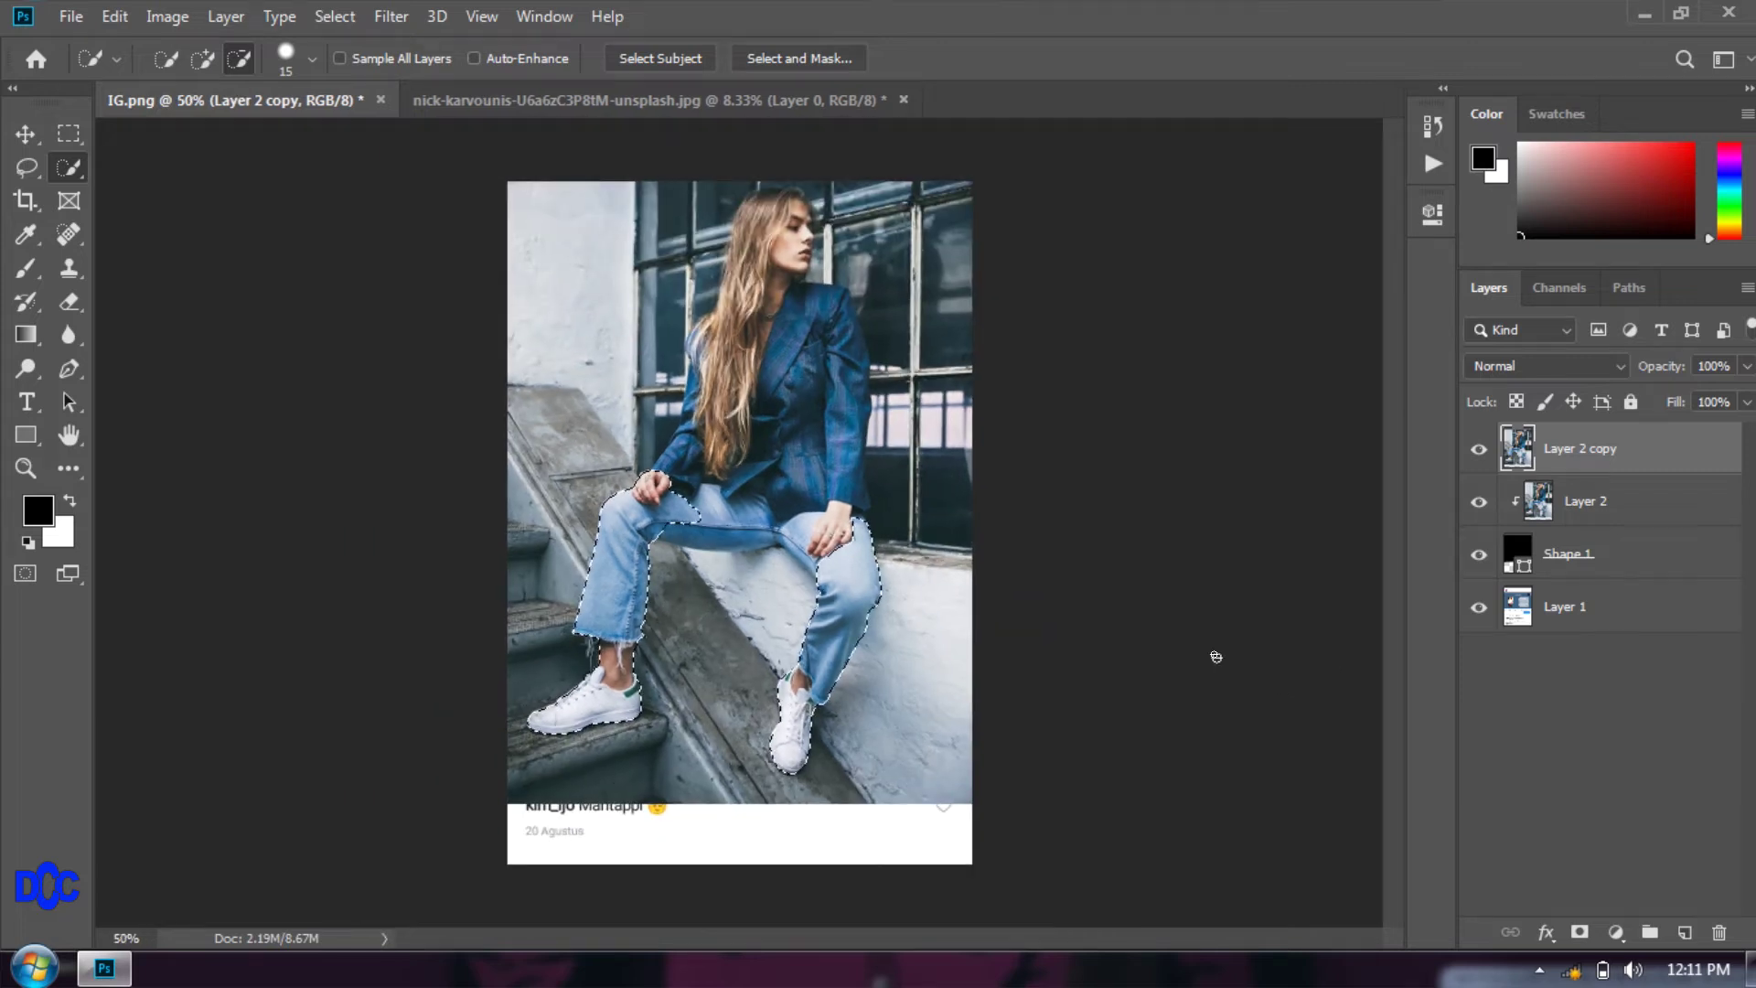
left_click(1580, 932)
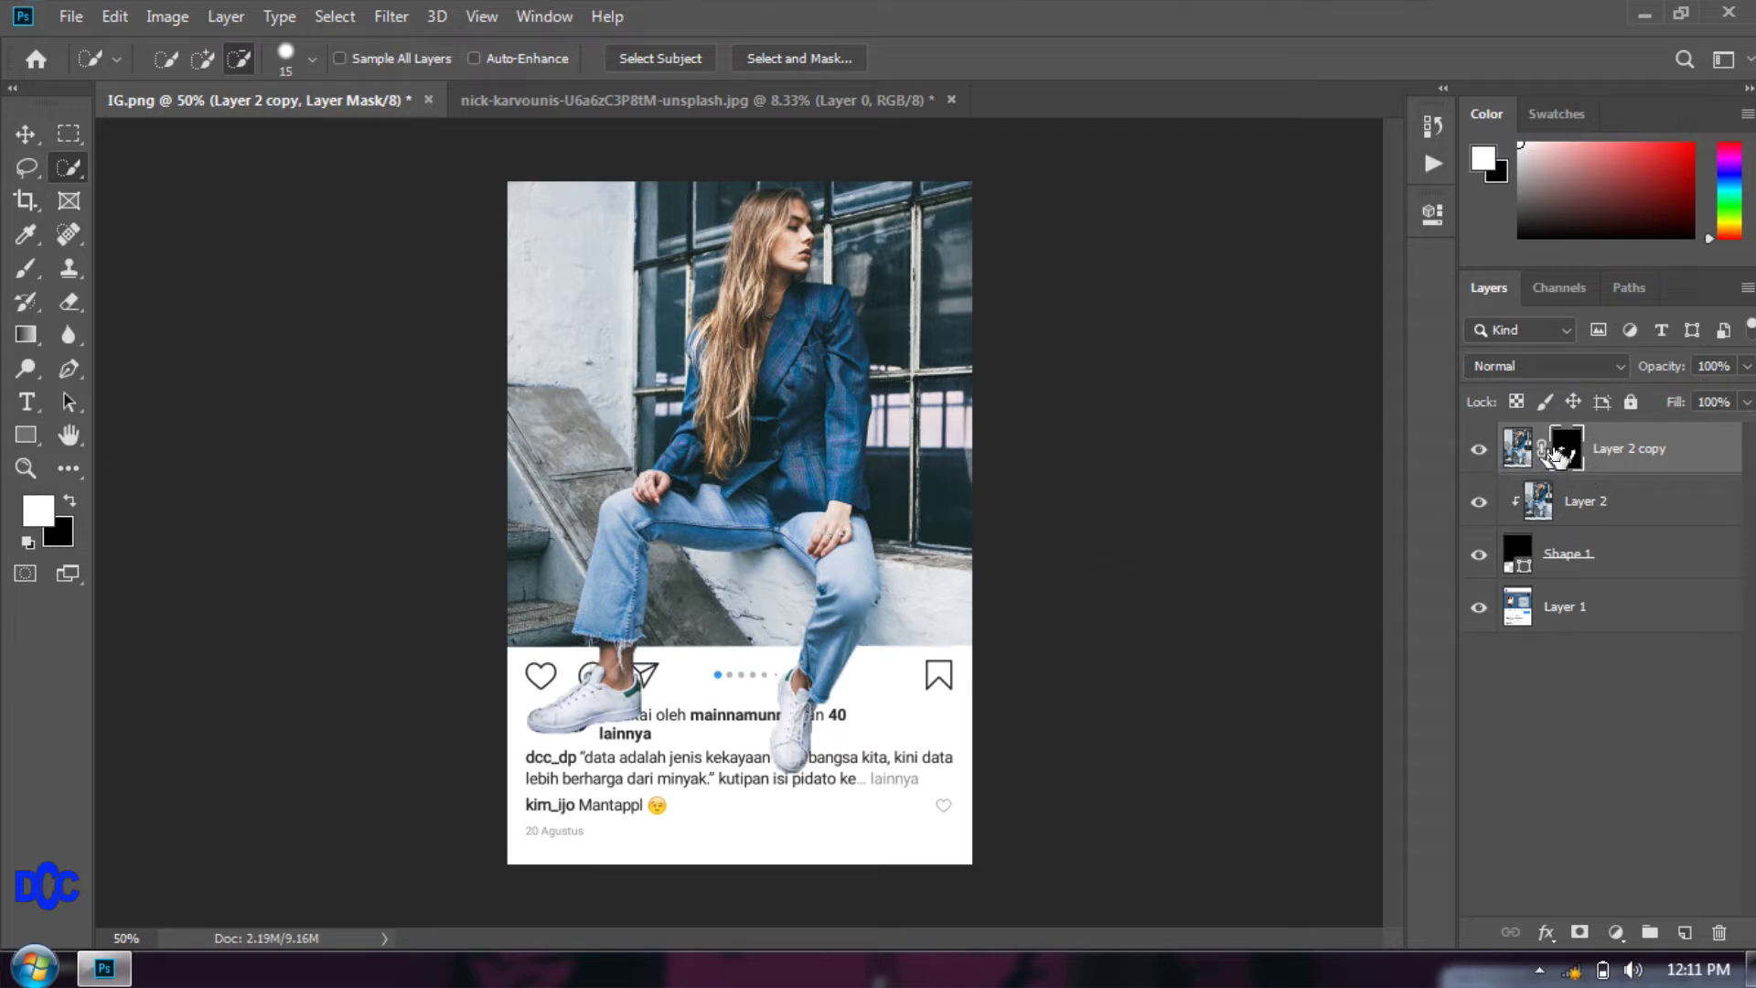
right_click(1566, 450)
left_click(1575, 641)
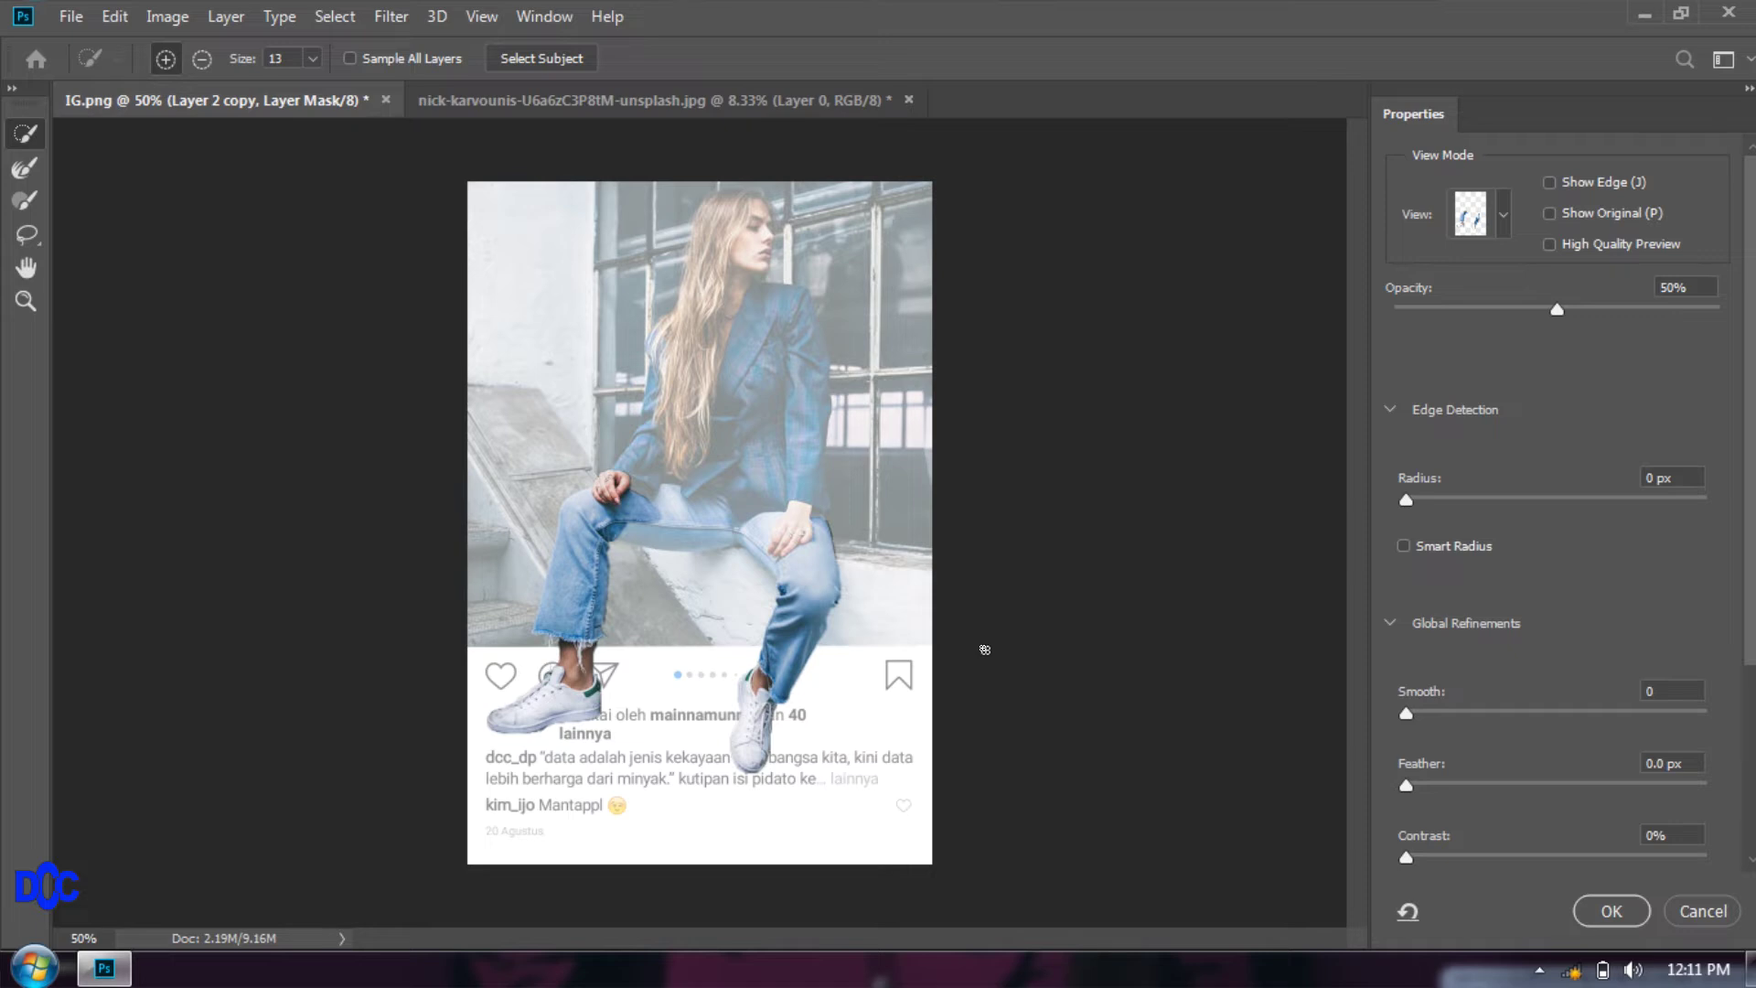
Compare the Onion Skin, Black & White, On White and On Black previews of the mask and set the view to On Layers.
left_click(1503, 215)
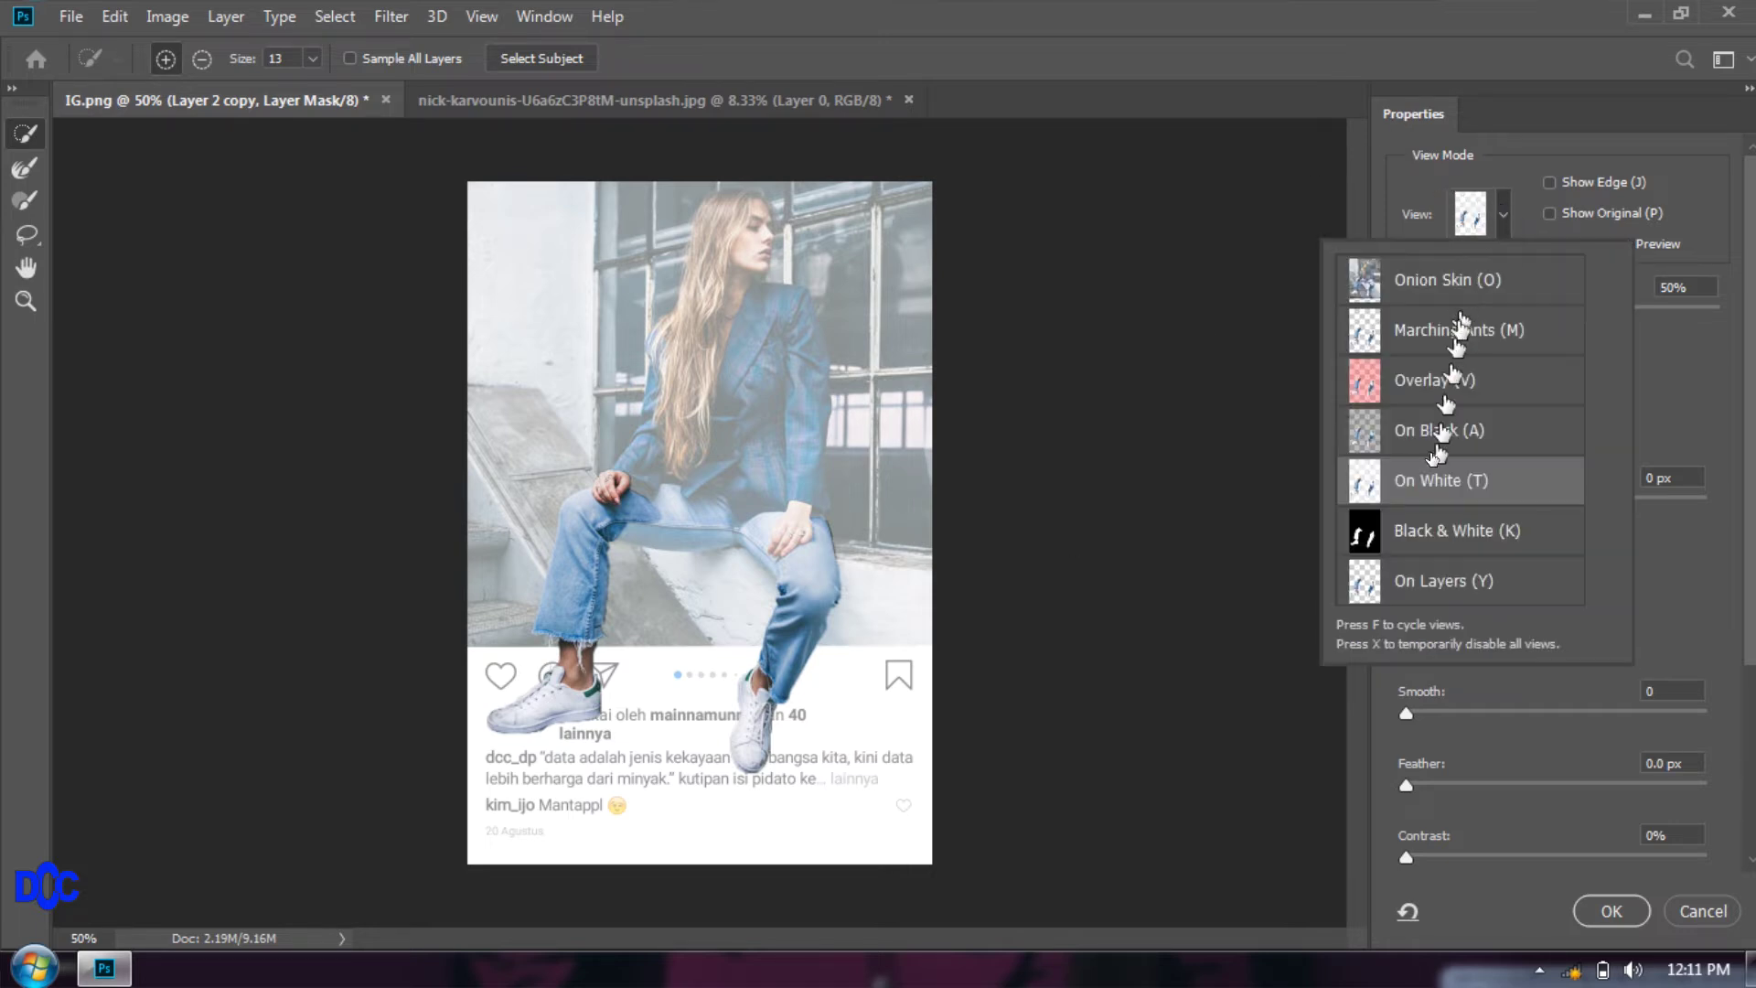
left_click(1431, 283)
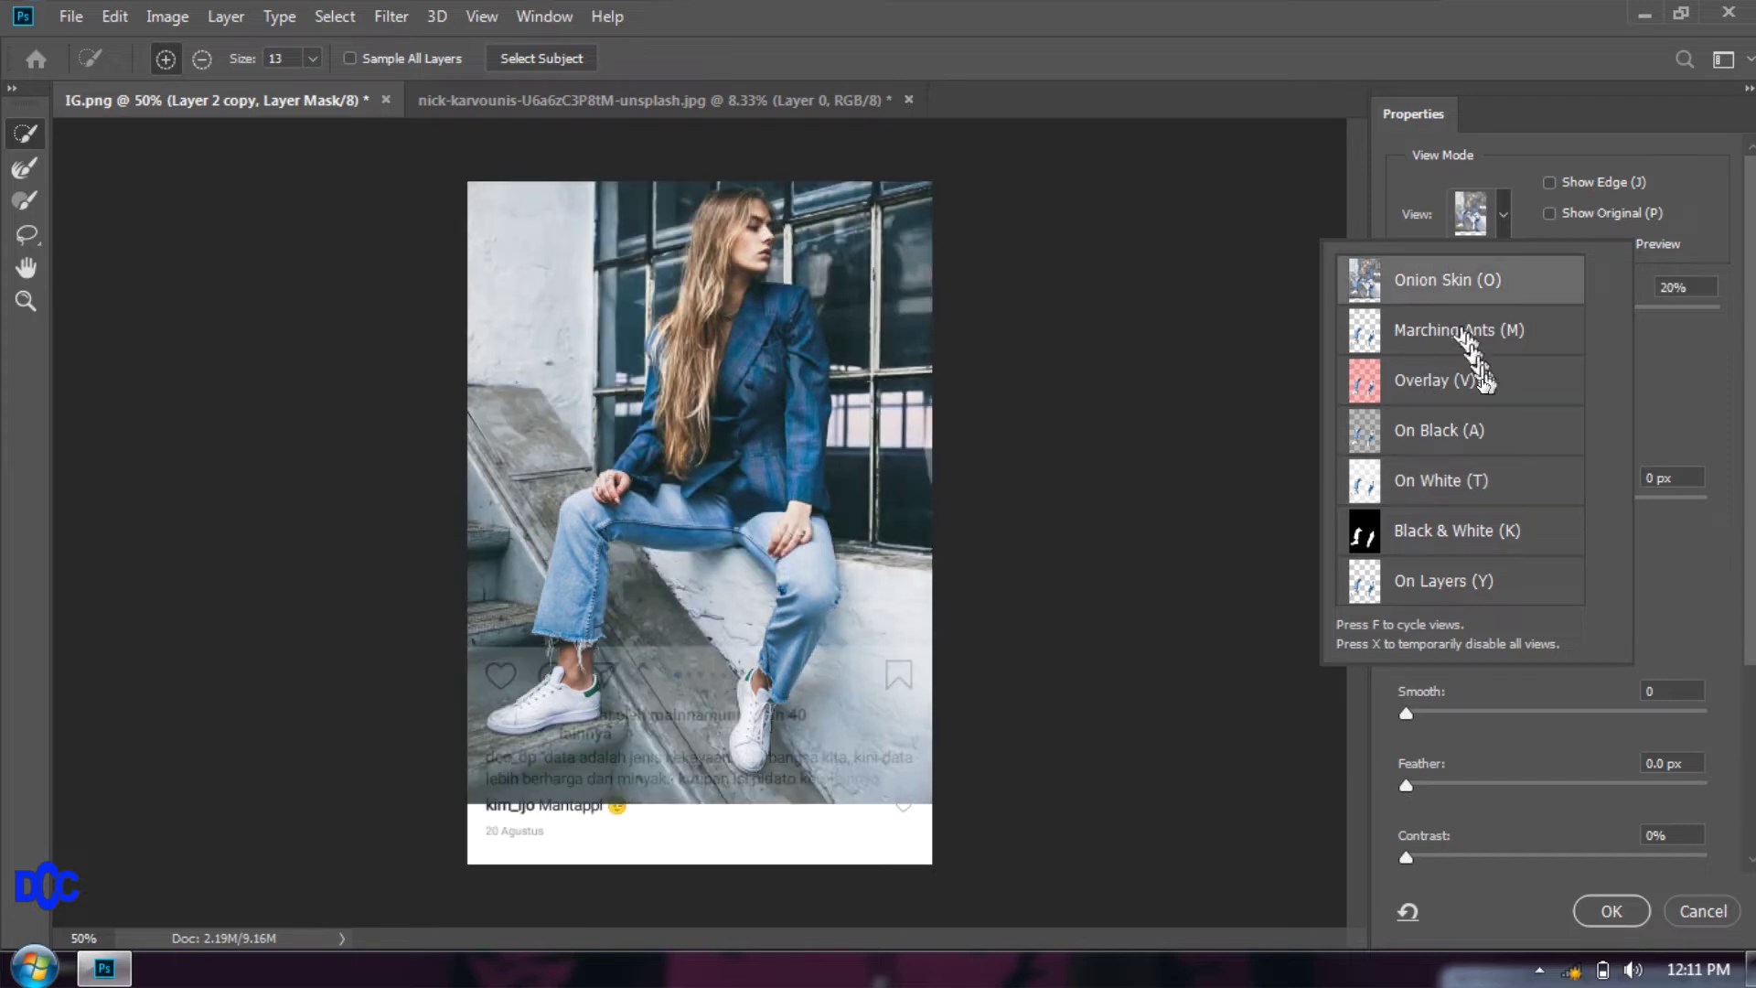
left_click(1462, 538)
left_click(1451, 480)
left_click(1445, 428)
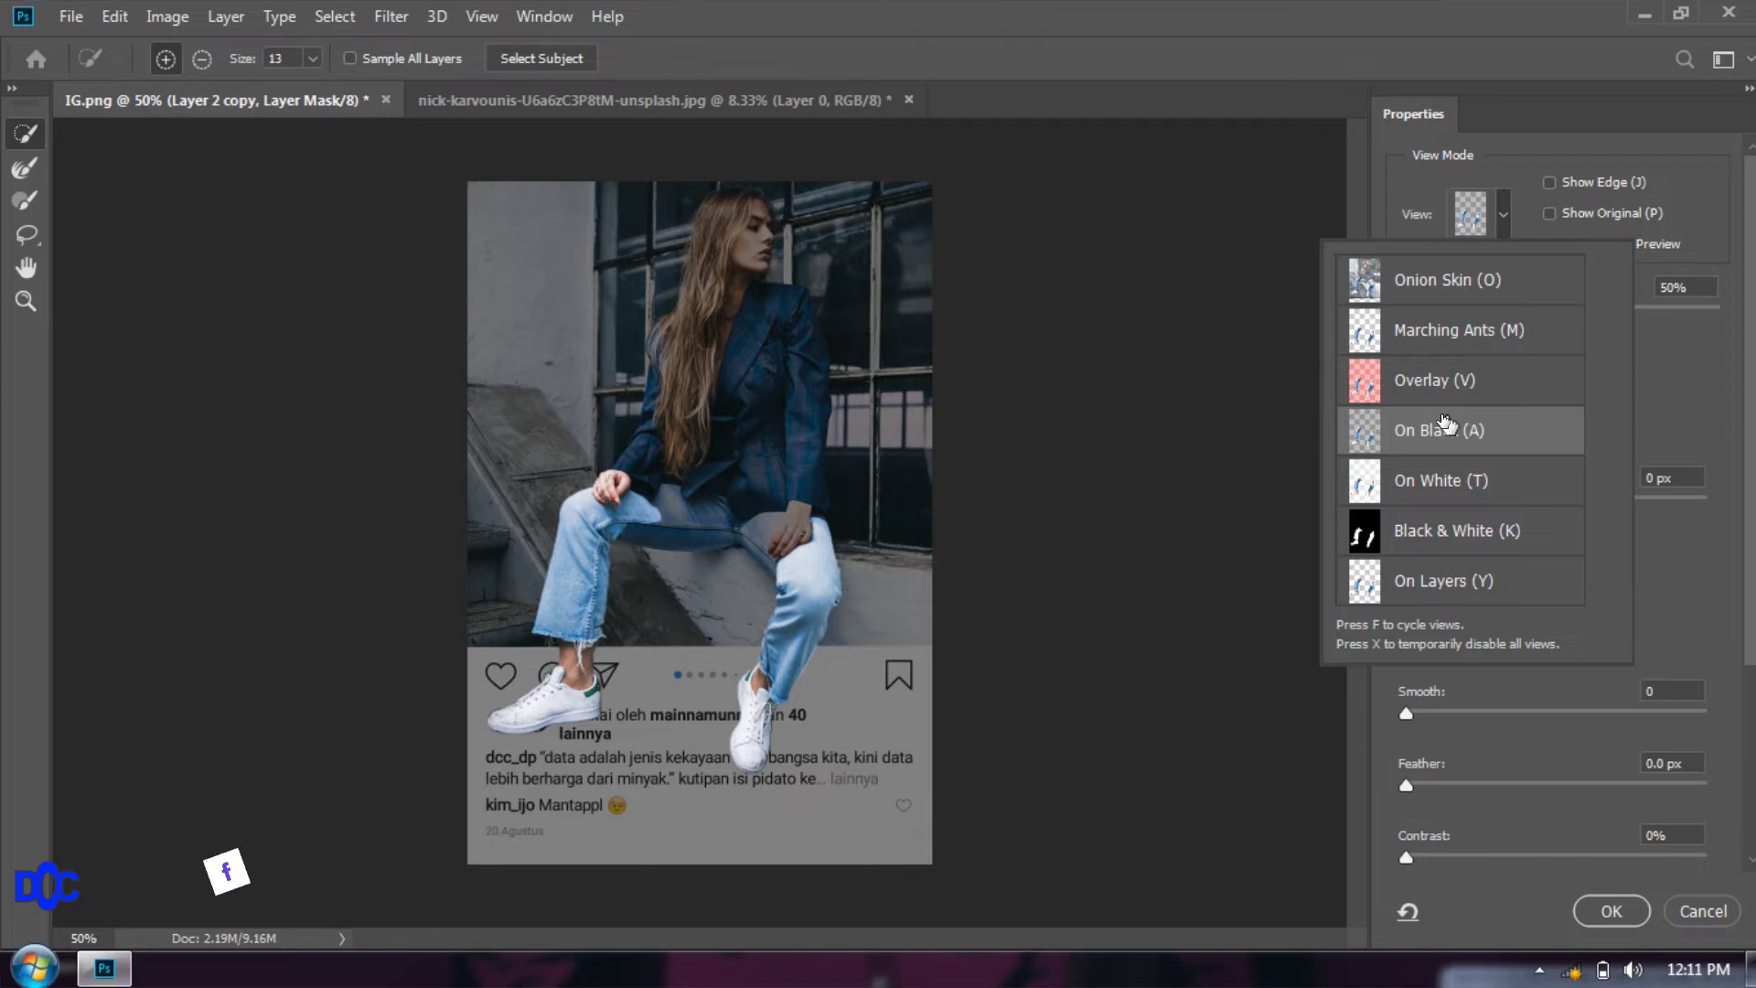
left_click(1448, 473)
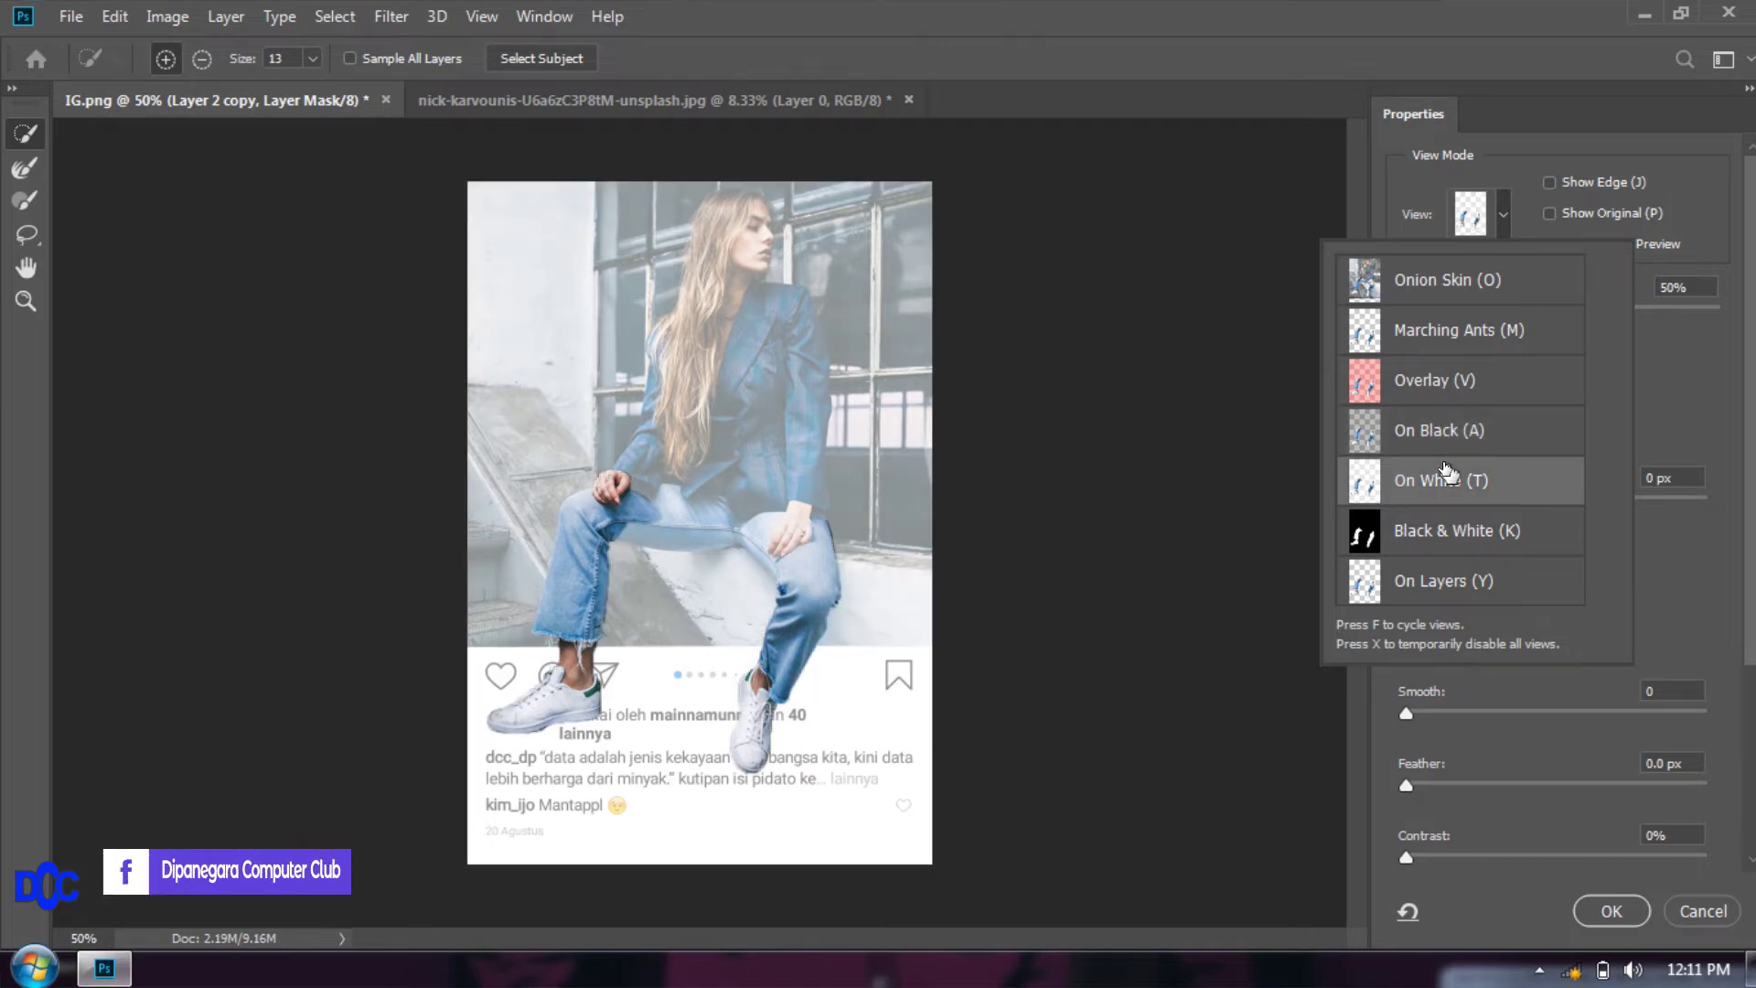
left_click(1436, 584)
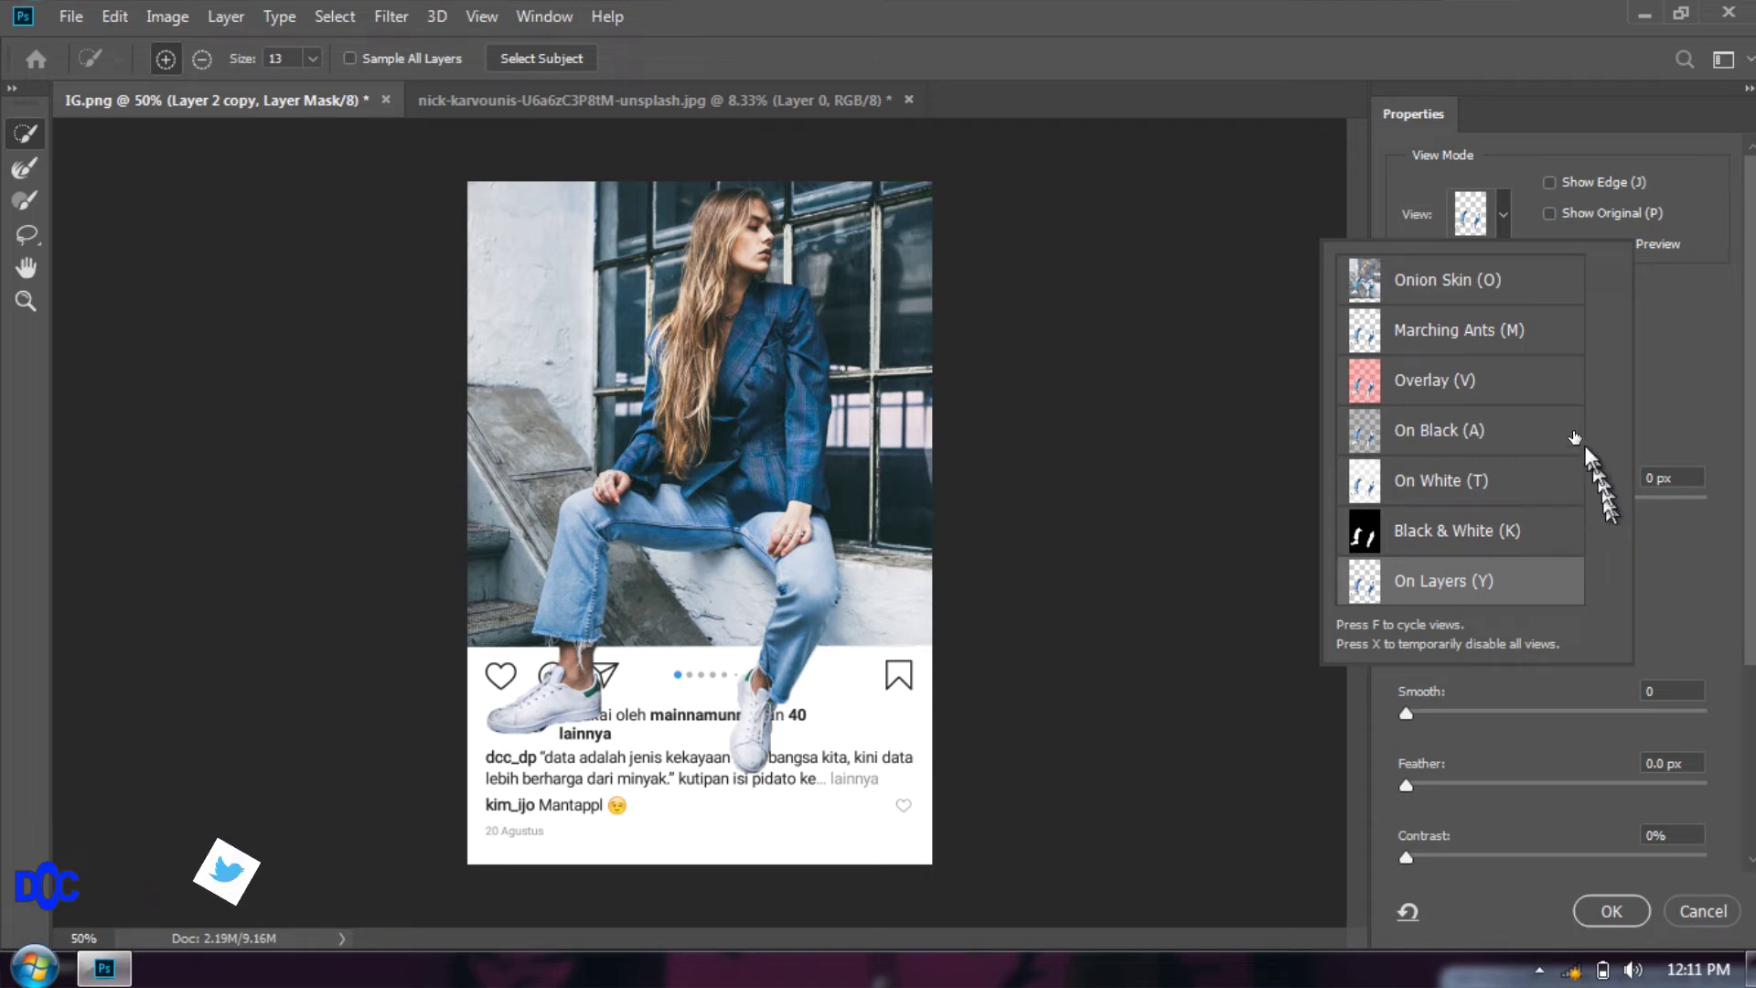
left_click(1488, 279)
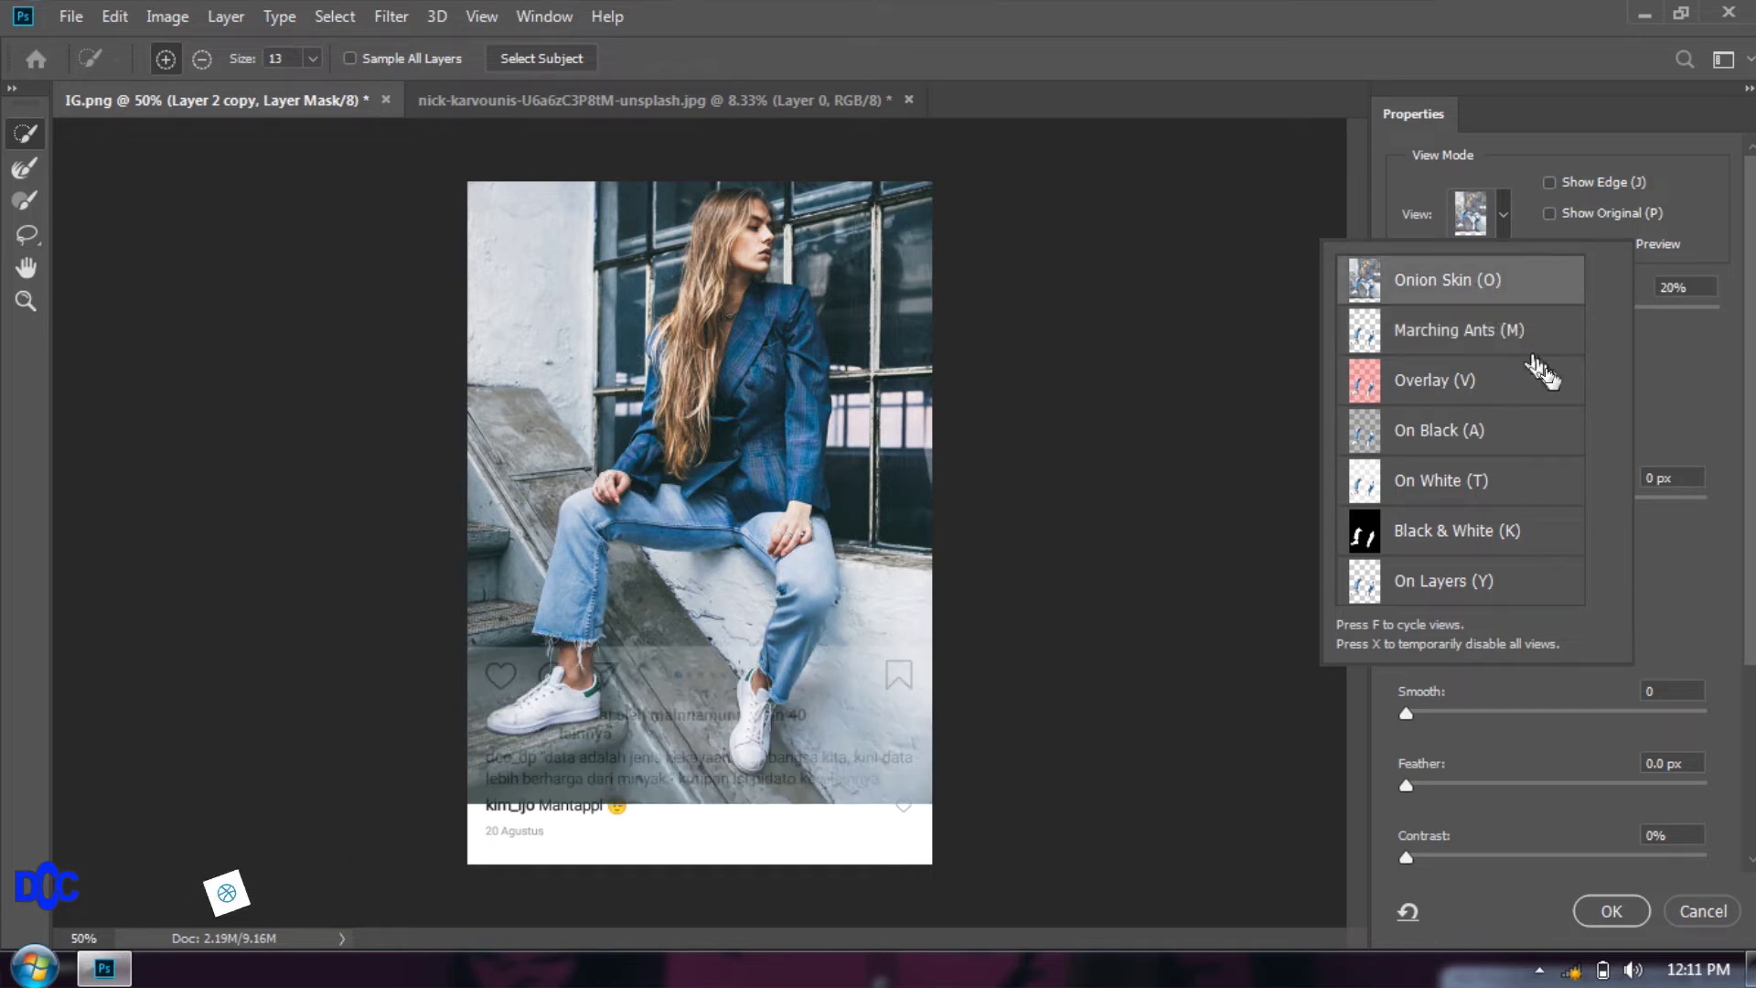
left_click(1477, 581)
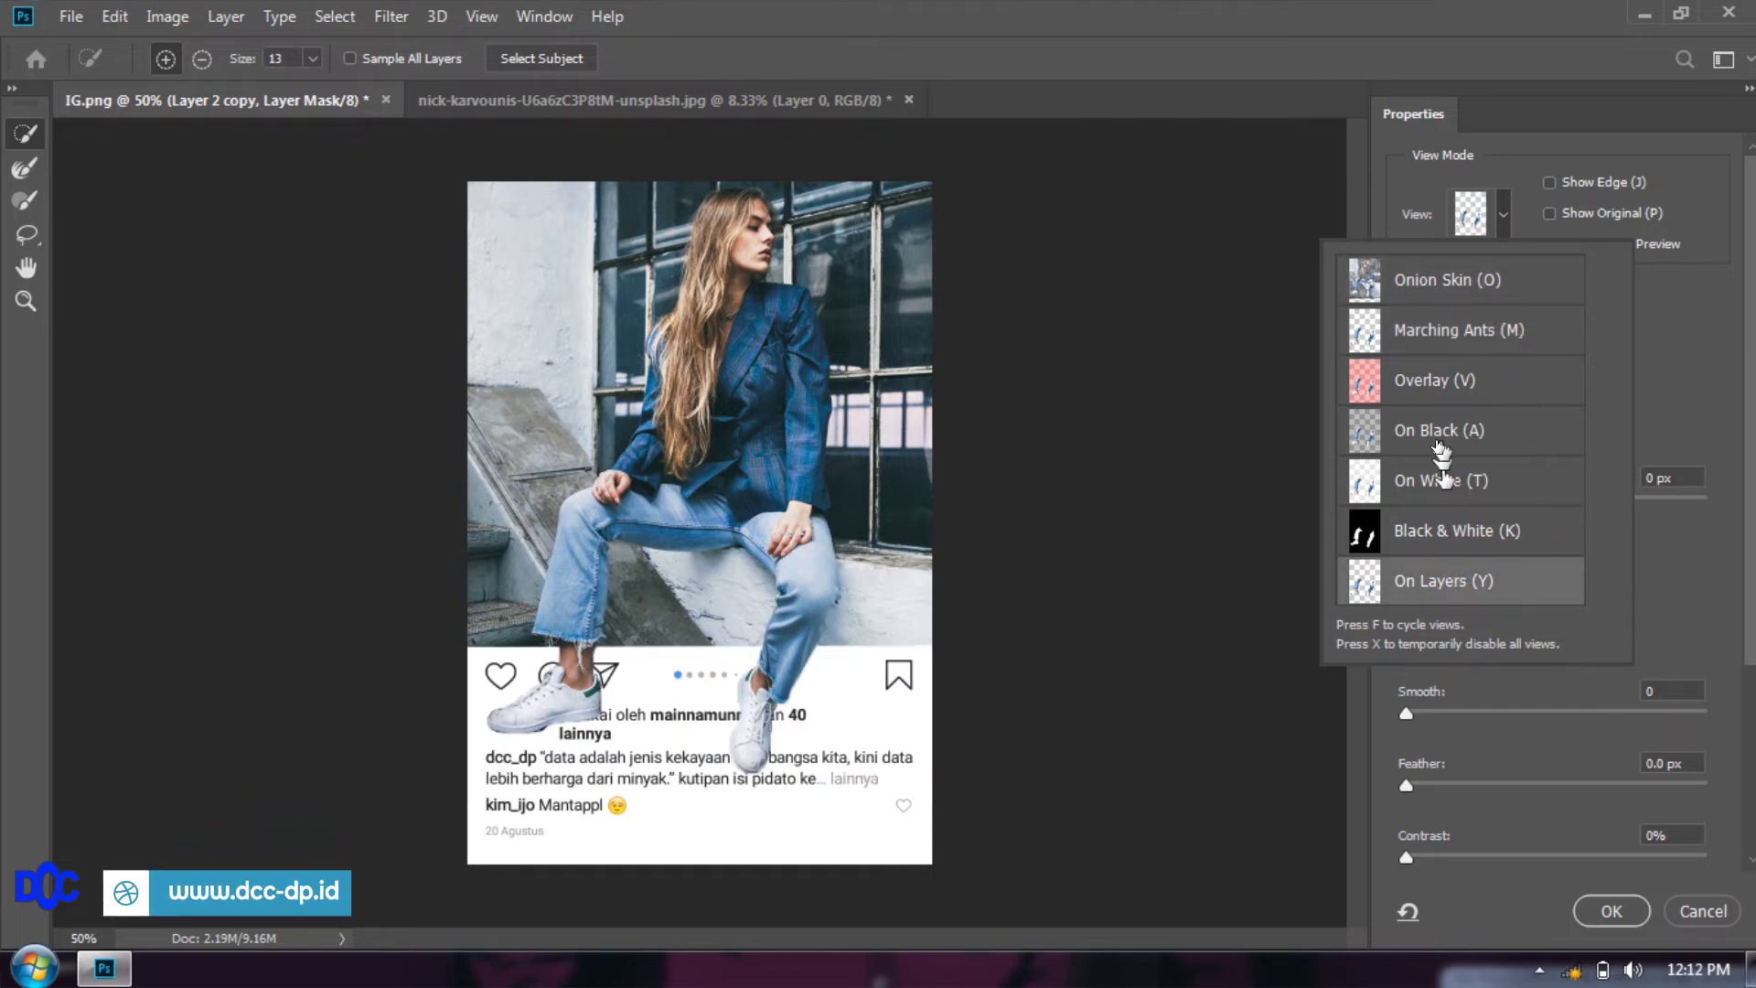
left_click(1670, 384)
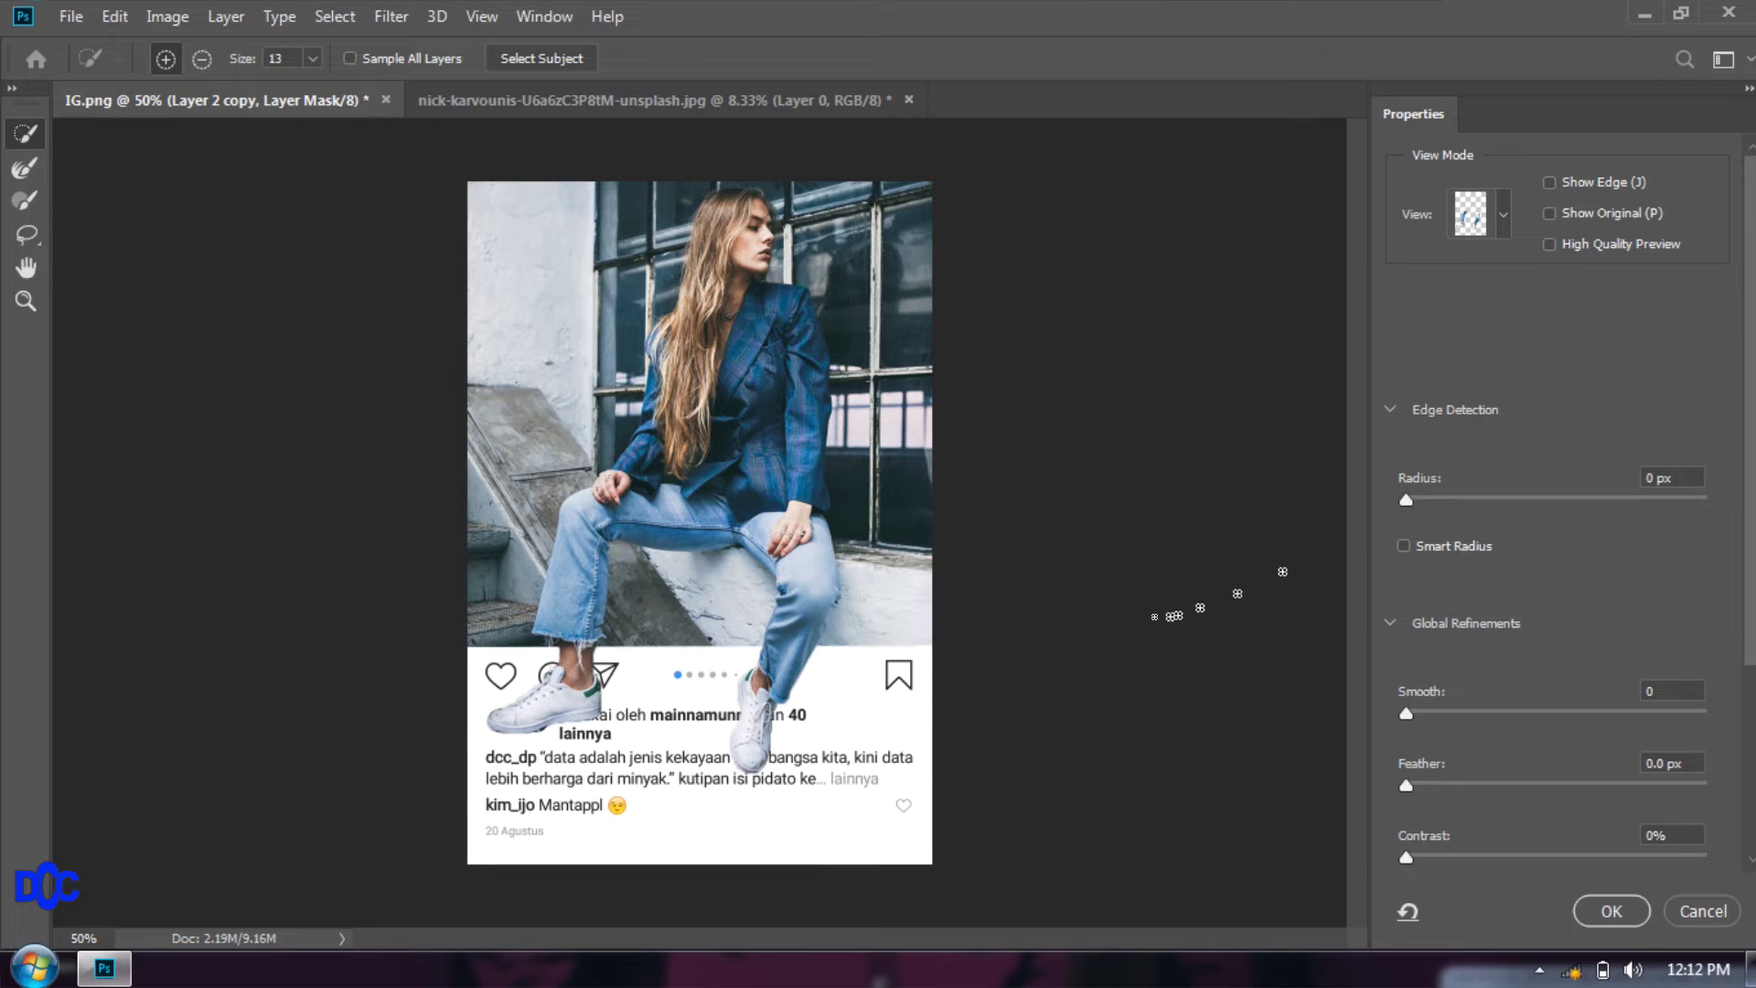
Examine the cutout edges of the jeans hems, ankles and shoes against the post's white area.
scroll(759, 620, "up", 3)
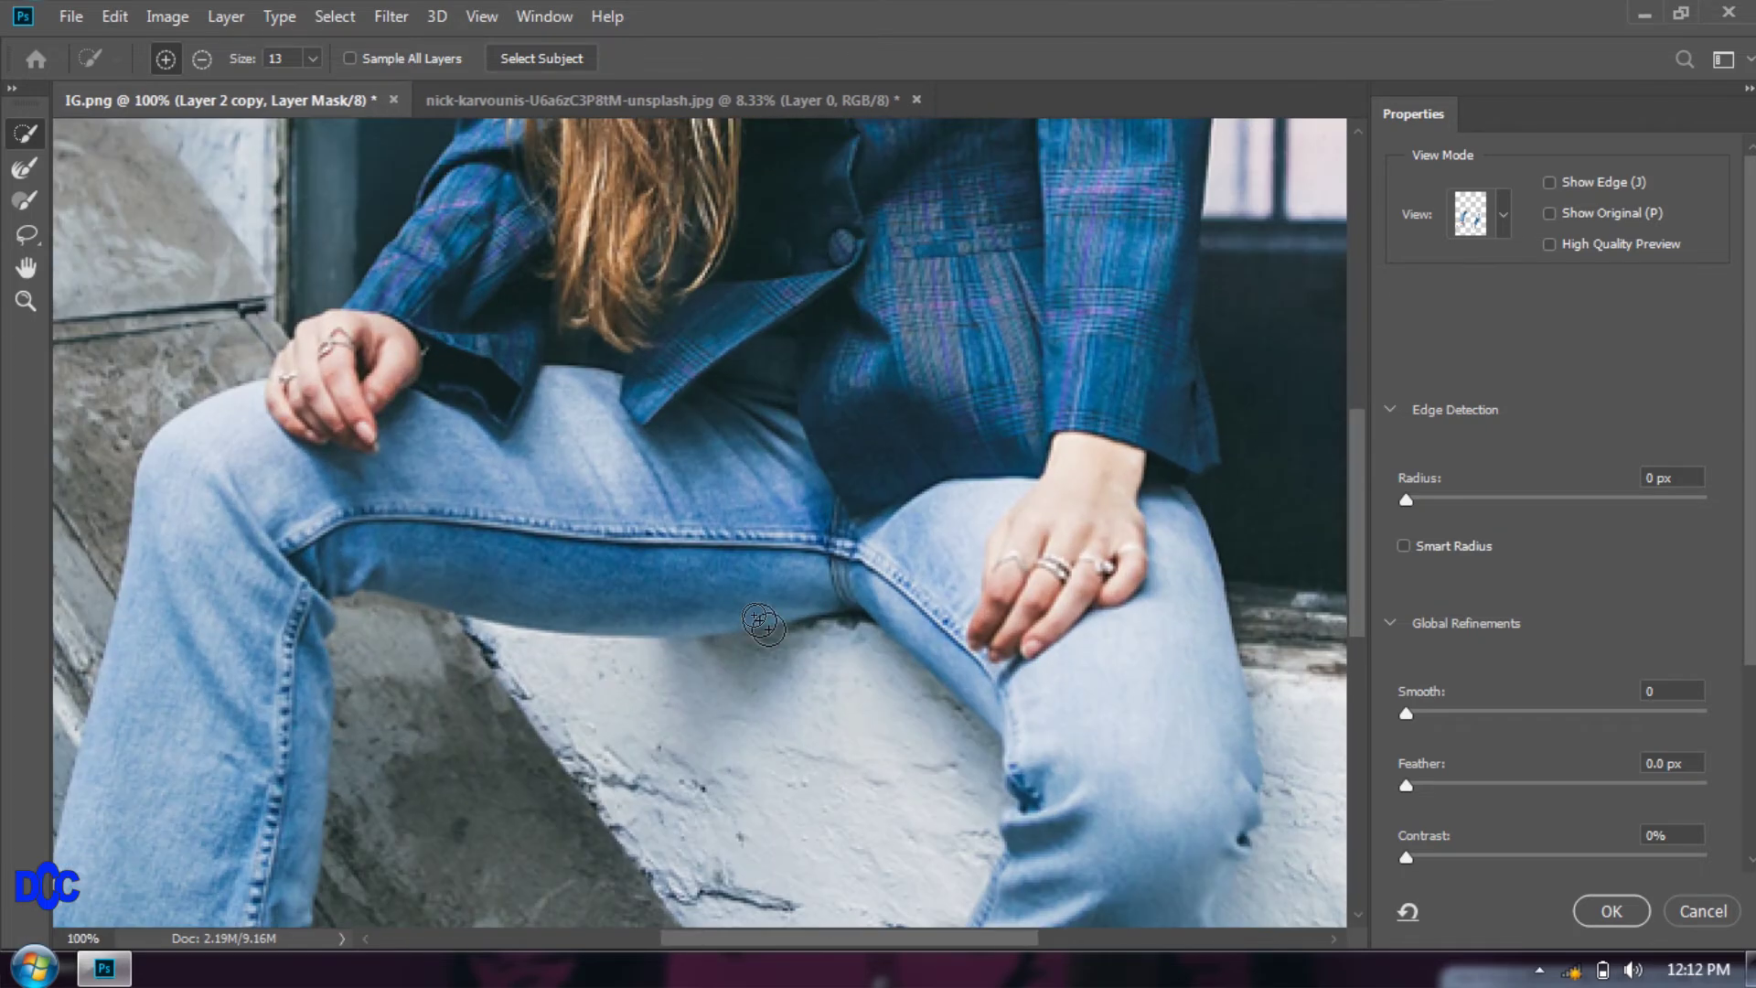
scroll(412, 736, "down", 5)
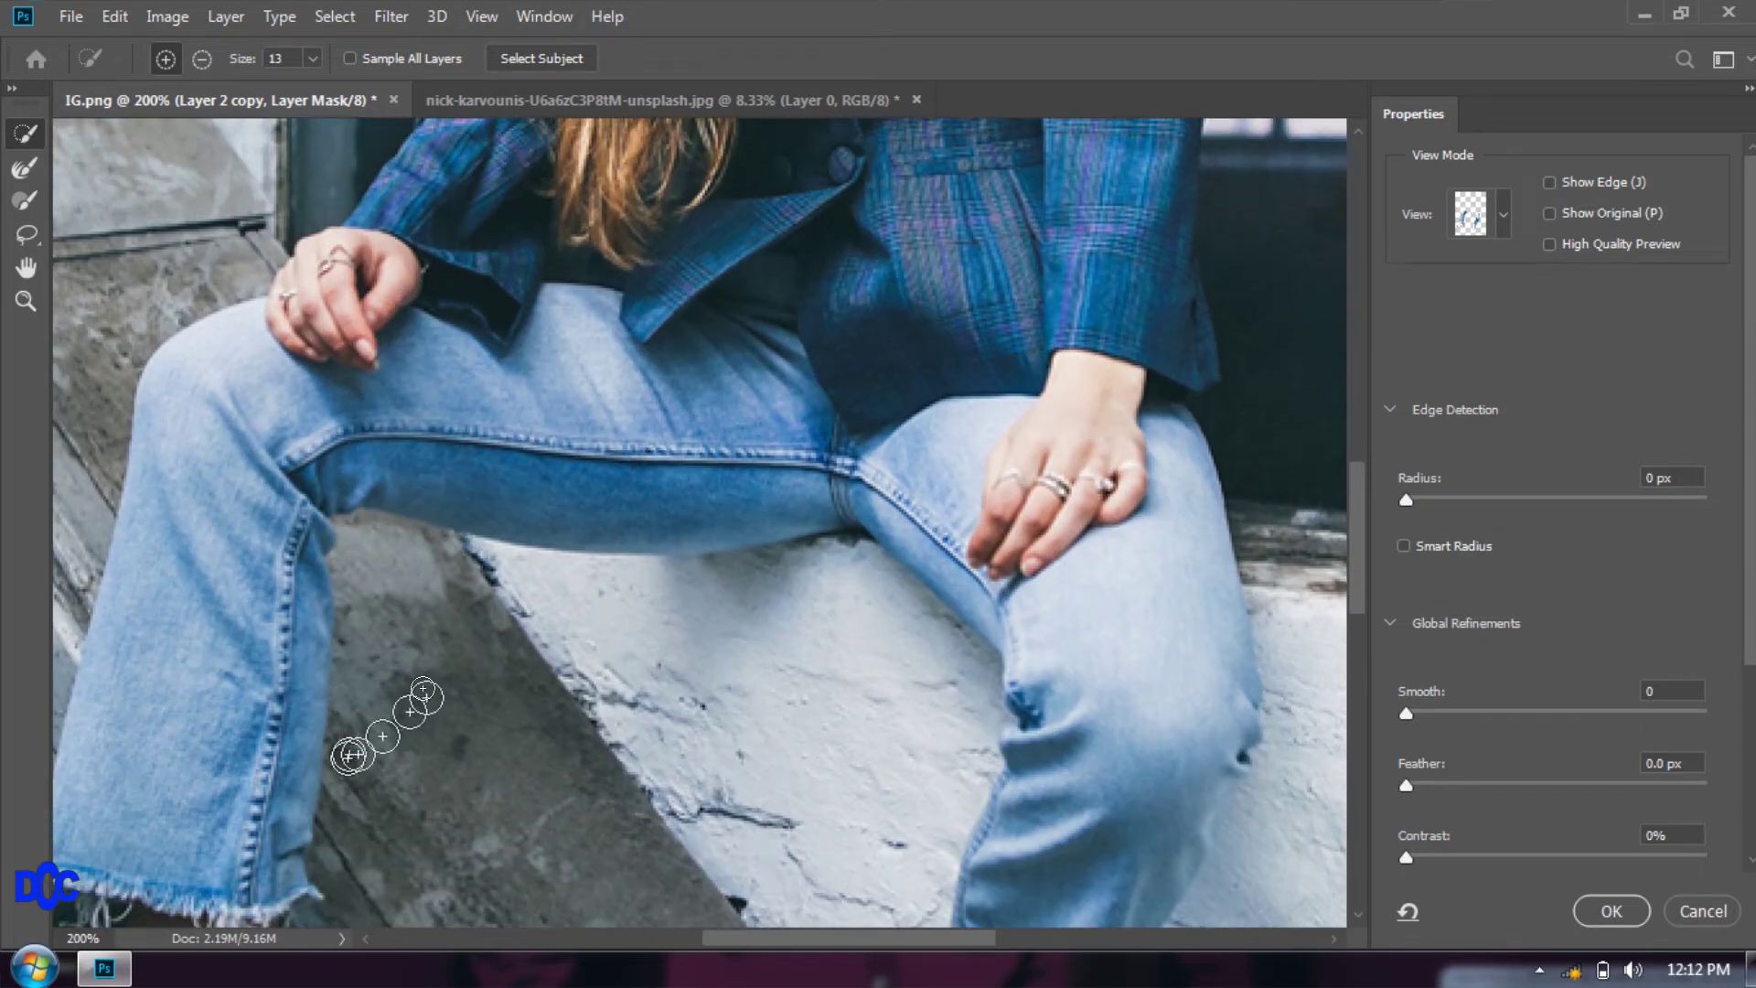
scroll(880, 947, "down", 3)
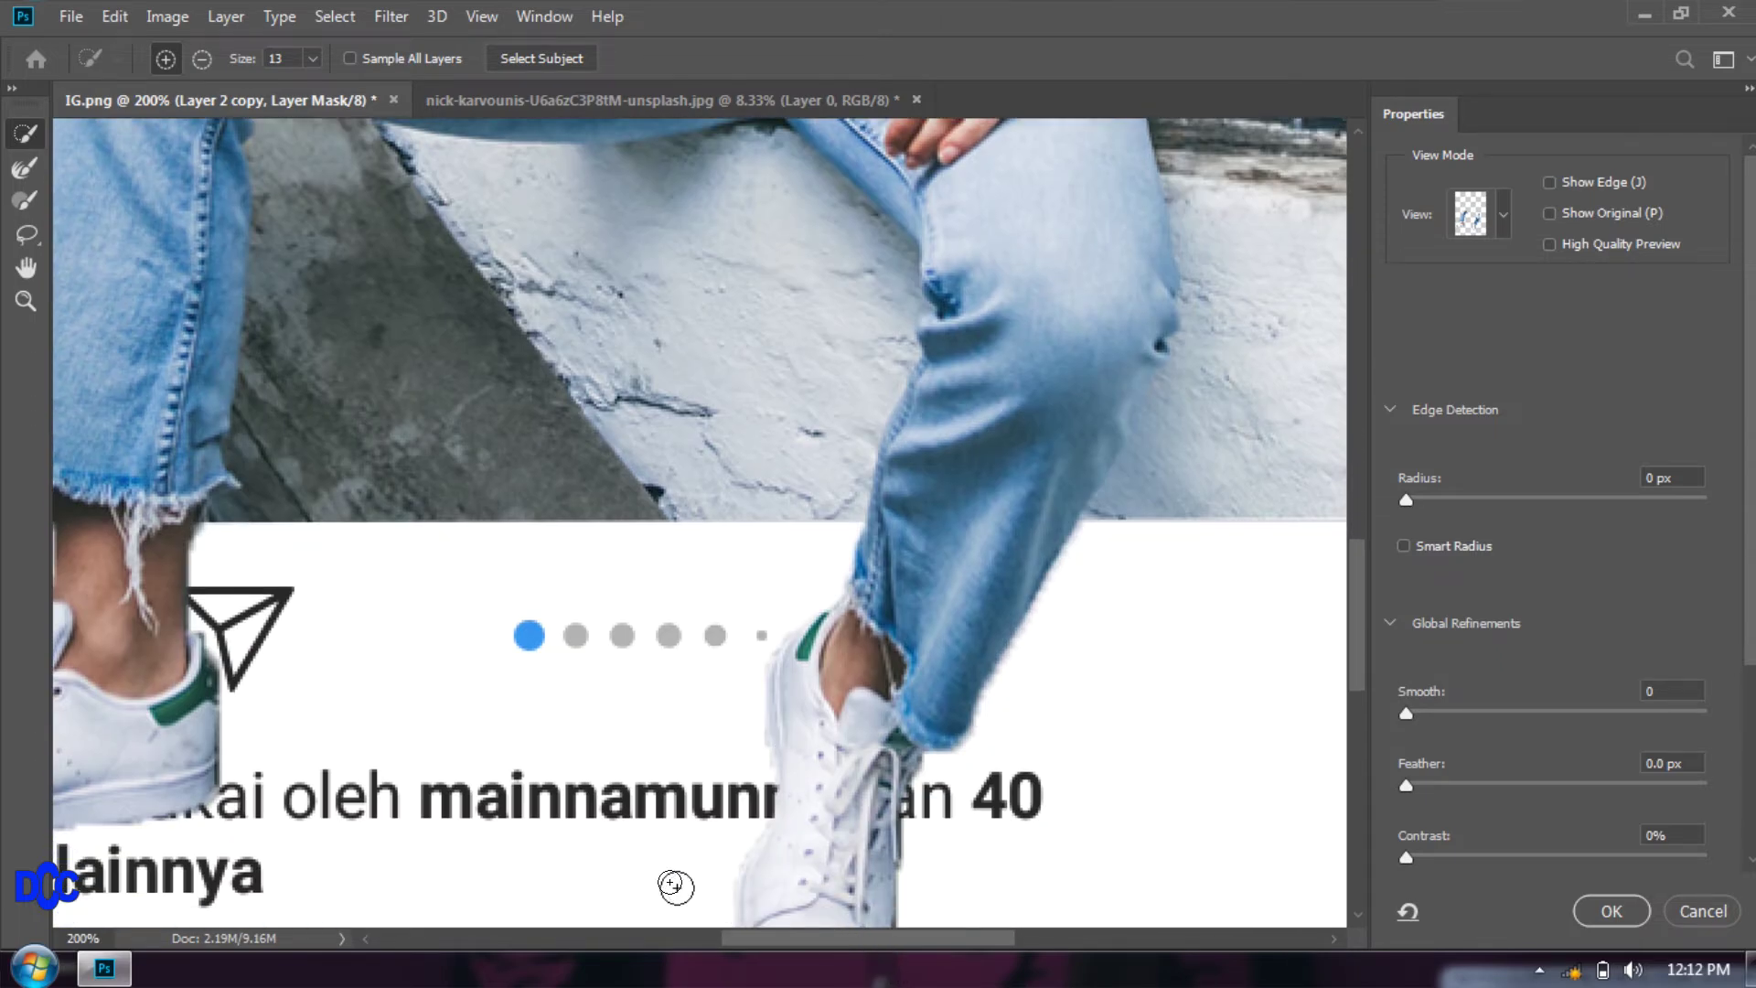
scroll(831, 943, "left", 4)
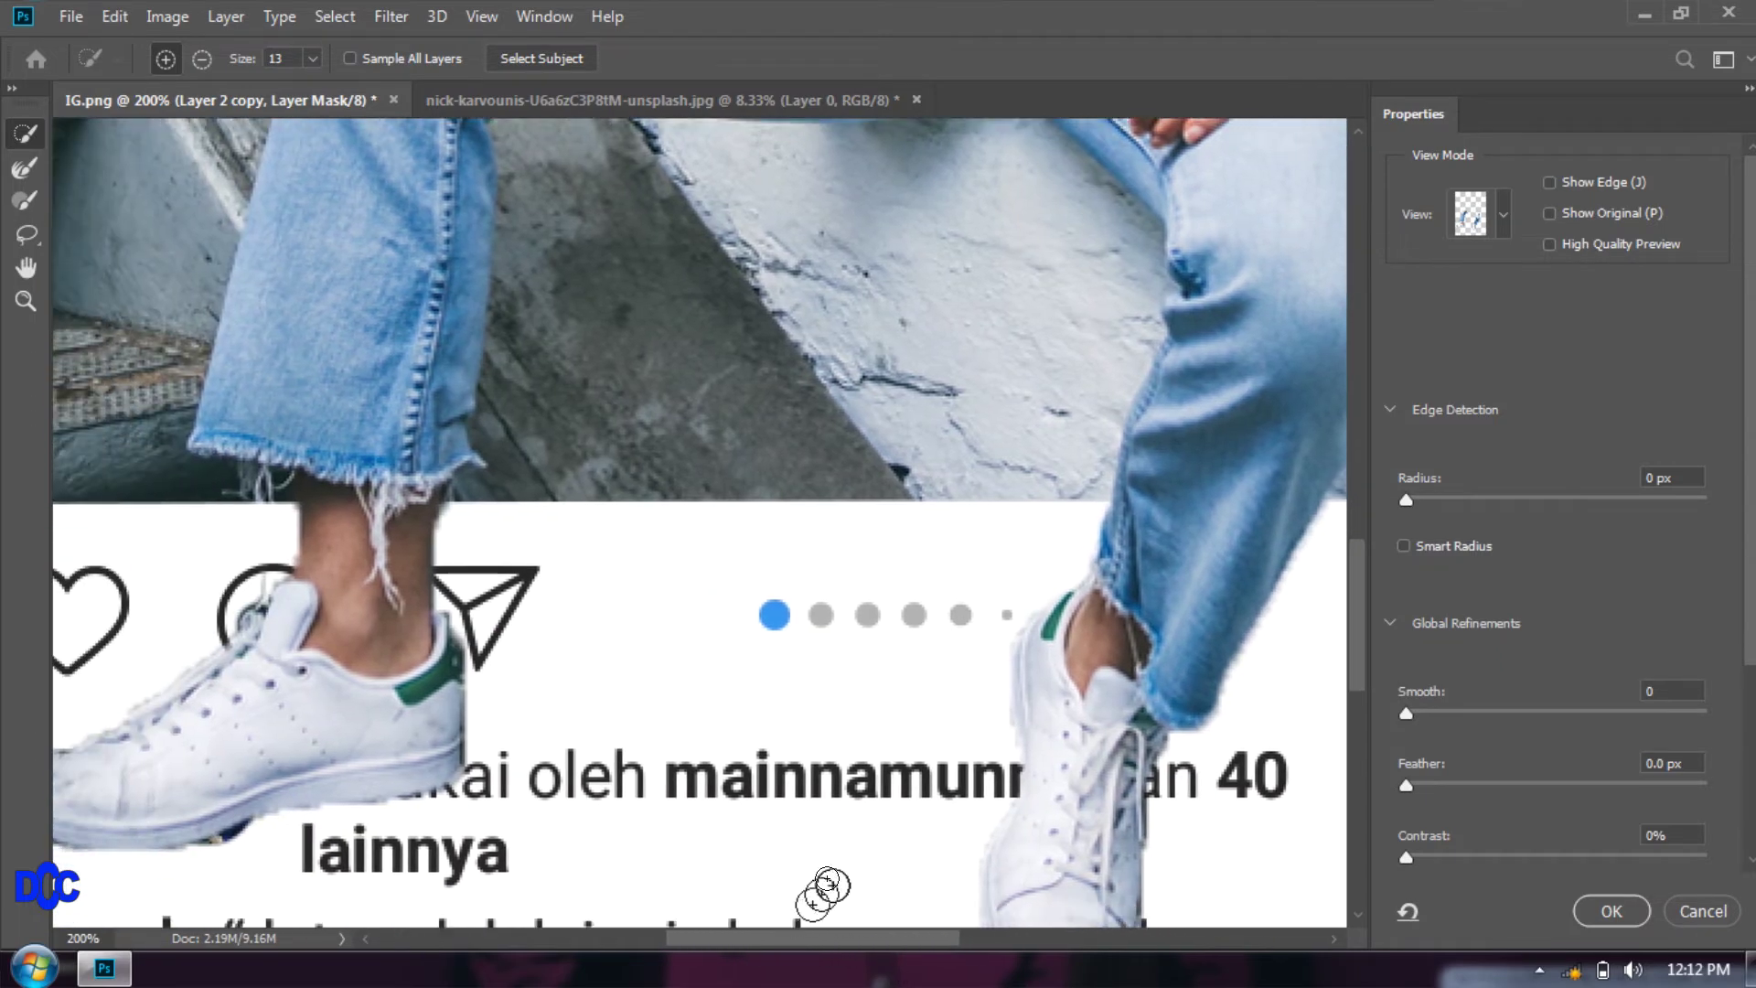
scroll(886, 951, "down", 2)
key("ctrl+minus")
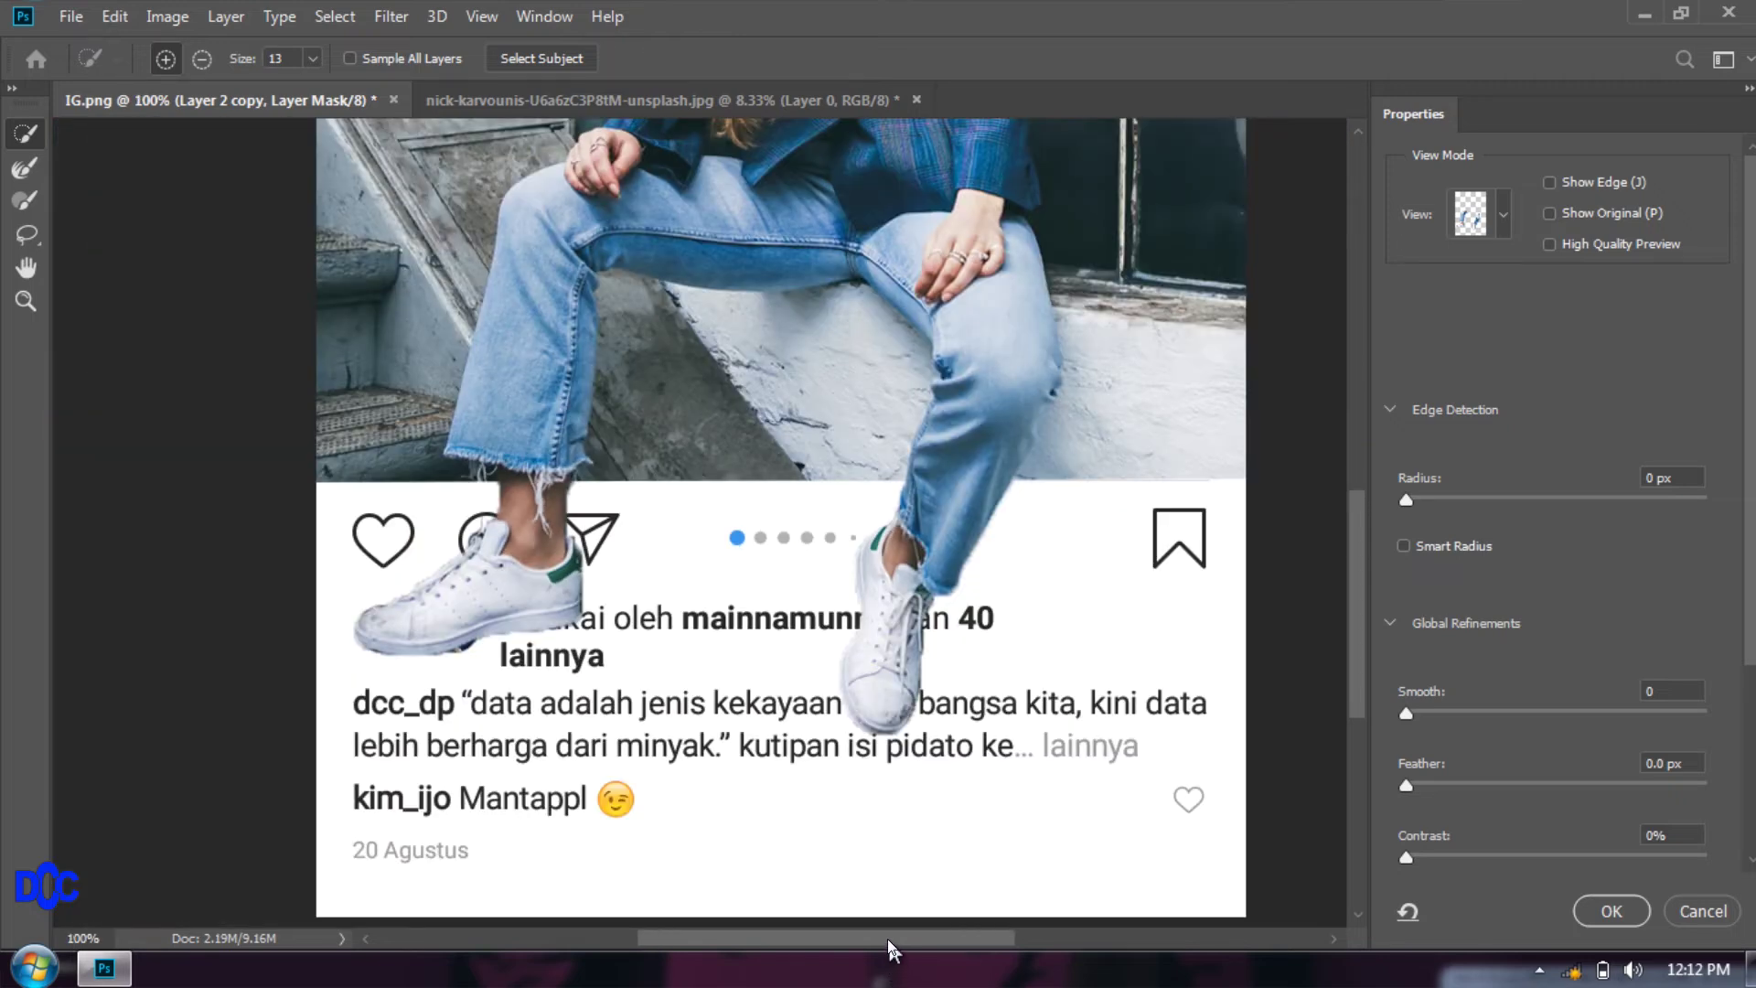
key("ctrl+plus")
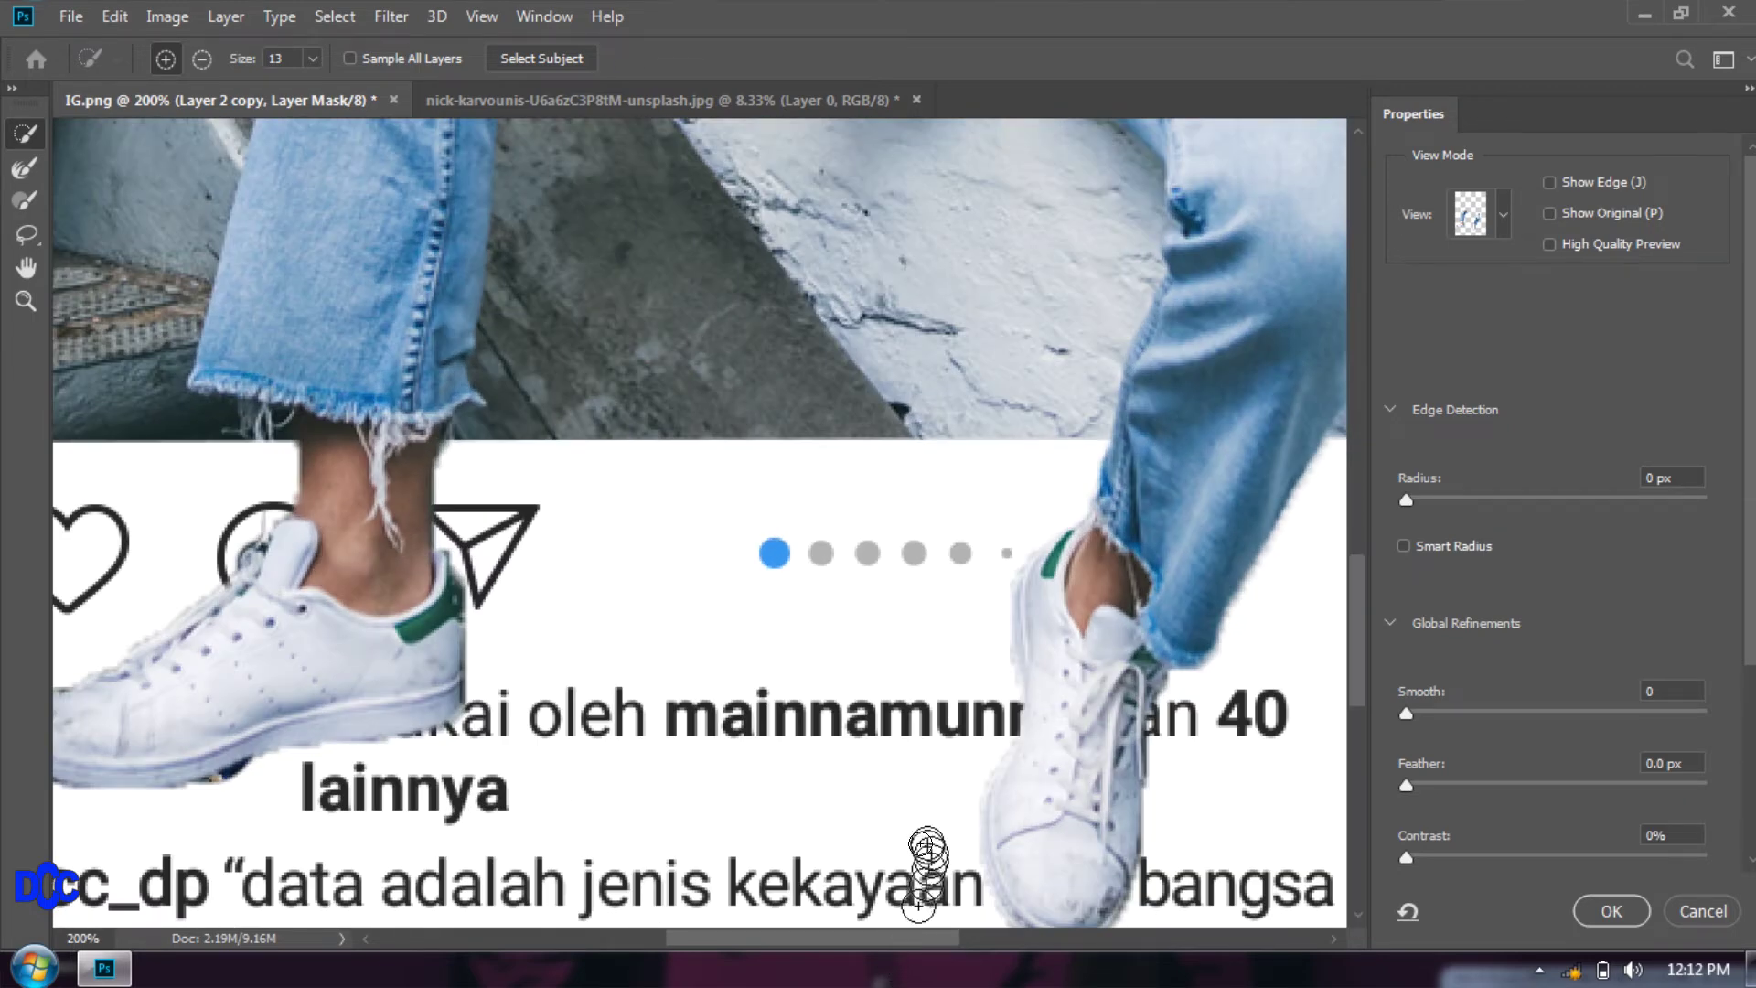
Try an Edge Detection radius of 1 px on the leg mask.
left_click(1406, 505)
mouse_move(1409, 507)
left_mouse_down()
mouse_move(1523, 505)
mouse_move(1416, 502)
left_mouse_up()
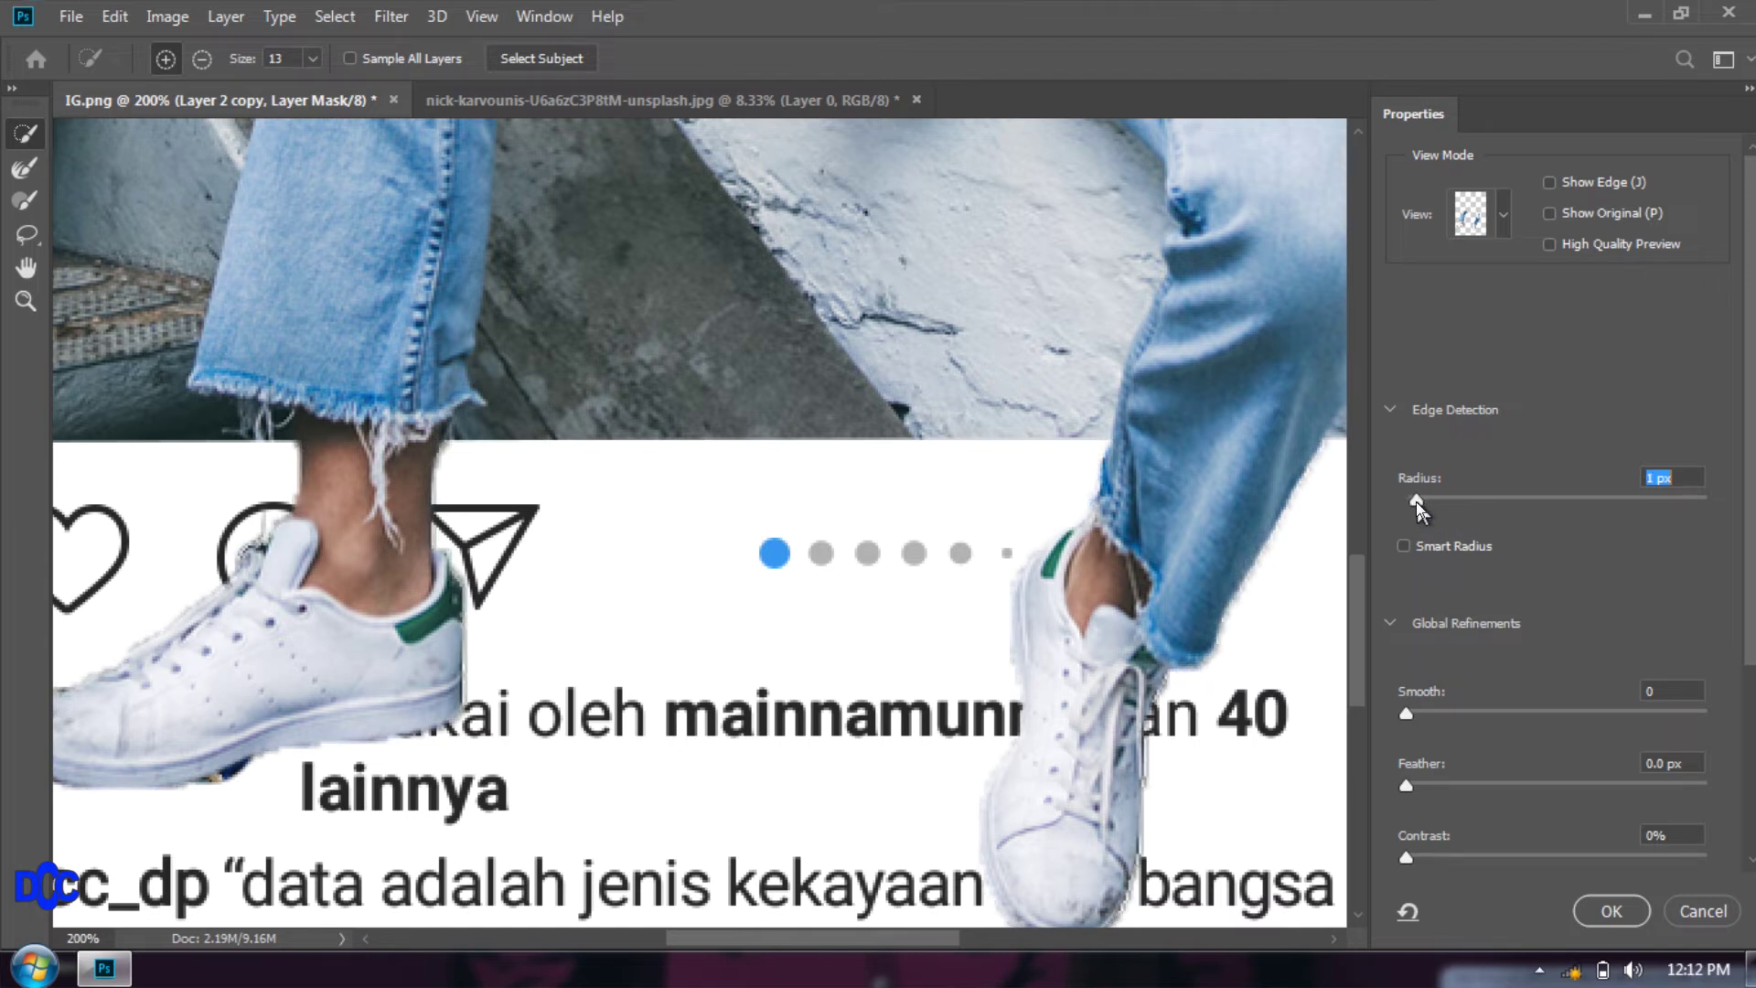
scroll(1436, 805, "down", 1)
scroll(1359, 703, "down", 1)
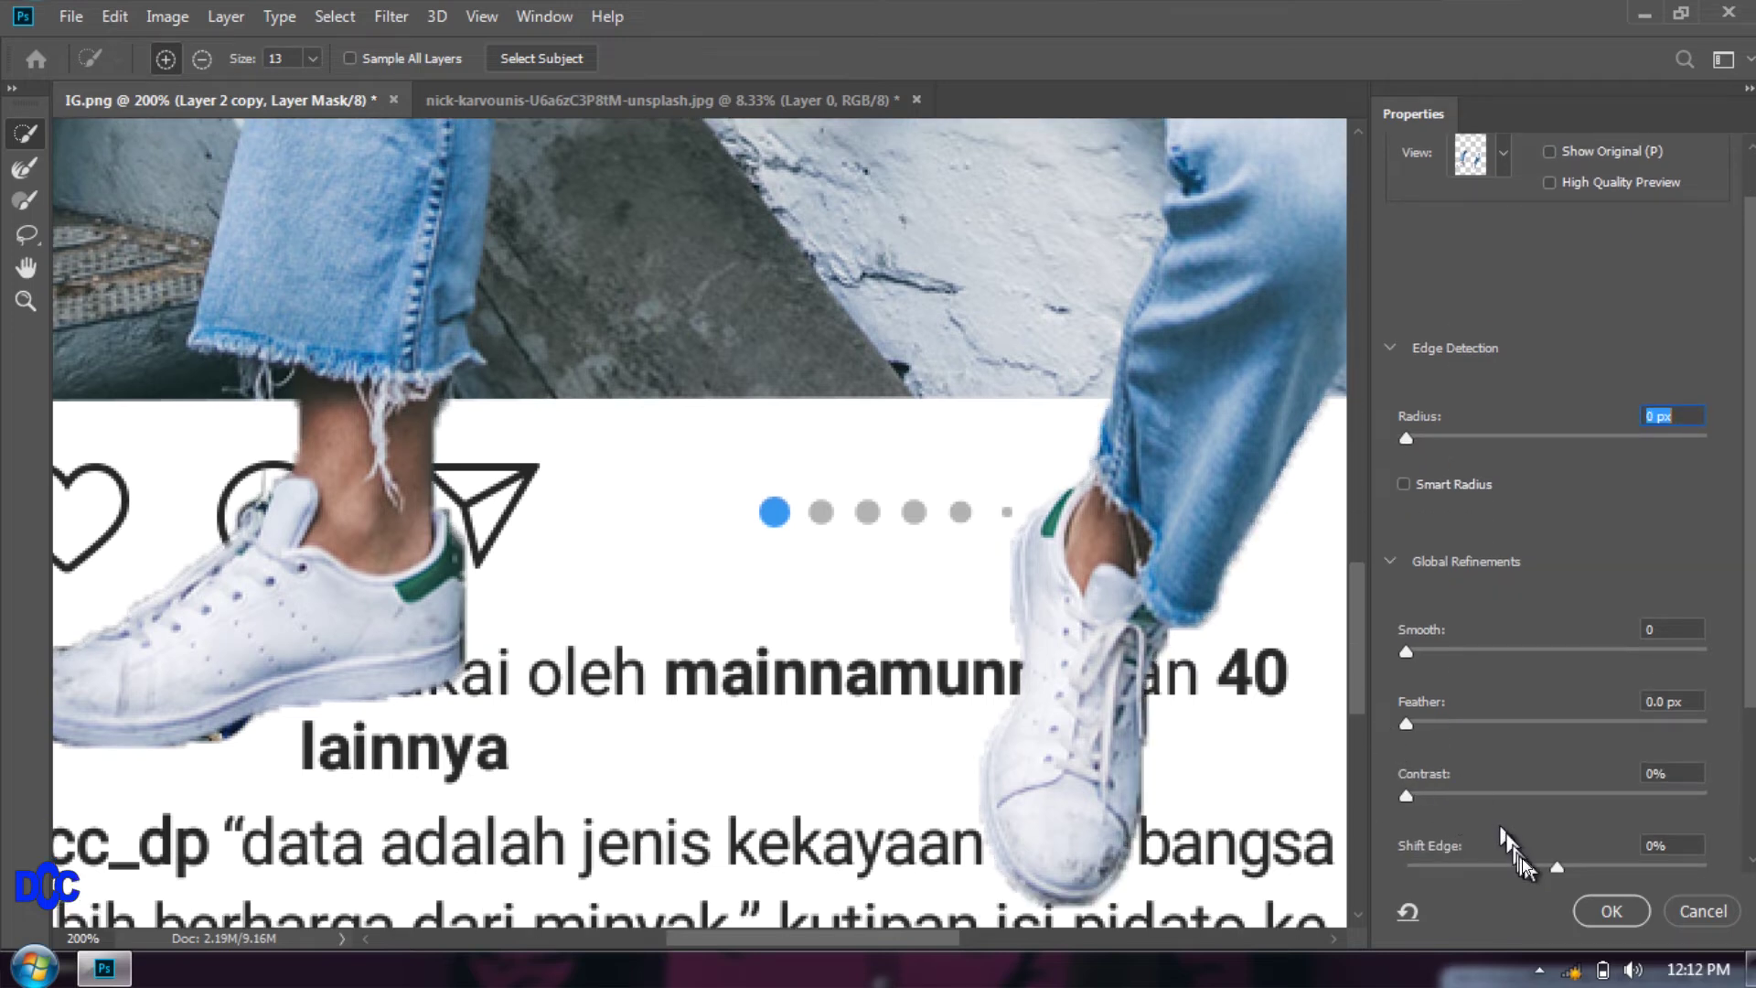
Contract the leg mask's edge by setting Shift Edge to -17%, after testing -75%.
scroll(1523, 856, "down", 1)
left_click_drag(1556, 846, 1444, 849)
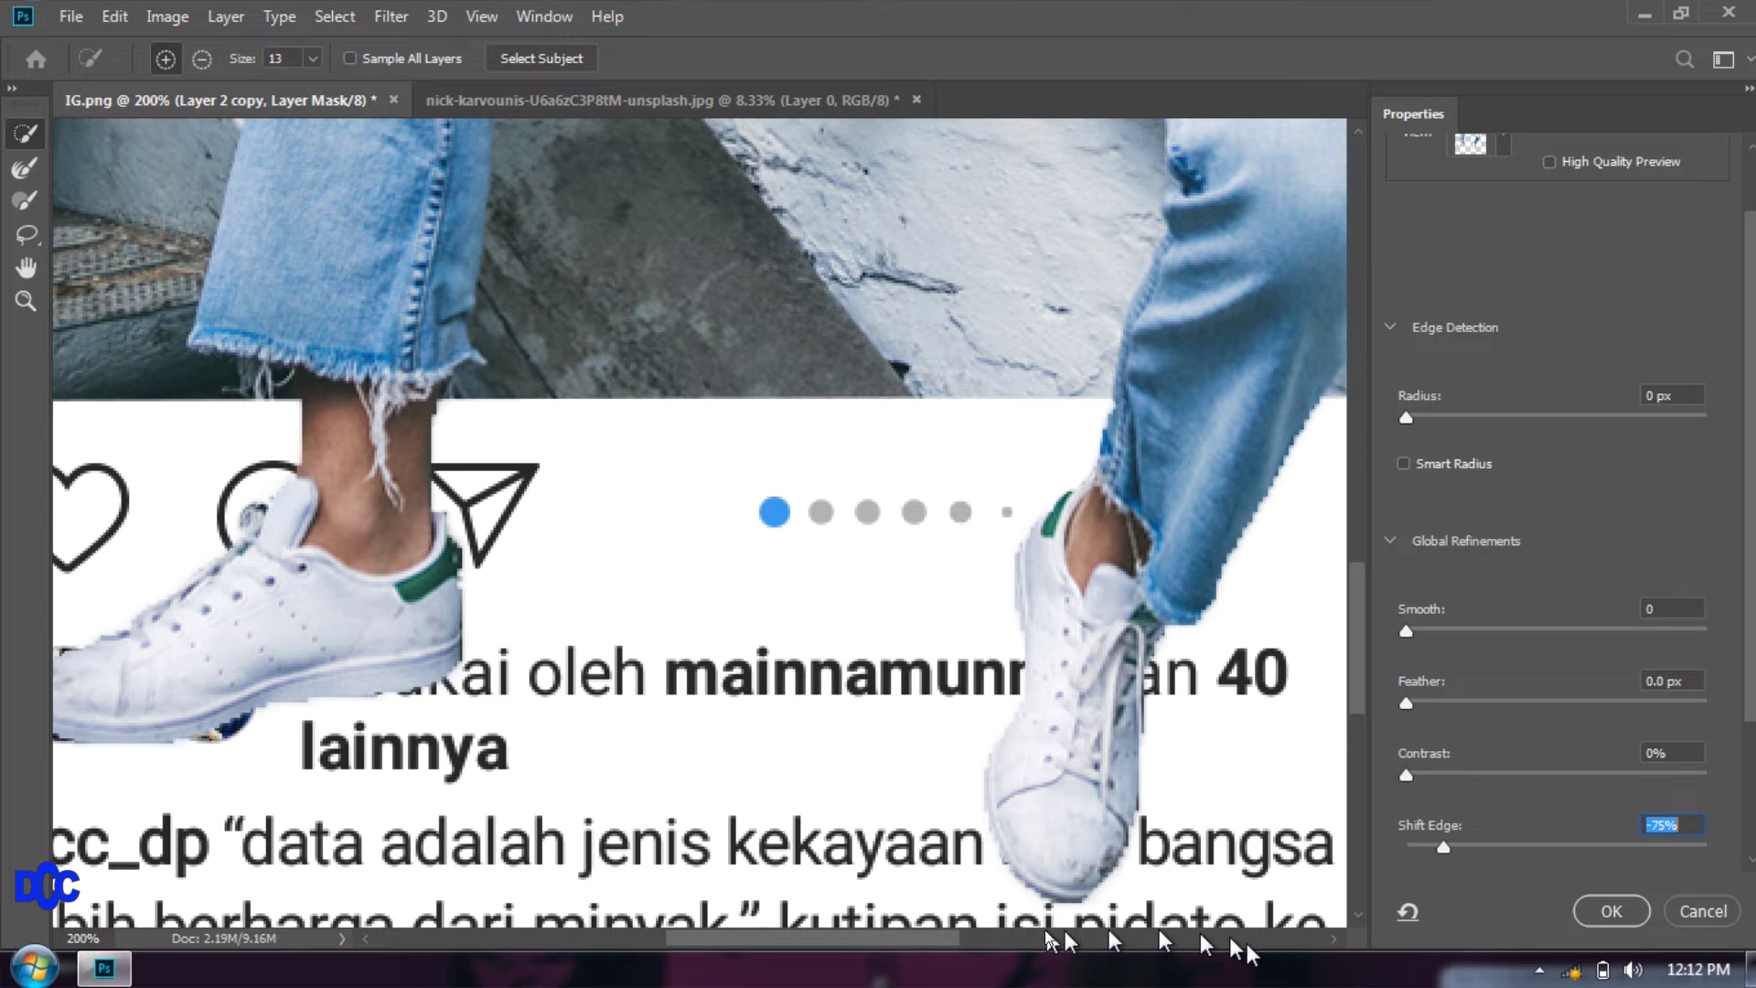
mouse_move(936, 938)
left_mouse_down()
mouse_move(911, 937)
mouse_move(928, 942)
left_mouse_up()
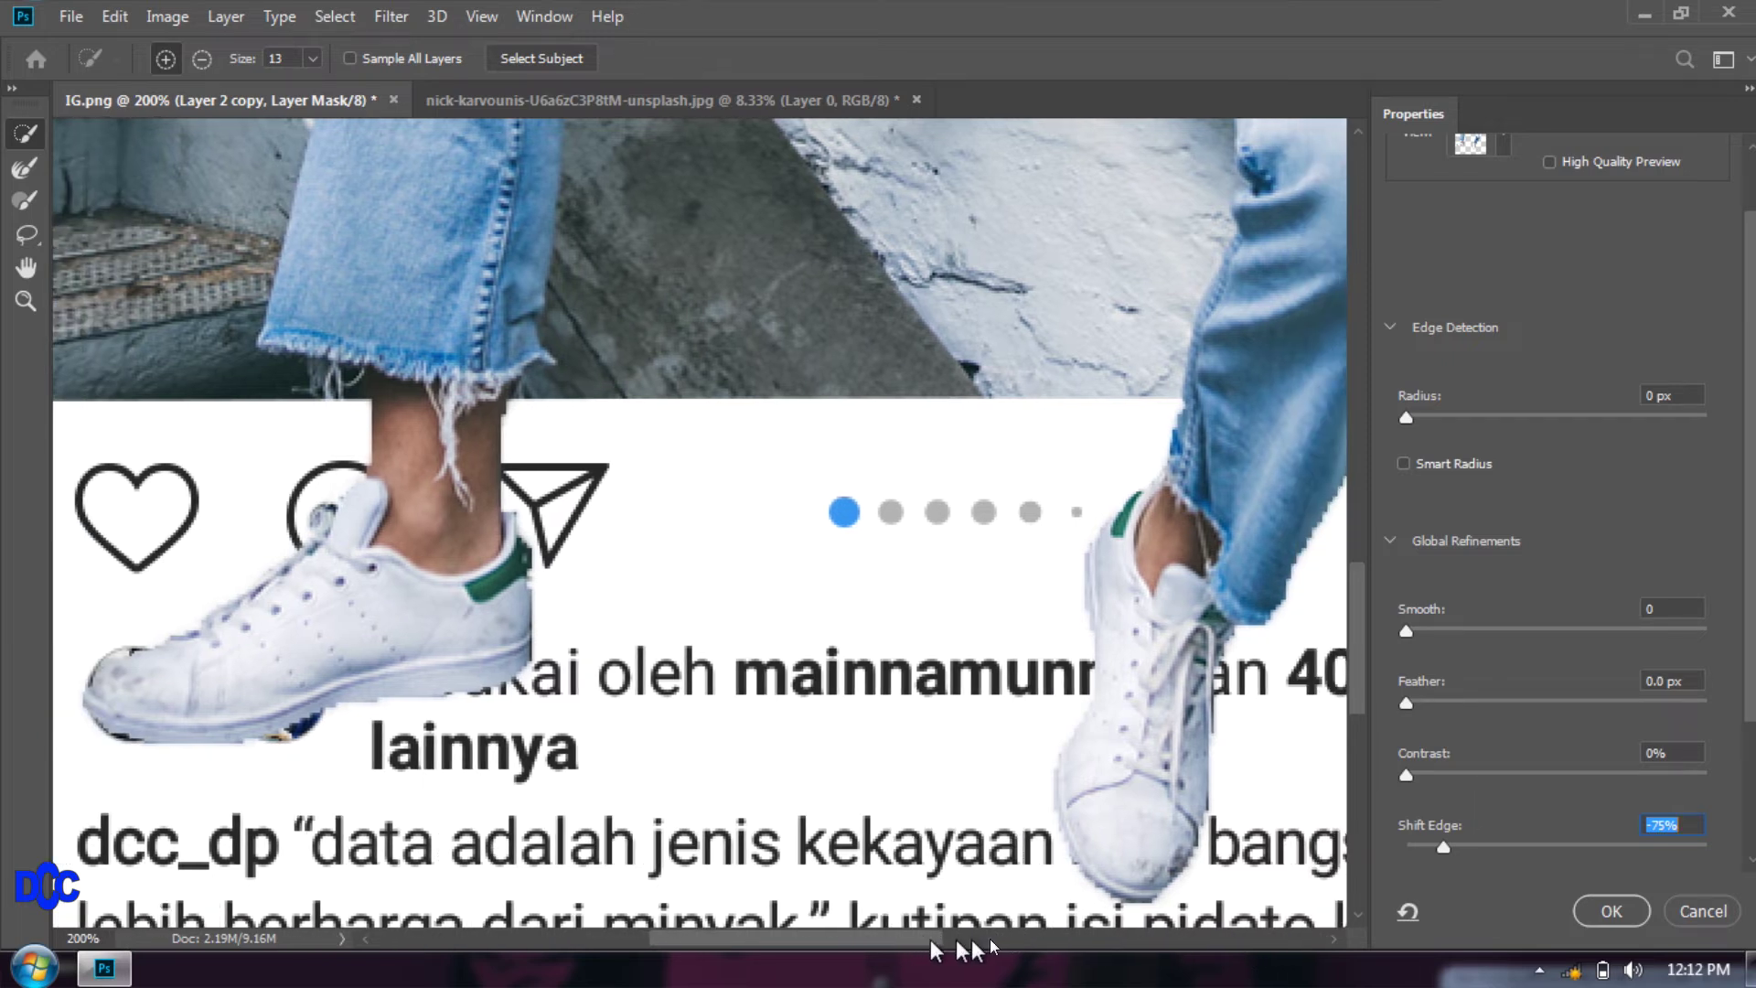
left_click_drag(1466, 853, 1574, 871)
left_click_drag(1553, 871, 1500, 871)
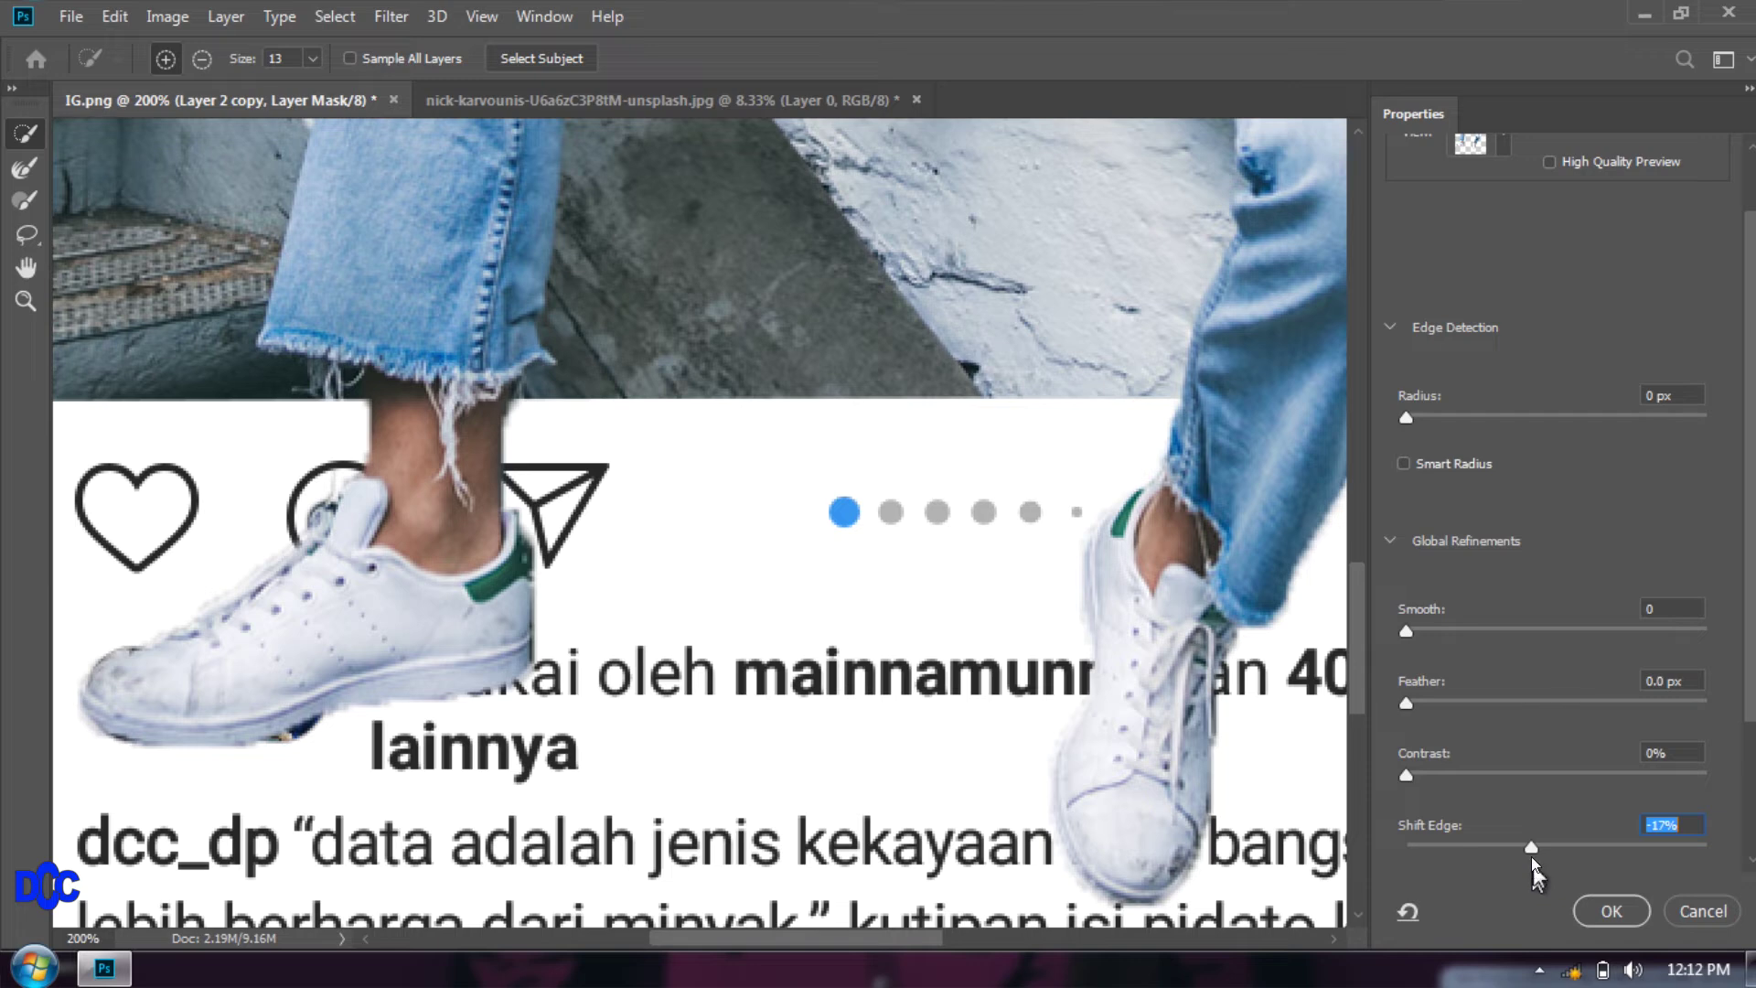
Soften the leg mask's outline with Smooth at 11 and Feather at 1.5 px.
left_click_drag(1409, 704, 1370, 729)
mouse_move(1408, 632)
left_mouse_down()
mouse_move(1507, 647)
mouse_move(1416, 653)
left_mouse_up()
mouse_move(1412, 705)
left_mouse_down()
mouse_move(1502, 704)
mouse_move(1409, 705)
left_mouse_up()
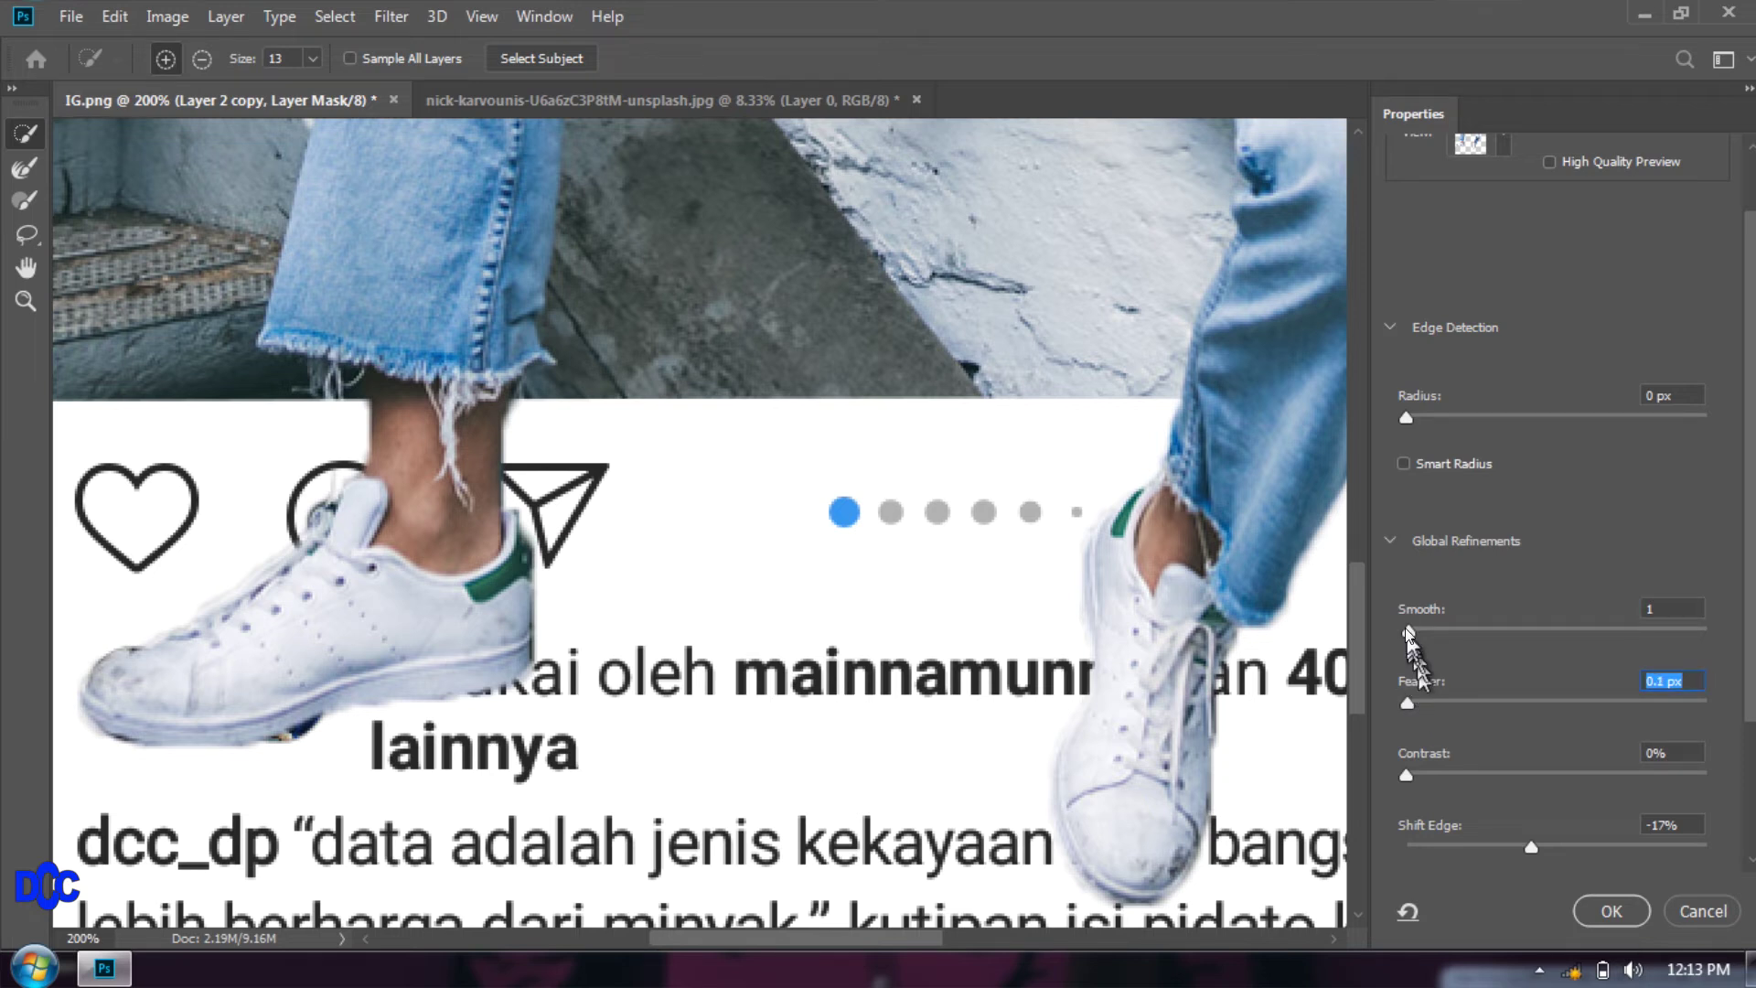
left_click_drag(1410, 633, 1453, 642)
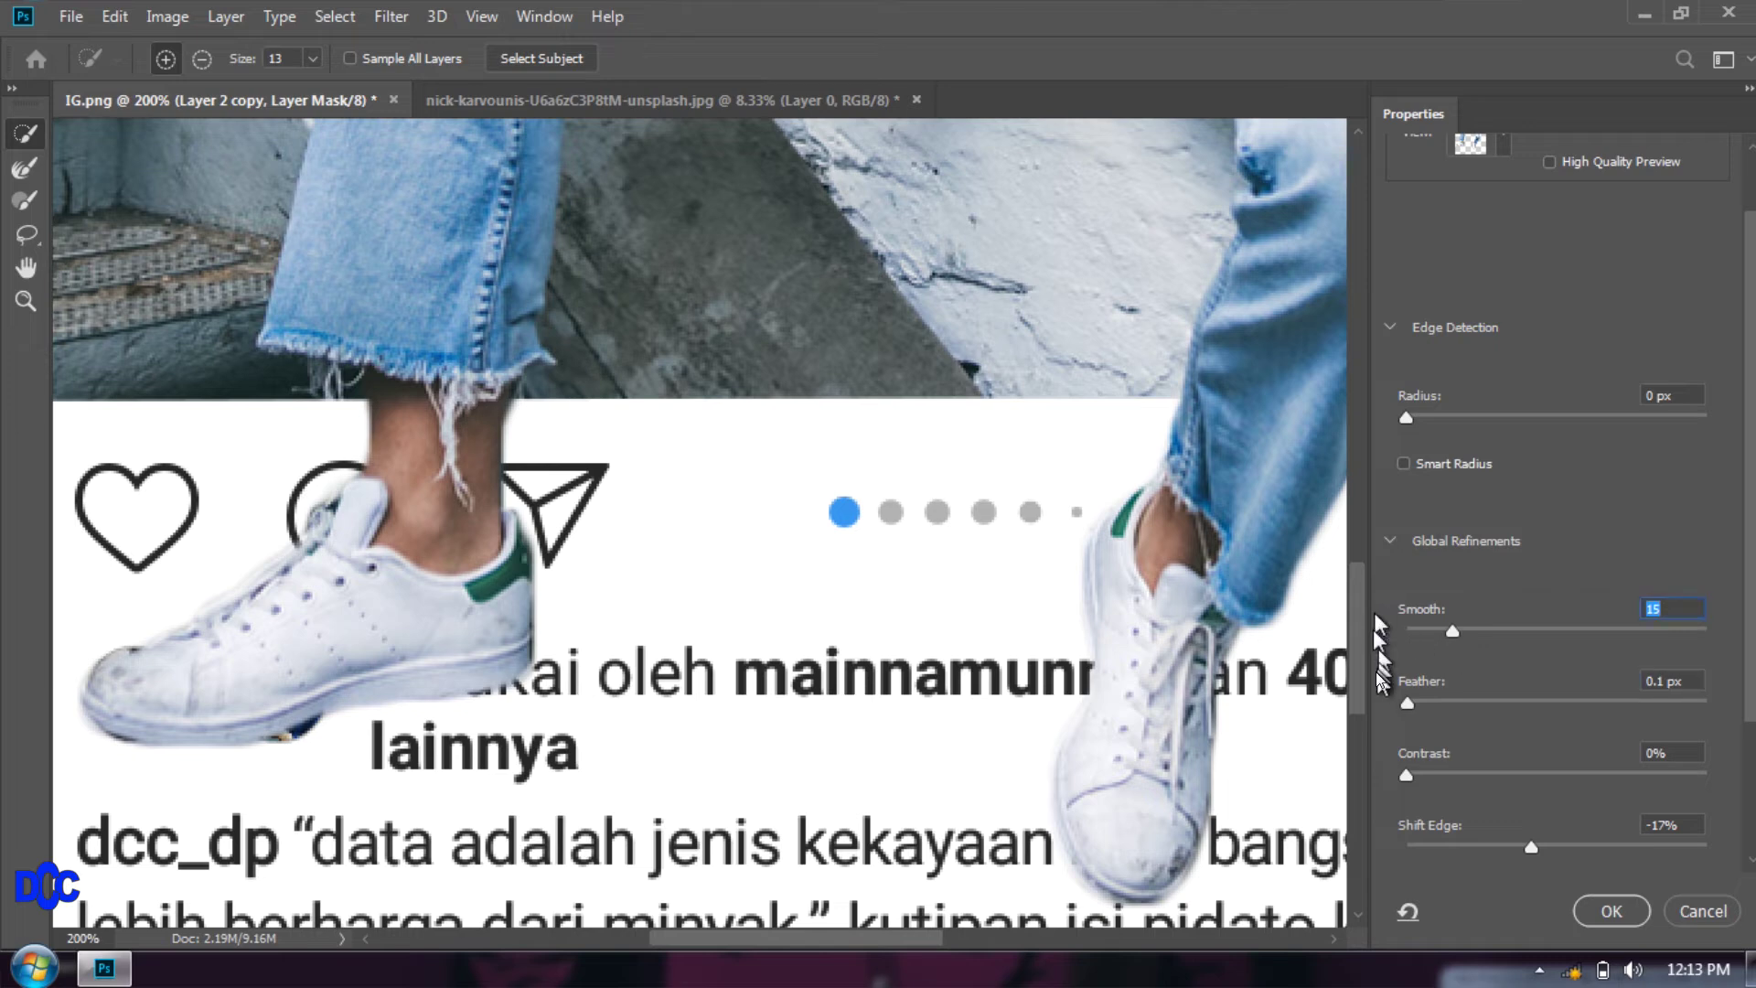
left_click_drag(1358, 631, 1440, 646)
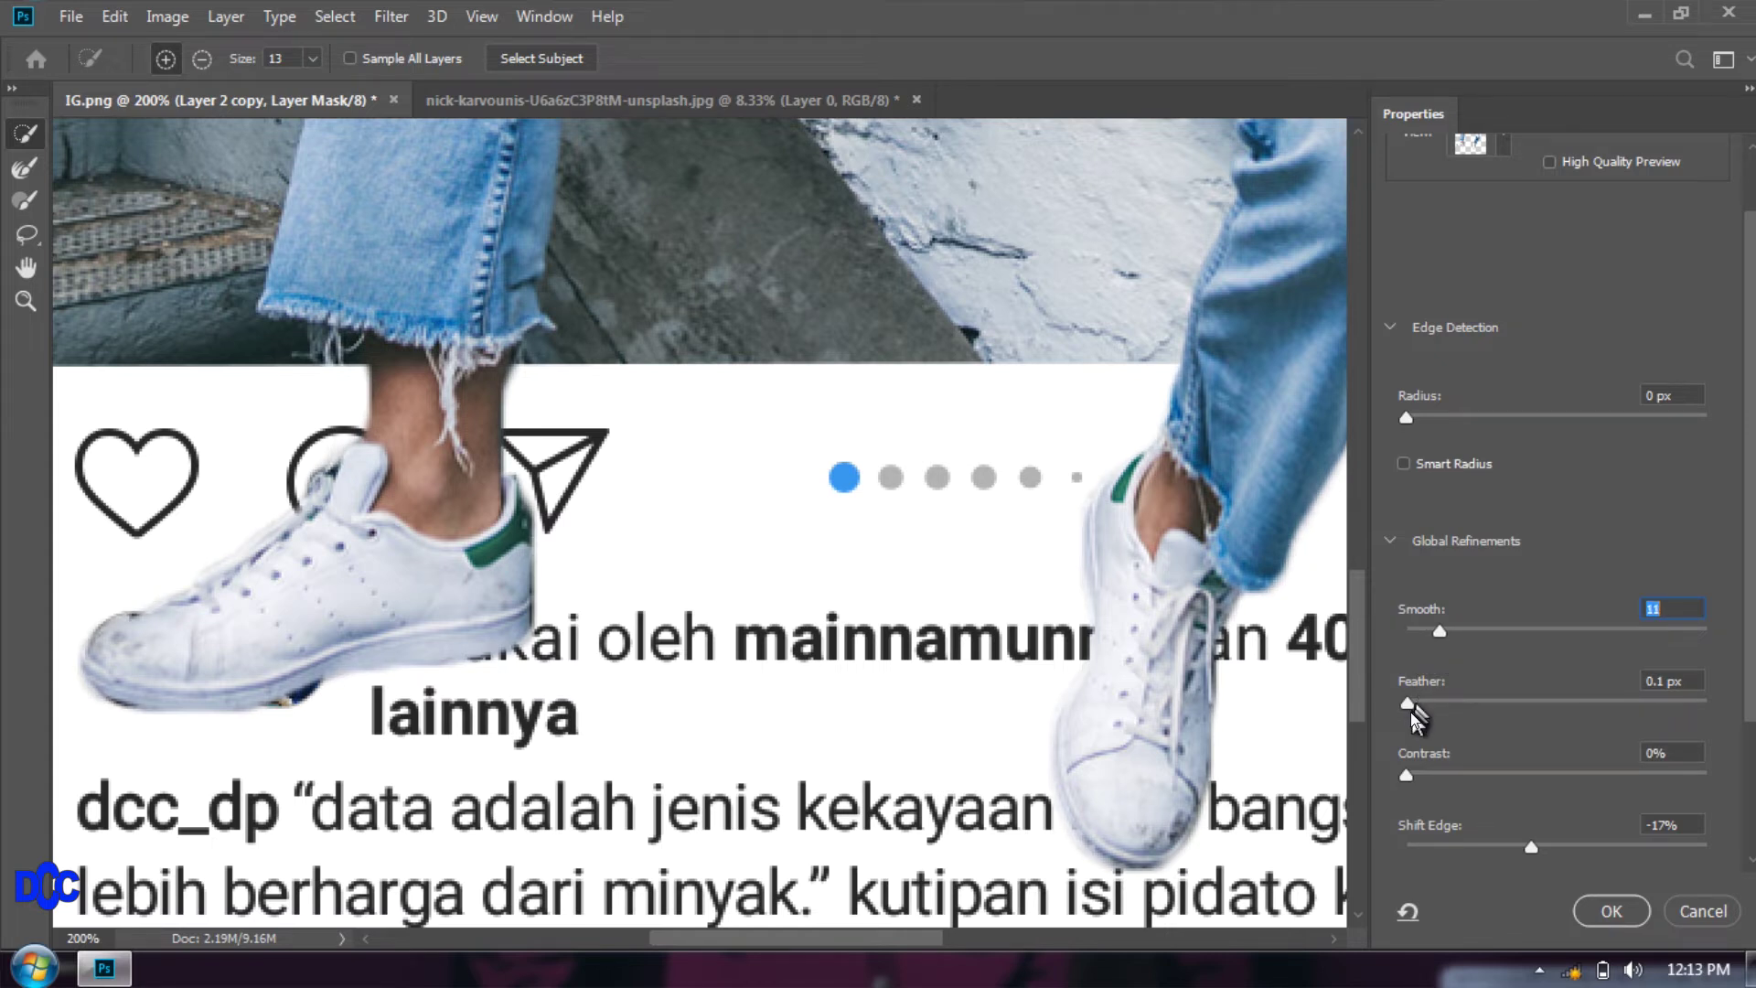
mouse_move(1411, 710)
left_mouse_down()
mouse_move(1475, 713)
mouse_move(1440, 724)
left_mouse_up()
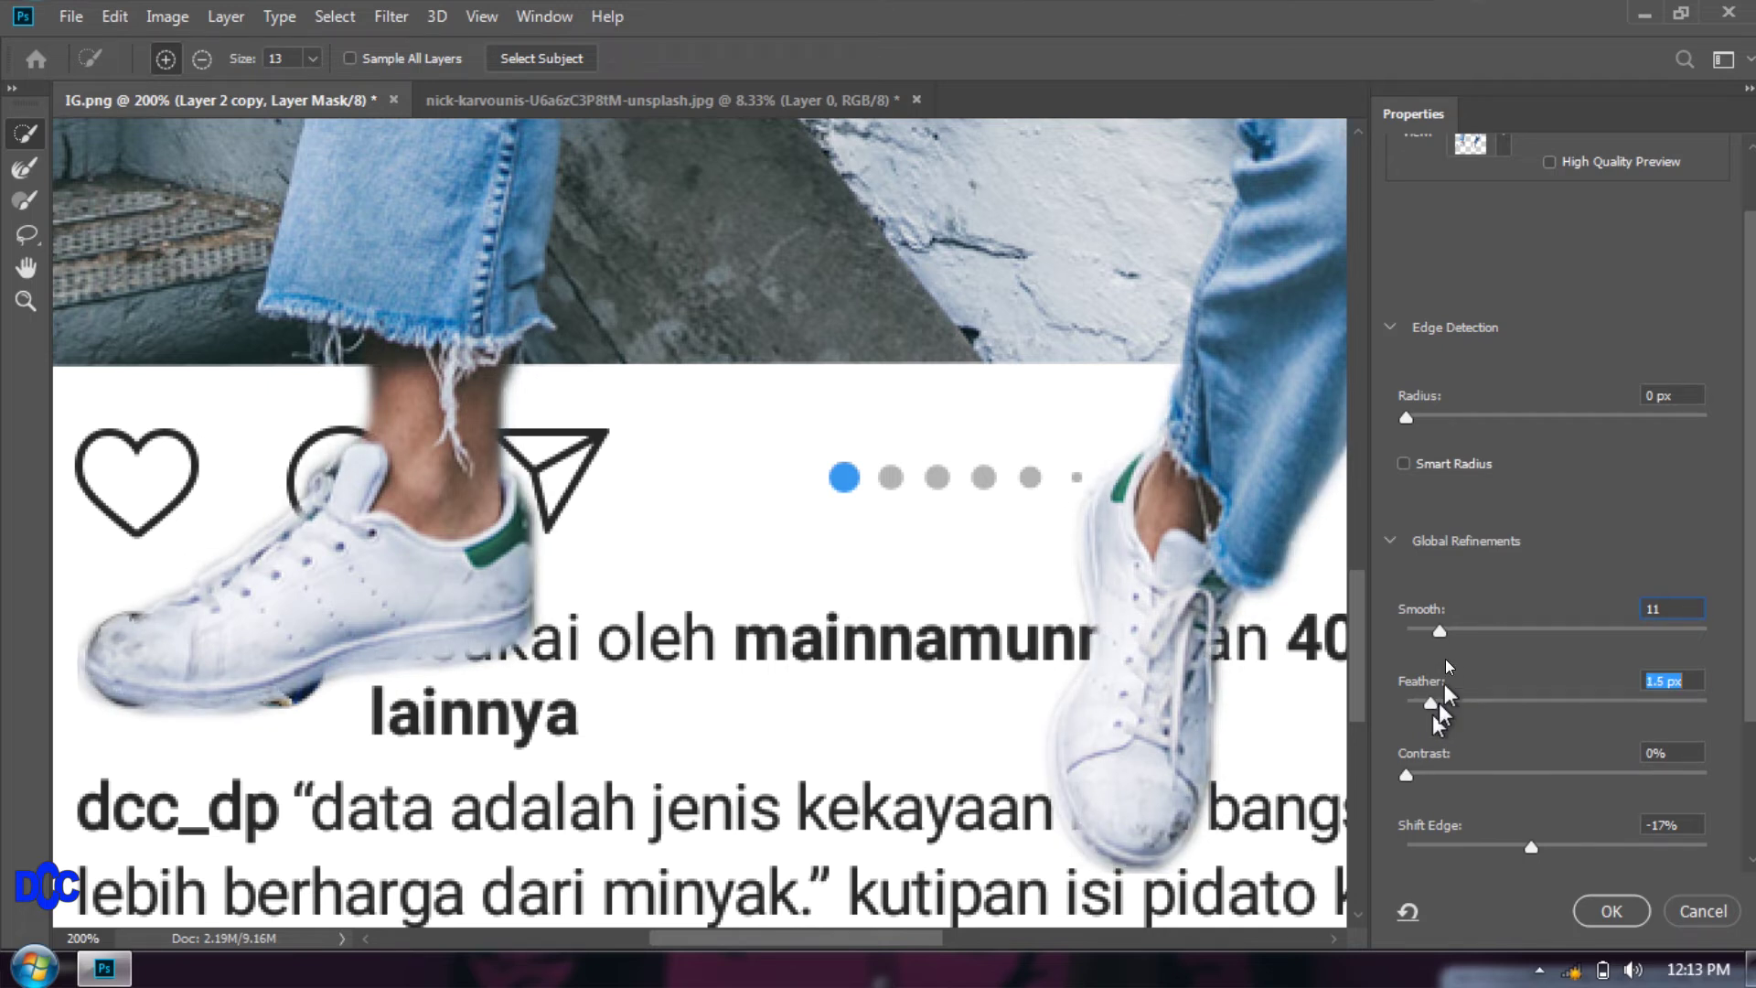
Try the leg mask without softening, reducing both Smooth and Feather to 0.
left_click_drag(1438, 635, 1418, 635)
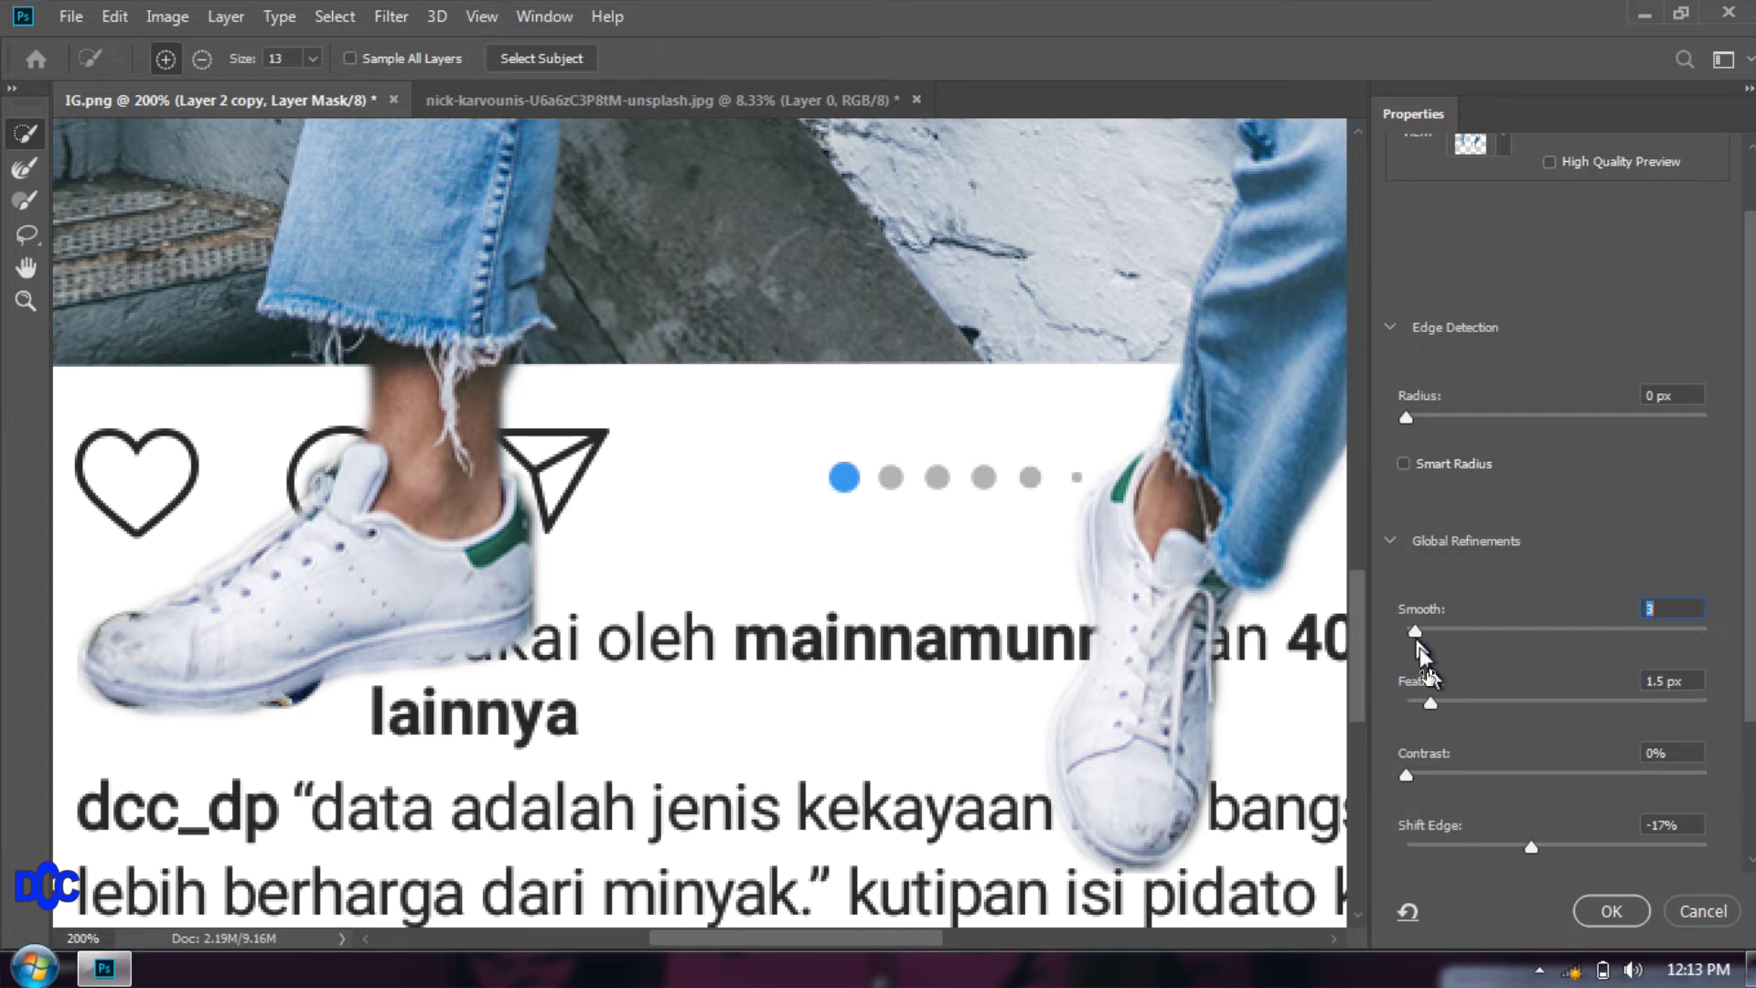
mouse_move(1433, 702)
left_mouse_down()
mouse_move(1478, 700)
mouse_move(1406, 705)
left_mouse_up()
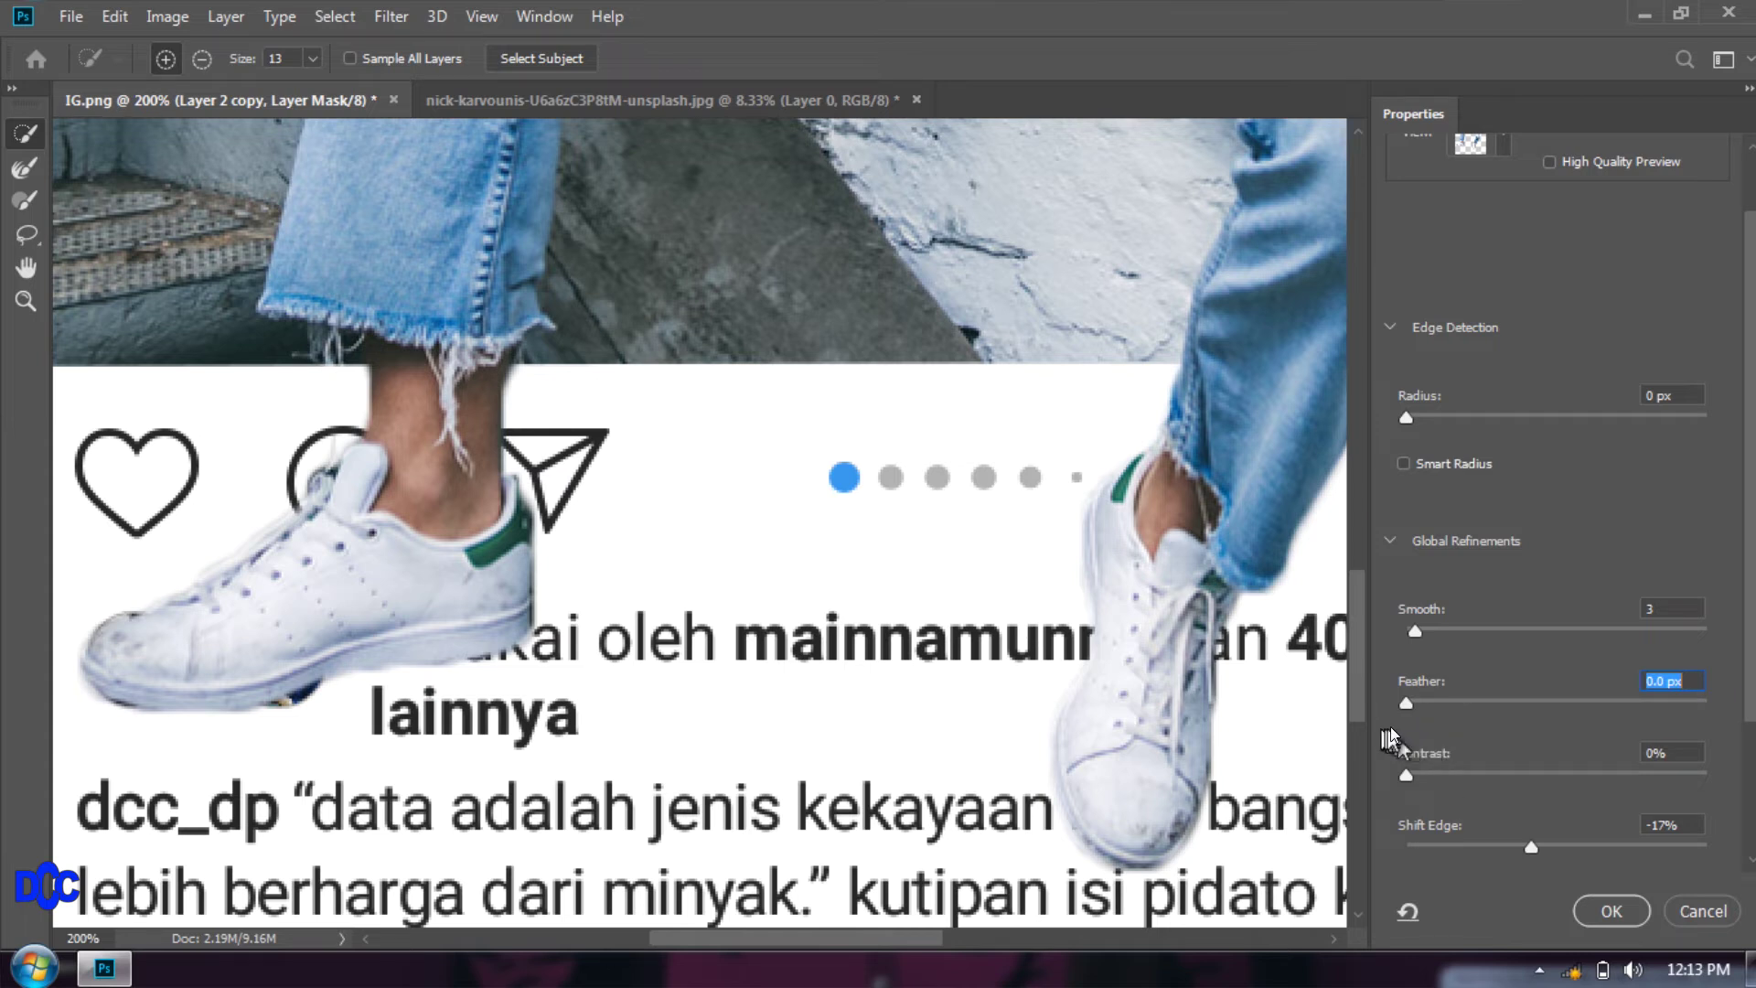
left_click_drag(1413, 631, 1406, 632)
left_click_drag(1407, 702, 1415, 706)
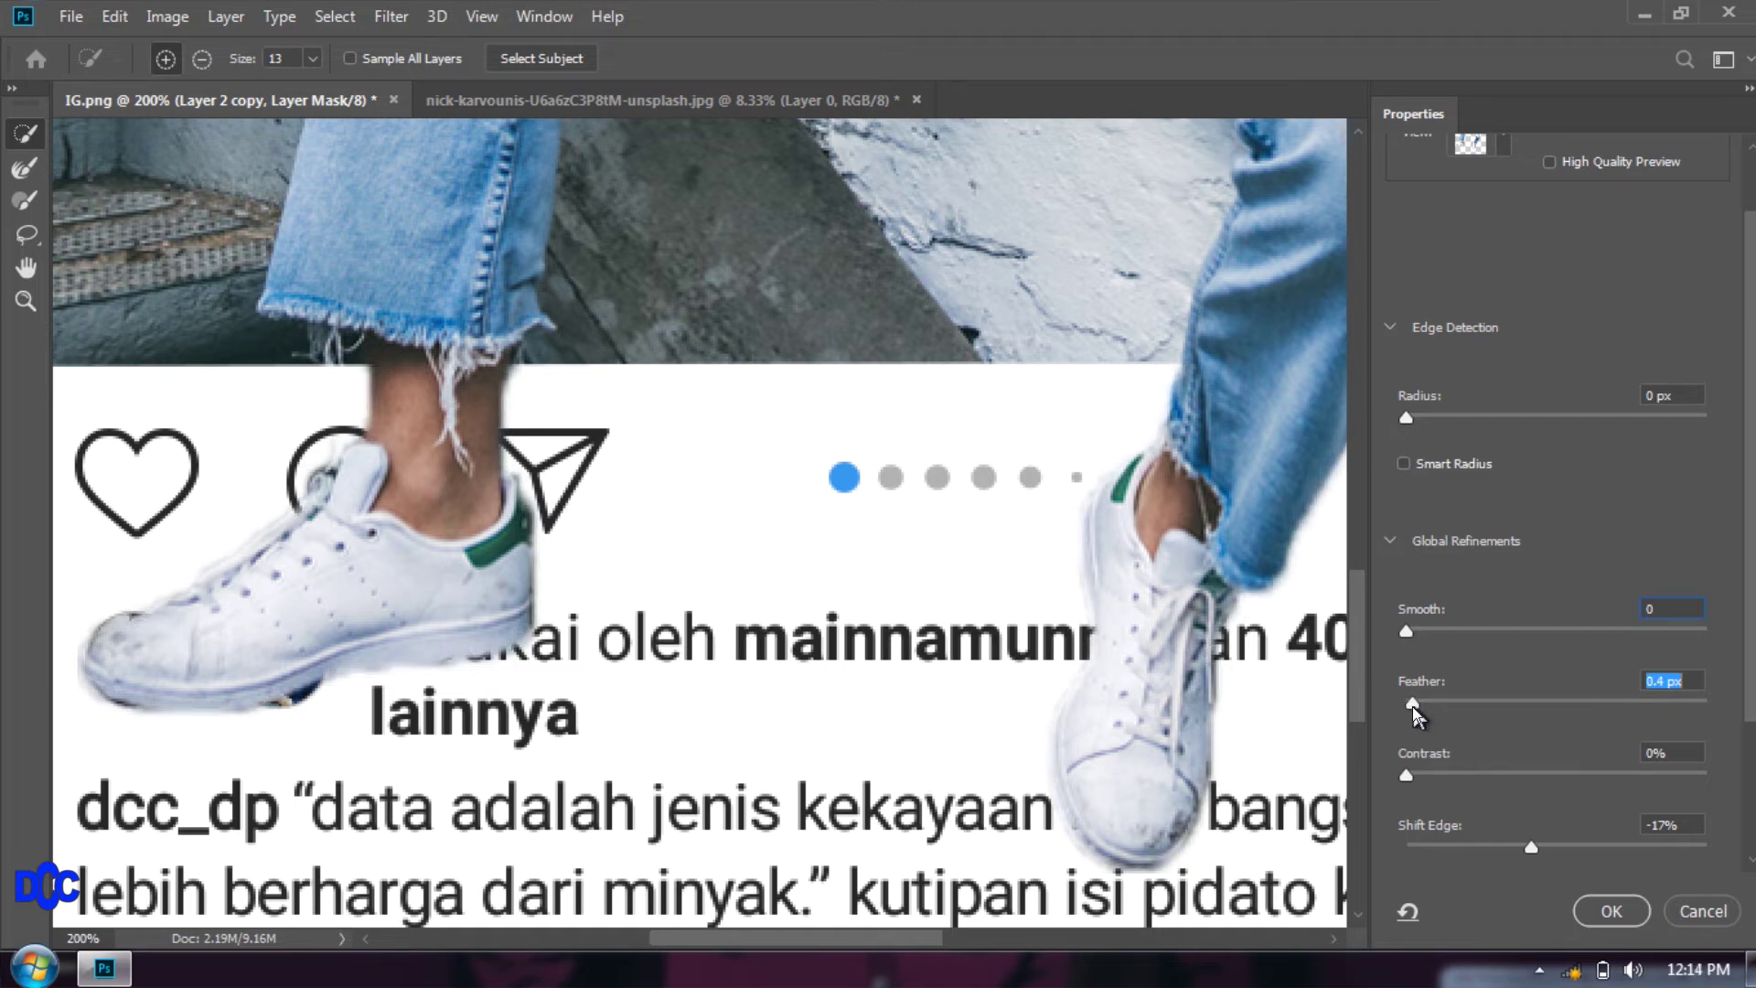
left_click_drag(1414, 706, 1386, 729)
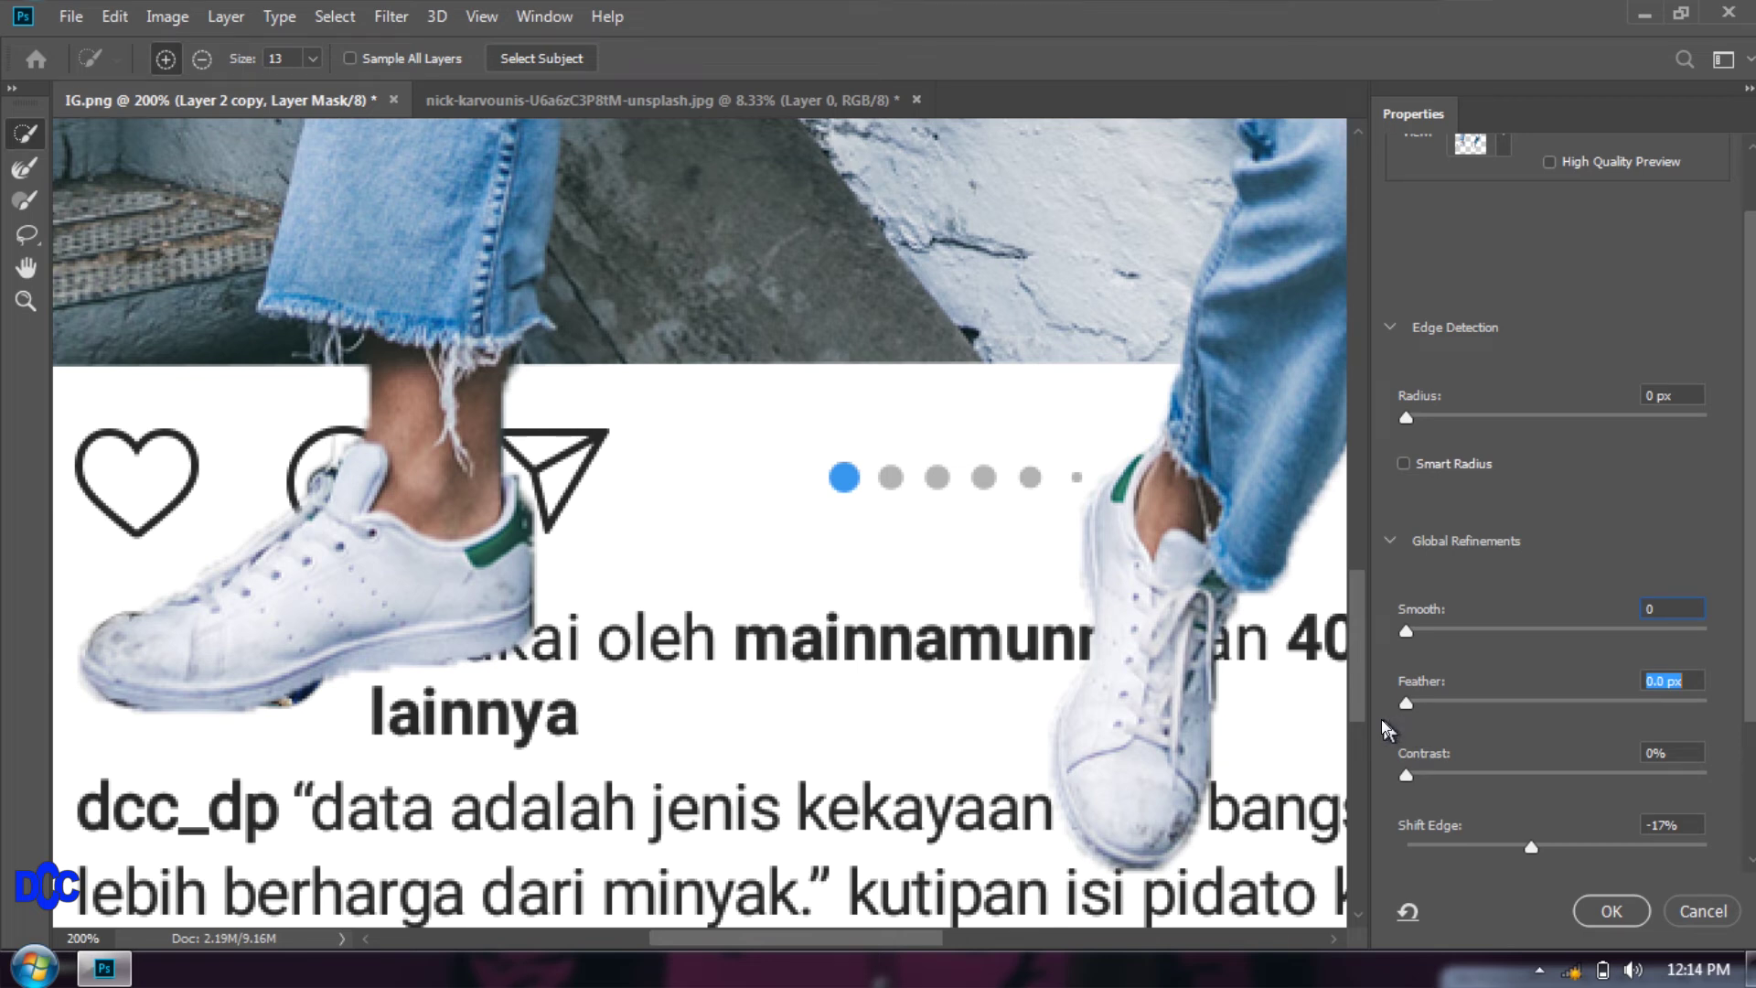
Soften the leg mask's outline lightly with Feather at 0.2 px and Smooth at 9.
scroll(1357, 697, "down", 2)
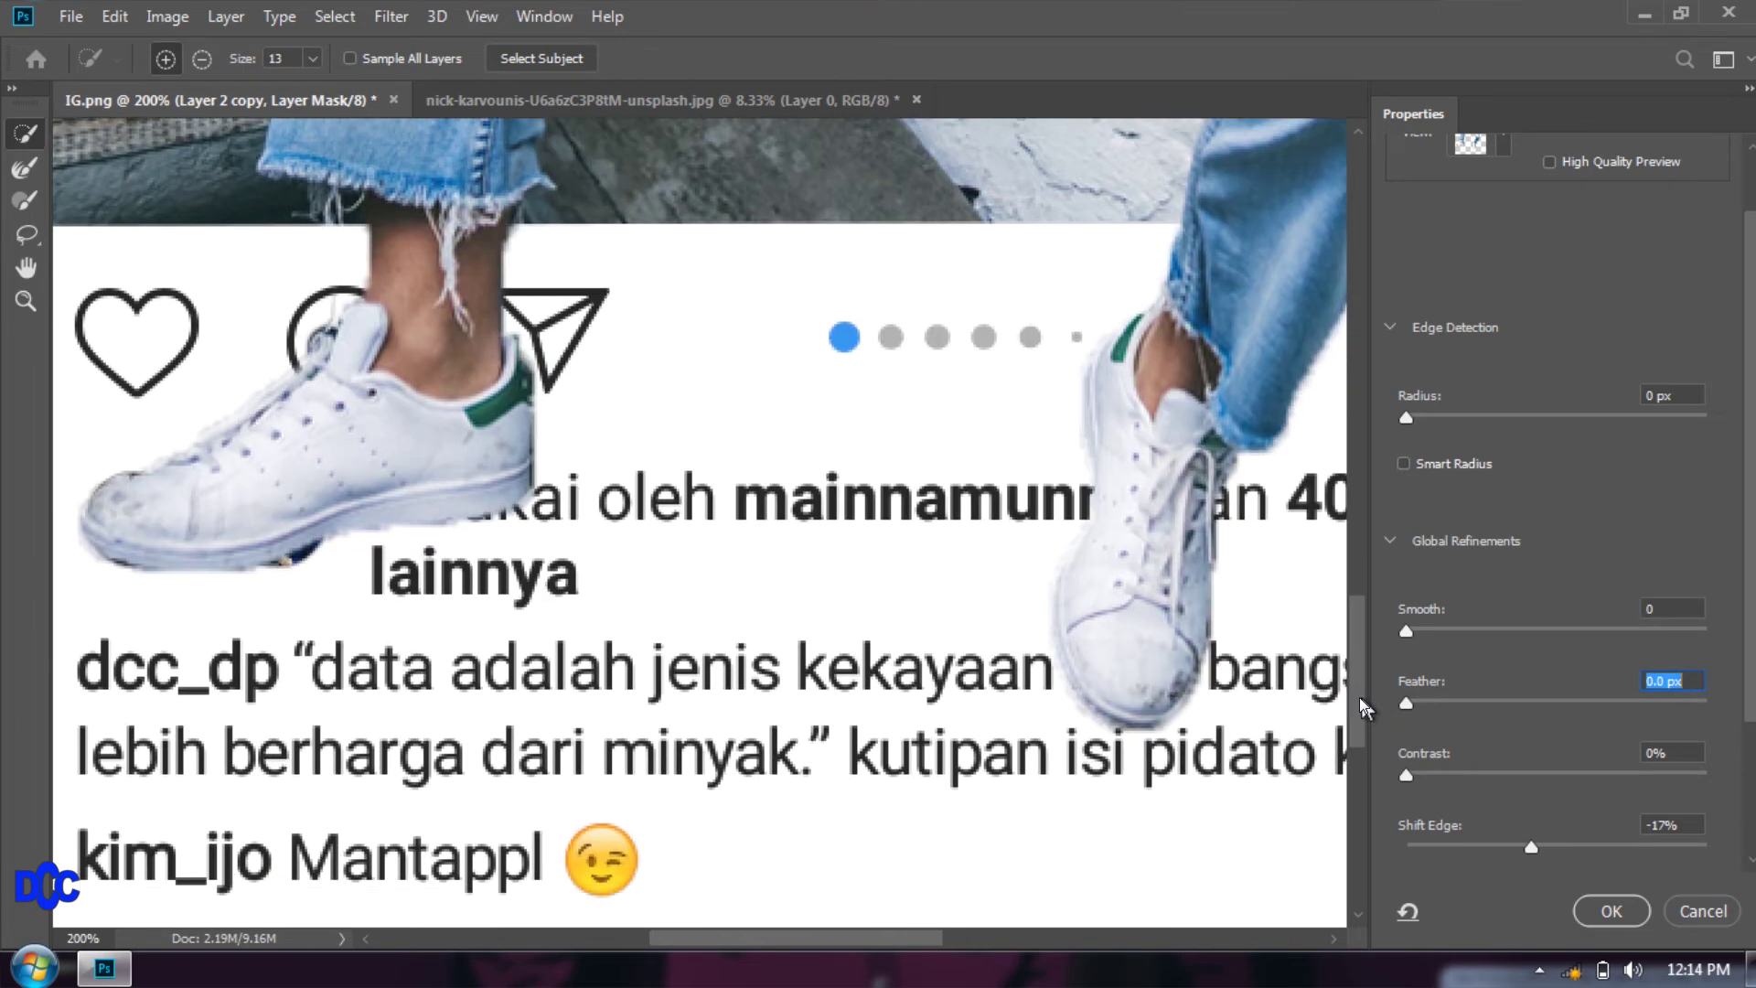
left_click_drag(1361, 698, 1362, 690)
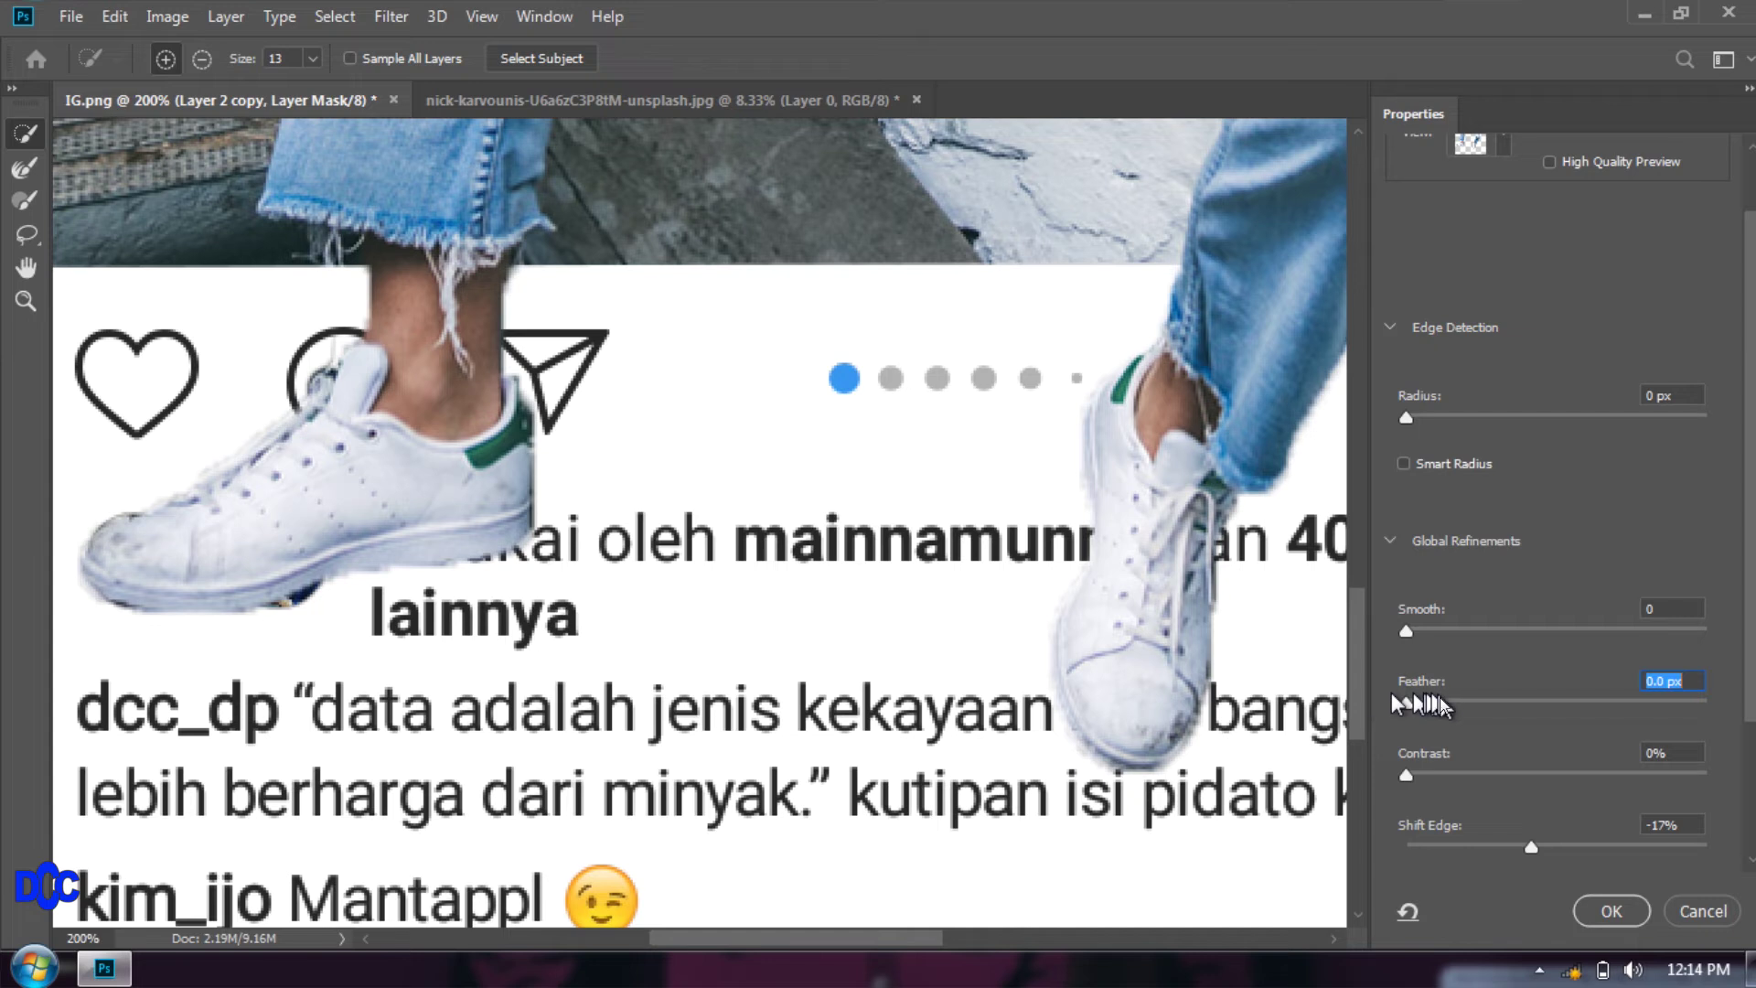
left_click_drag(1403, 700, 1409, 700)
left_click_drag(1407, 633, 1442, 645)
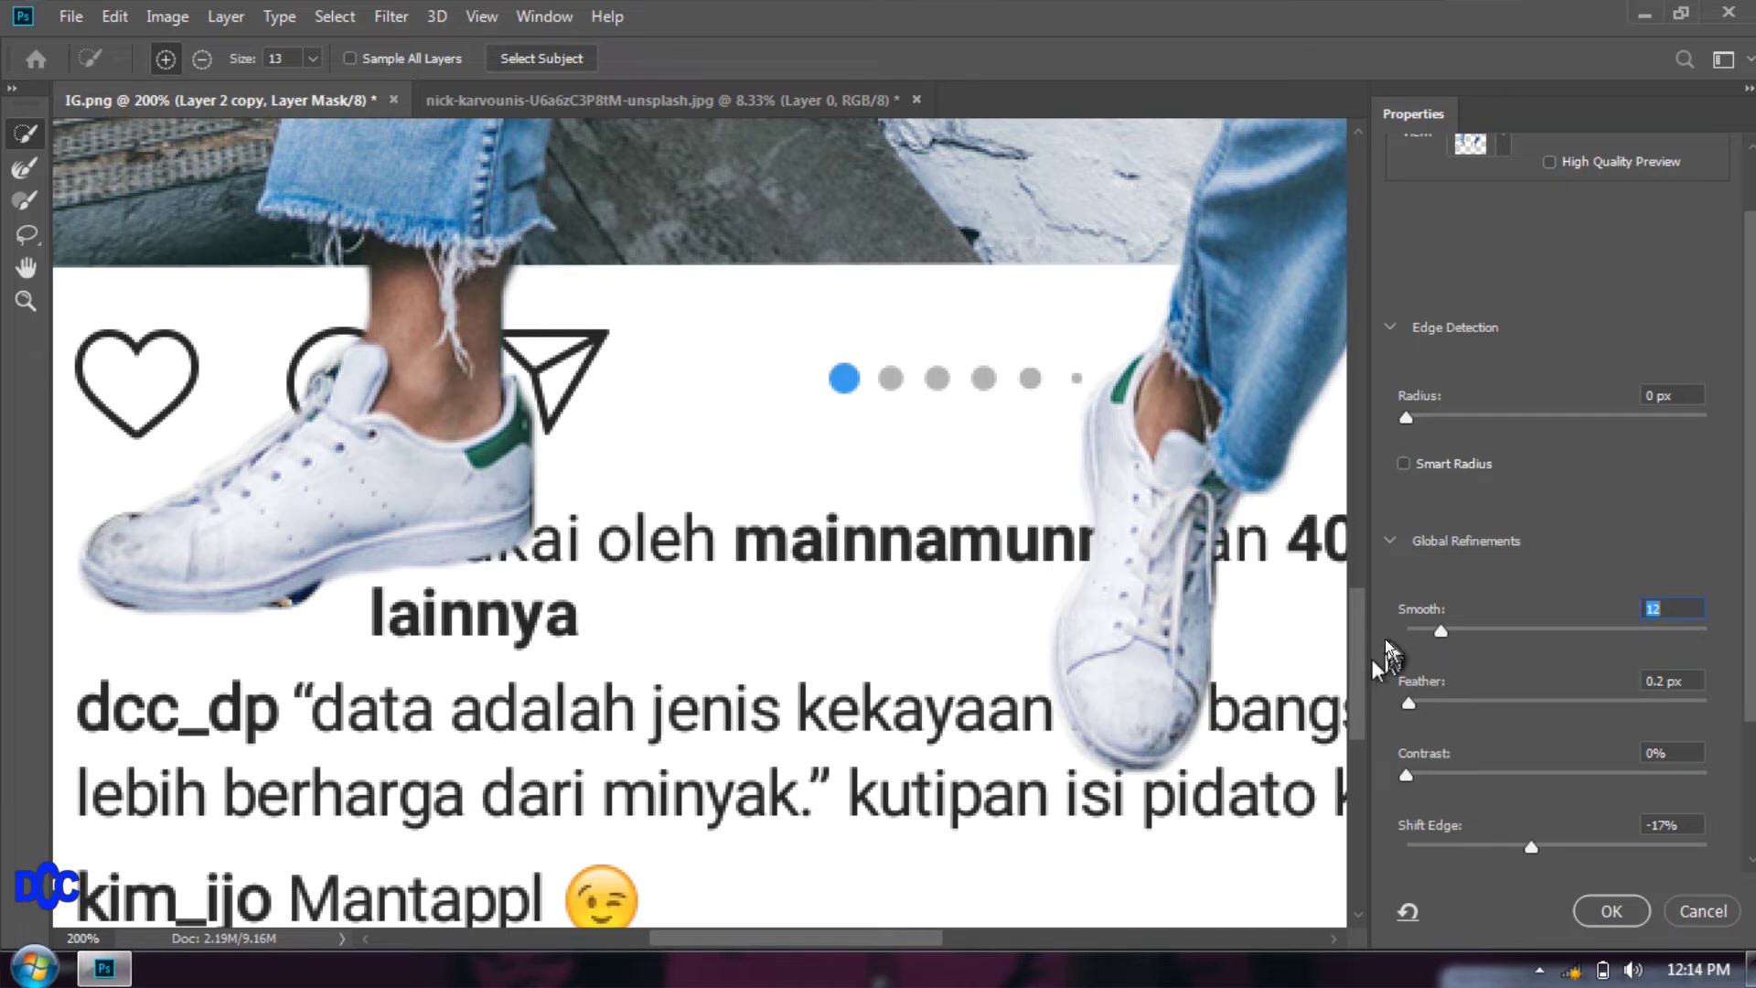
left_click_drag(1427, 639, 1429, 636)
left_click(1593, 910)
Examine the refined cutout edges along both jeans legs, ankles and shoes.
left_click_drag(846, 937, 918, 938)
scroll(965, 625, "up", 3)
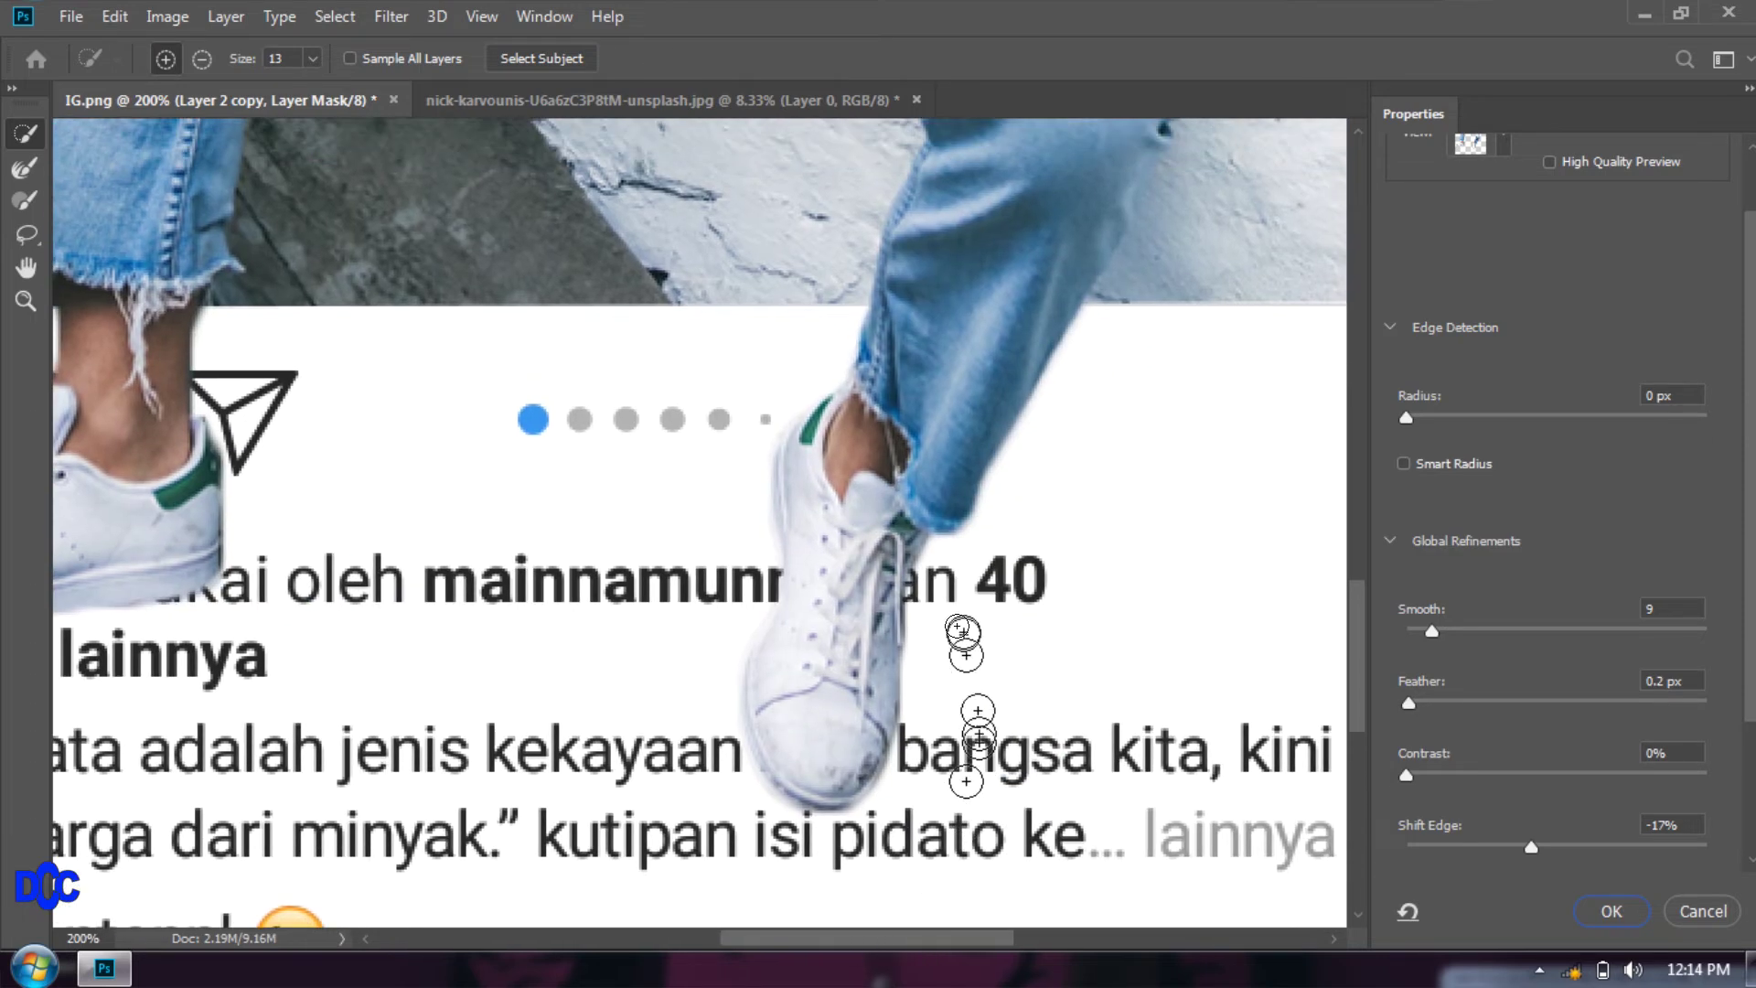
scroll(960, 622, "up", 1)
scroll(972, 803, "down", 1)
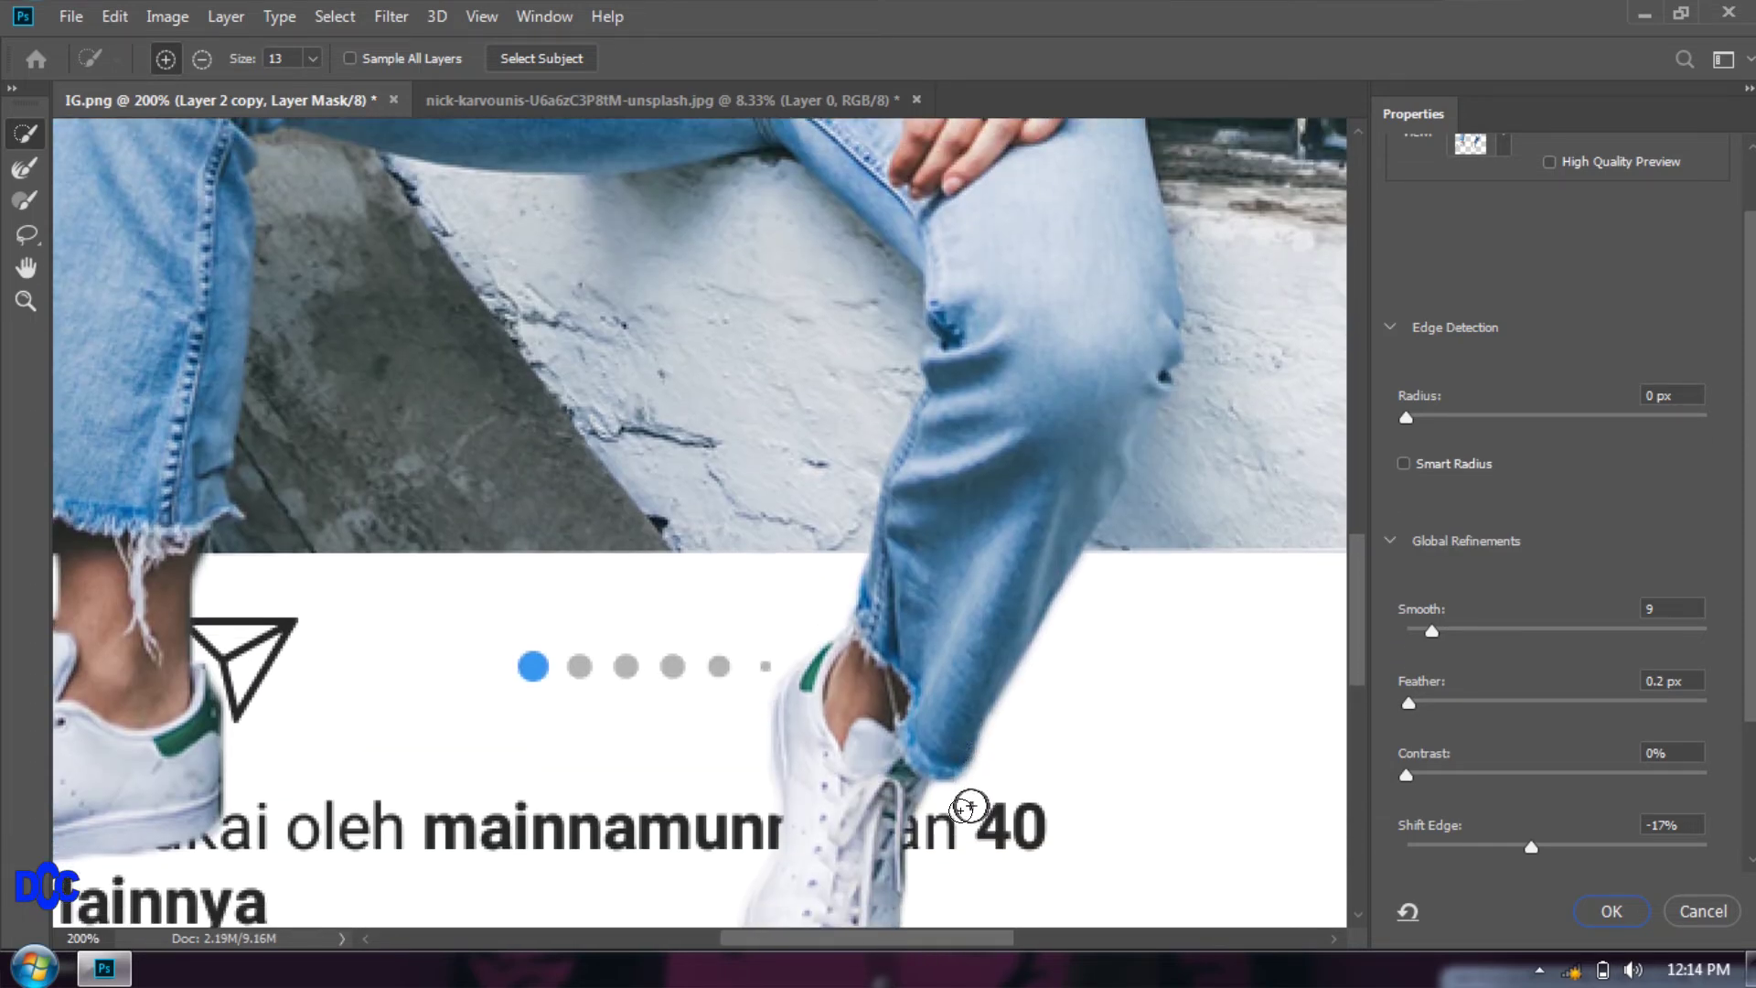
left_click_drag(902, 938, 941, 942)
scroll(835, 835, "up", 1)
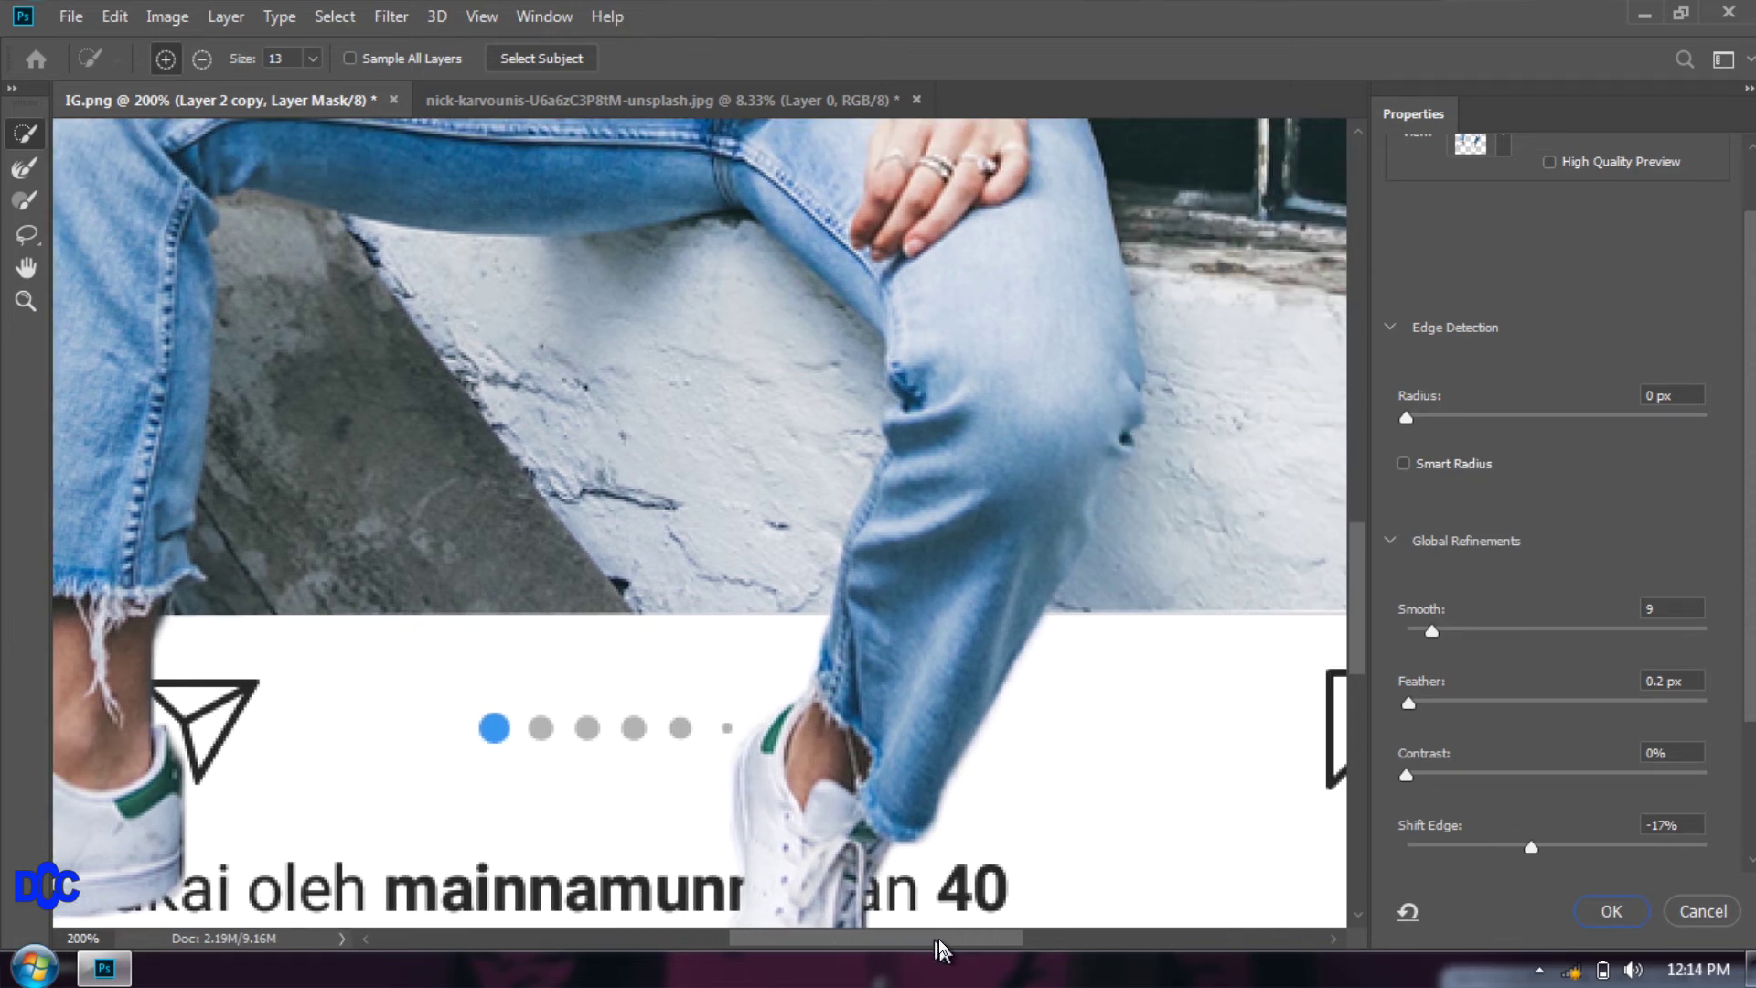
scroll(915, 878, "down", 3)
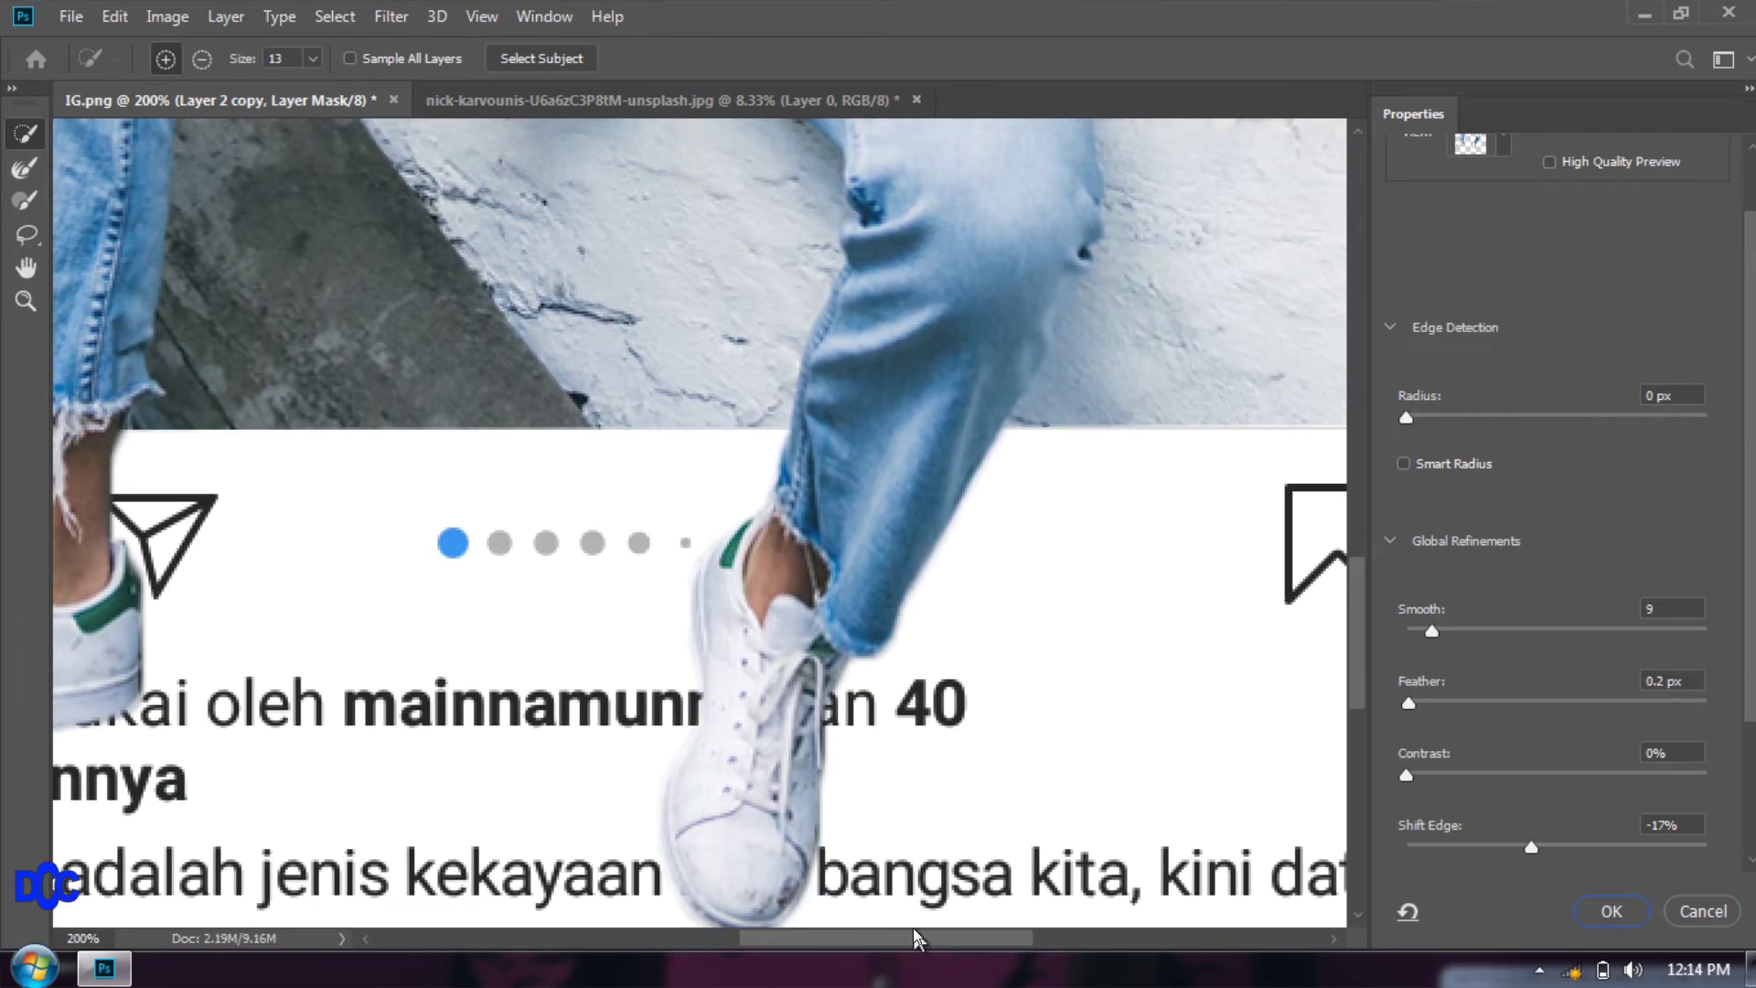
left_click_drag(919, 933, 836, 937)
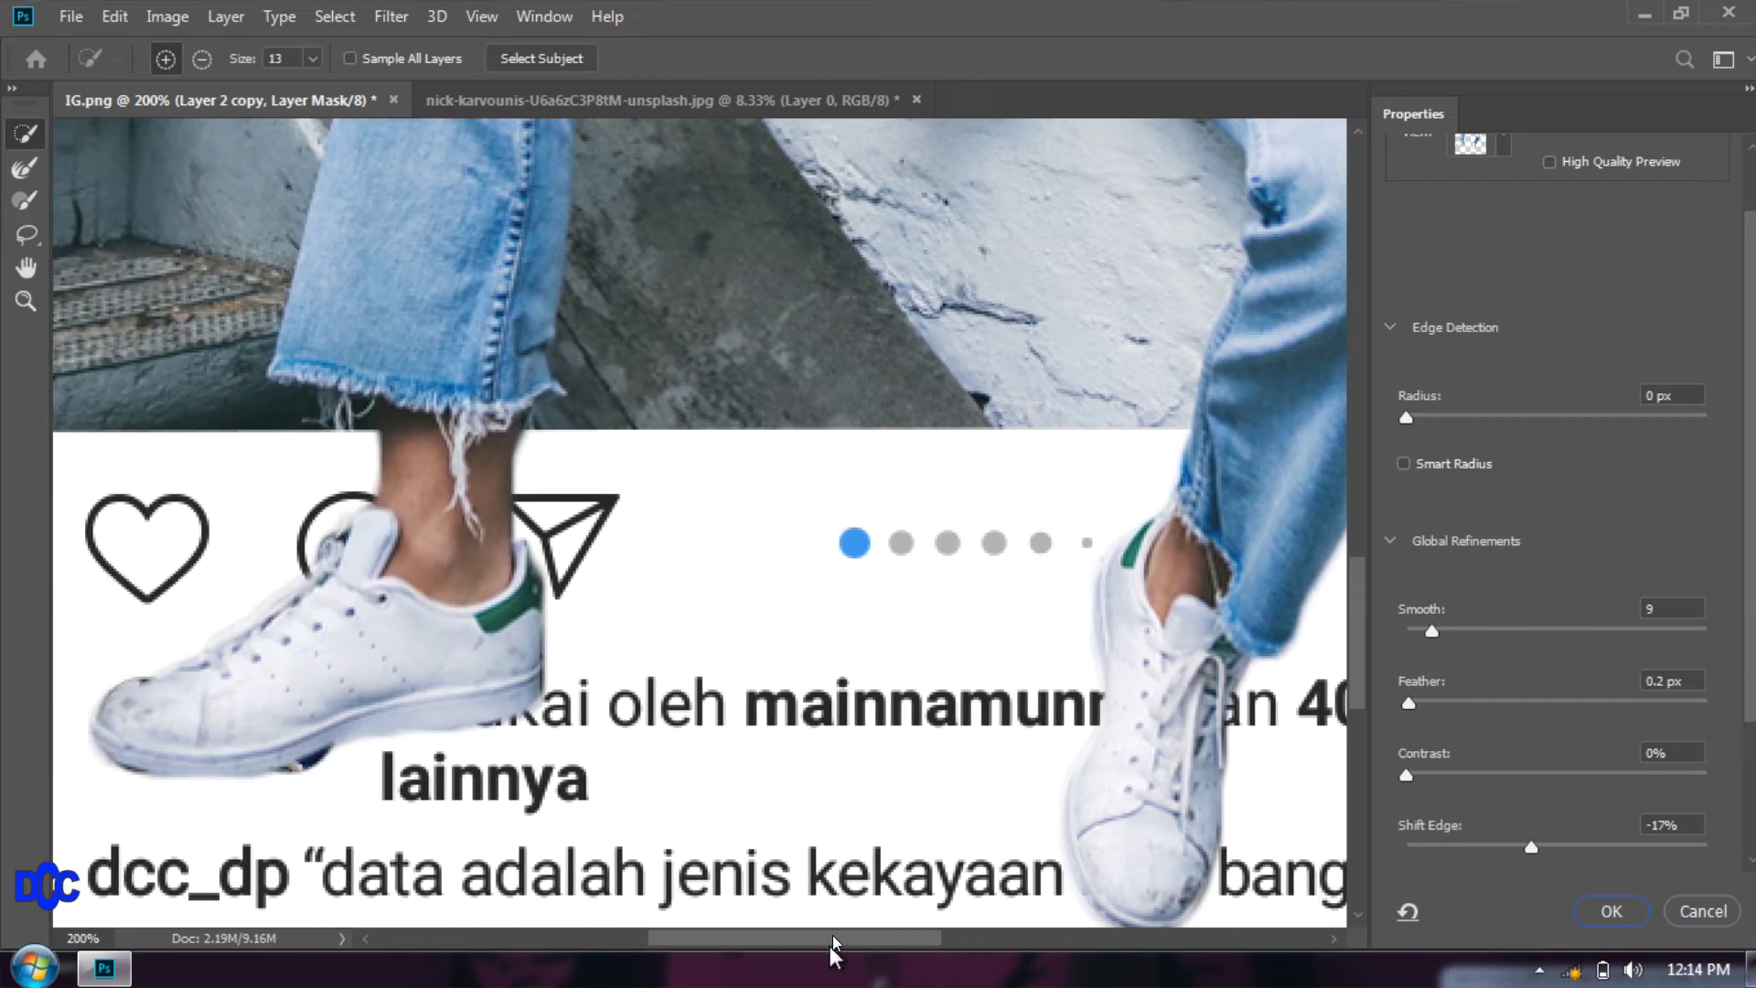
scroll(888, 906, "down", 1)
scroll(1208, 850, "down", 1)
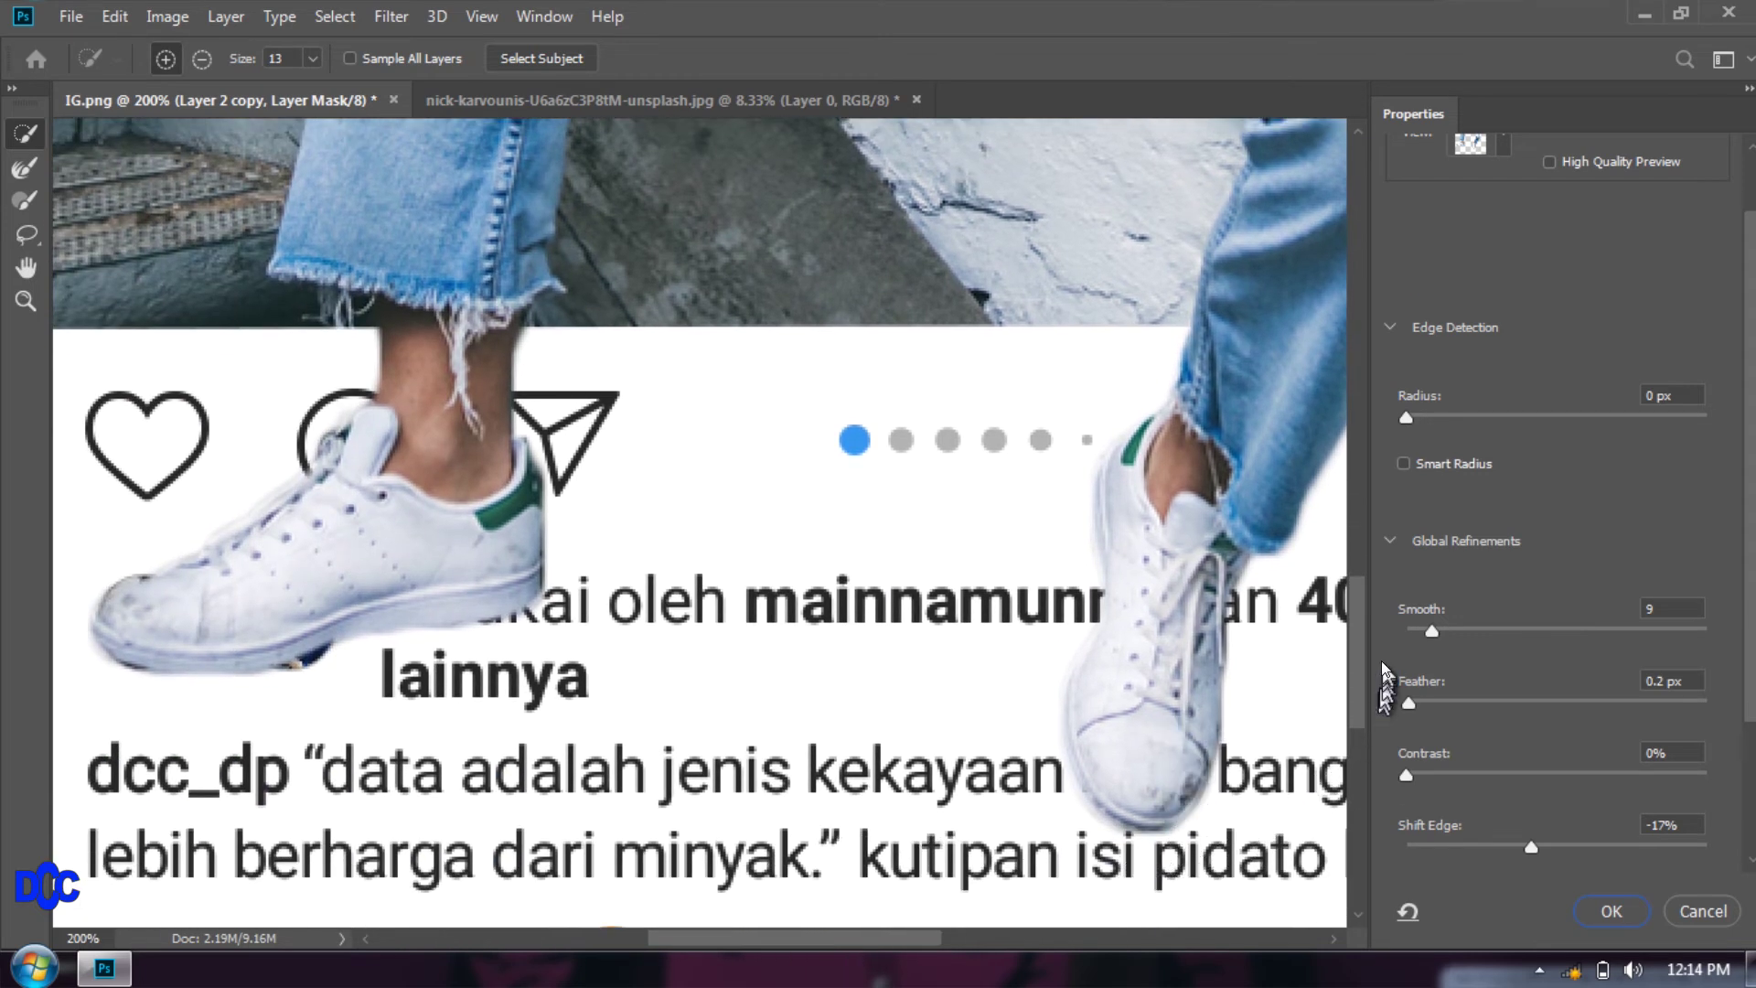
Finalize the Smooth adjustment and apply the edge refinements to Layer 2 copy's mask.
mouse_move(1425, 630)
left_mouse_down()
mouse_move(1374, 642)
mouse_move(1430, 650)
left_mouse_up()
left_click(1610, 912)
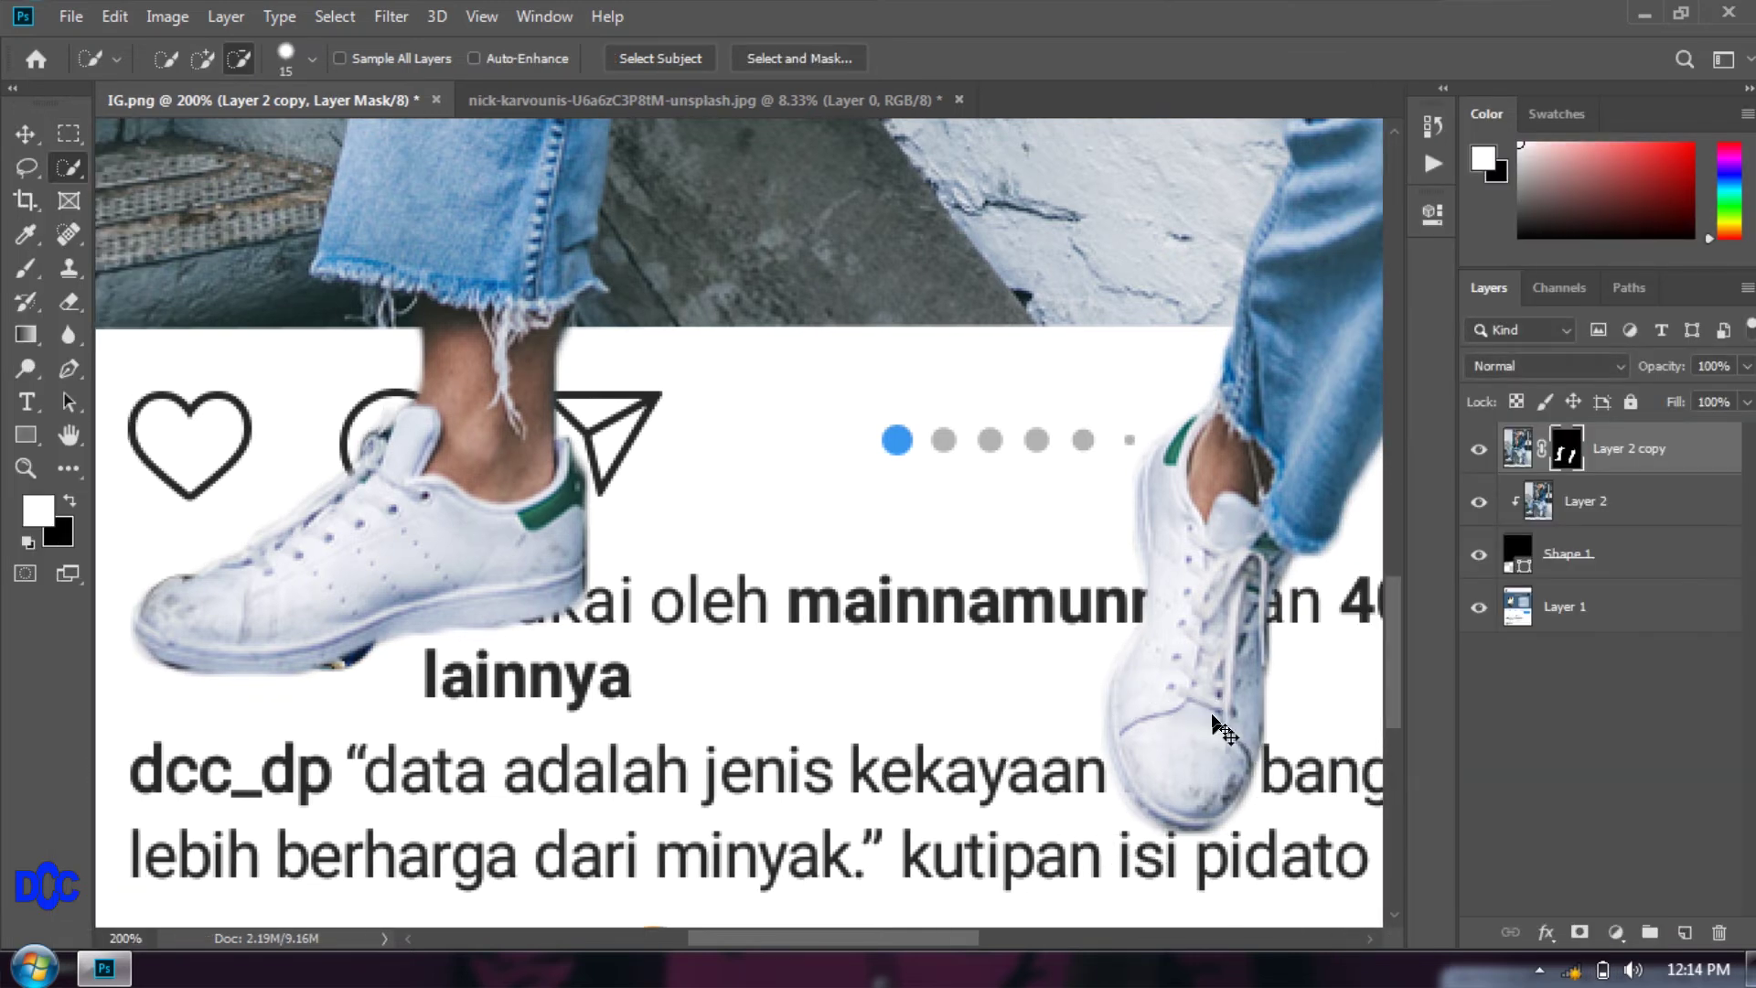
key("ctrl+minus")
key("ctrl+minus")
key("ctrl+minus")
key("ctrl+minus")
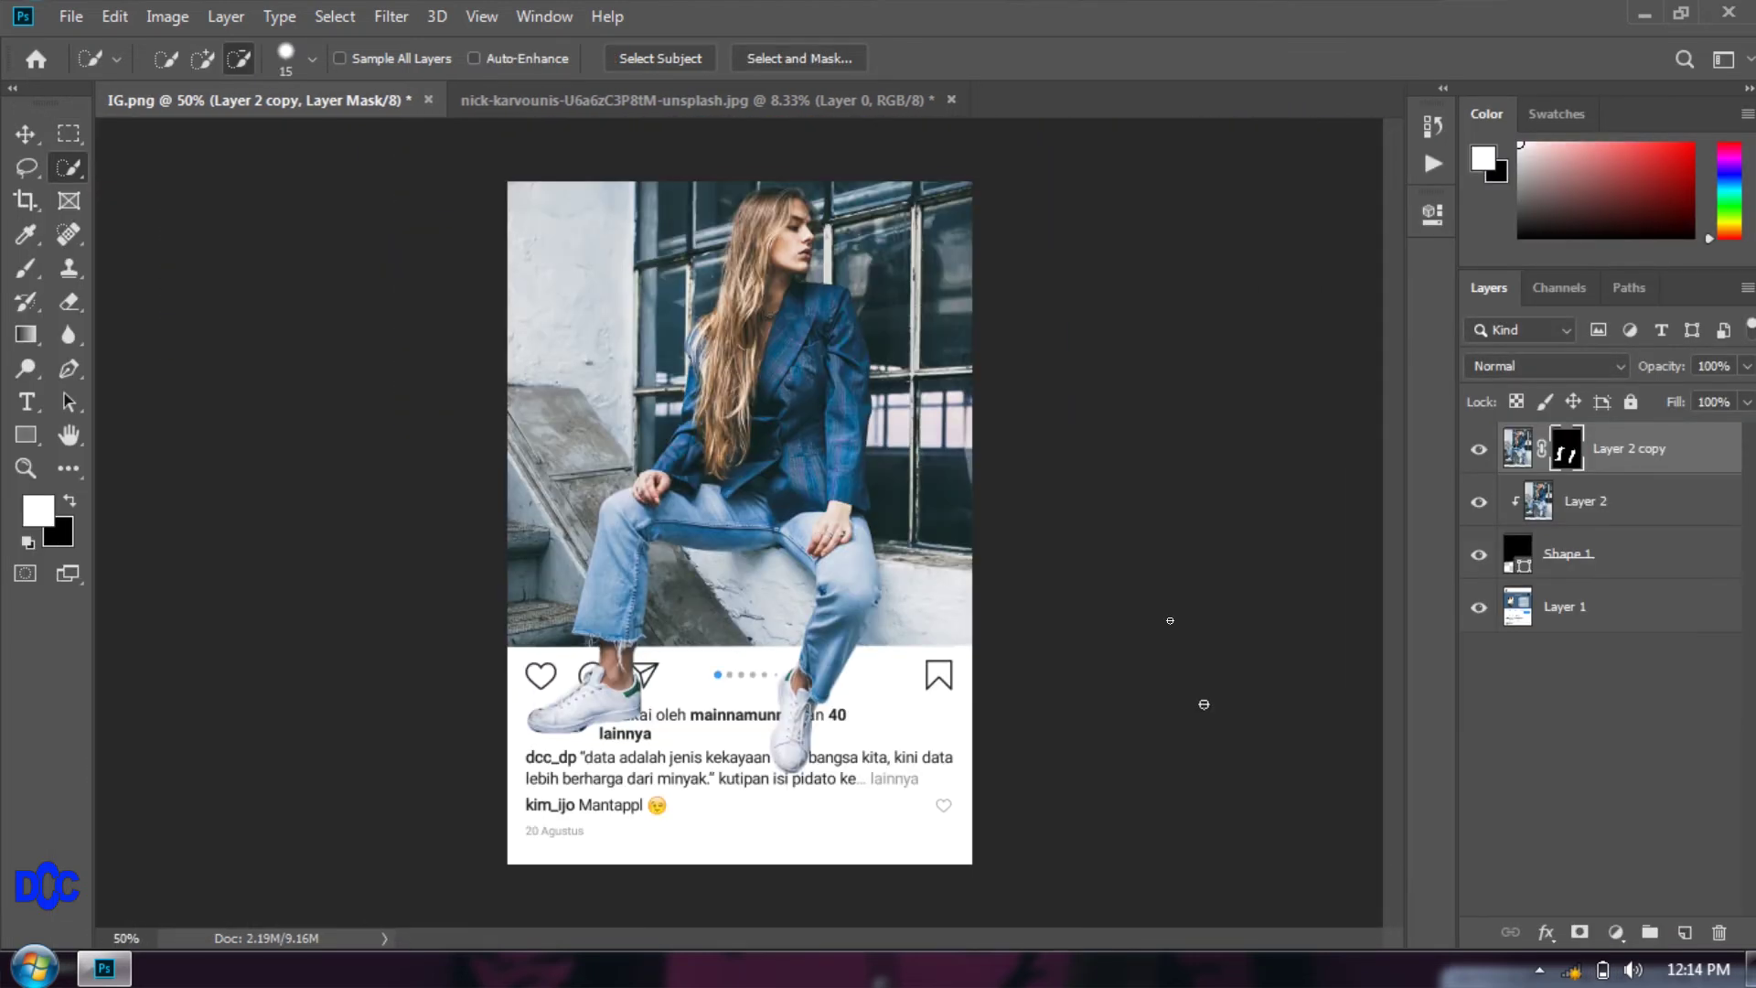
Add a drop shadow to Layer 2 copy and set its angle to 43°.
right_click(1608, 448)
left_click(1365, 34)
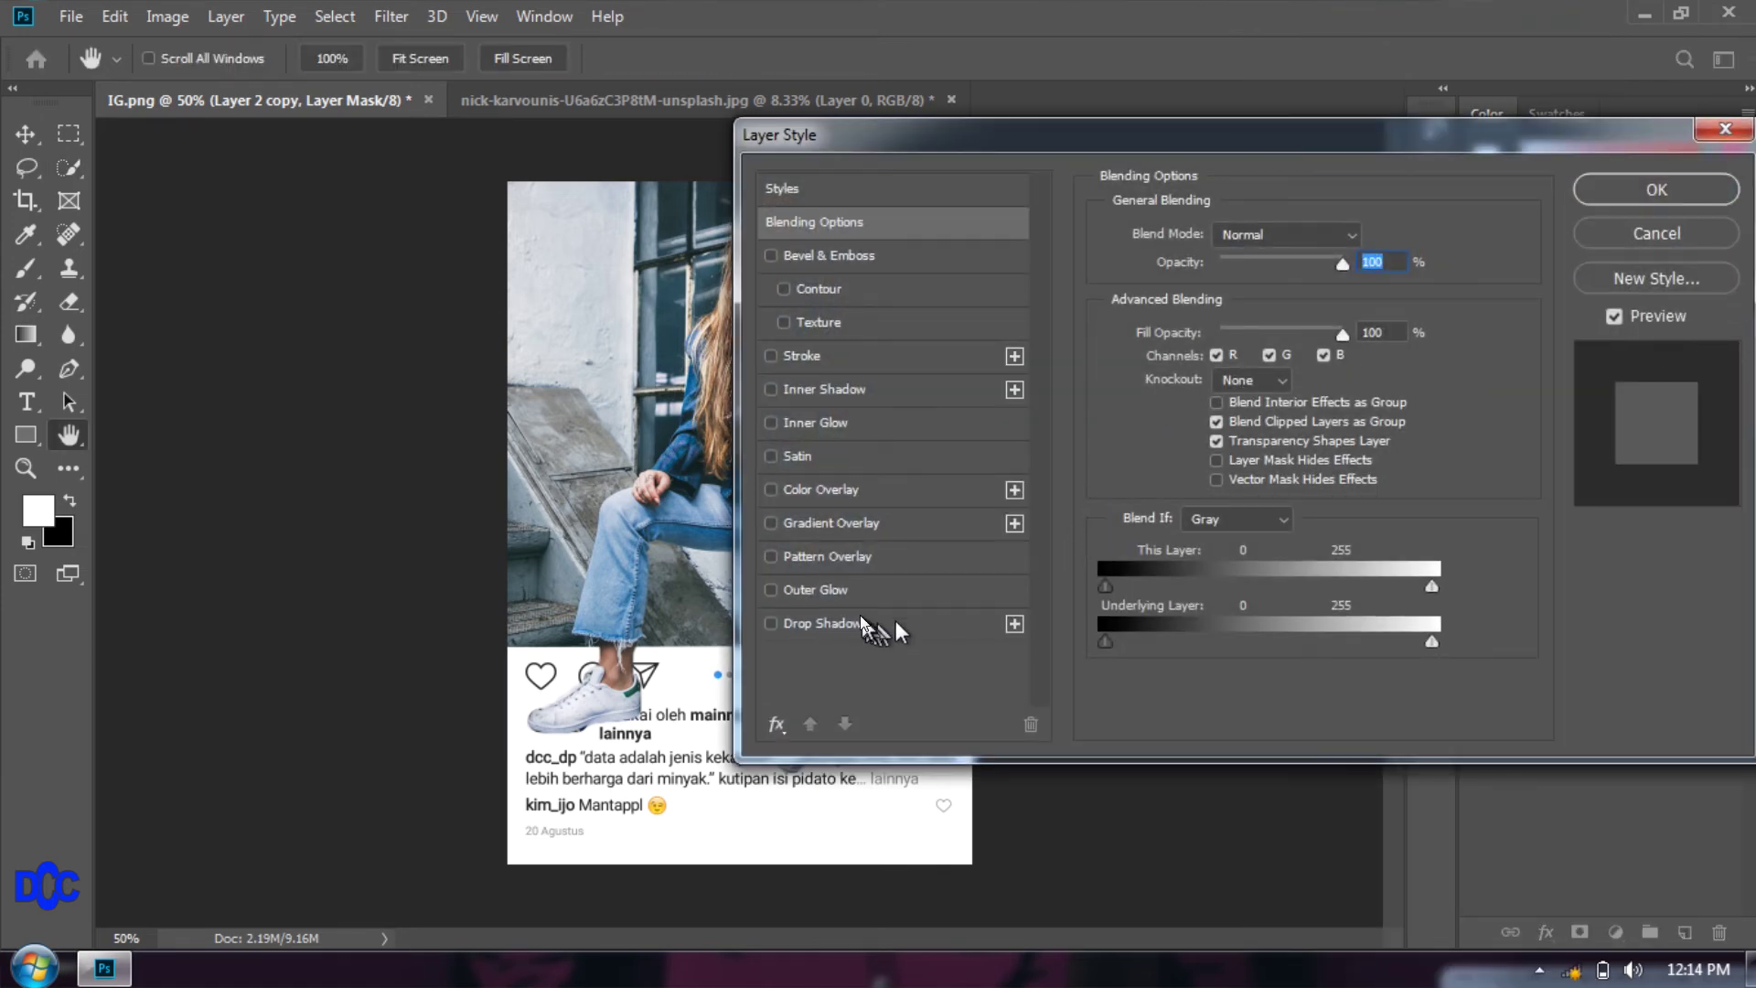
left_click(861, 623)
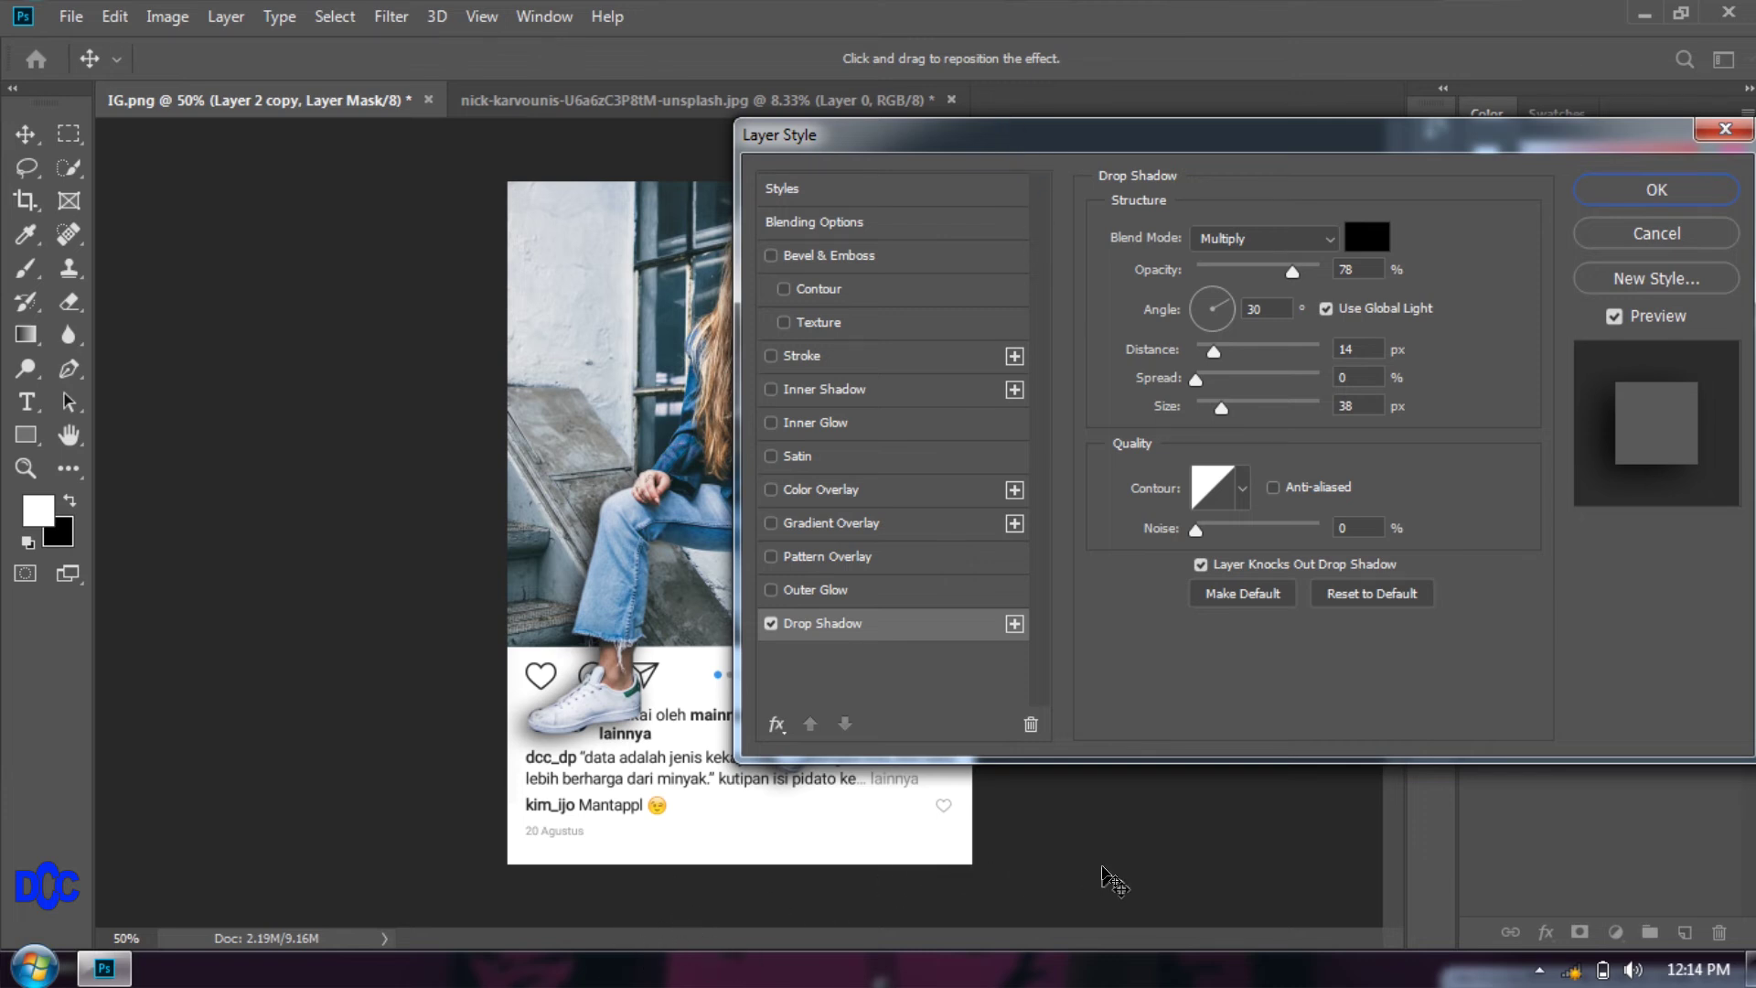
key("ctrl+plus")
left_click_drag(892, 940, 979, 954)
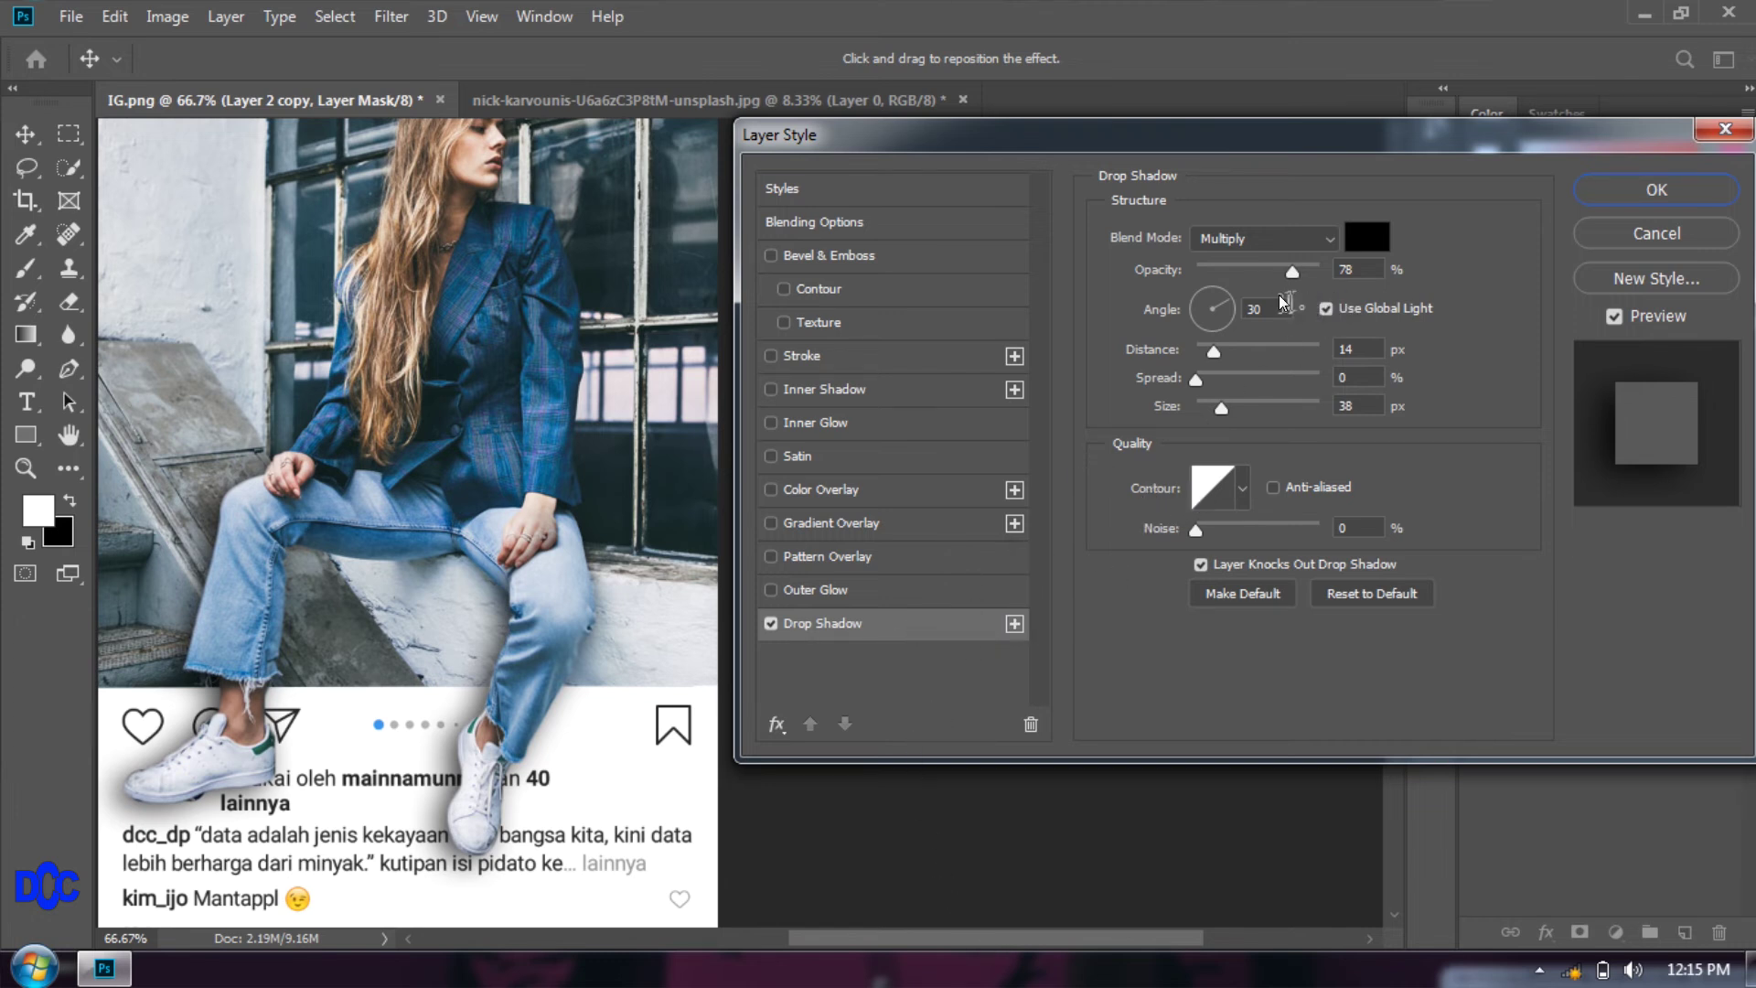
double_click(1255, 309)
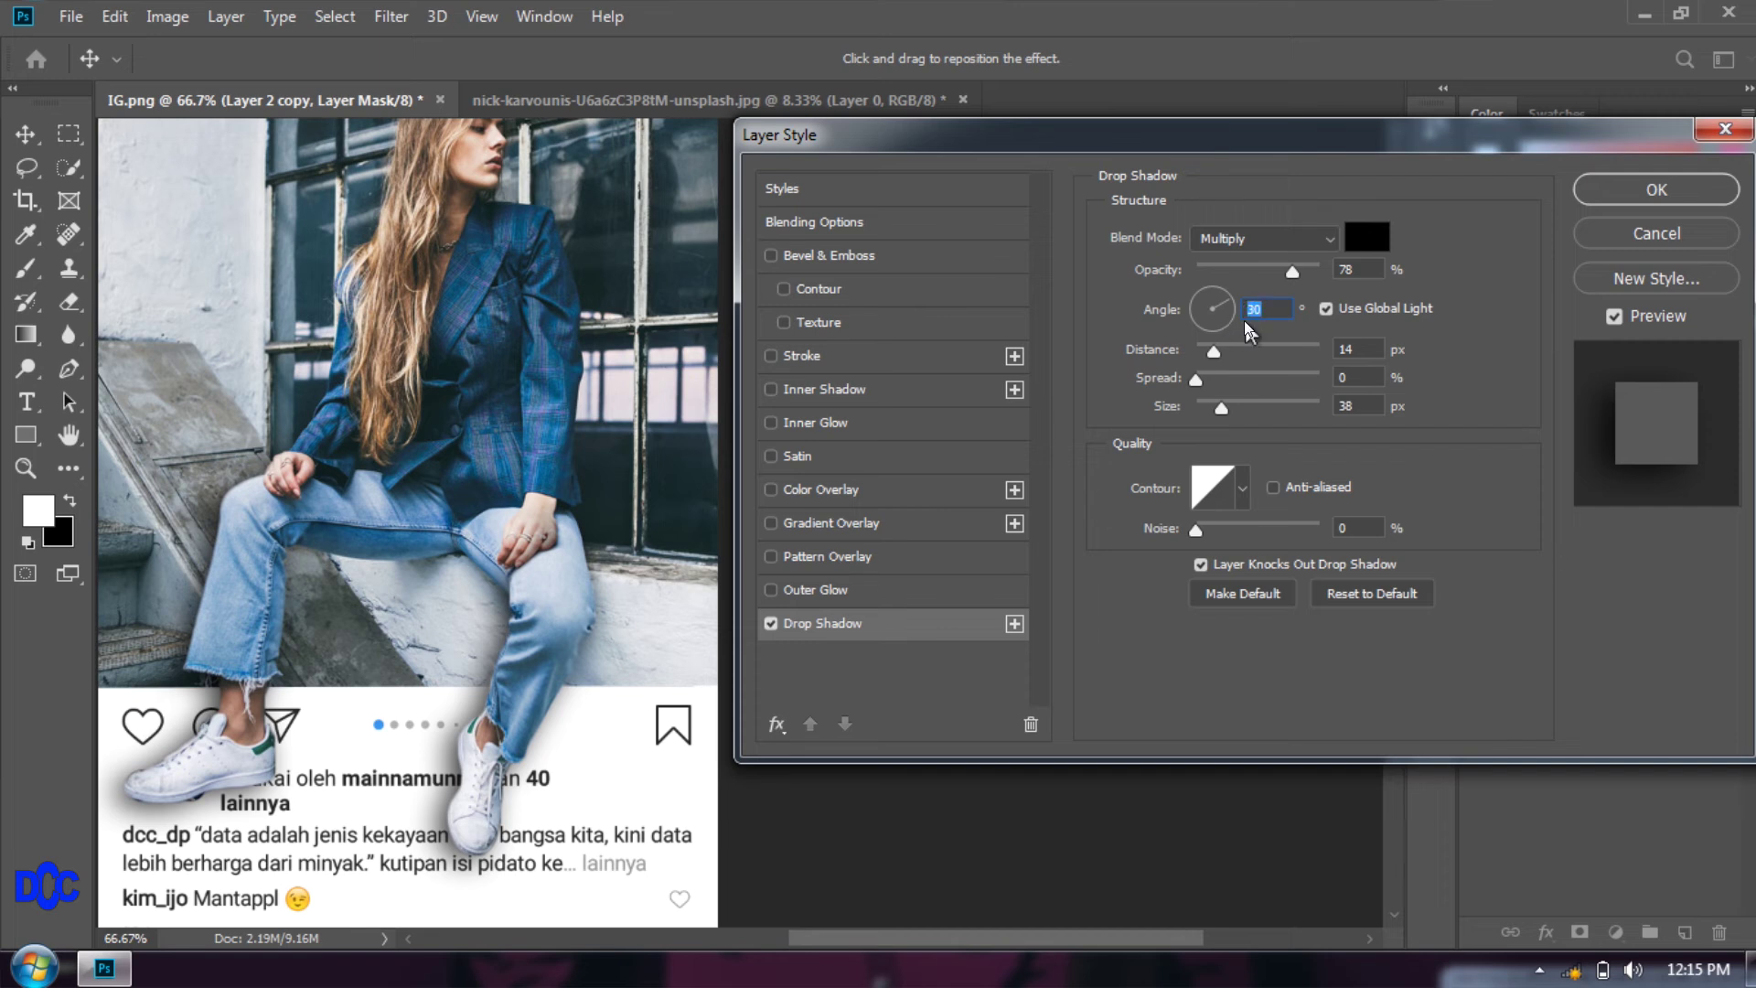
type("43")
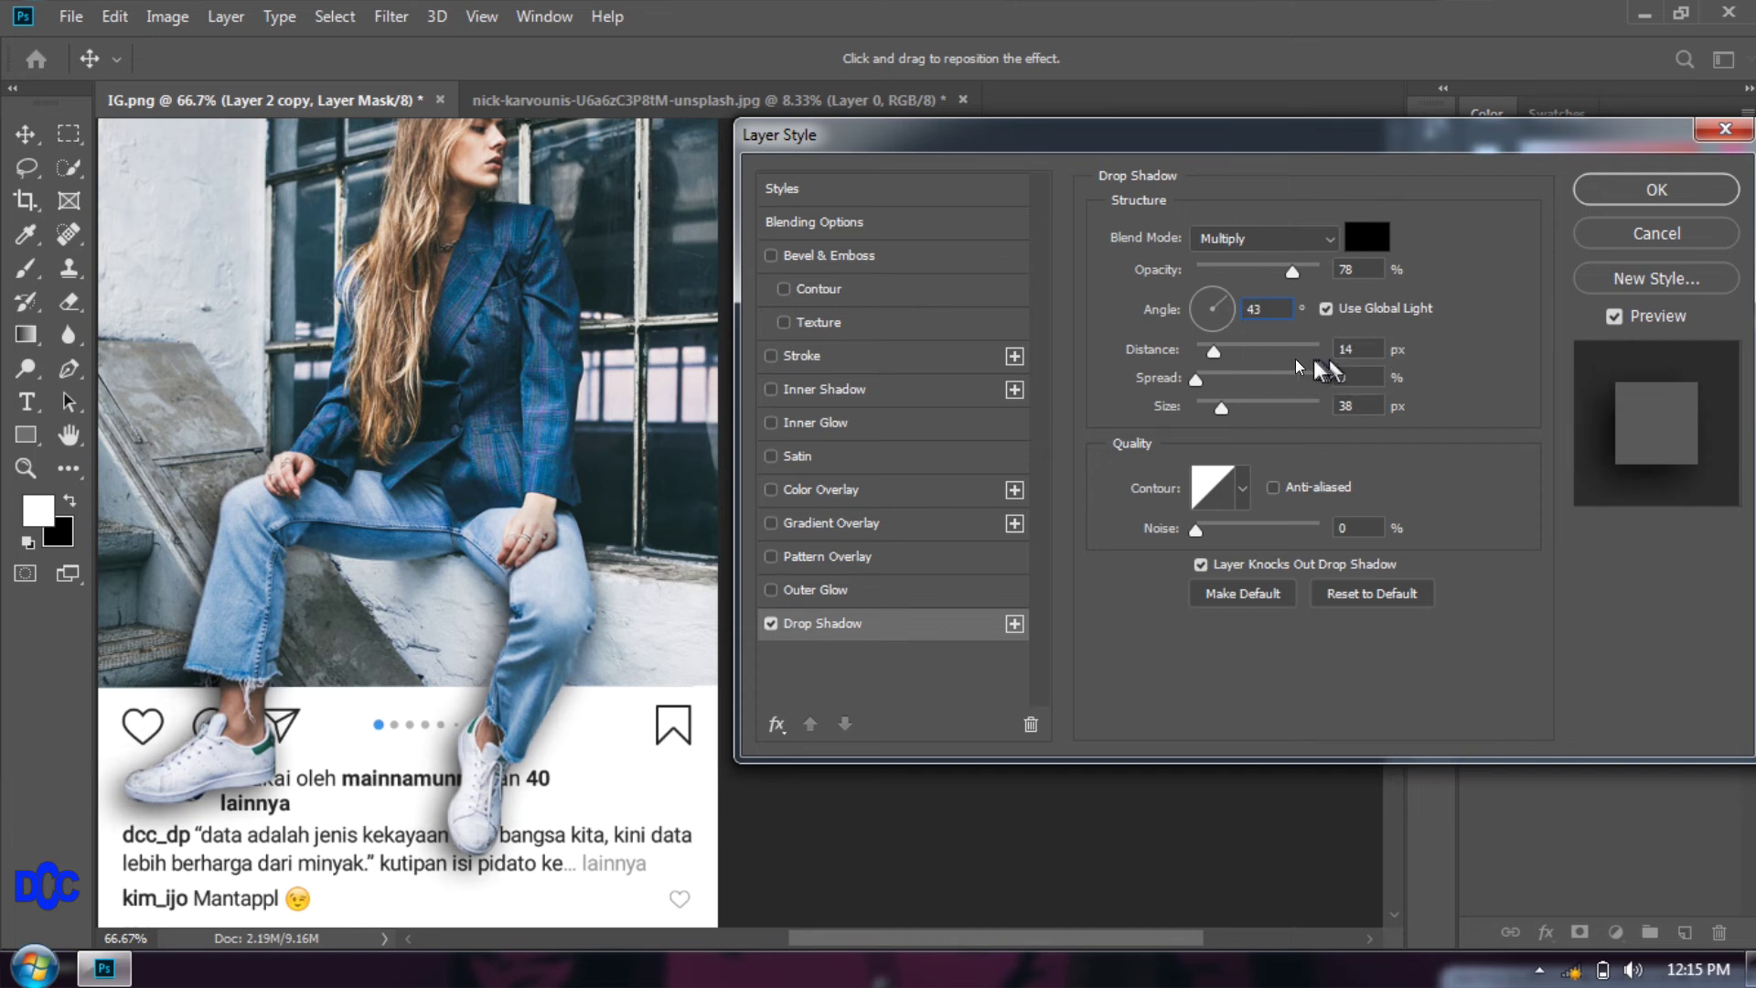
Try a wide, soft drop shadow with a Distance of 38 px and a Size of 78 px.
double_click(1354, 349)
type("38")
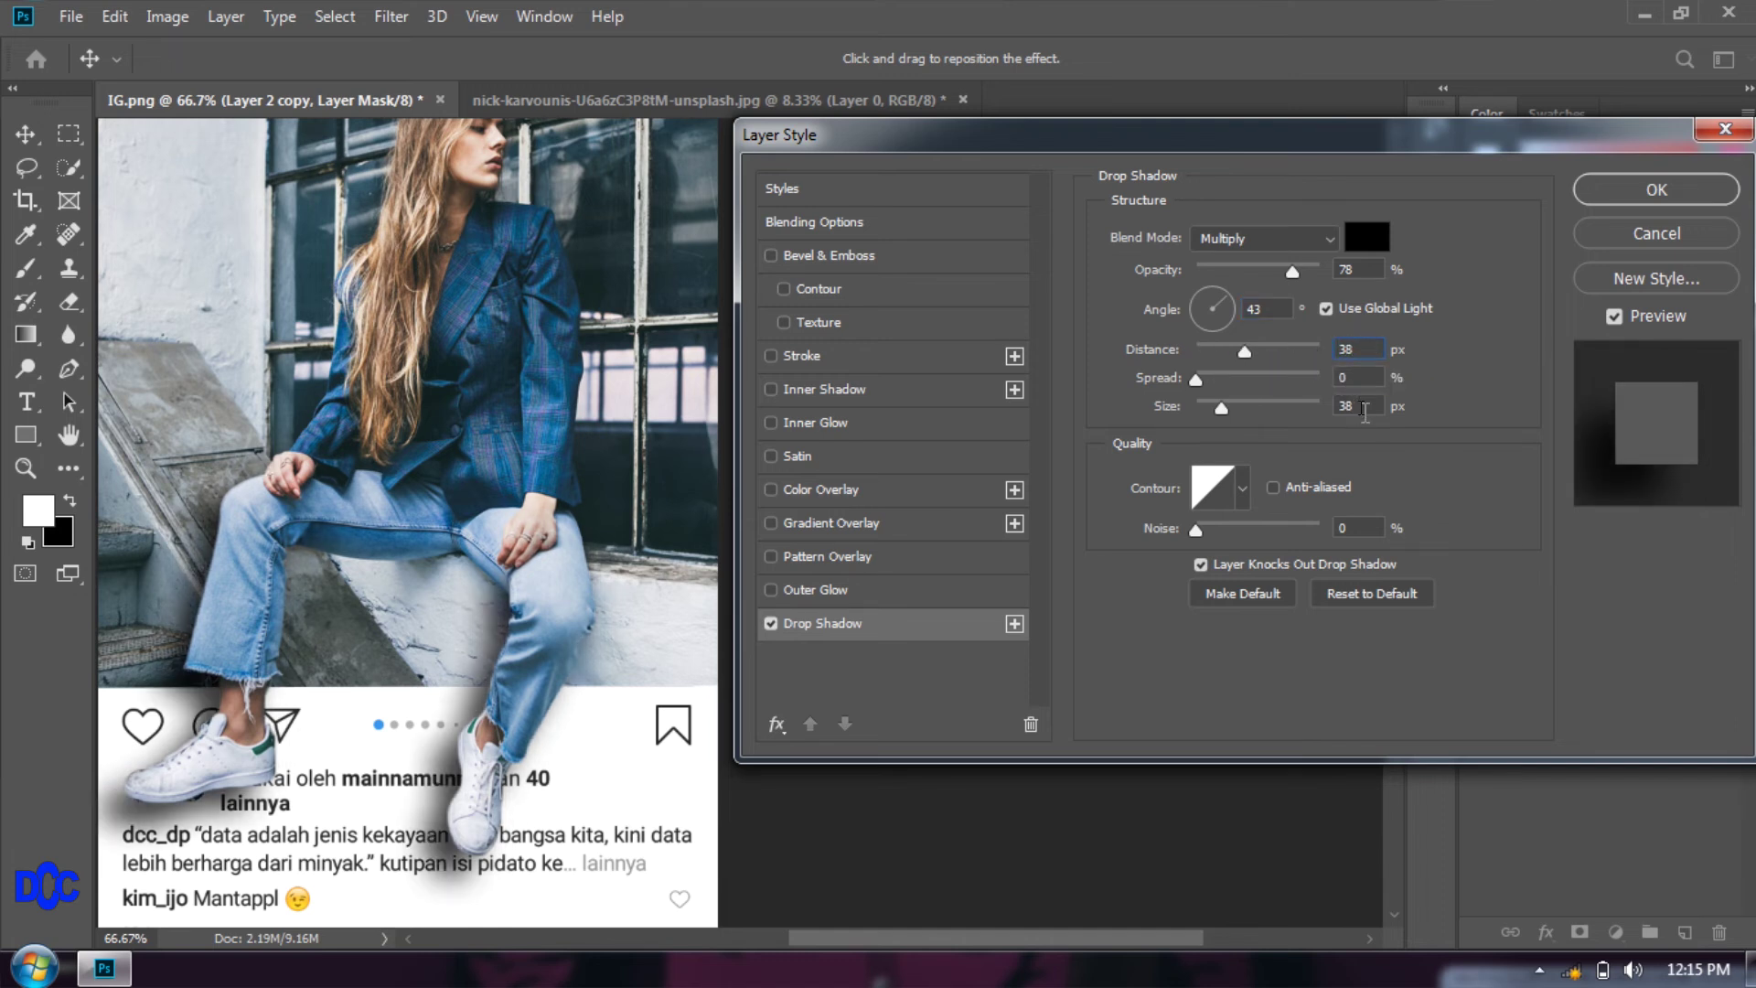
double_click(1356, 405)
type("78")
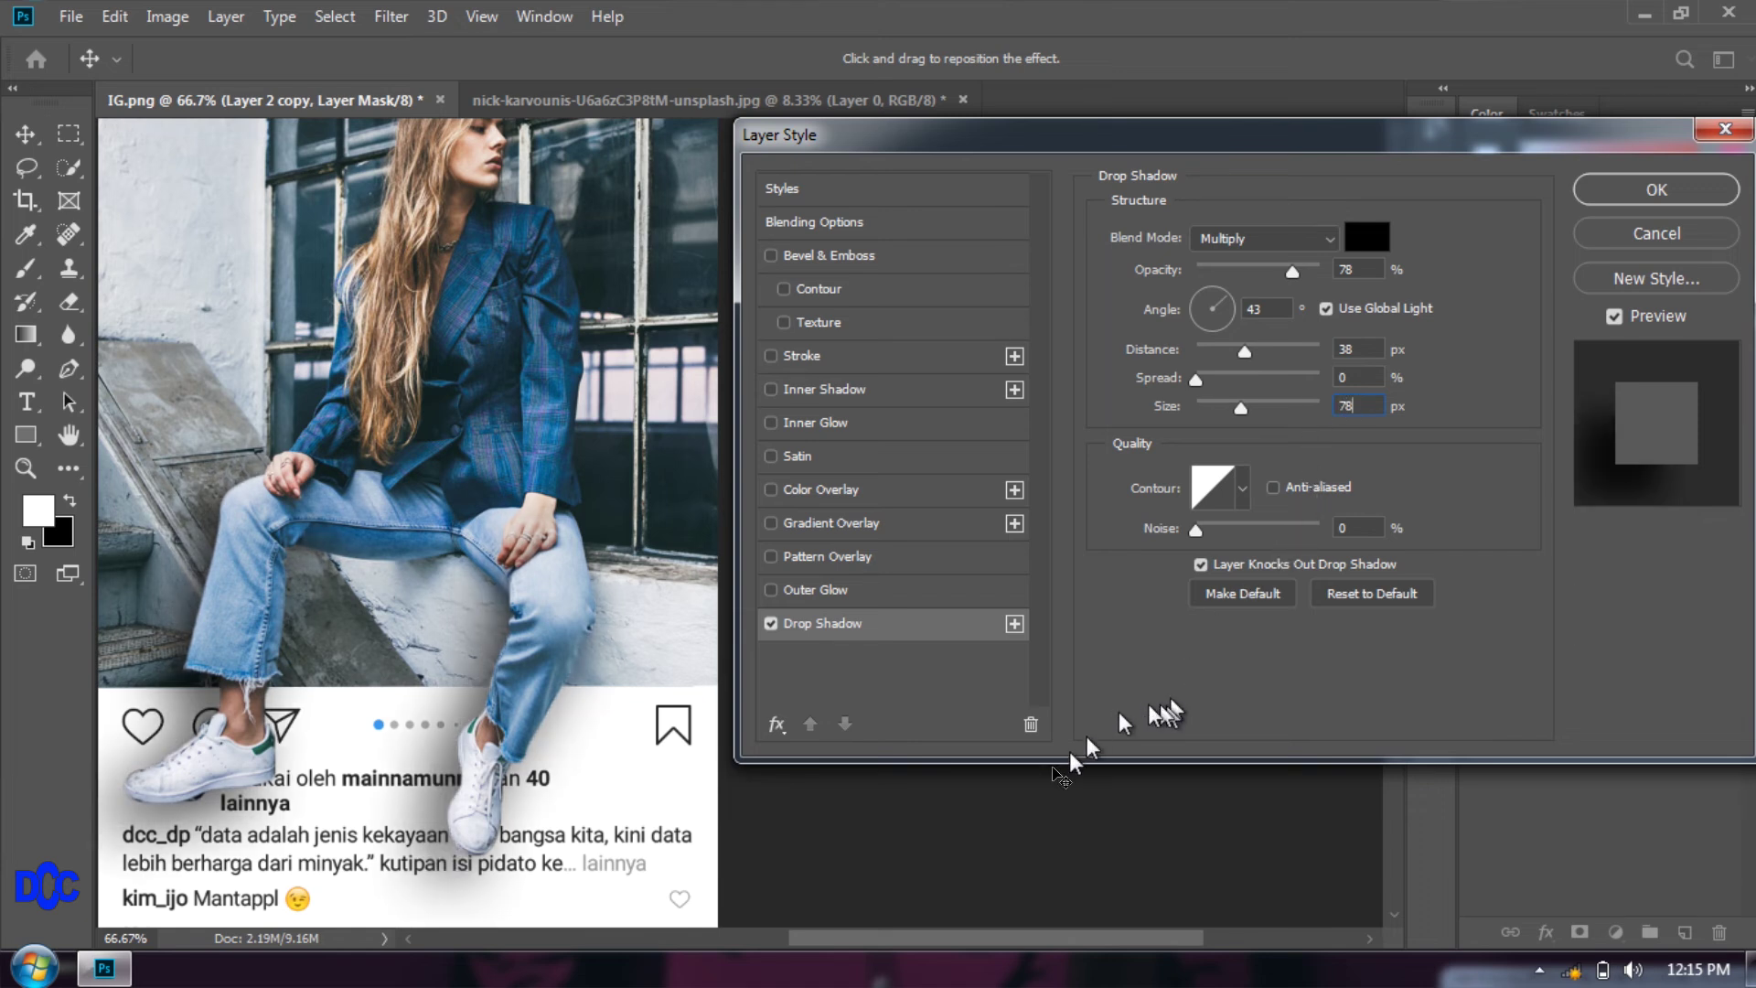
left_click_drag(915, 939, 882, 939)
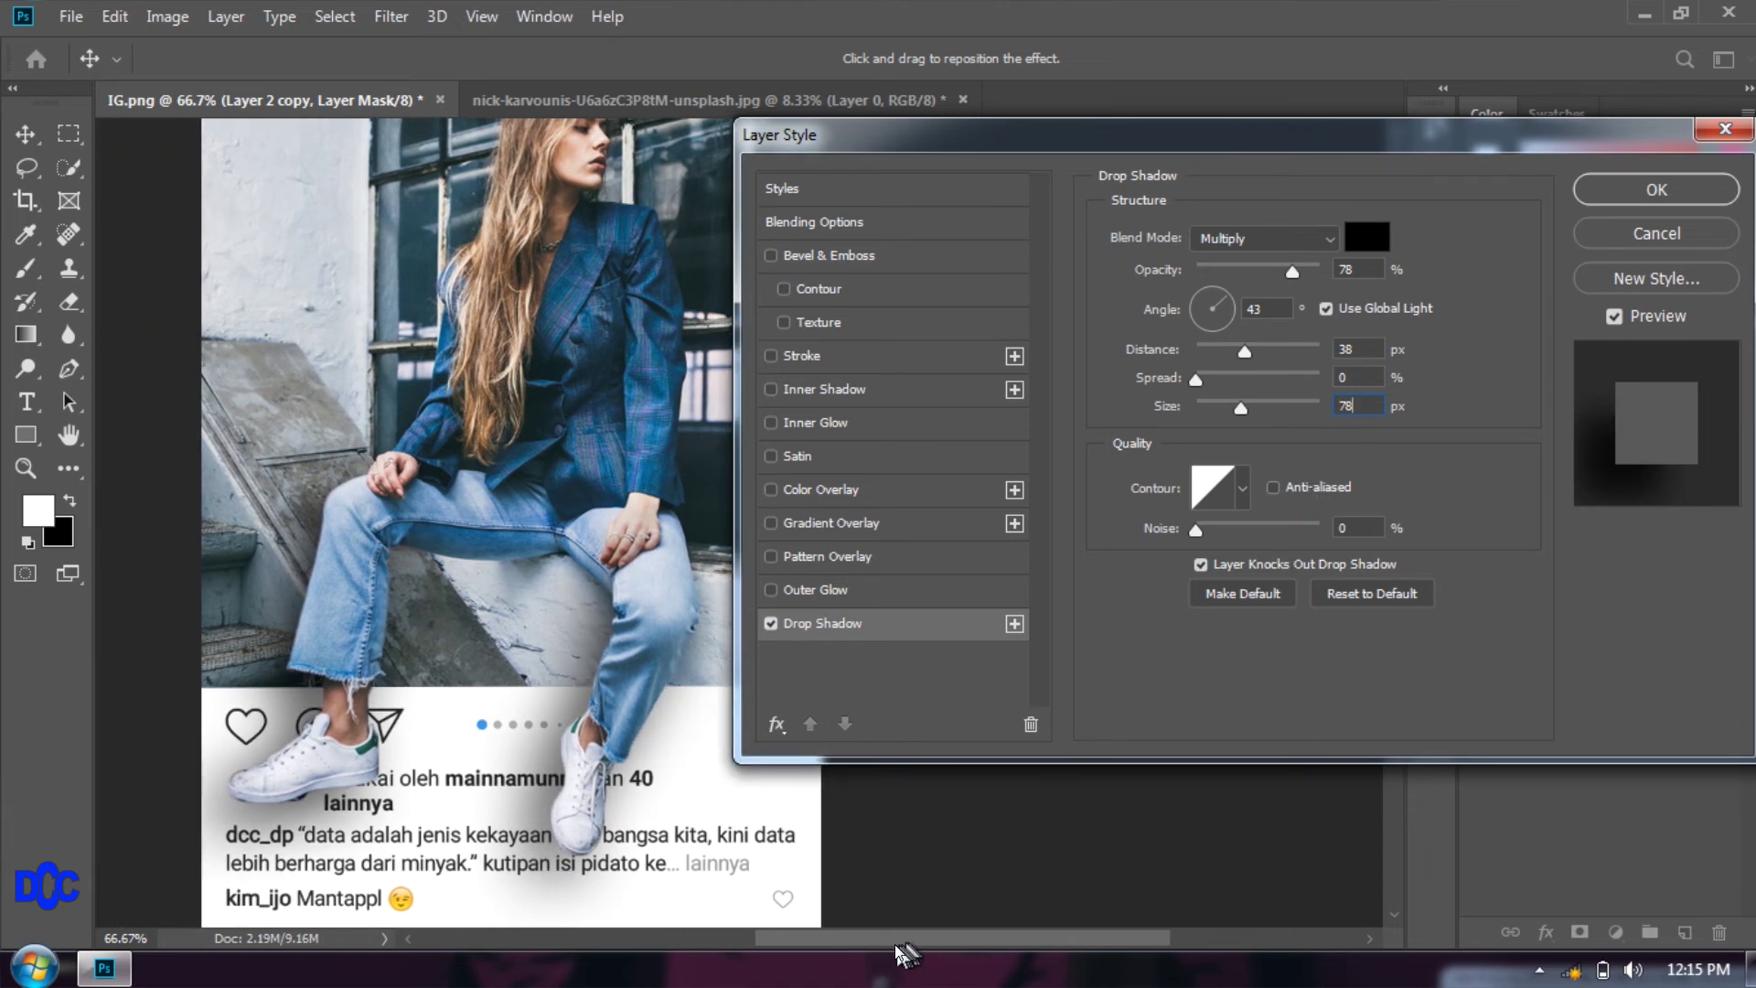
Try a tighter drop shadow with a Distance of 10 px and a Size of 15 px.
left_click_drag(1240, 407, 1199, 410)
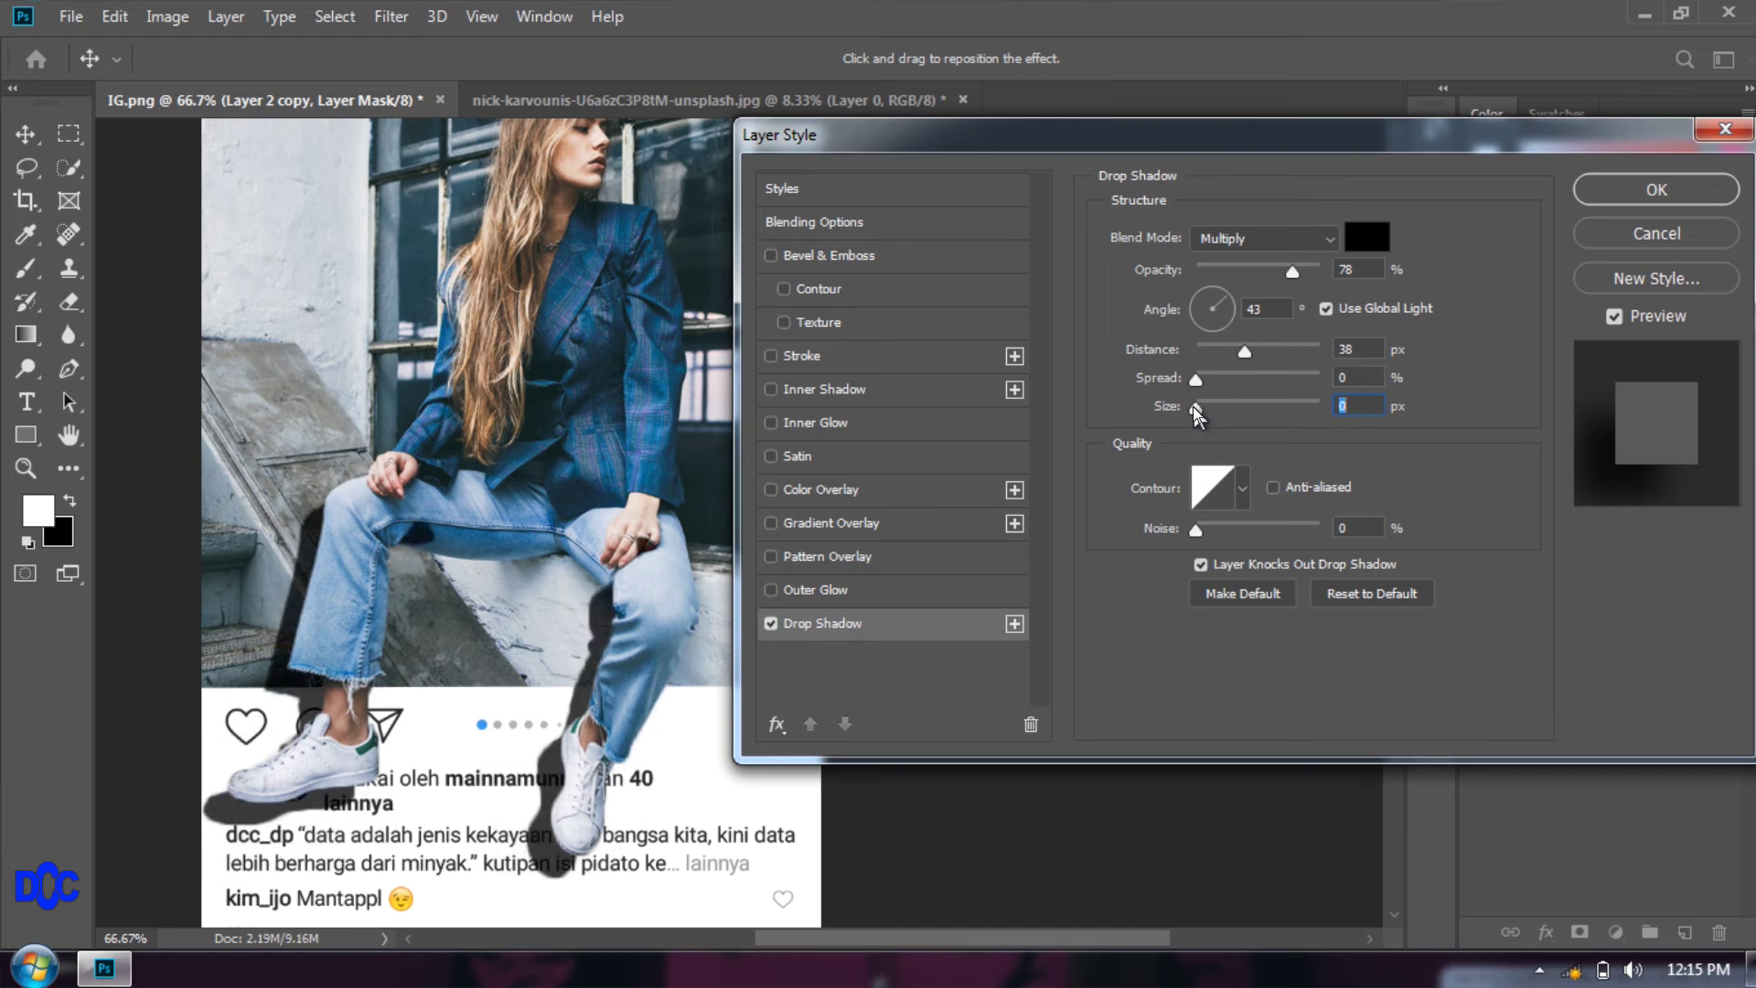
left_click_drag(1196, 408, 1213, 408)
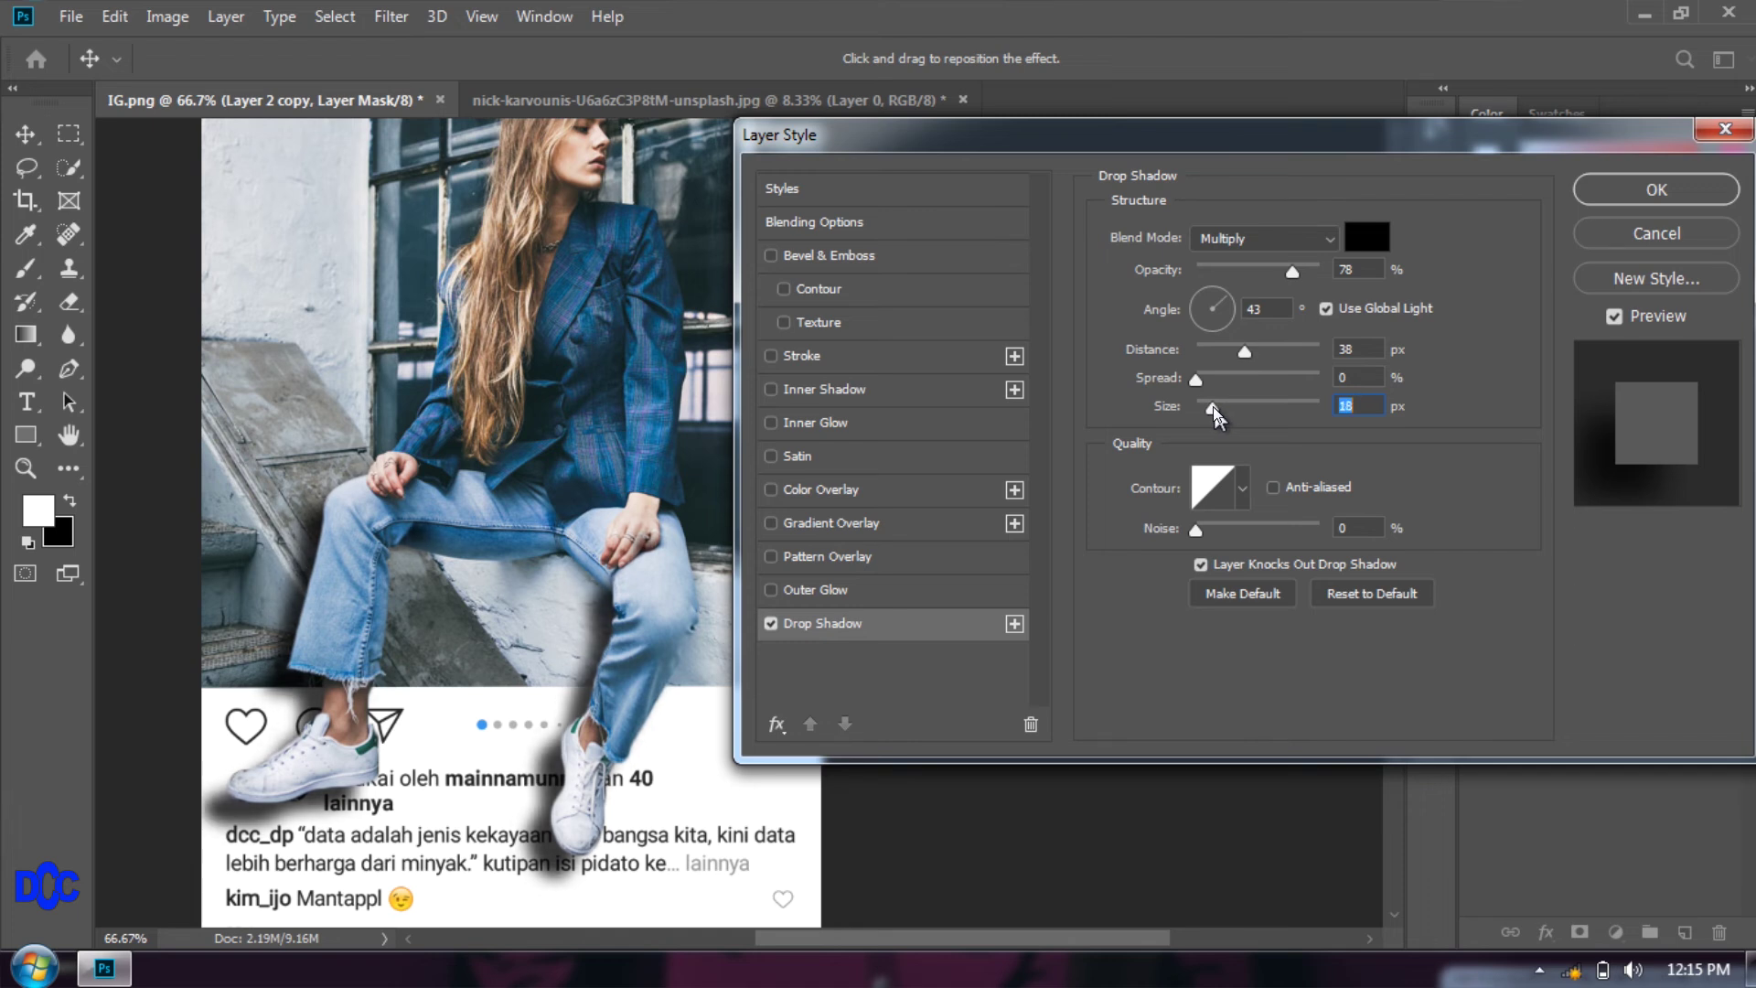
left_click_drag(1244, 351, 1214, 360)
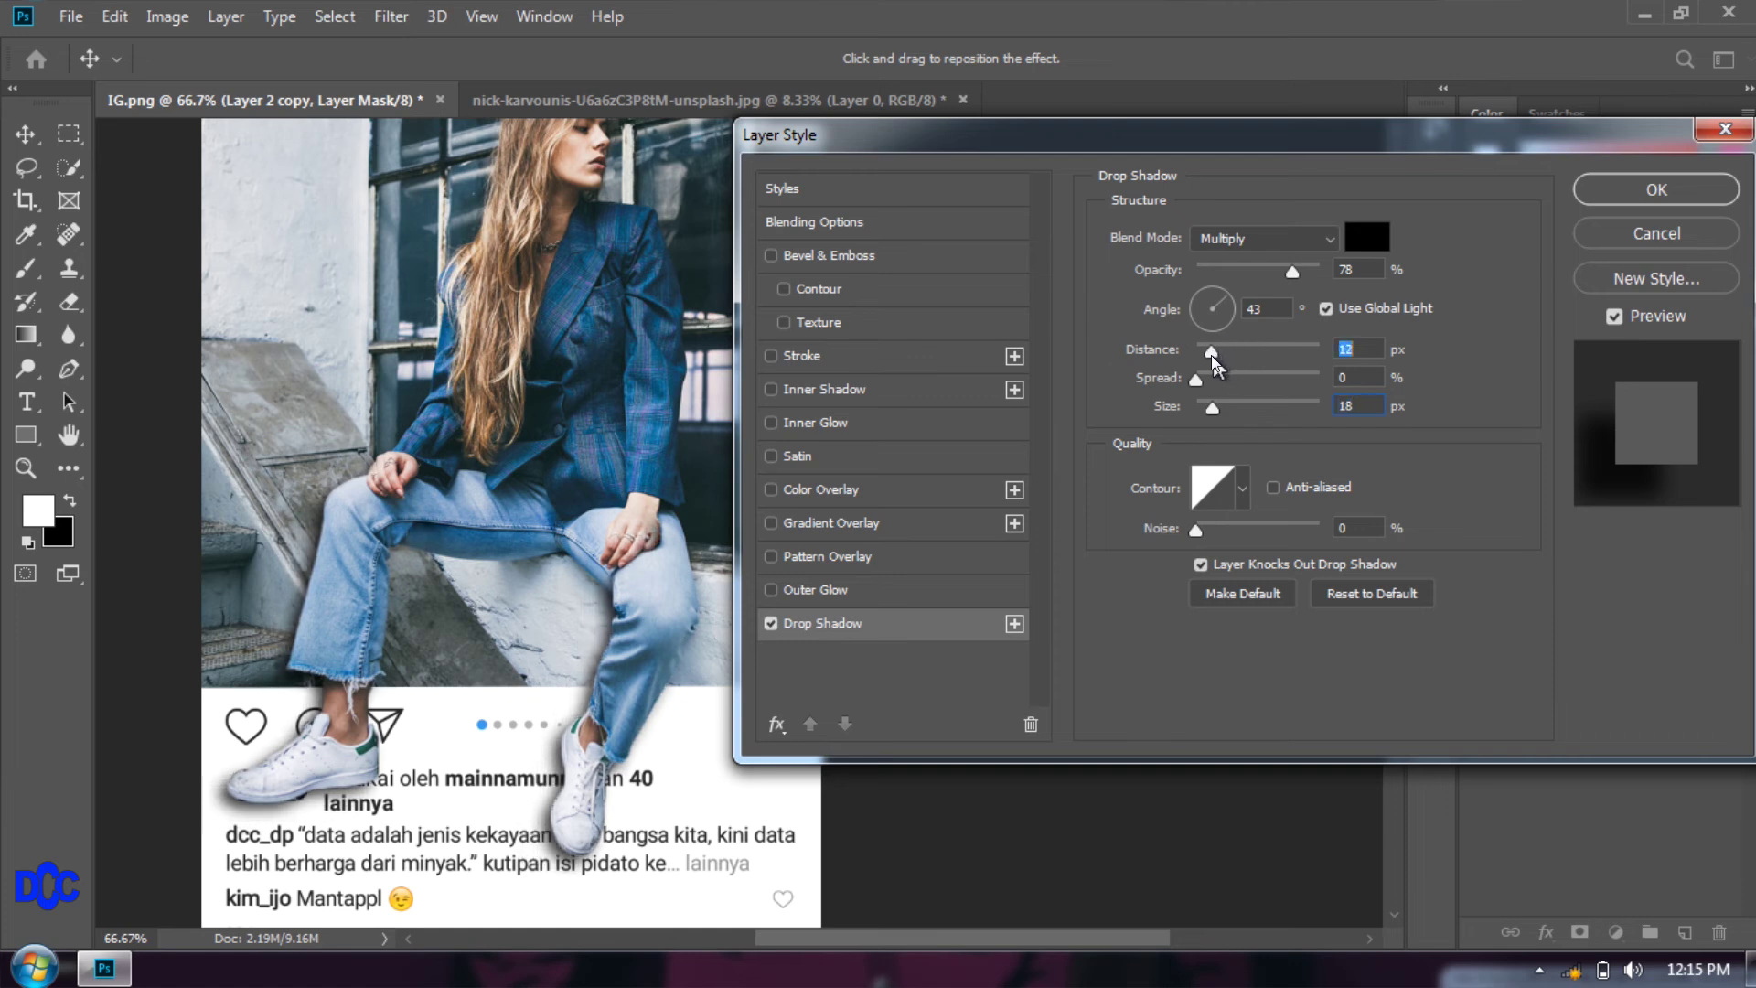
left_click_drag(1215, 362, 1209, 362)
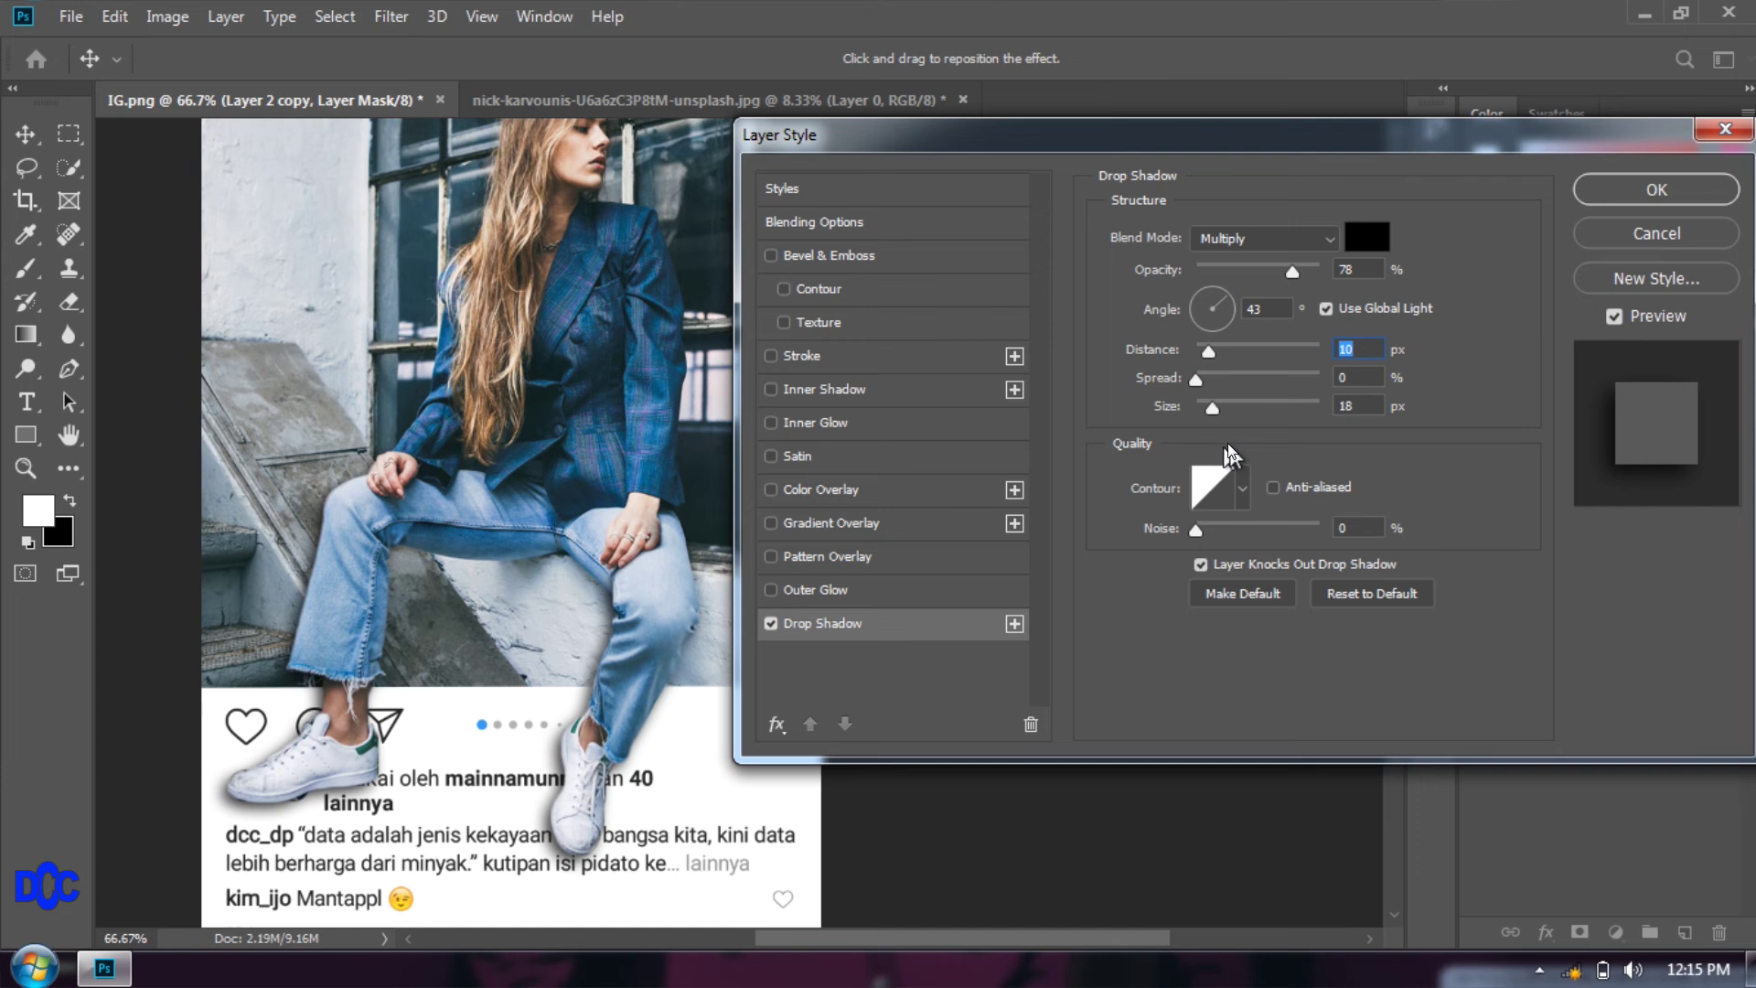
left_click_drag(1212, 412, 1212, 411)
left_click(1353, 402)
key("Down")
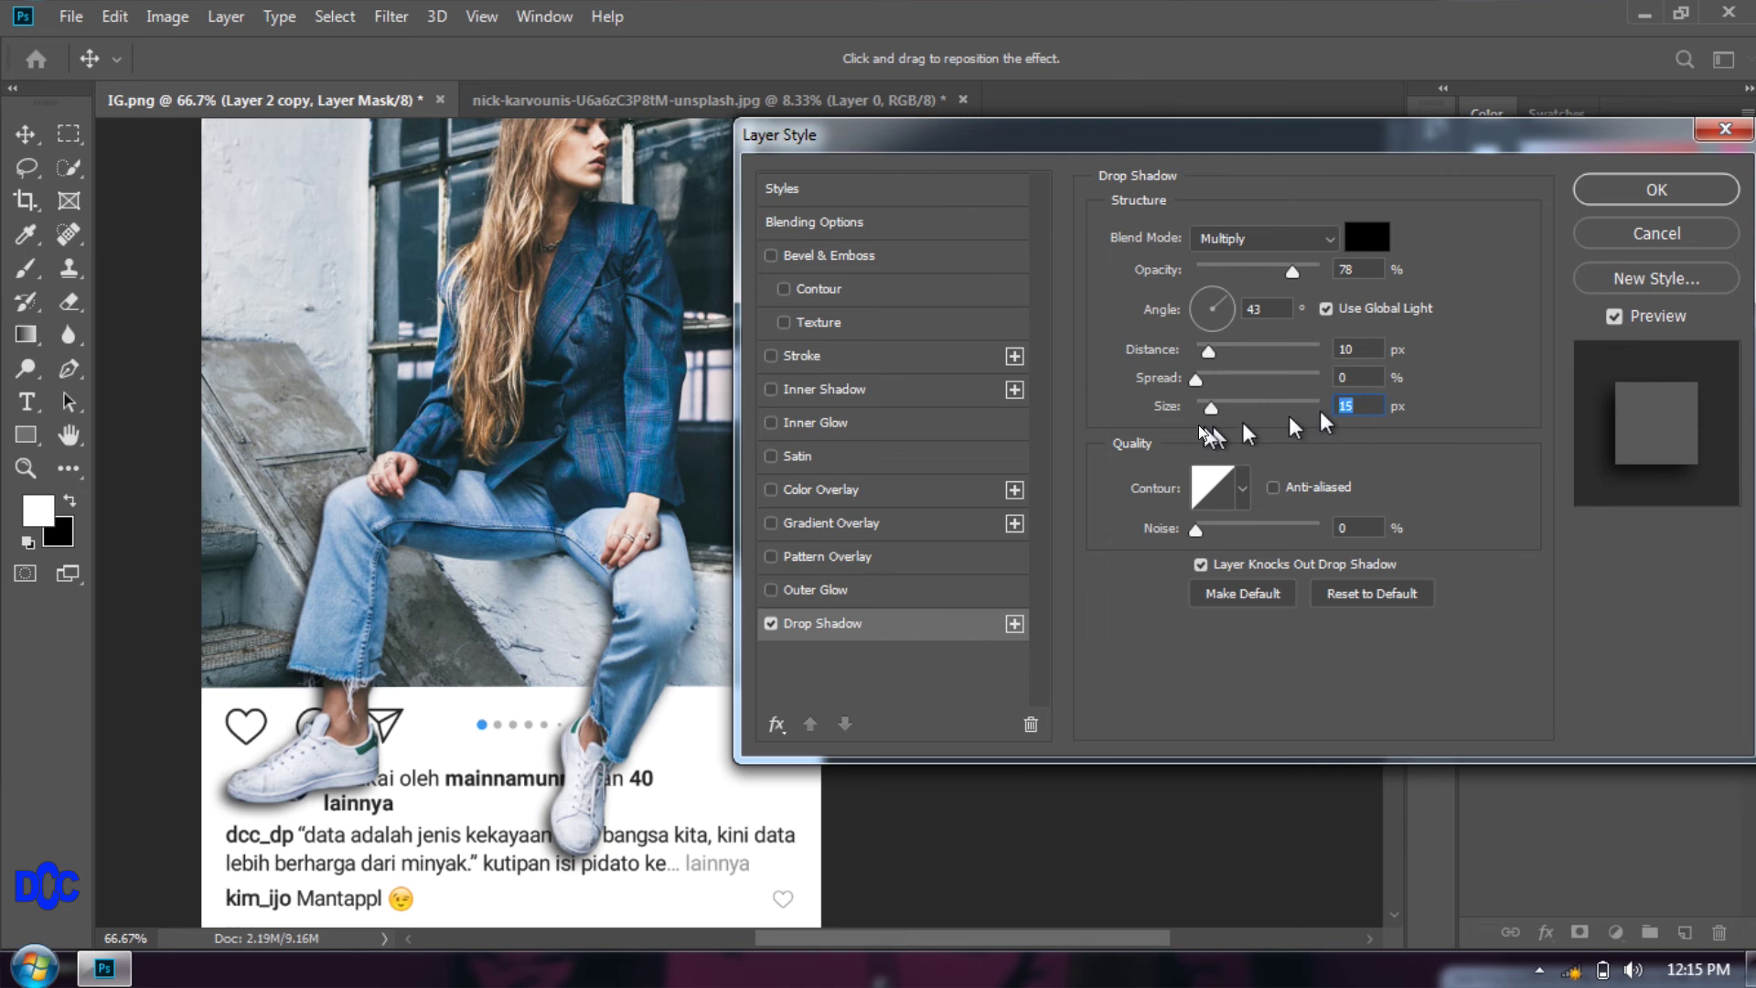
Set the drop shadow's Distance to 15 px and its Size to 24 px, and check it around the legs.
mouse_move(1209, 353)
left_mouse_down()
mouse_move(1237, 355)
mouse_move(1218, 364)
left_mouse_up()
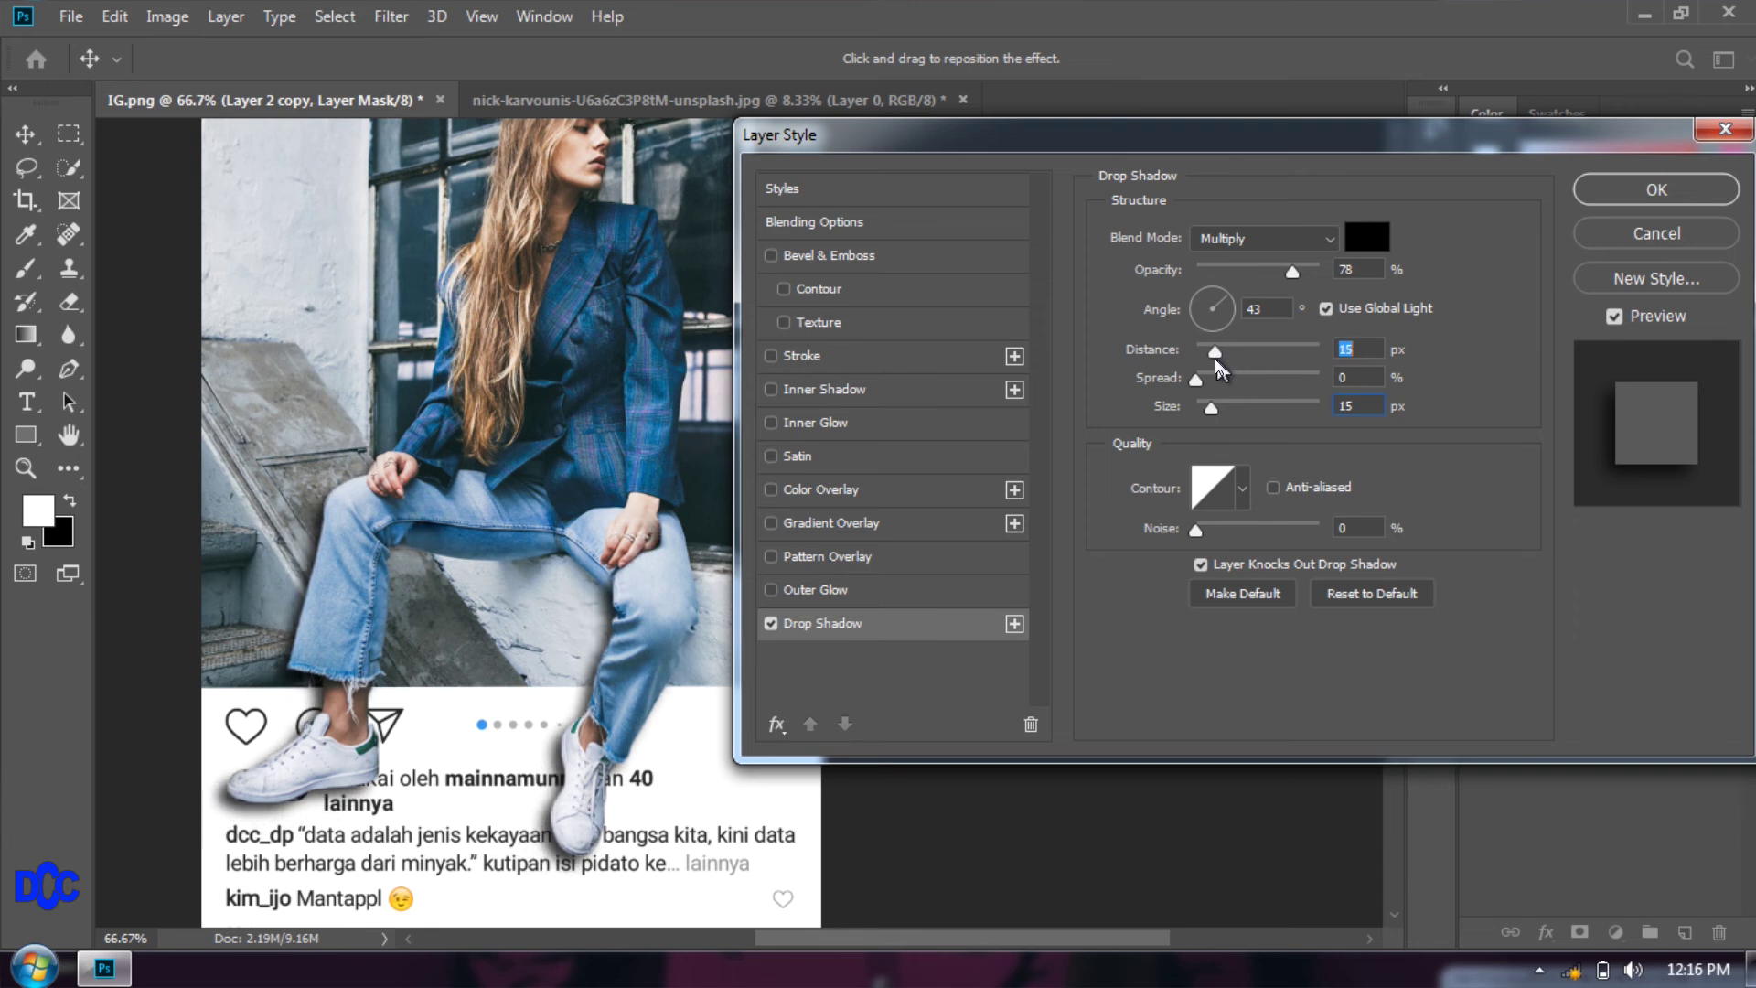
left_click_drag(1218, 366, 1218, 366)
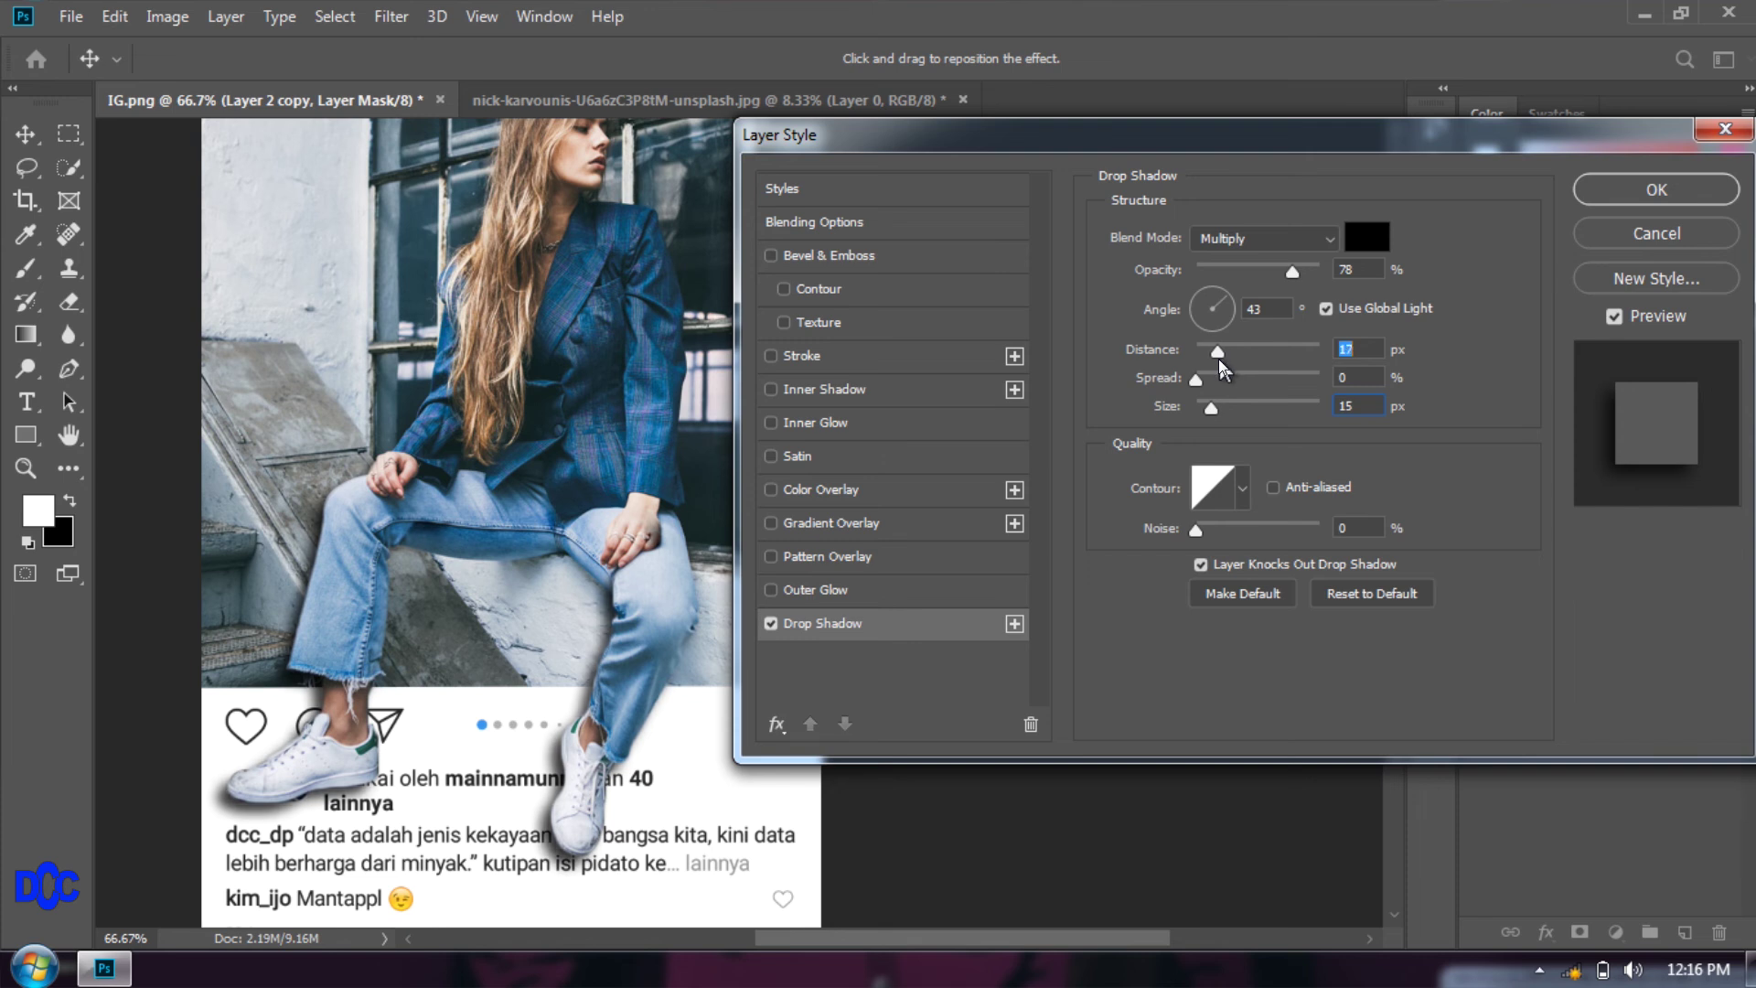
left_click_drag(1218, 359, 1215, 360)
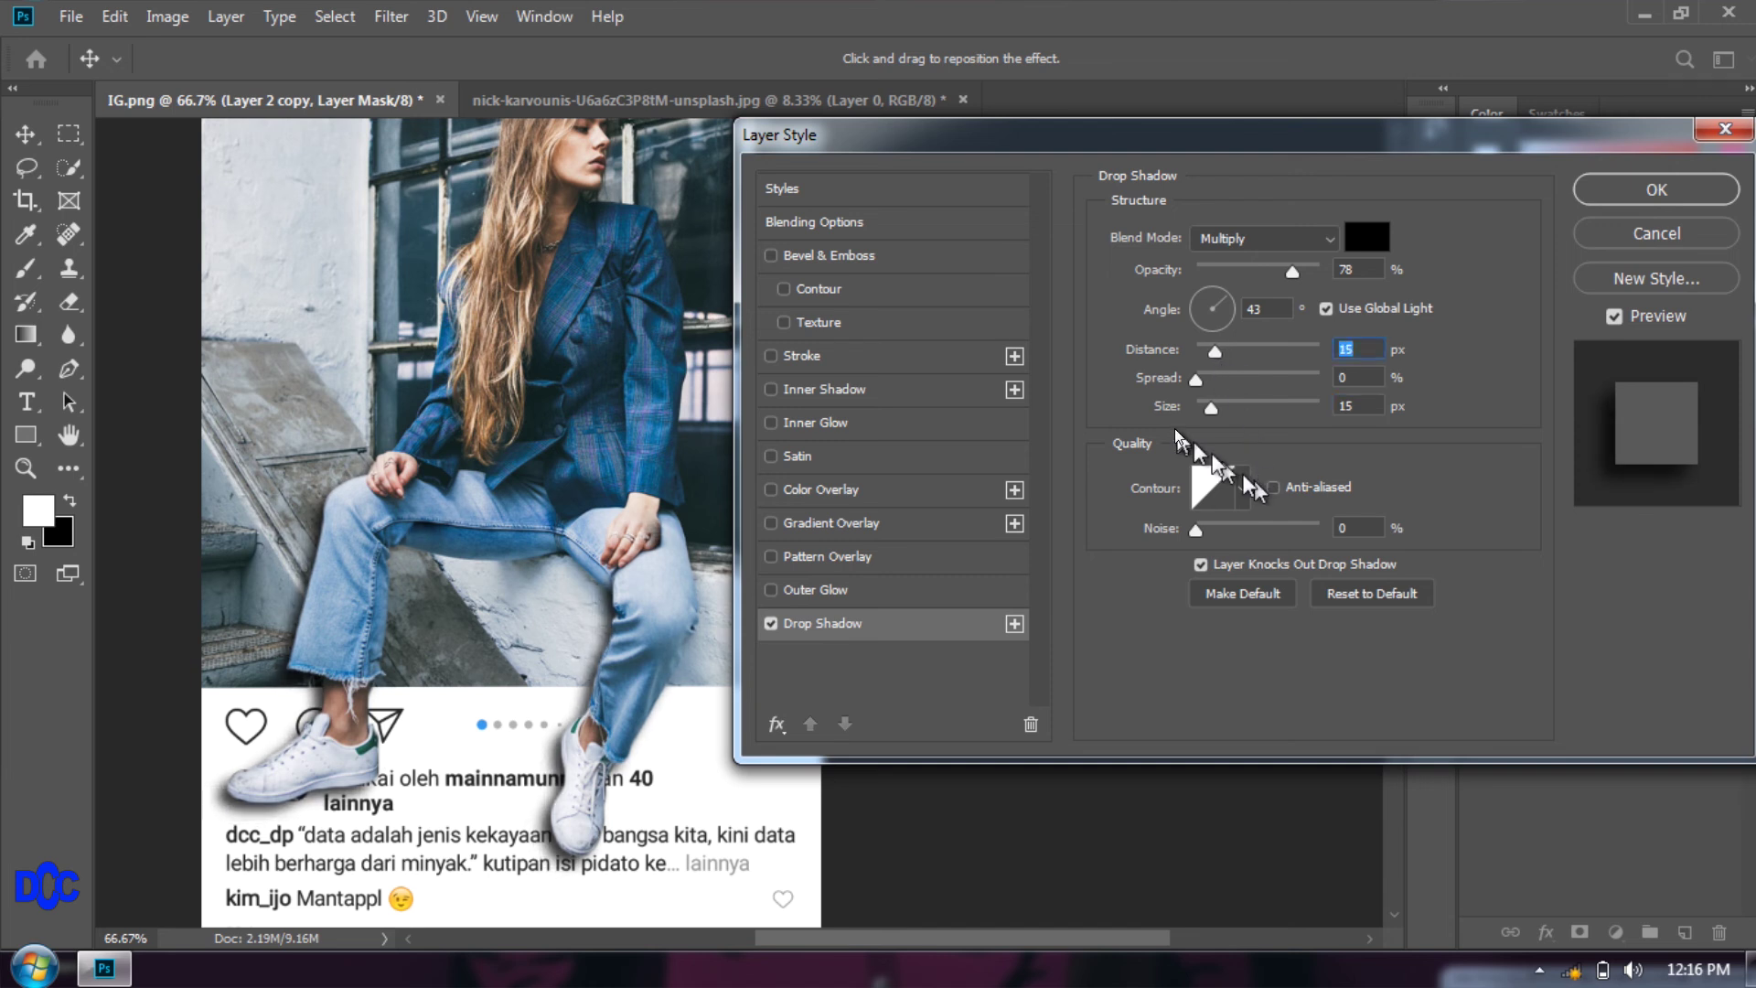
mouse_move(1211, 412)
left_mouse_down()
mouse_move(1231, 417)
mouse_move(1220, 429)
left_mouse_up()
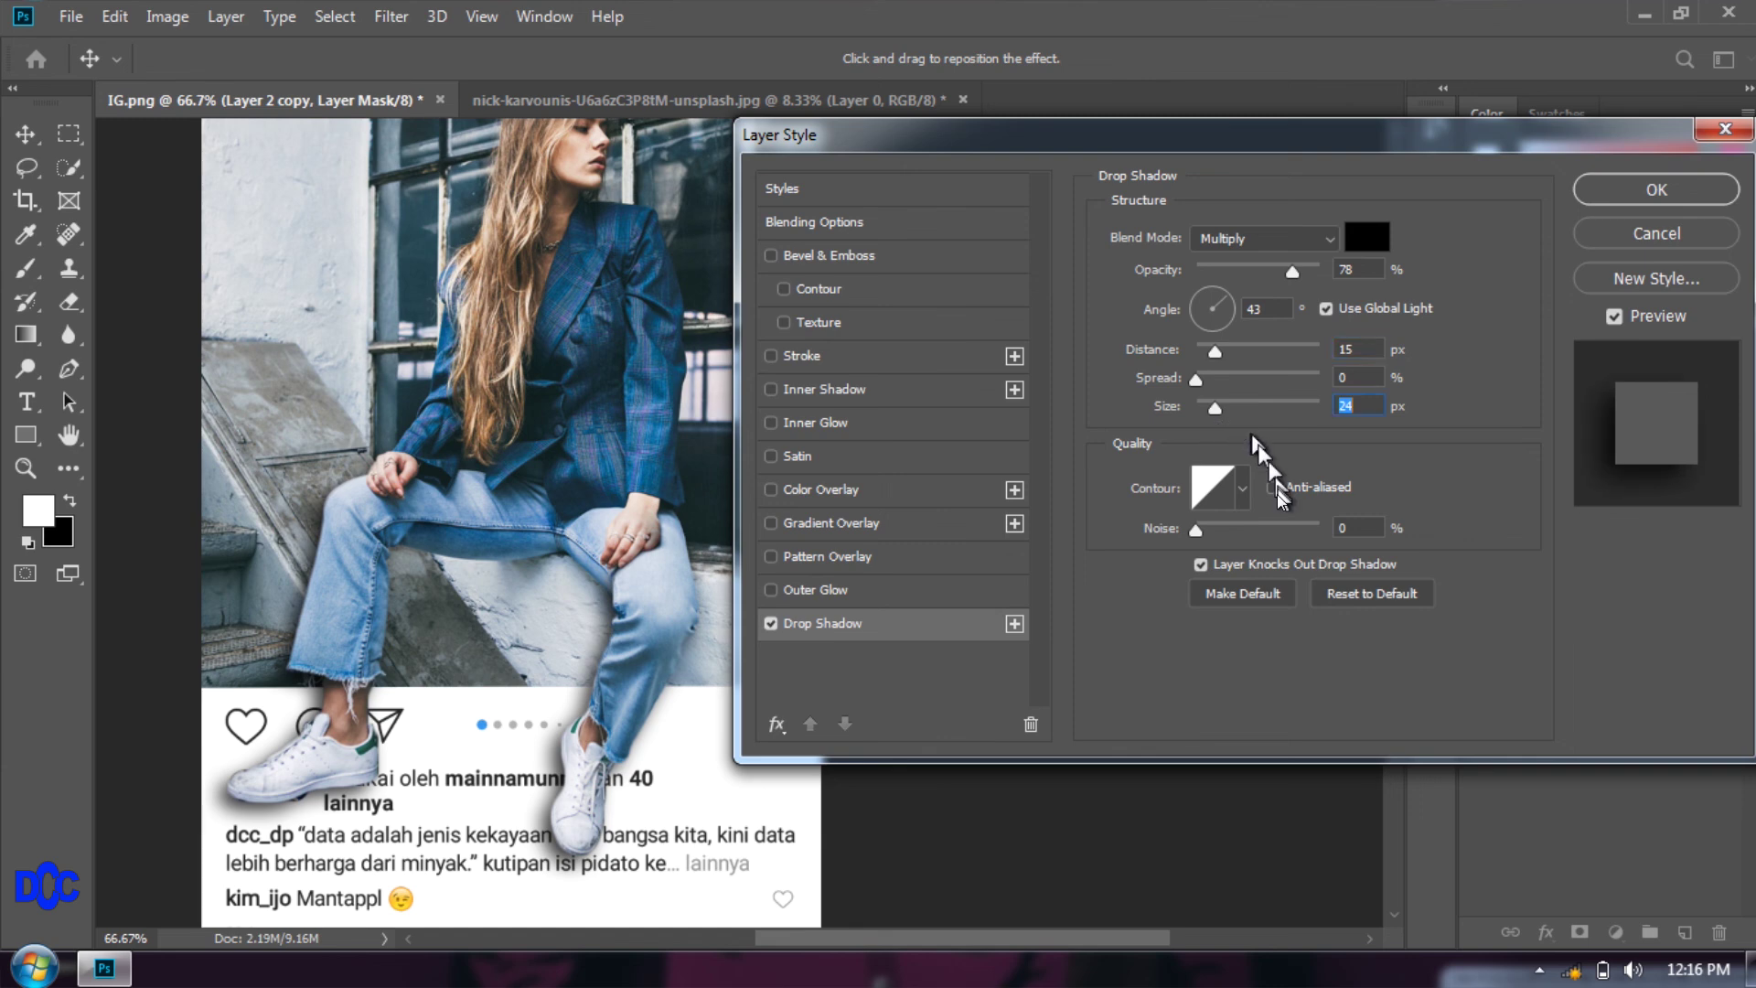
key("ctrl+minus")
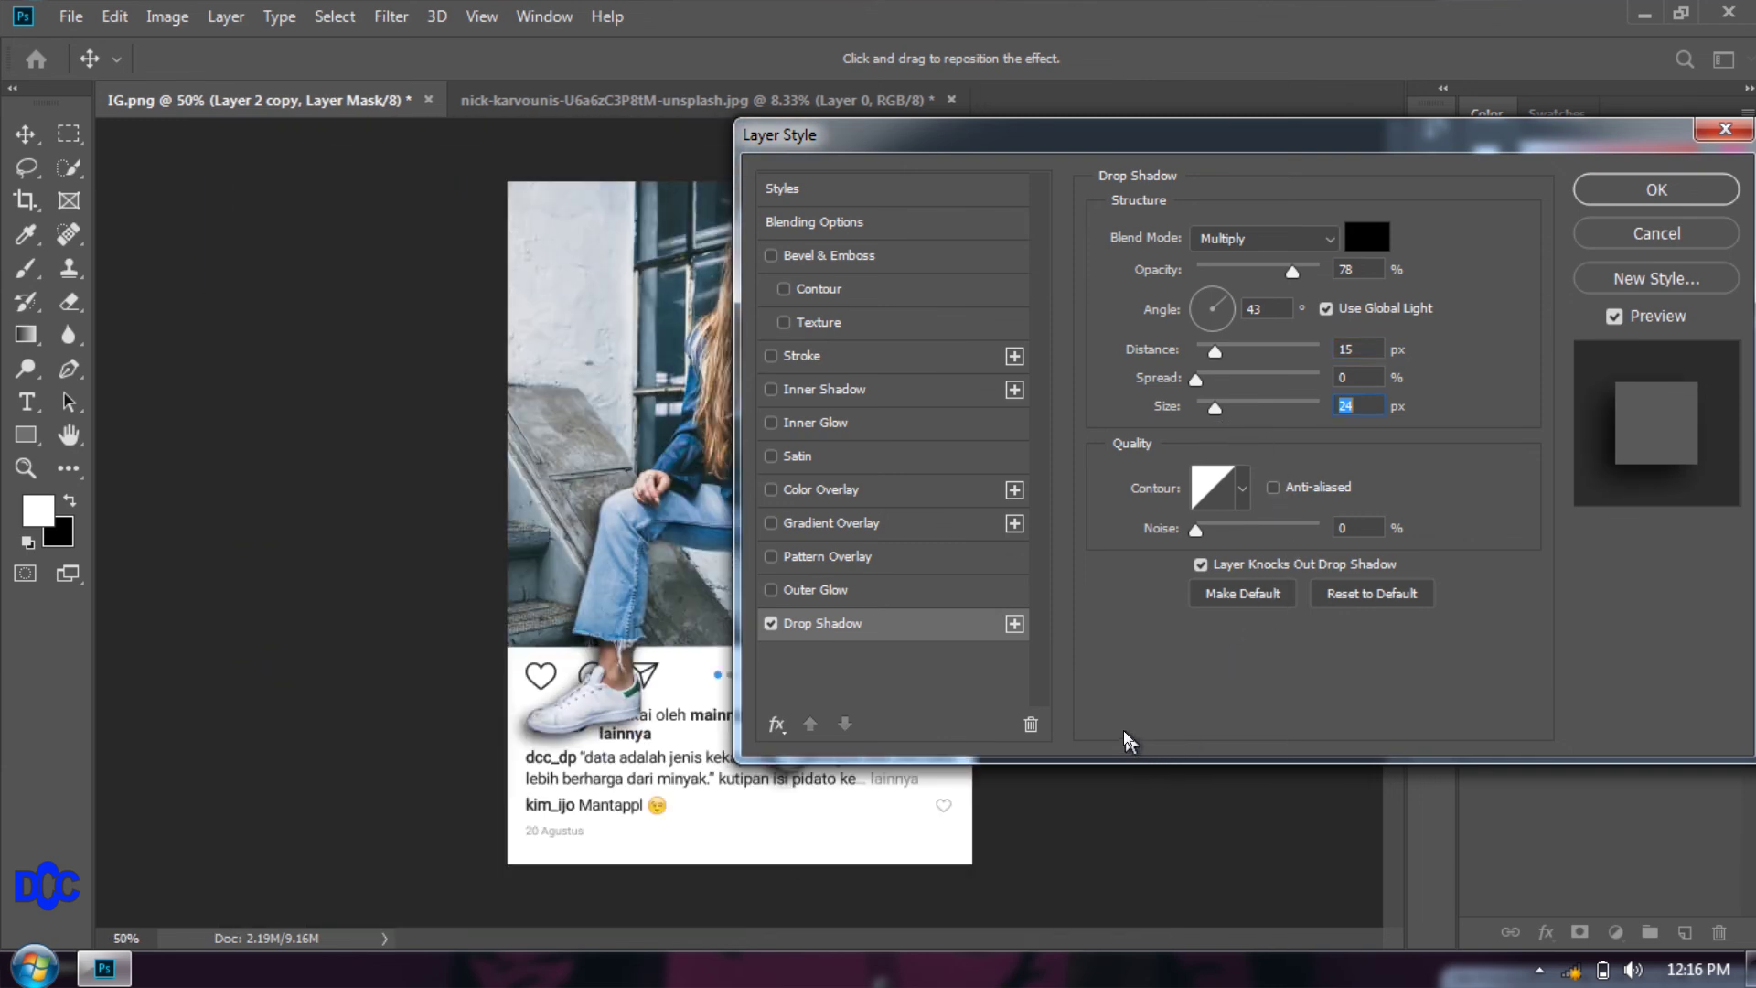
key("ctrl+plus")
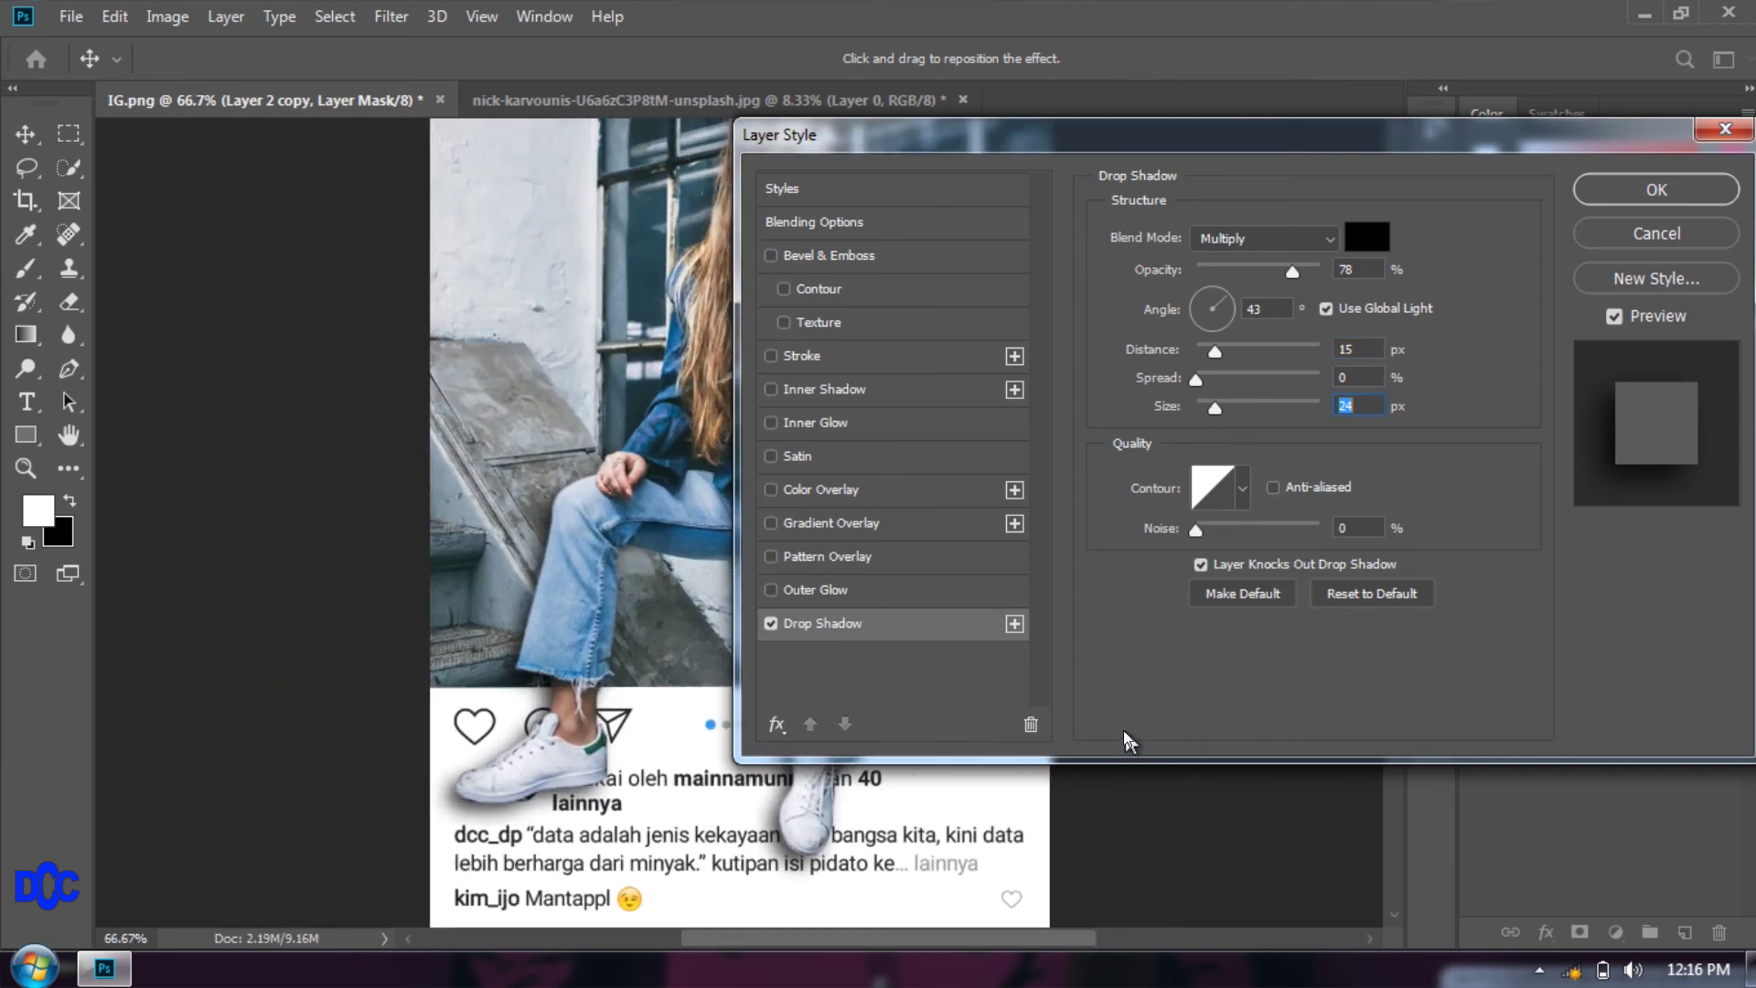
left_click_drag(870, 940, 968, 941)
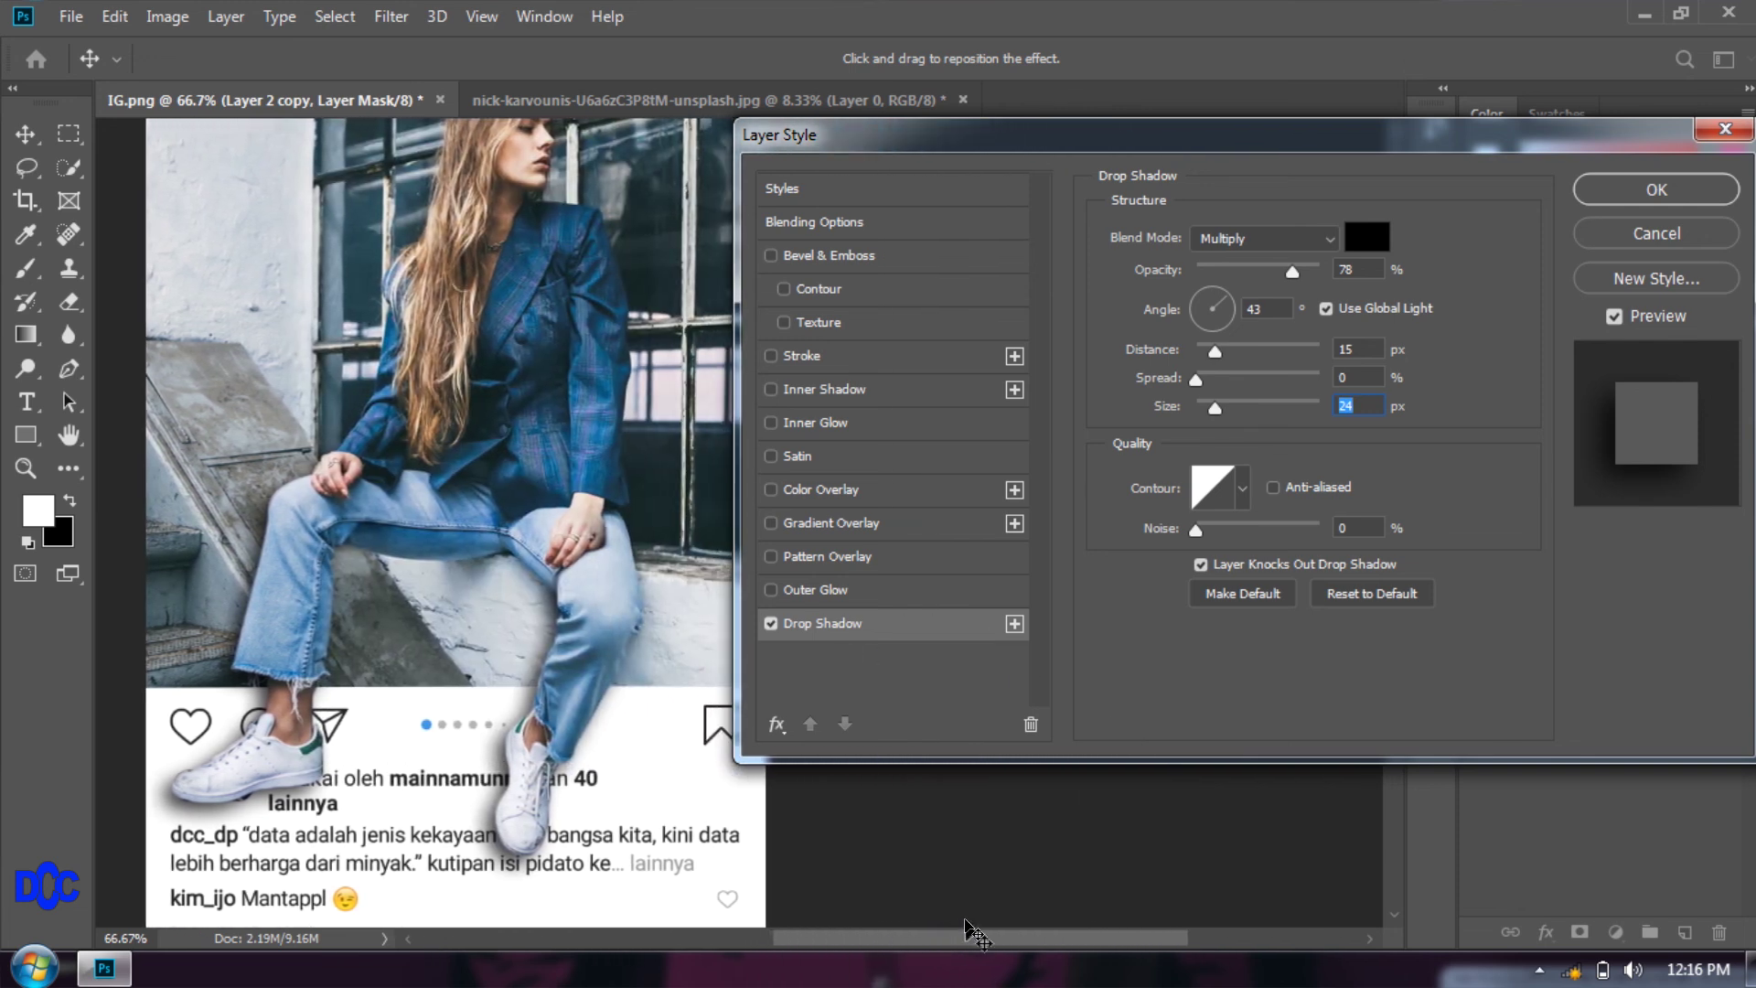
Apply the drop shadow settings and split the shadow effect of Layer 2 copy into its own layer.
left_click(1620, 192)
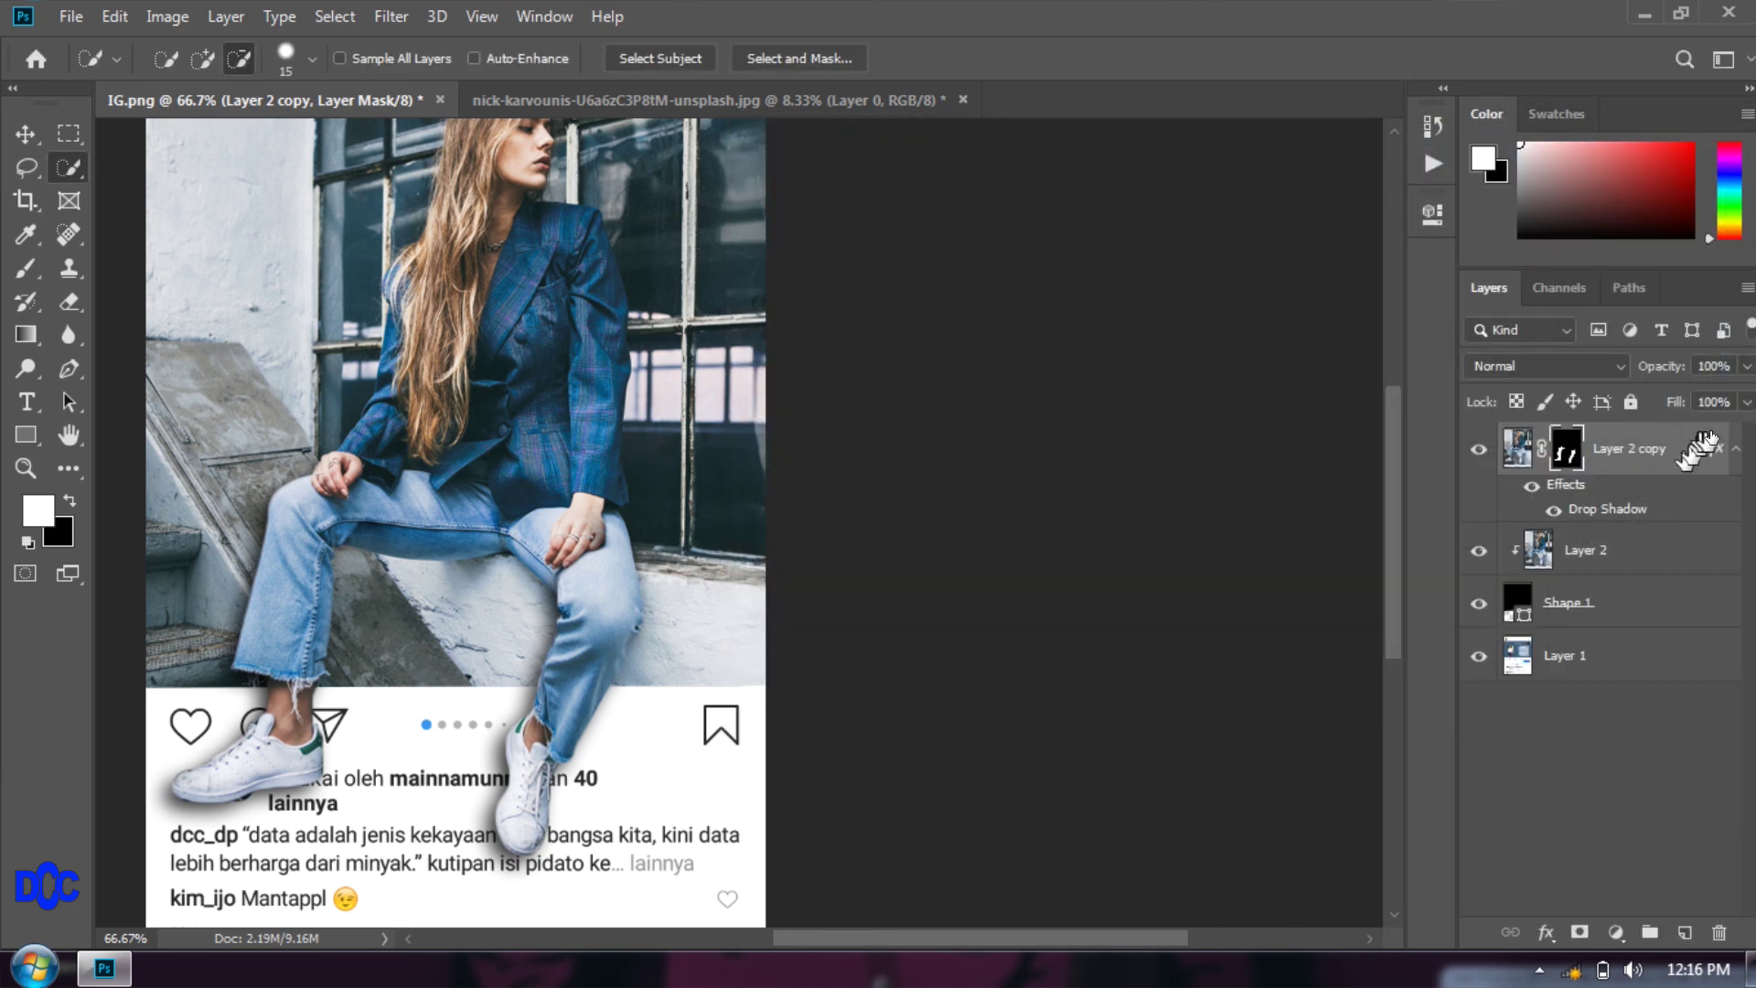
left_click(1718, 447)
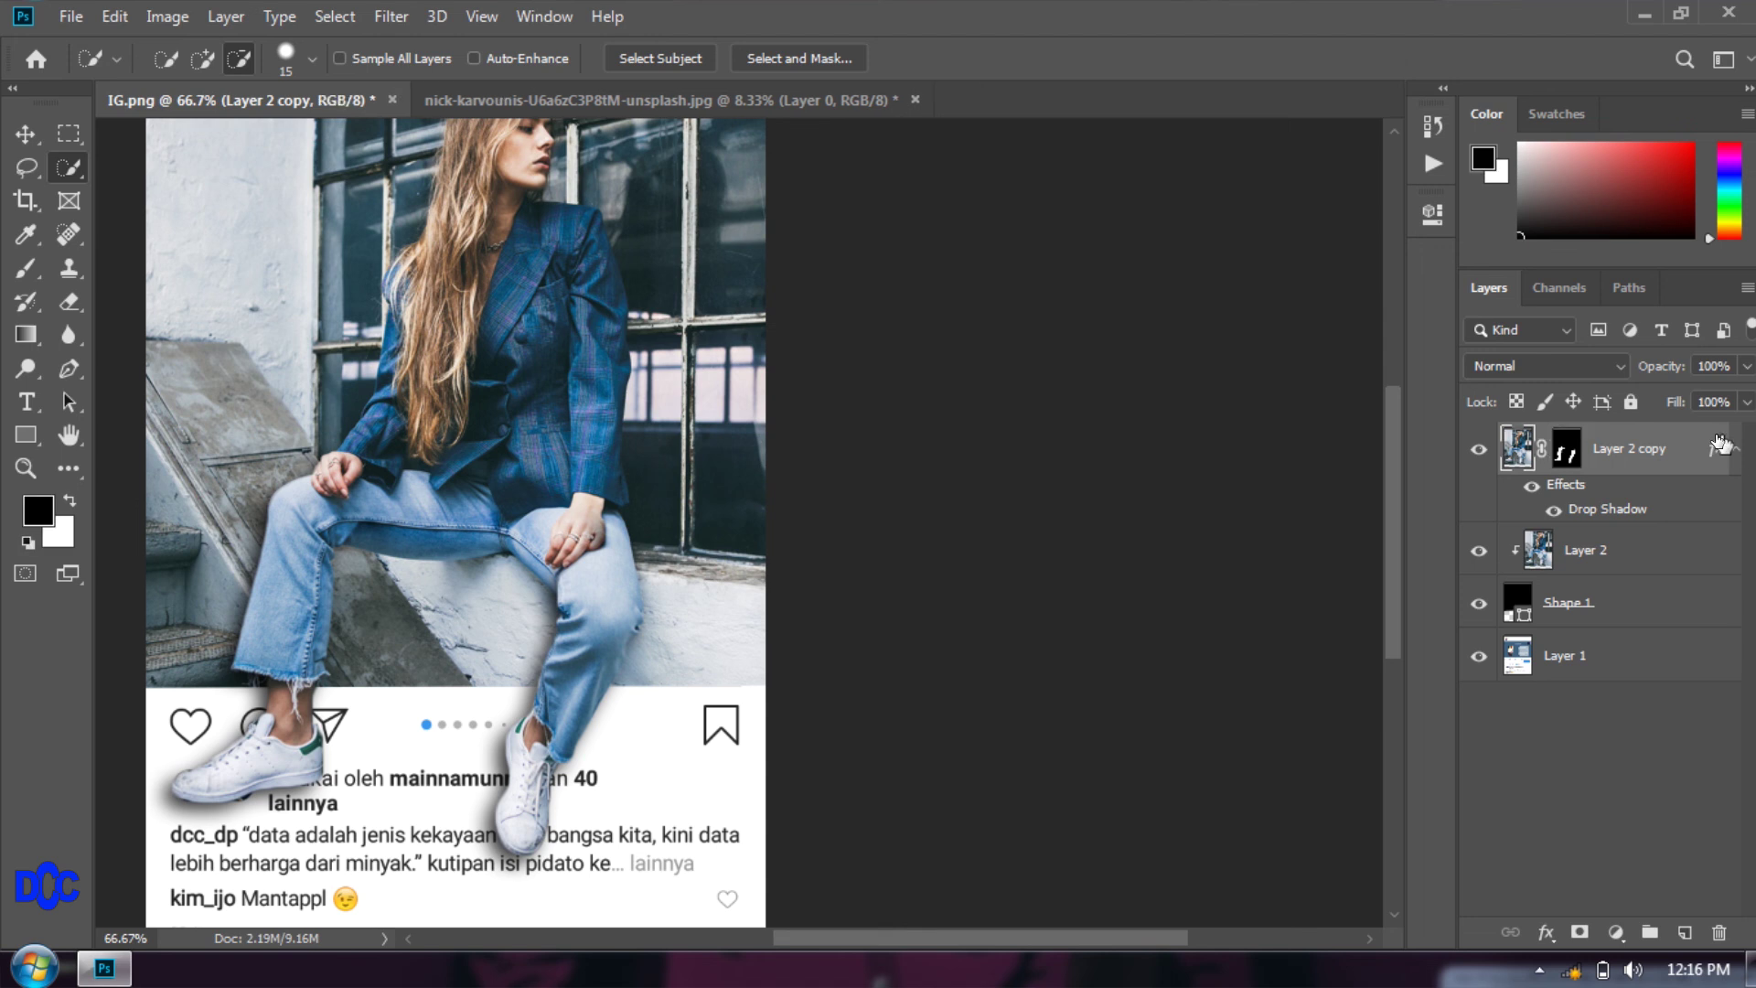
right_click(1720, 448)
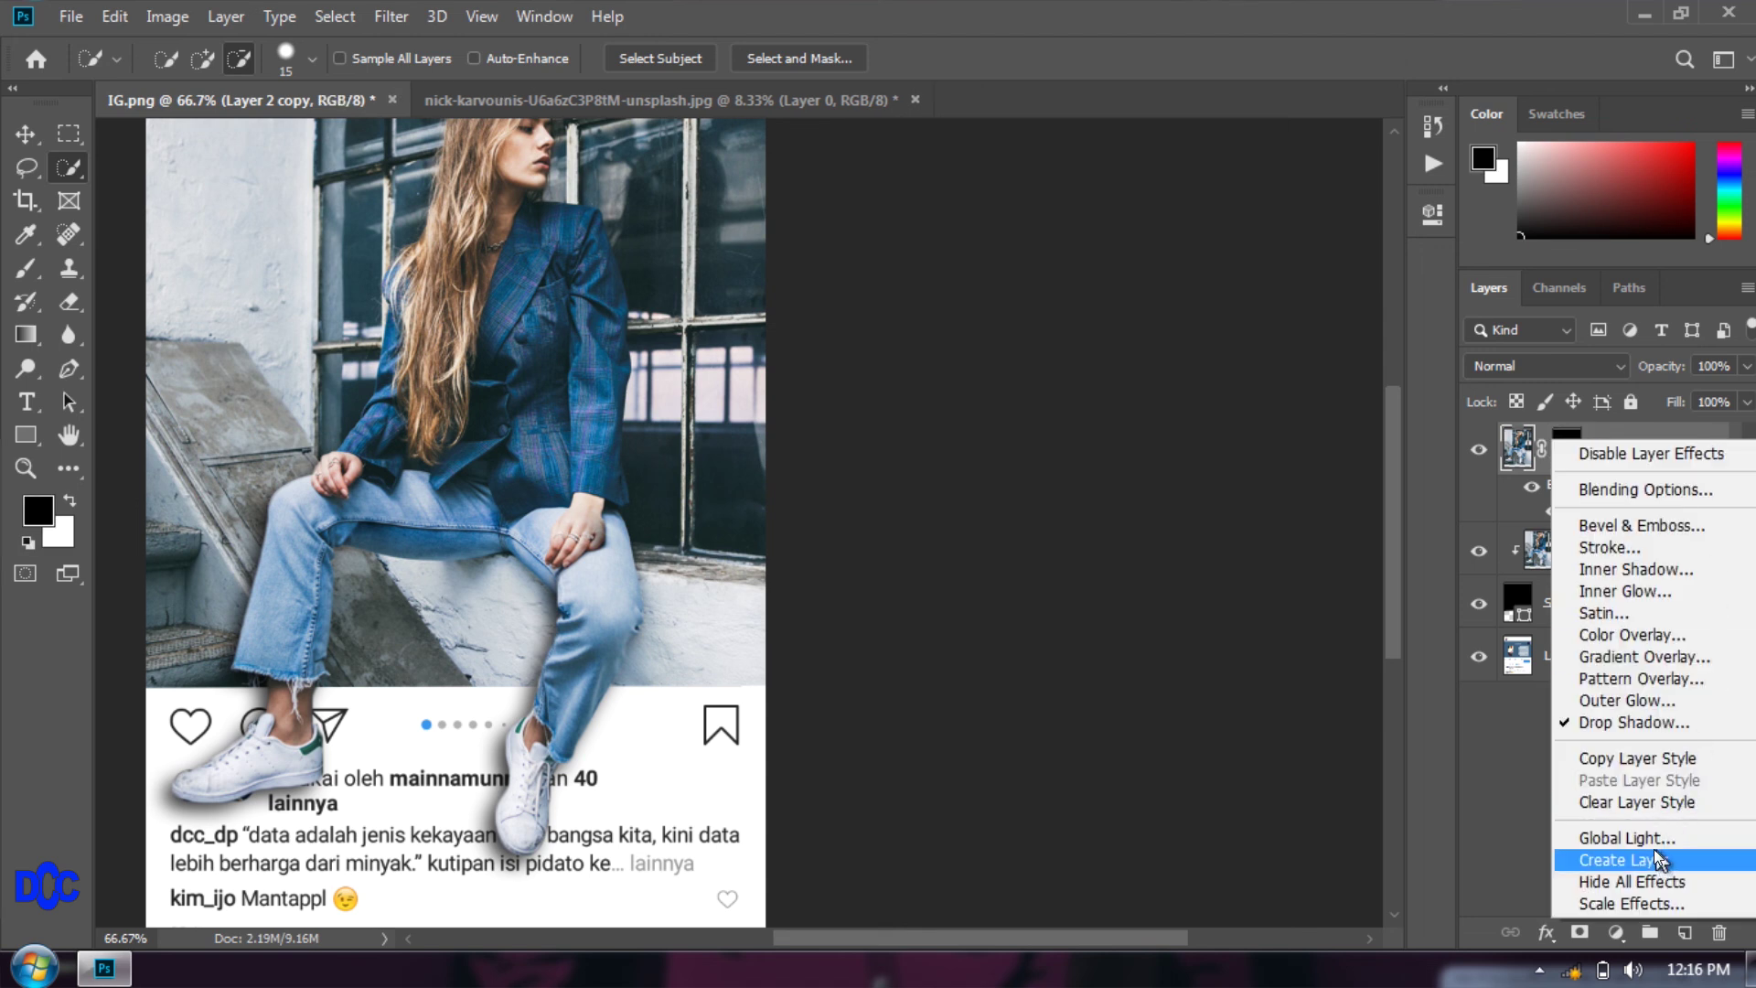
left_click(1625, 860)
left_click(786, 376)
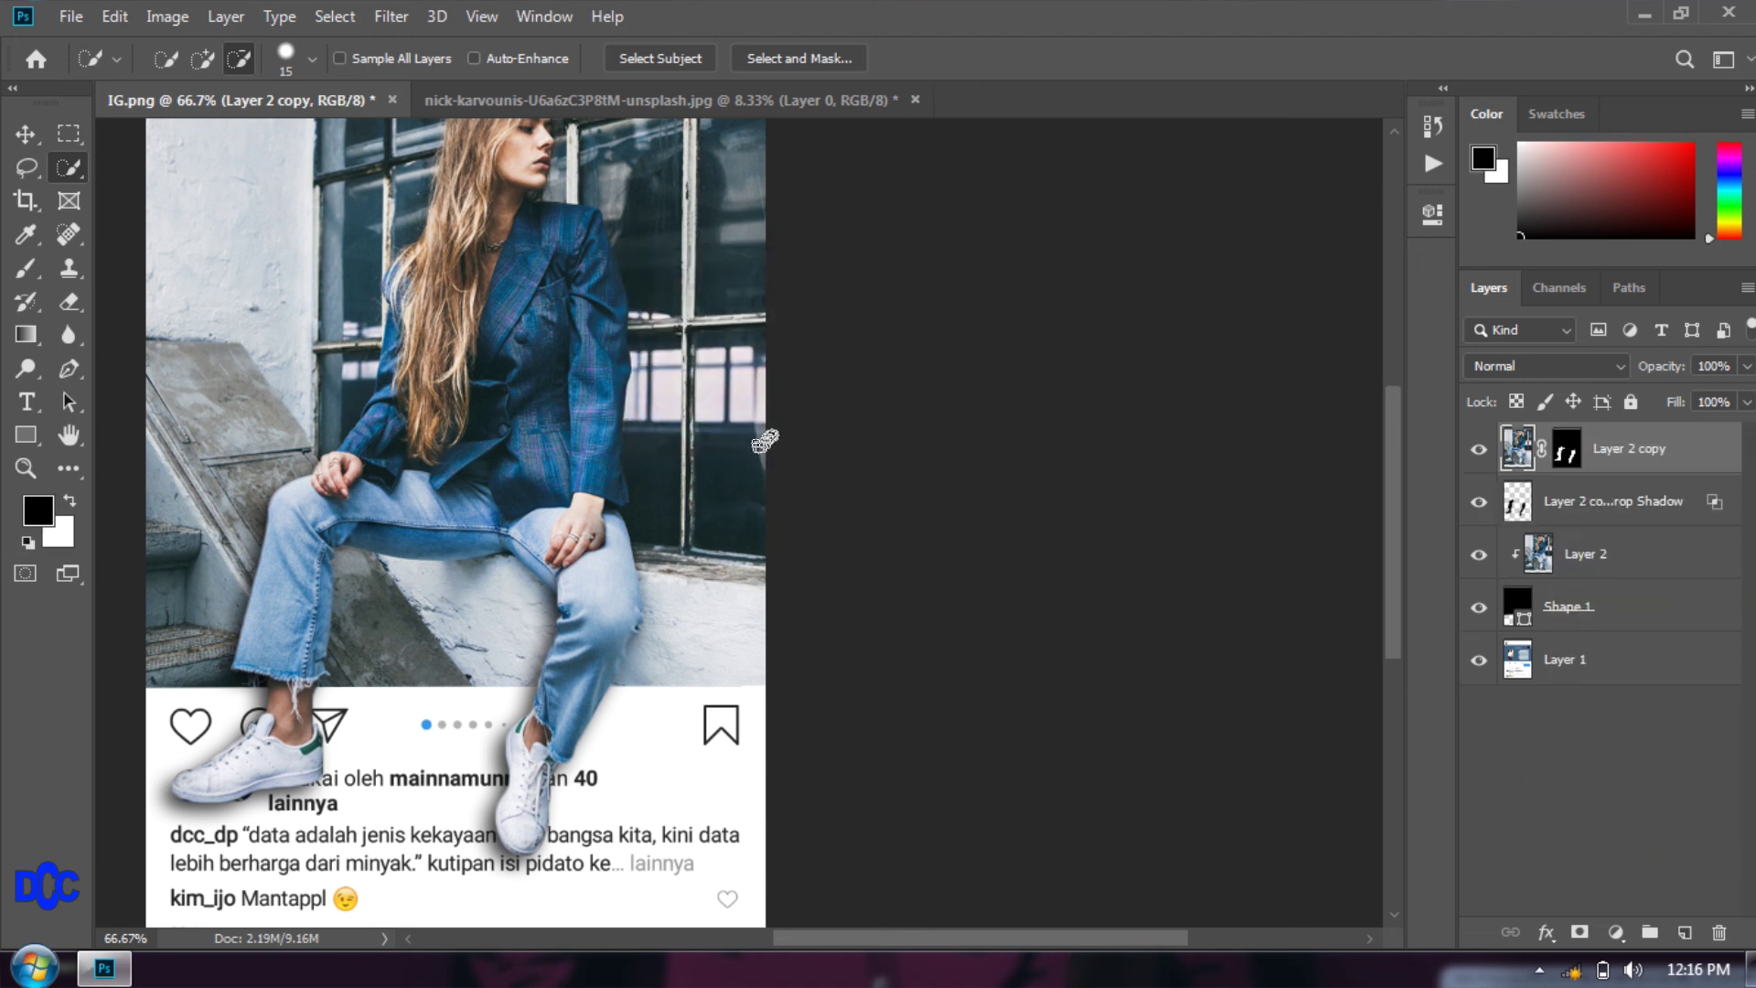
Move the separated drop shadow layer beneath Shape 1, directly above Layer 1, and check the whole composite.
key("ctrl+minus")
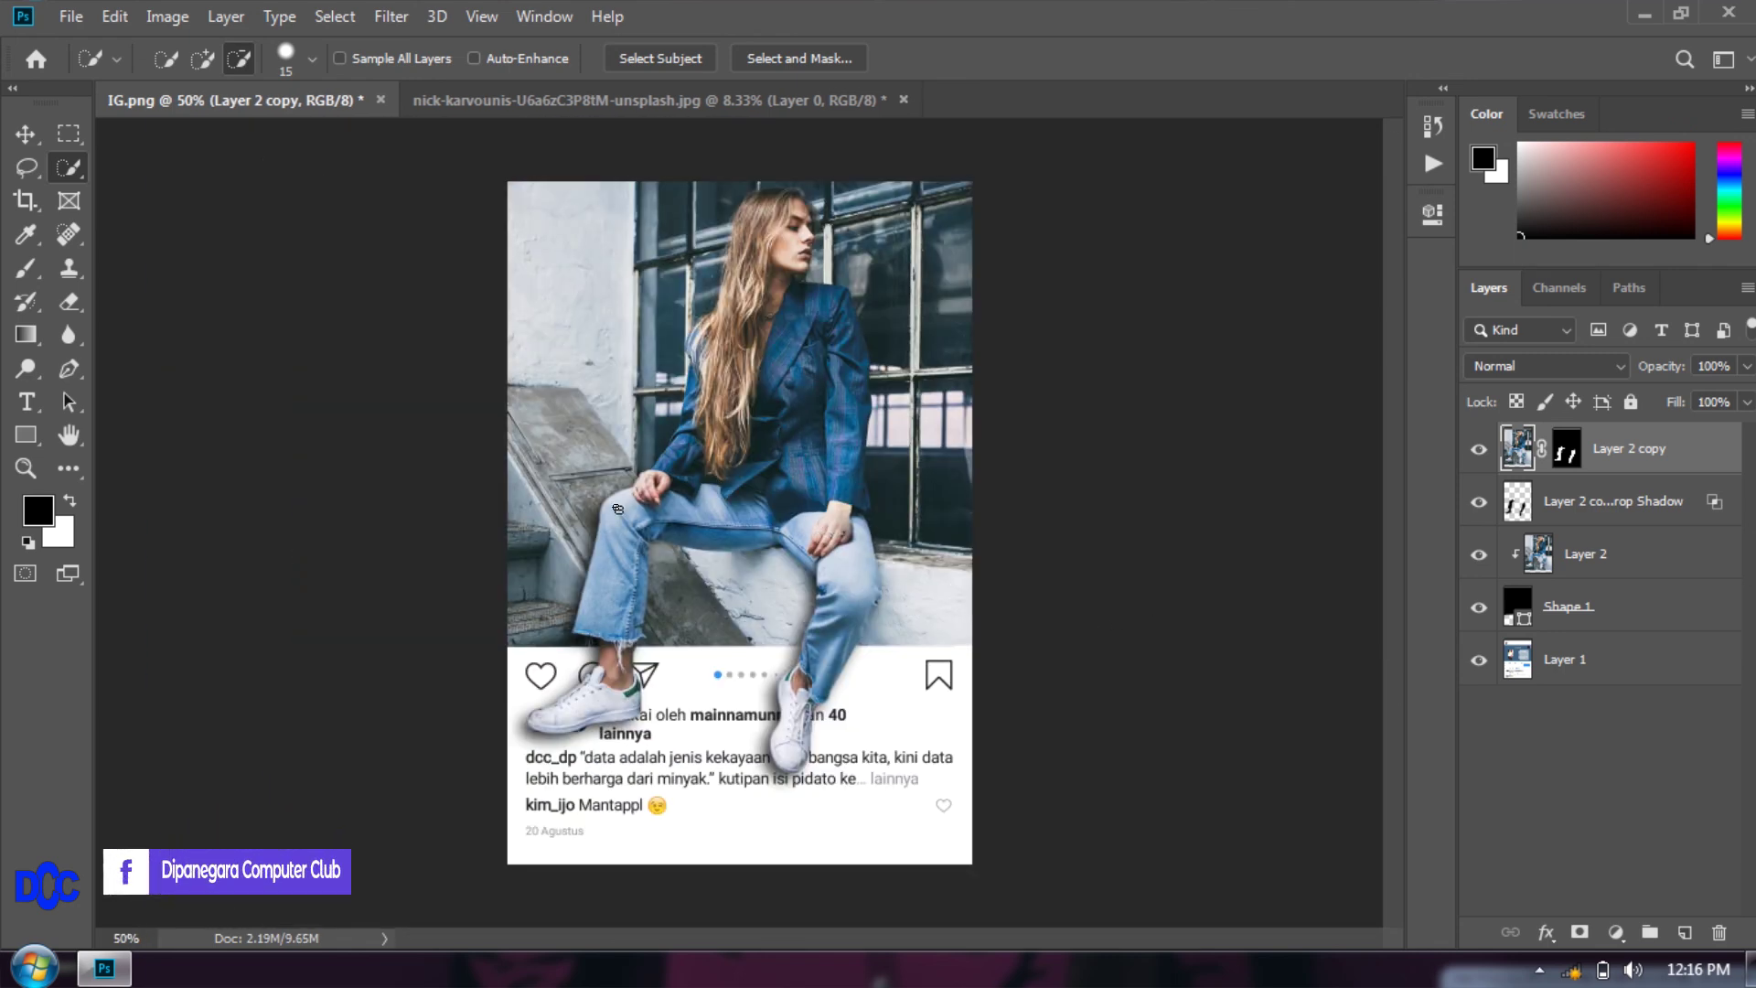
left_click_drag(1555, 501, 1567, 622)
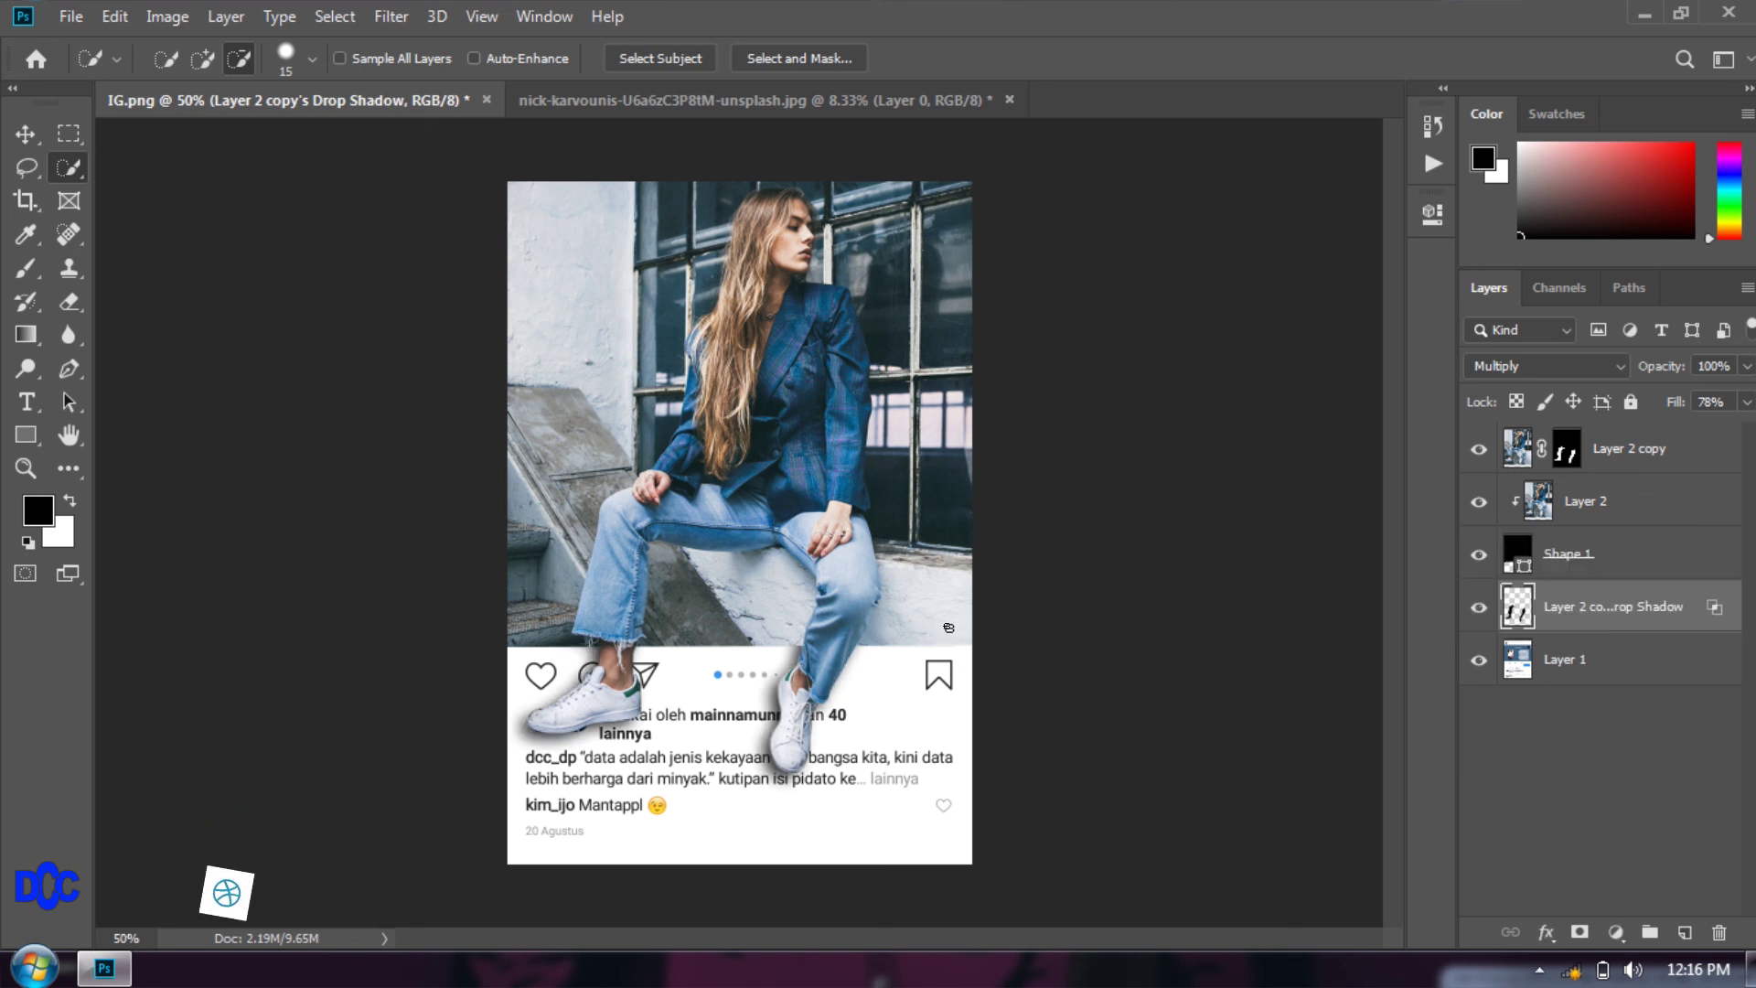
key("ctrl+minus")
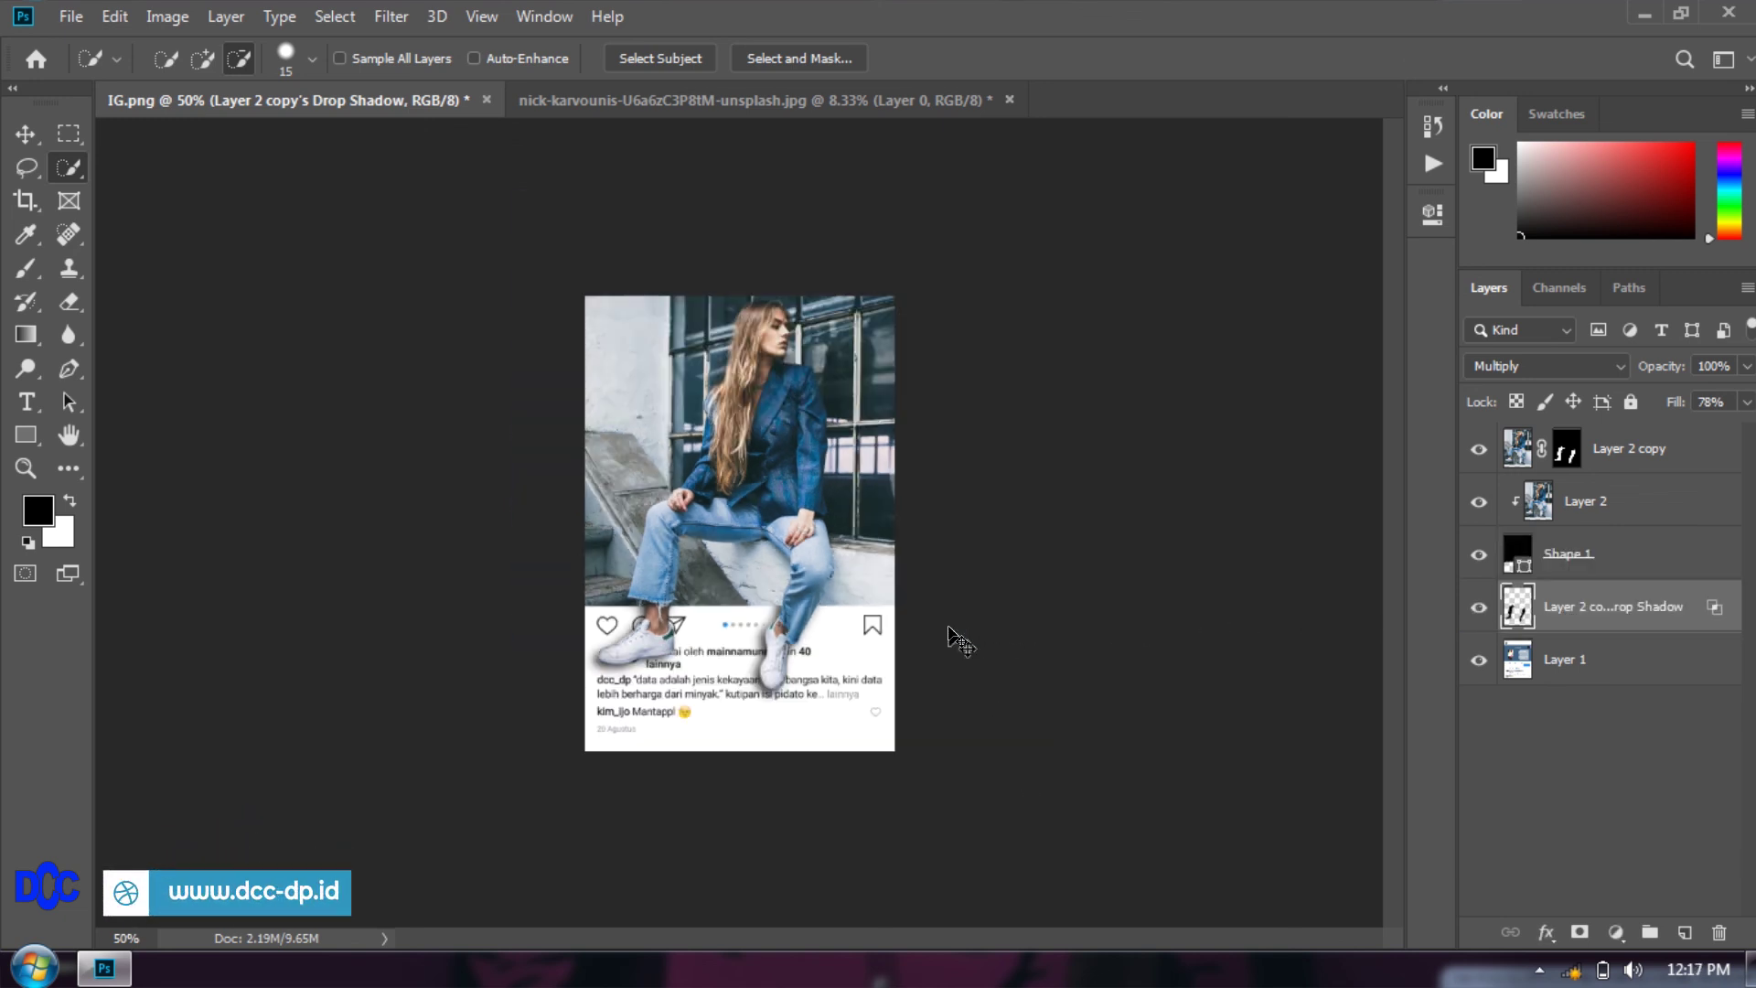
key("ctrl+plus")
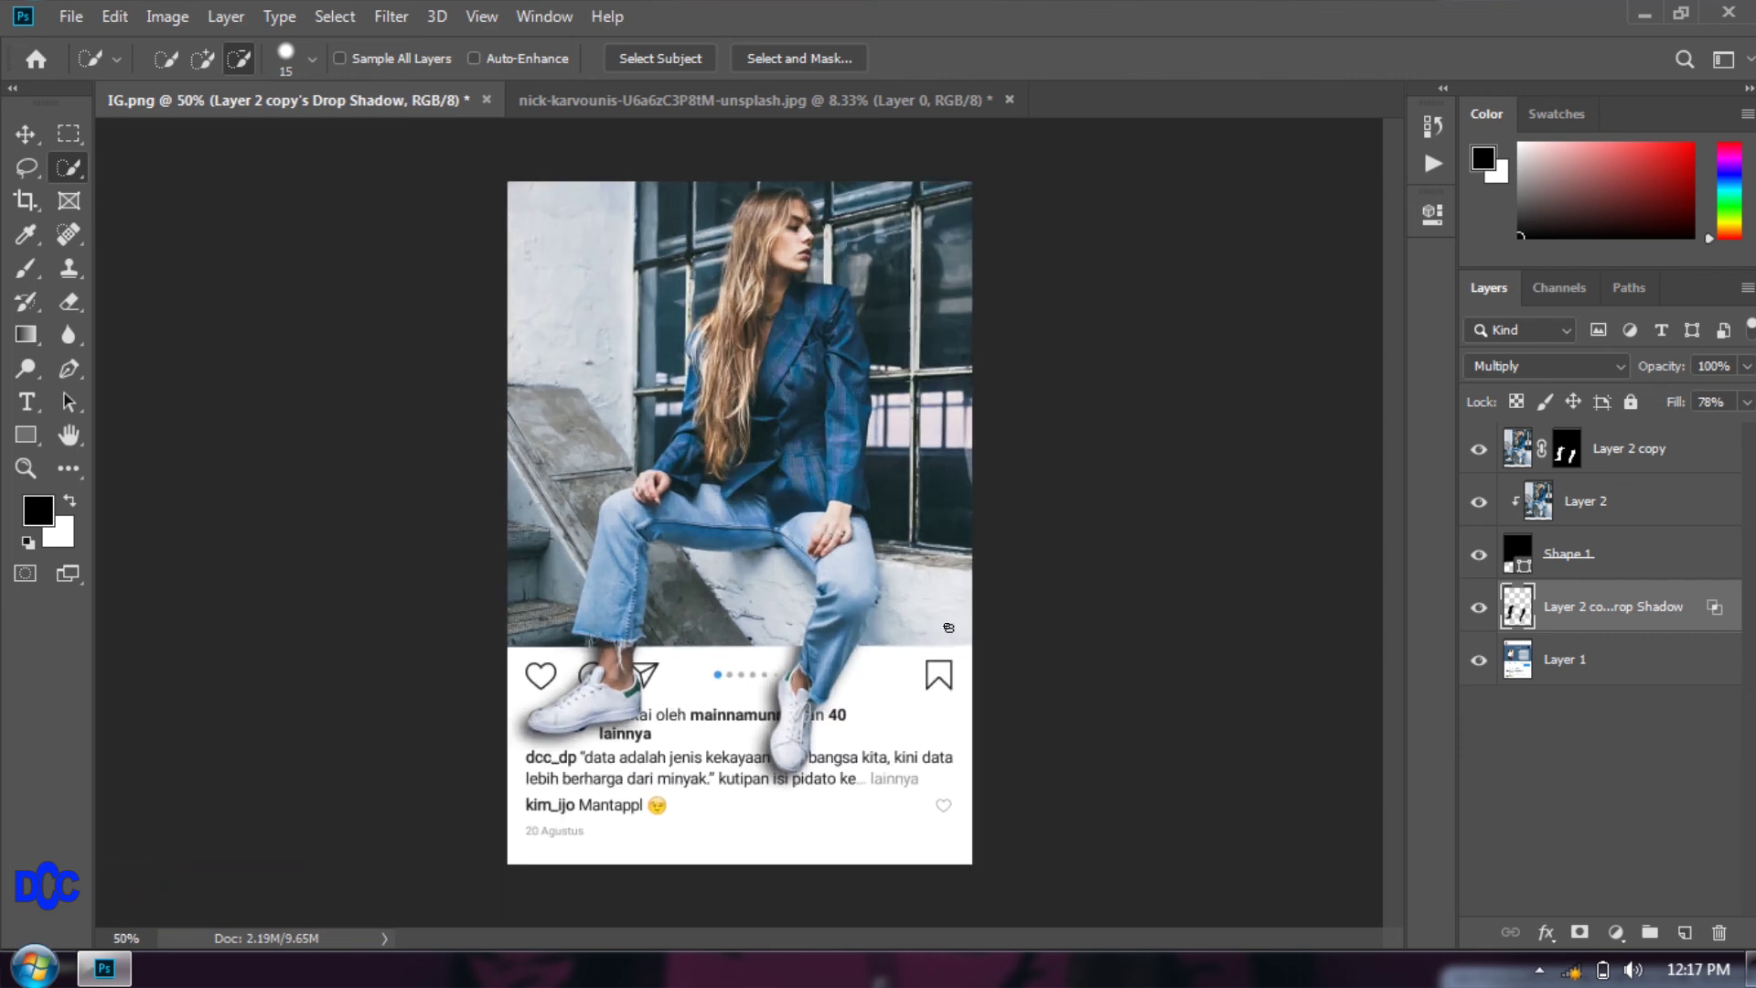